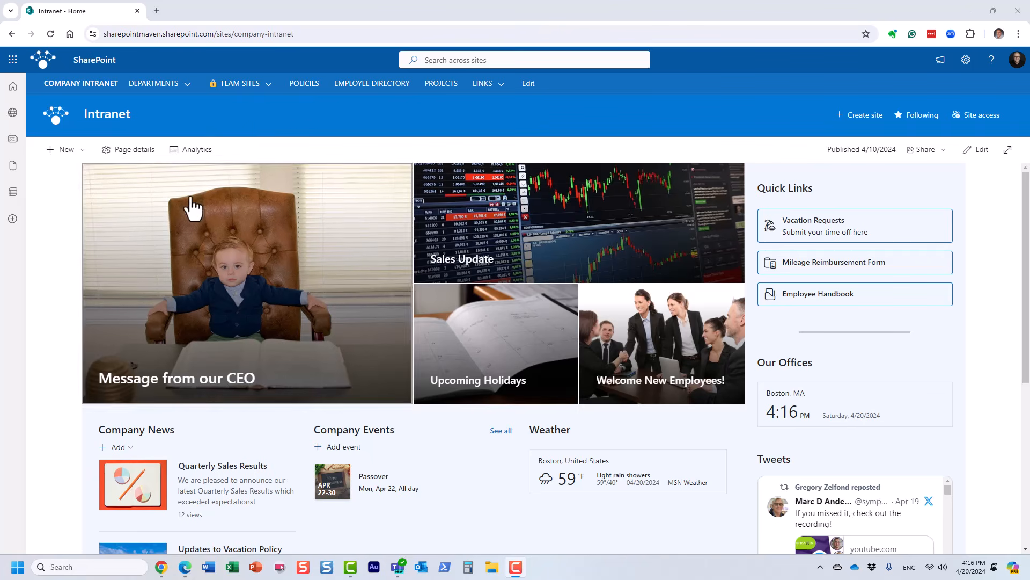
Switch to Edge and read best practices 1 to 4 in the SharePoint permissions article.
{"action": "left_click", "coordinate": [182, 569]}
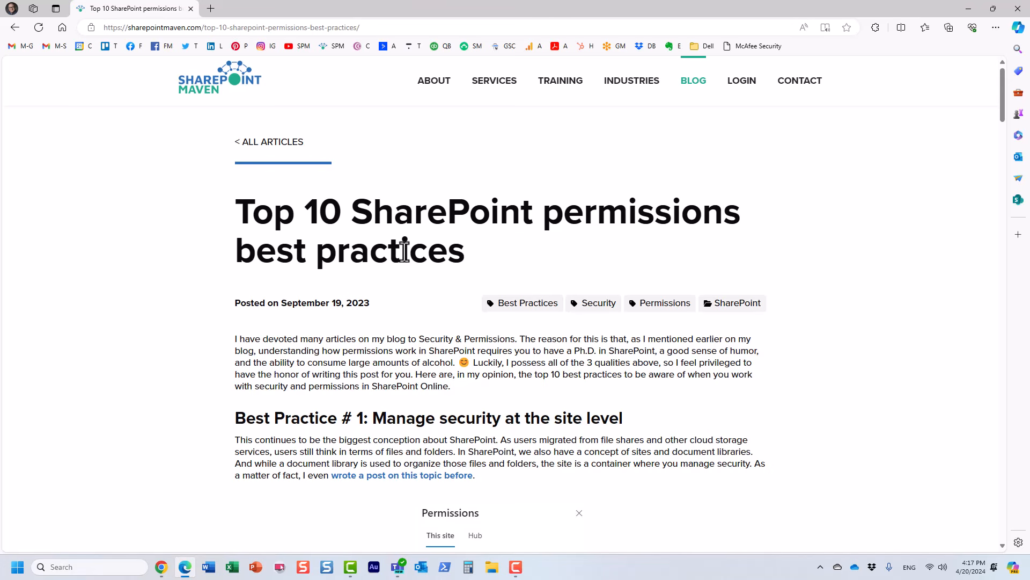
{"action": "scroll", "coordinate": [386, 269], "scroll_direction": "down", "scroll_amount": 5}
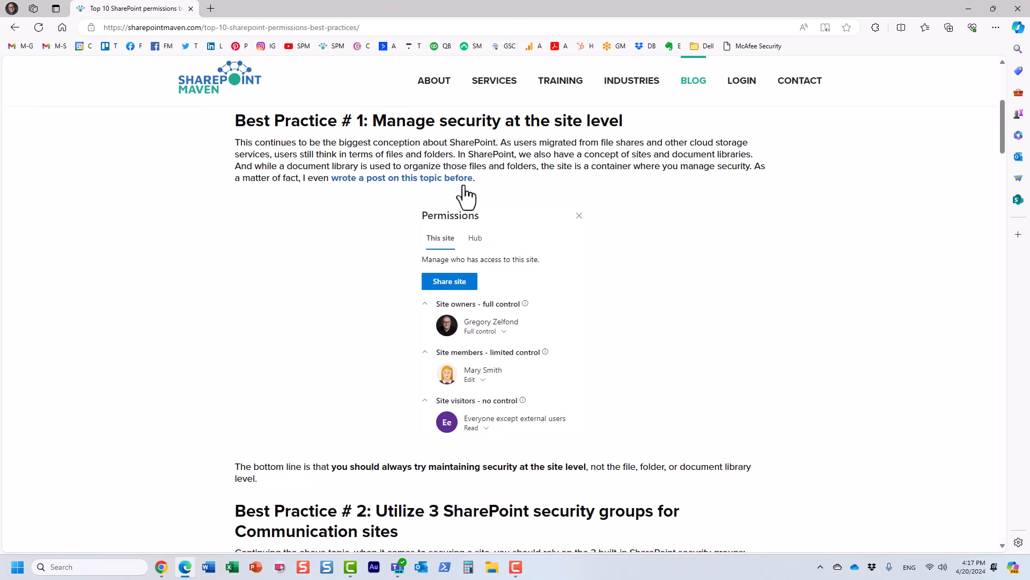
{"action": "scroll", "coordinate": [658, 308], "scroll_direction": "down", "scroll_amount": 5}
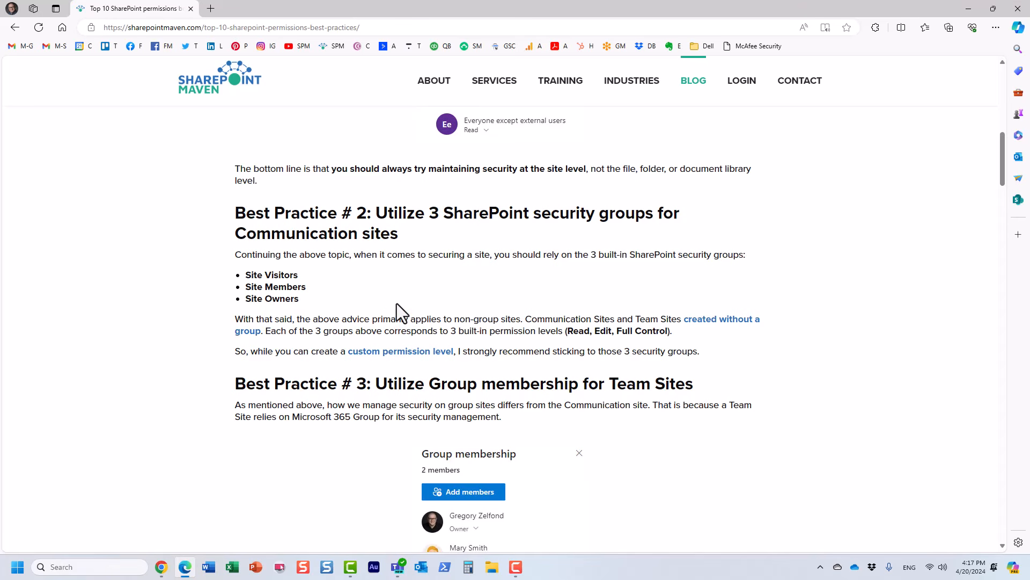
{"action": "scroll", "coordinate": [397, 304], "scroll_direction": "down", "scroll_amount": 3}
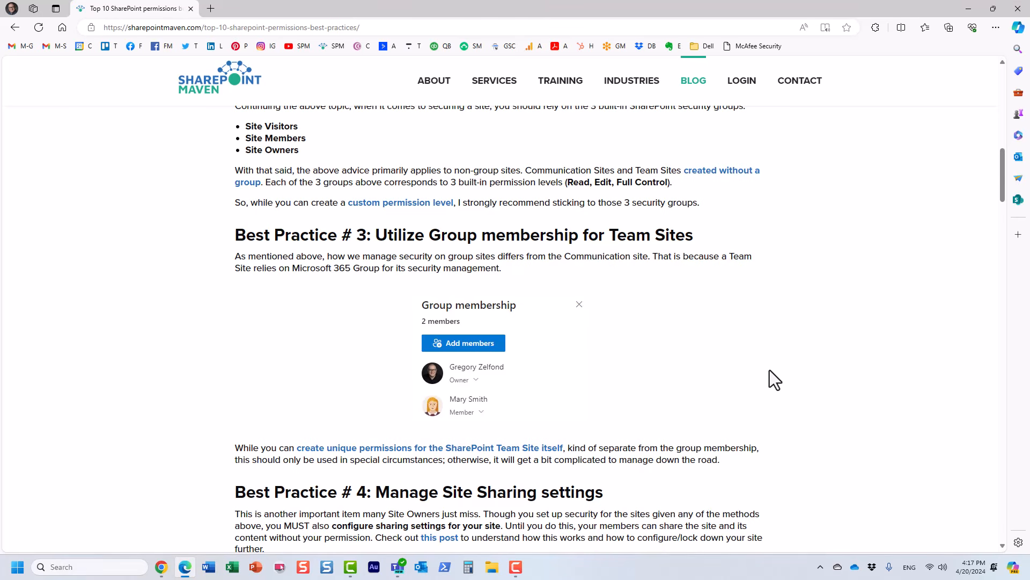
{"action": "scroll", "coordinate": [770, 370], "scroll_direction": "down", "scroll_amount": 4}
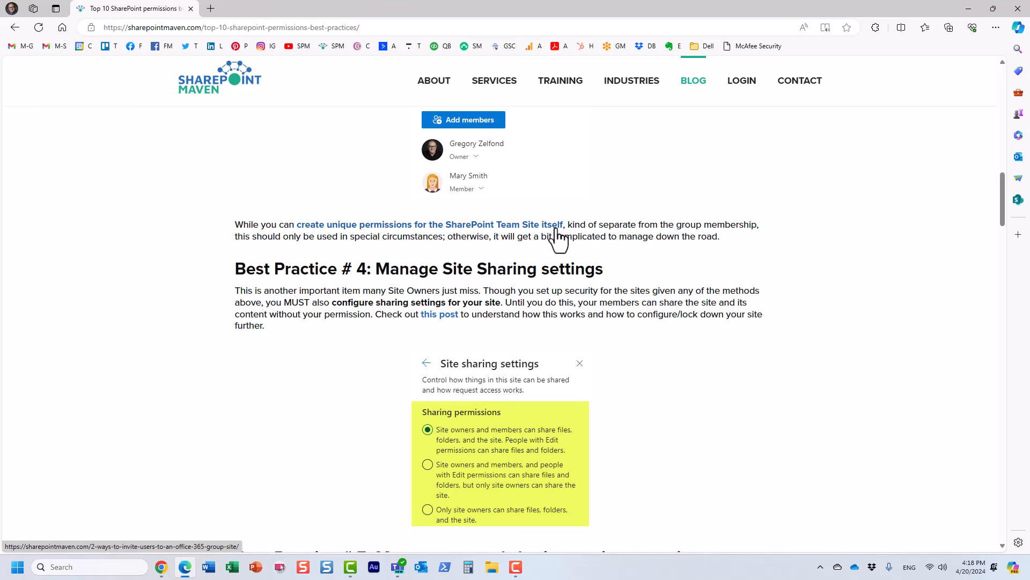
Switch back to Chrome and open the North America Human Resources department site from the company intranet.
{"action": "left_click", "coordinate": [161, 567]}
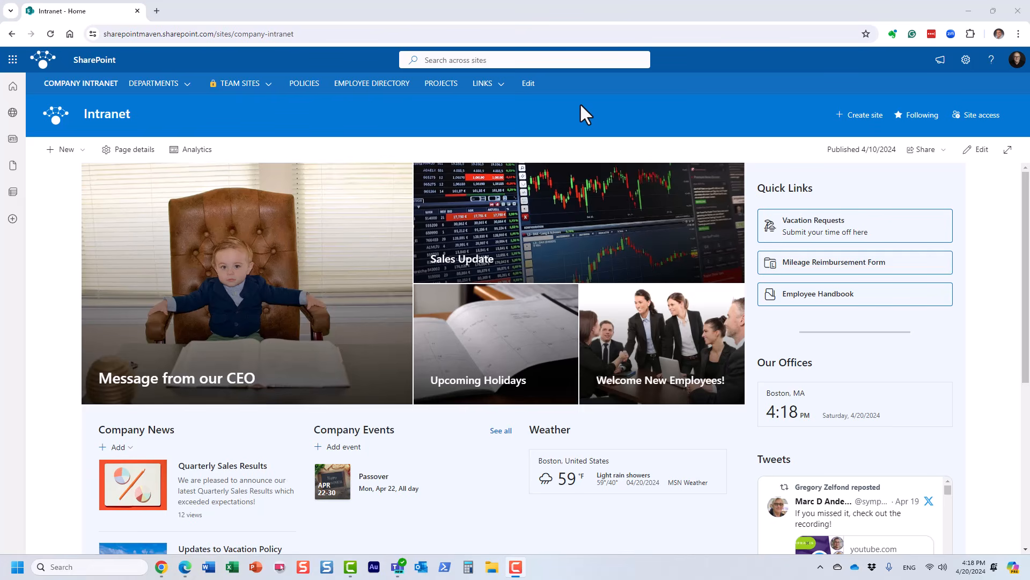
{"action": "mouse_move", "coordinate": [154, 90]}
{"action": "left_click", "coordinate": [172, 145]}
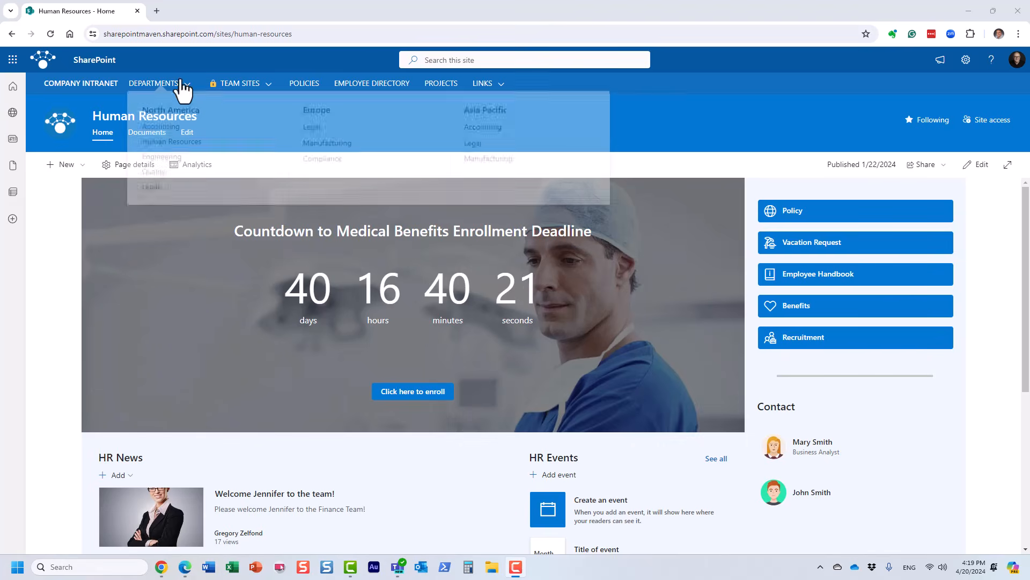
Open the HR team site and review its group membership.
{"action": "mouse_move", "coordinate": [262, 88]}
{"action": "left_click", "coordinate": [388, 118]}
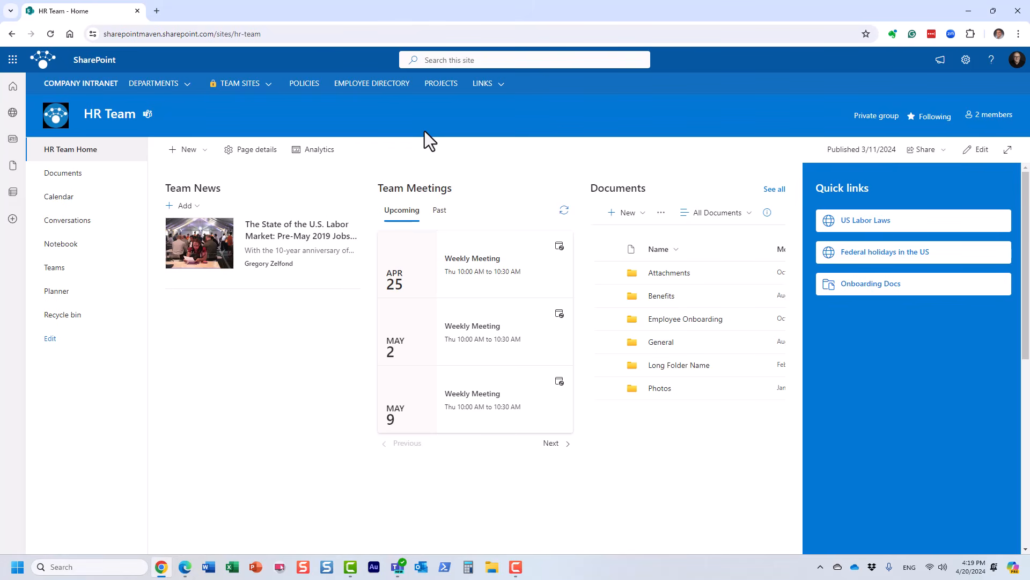
{"action": "left_click", "coordinate": [992, 116]}
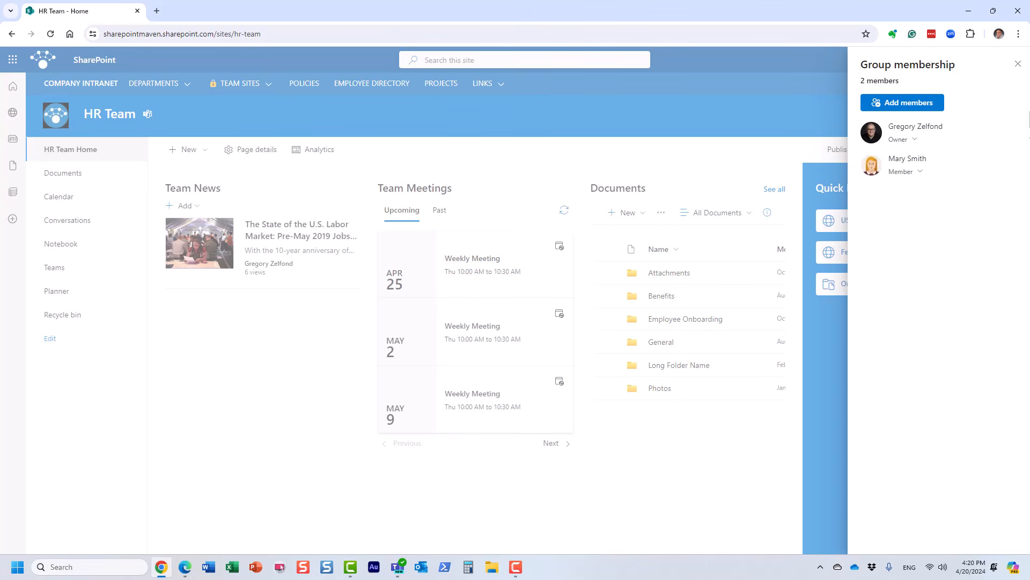
{"action": "left_click", "coordinate": [1017, 64]}
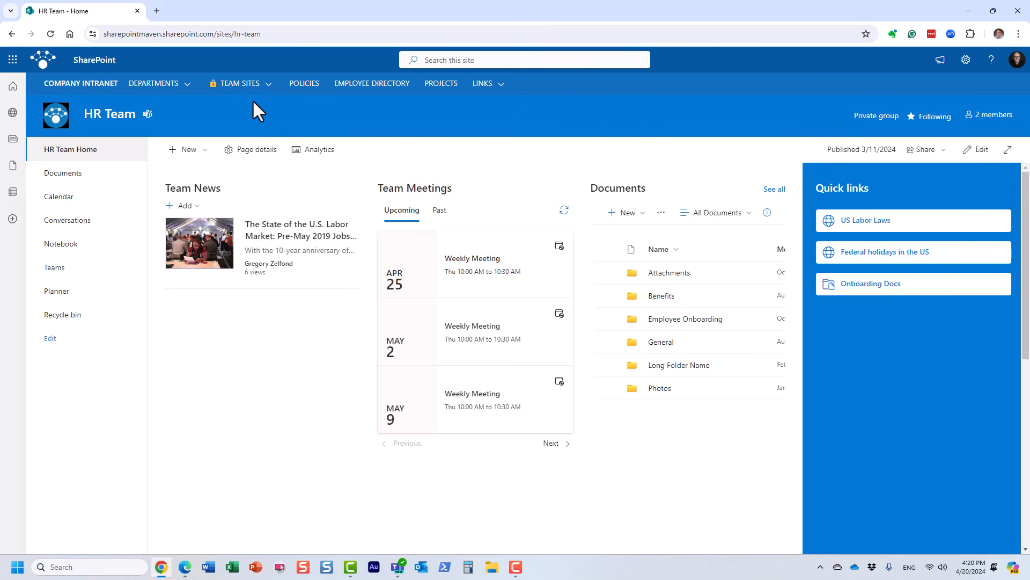
{"action": "left_click", "coordinate": [231, 86]}
{"action": "left_click", "coordinate": [990, 115]}
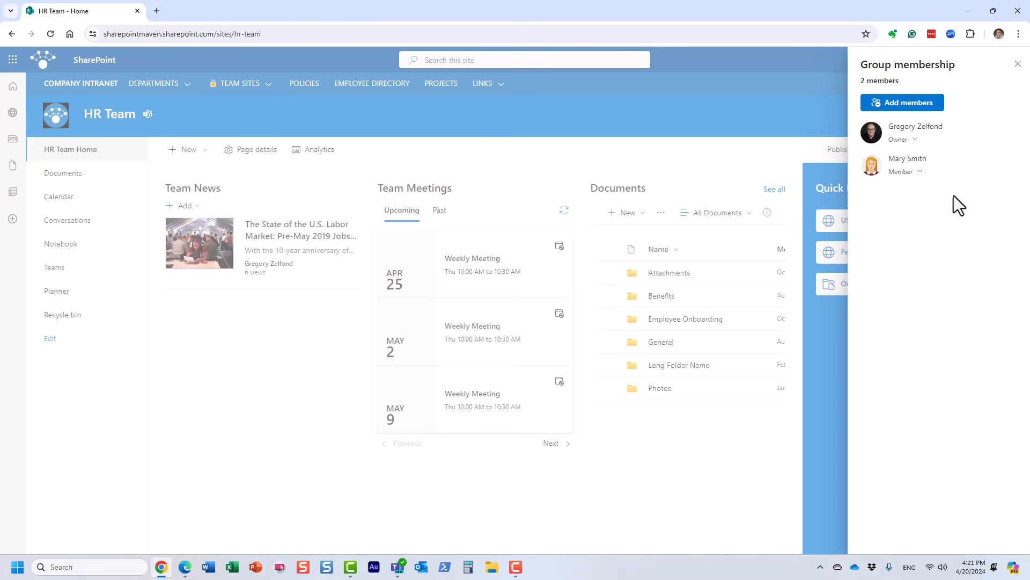
{"action": "left_click", "coordinate": [1020, 65]}
Open the HR Team site's full Documents library and view the actions available for the Benefits folder.
{"action": "left_click", "coordinate": [771, 190]}
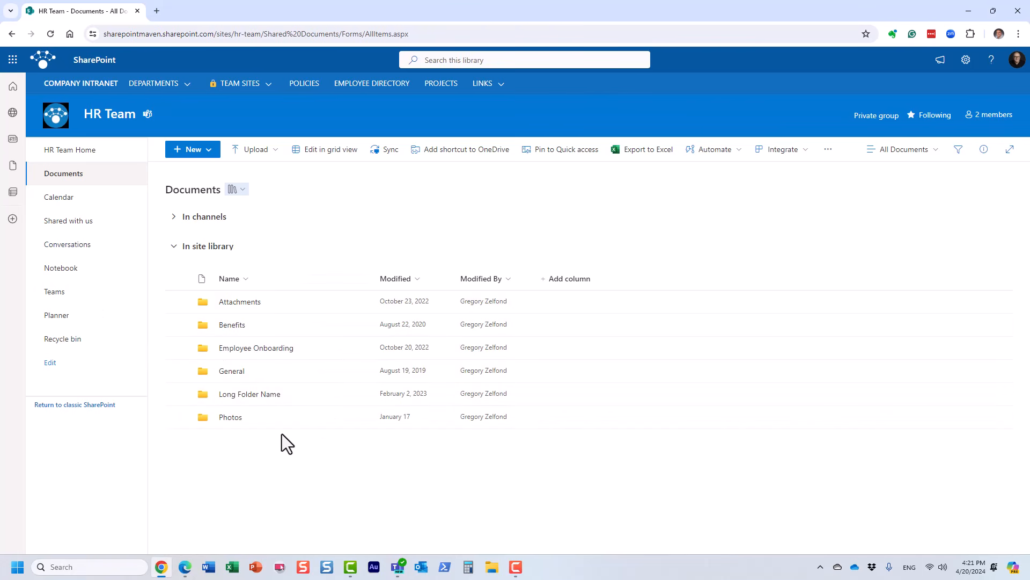
{"action": "right_click", "coordinate": [227, 330]}
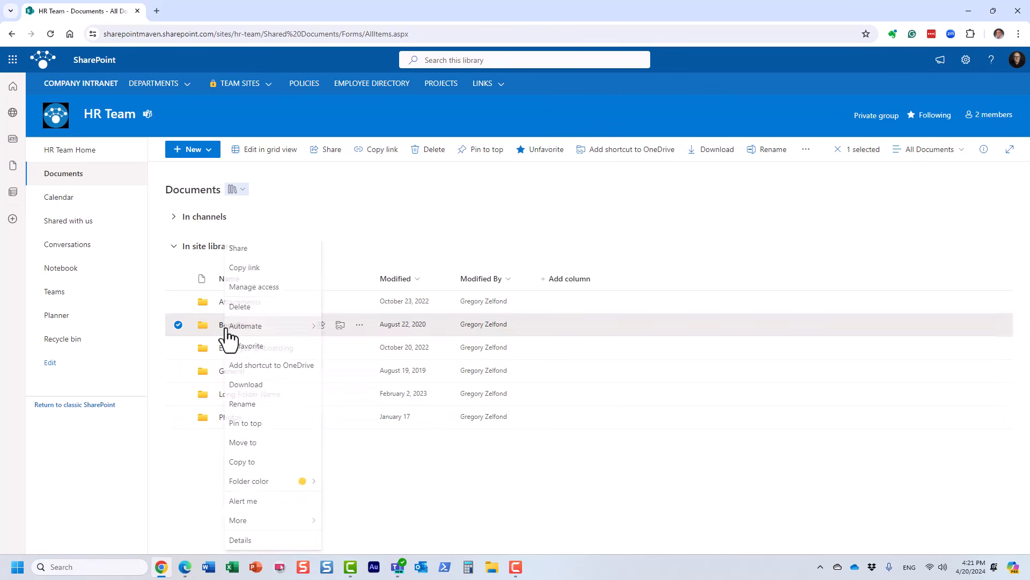
{"action": "left_click", "coordinate": [418, 233]}
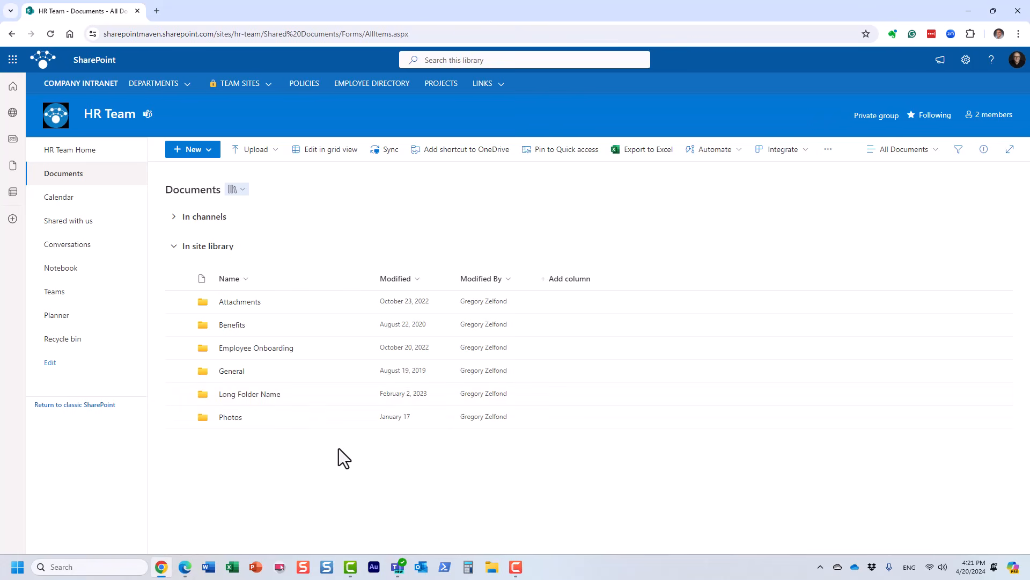
Check the group membership from the Documents library and return to the HR Team home page.
{"action": "left_click", "coordinate": [993, 117]}
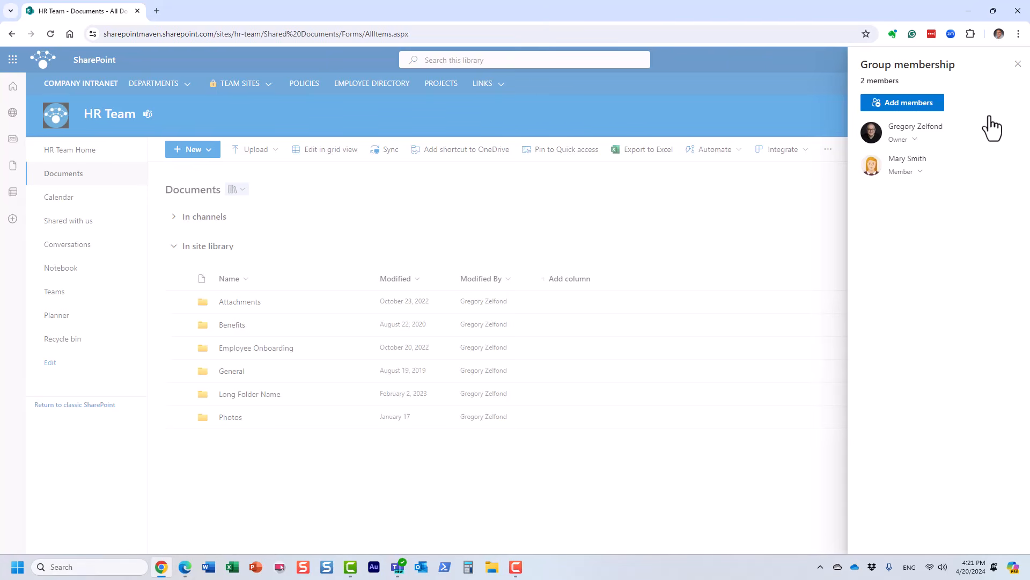
{"action": "left_click", "coordinate": [1018, 64]}
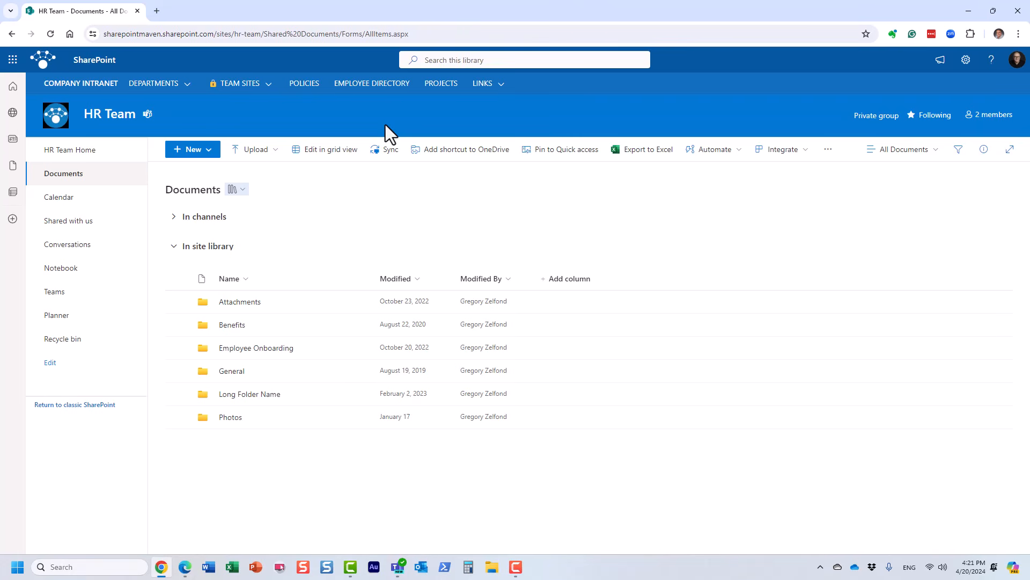
{"action": "left_click", "coordinate": [58, 153]}
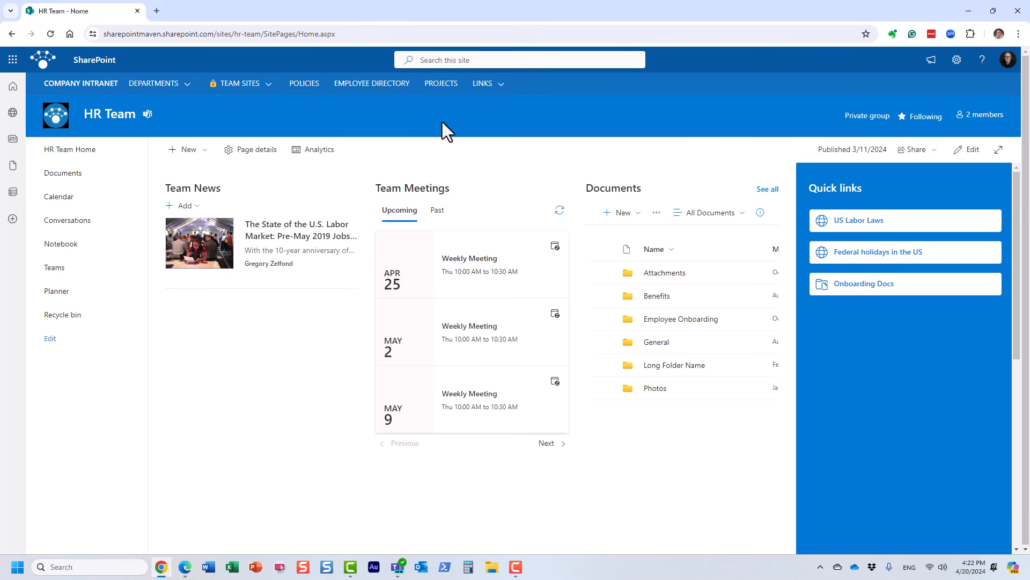
Reopen the HR team site from the intranet's team sites and examine the roles in its group membership.
{"action": "mouse_move", "coordinate": [245, 89]}
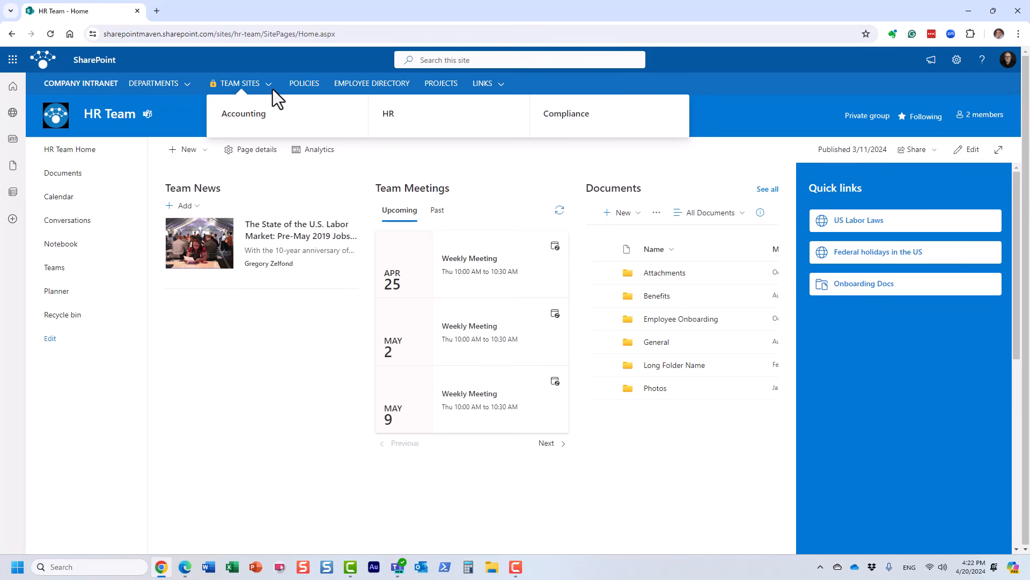
{"action": "left_click", "coordinate": [389, 126]}
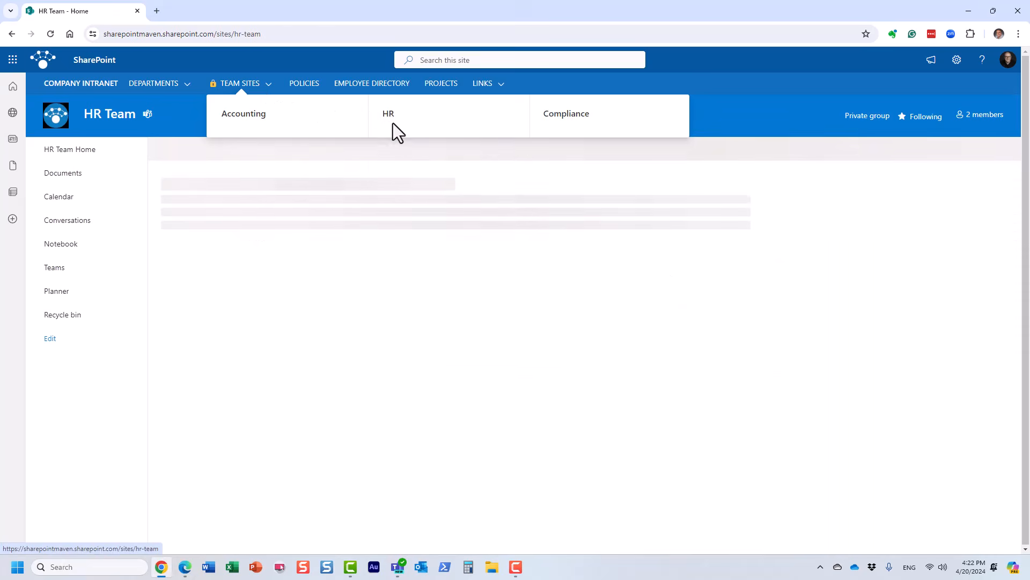
{"action": "left_click", "coordinate": [391, 118]}
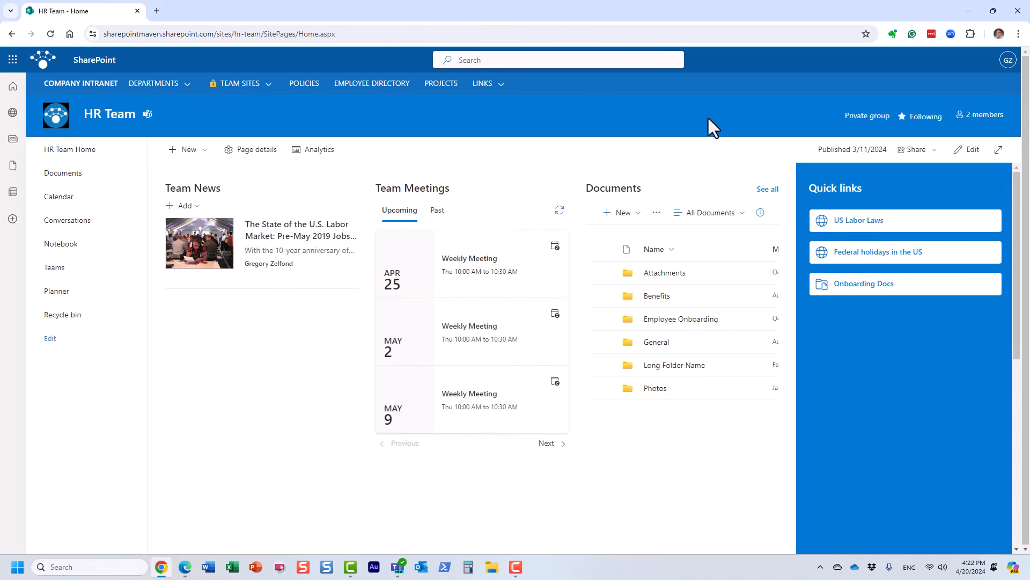
{"action": "left_click", "coordinate": [978, 117]}
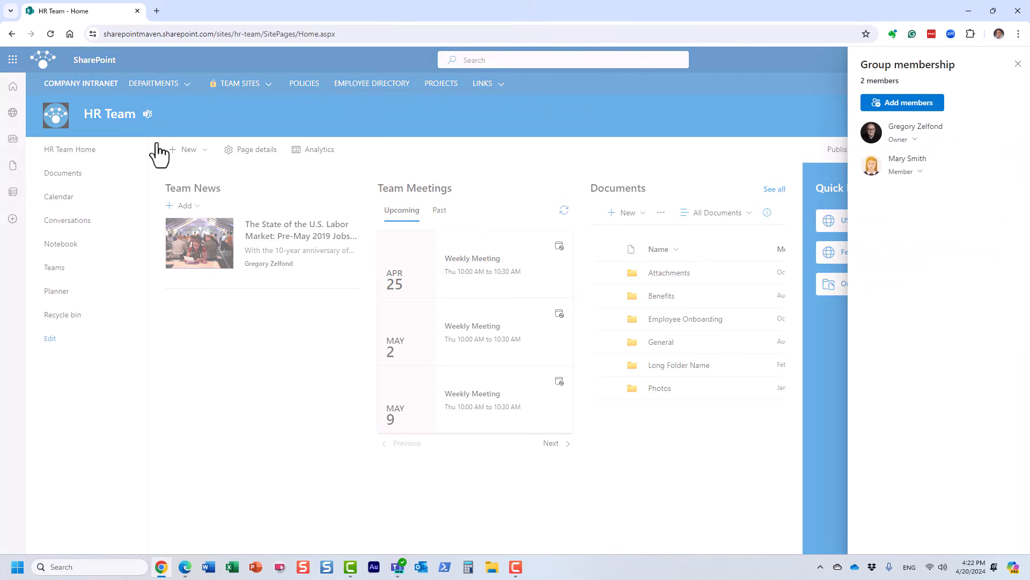
{"action": "left_click", "coordinate": [1018, 64]}
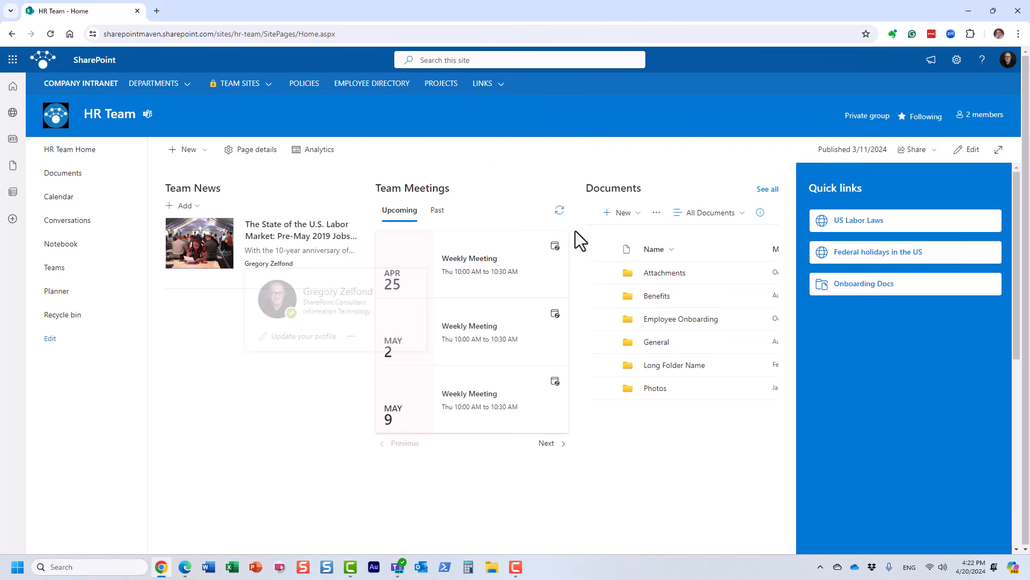
{"action": "left_click", "coordinate": [990, 115]}
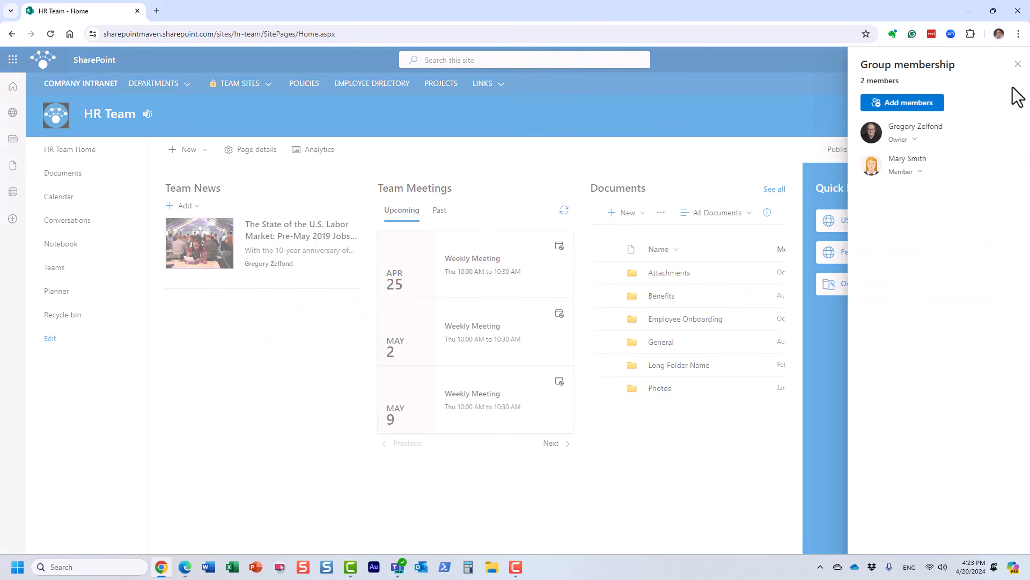
{"action": "left_click", "coordinate": [1019, 66]}
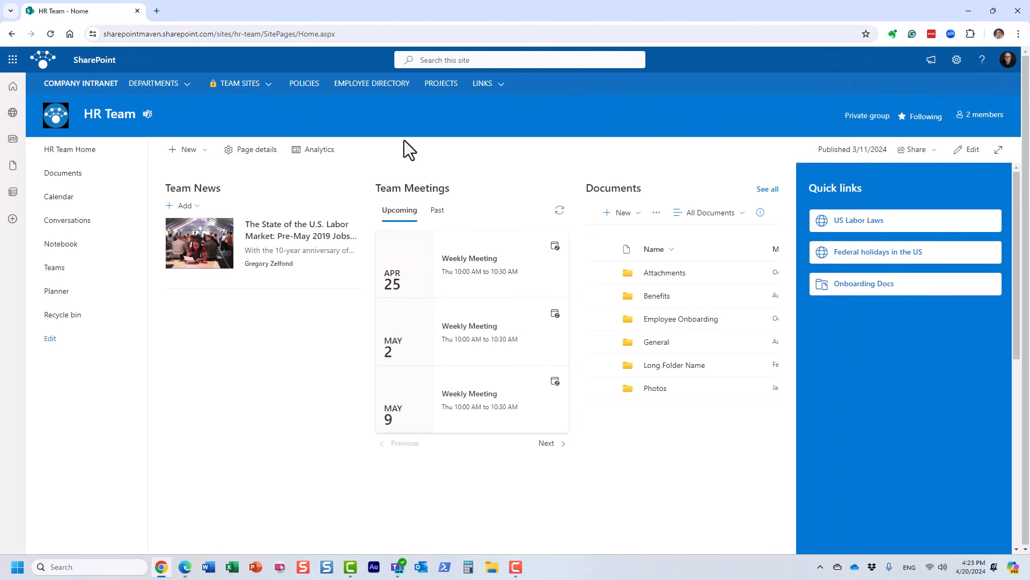
Open the North America Human Resources site and examine who has access as site owners, members and visitors.
{"action": "left_click", "coordinate": [145, 85]}
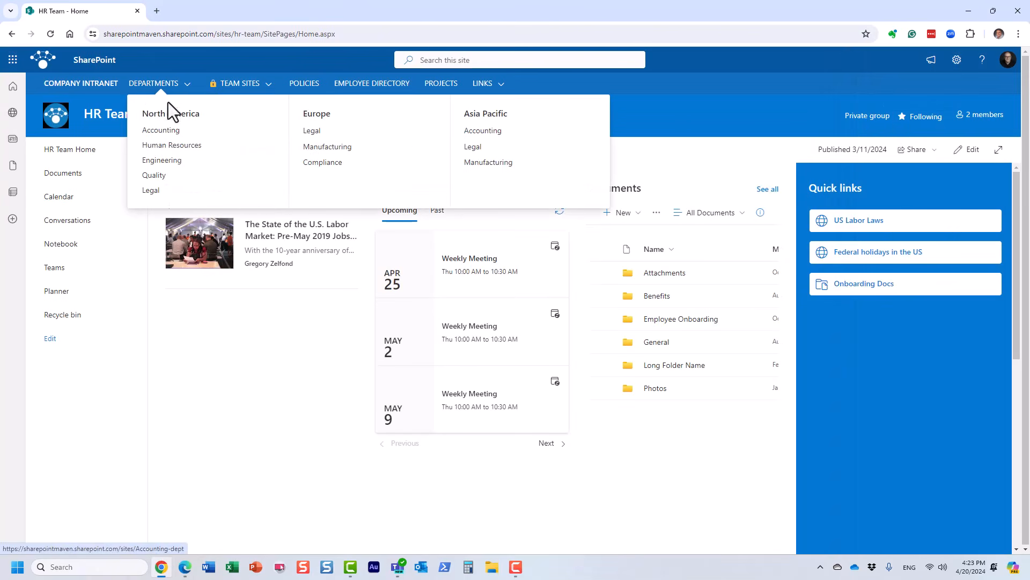
{"action": "left_click", "coordinate": [172, 145]}
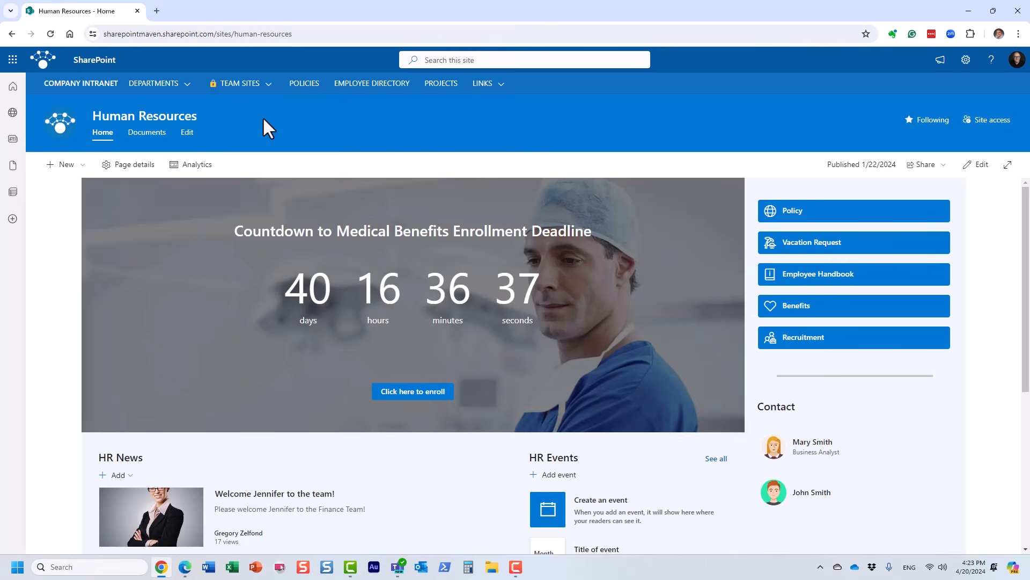
{"action": "mouse_move", "coordinate": [240, 87]}
{"action": "left_click", "coordinate": [992, 122]}
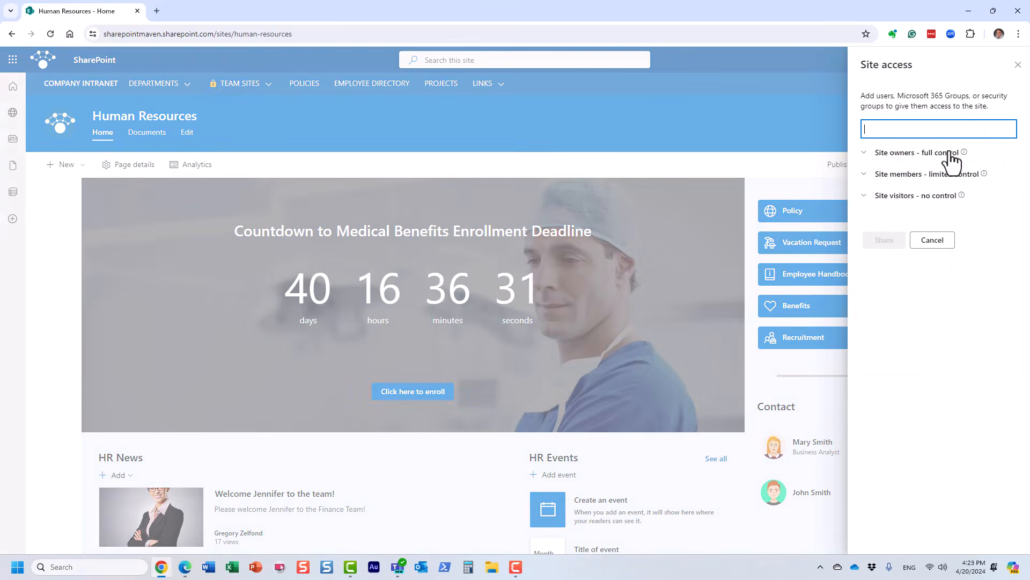
{"action": "left_click", "coordinate": [902, 154]}
{"action": "left_click", "coordinate": [901, 202]}
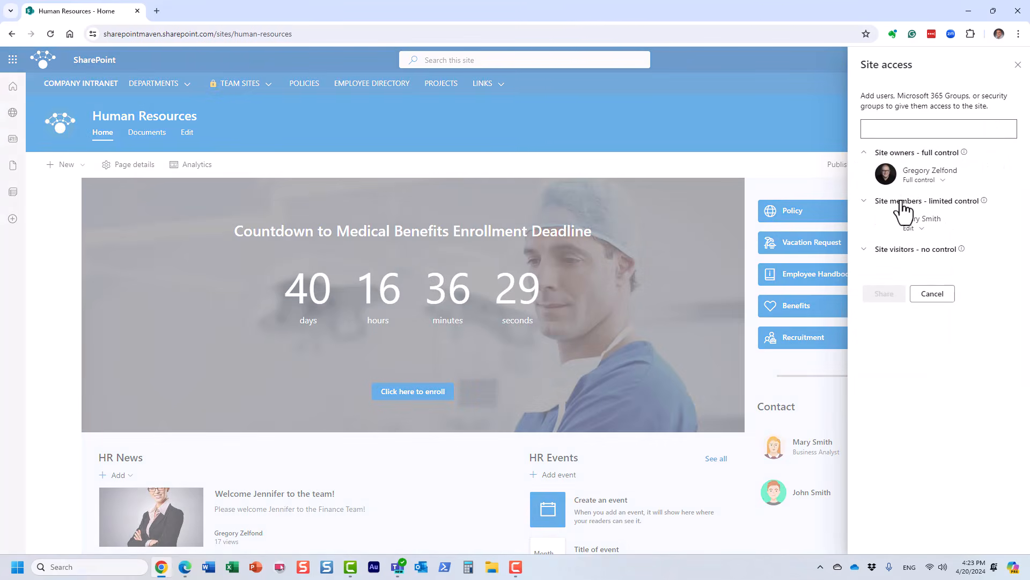
{"action": "left_click", "coordinate": [902, 249]}
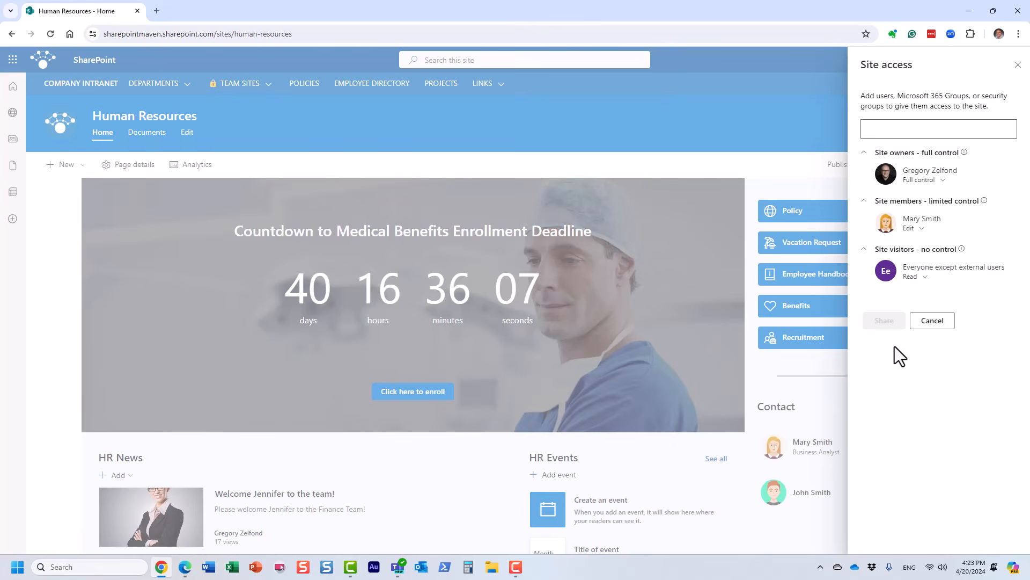
{"action": "left_click", "coordinate": [928, 323]}
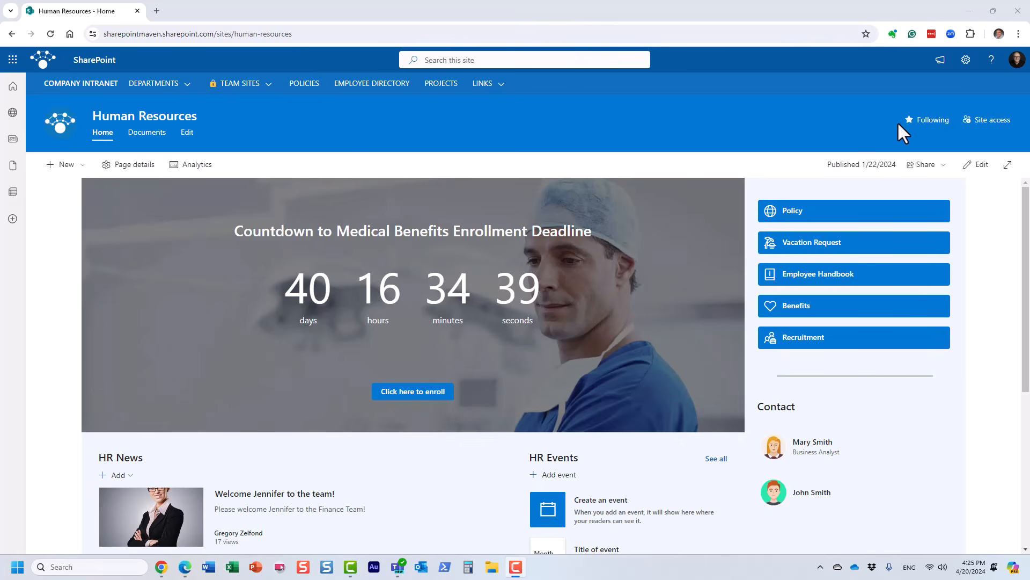
{"action": "left_click", "coordinate": [992, 119]}
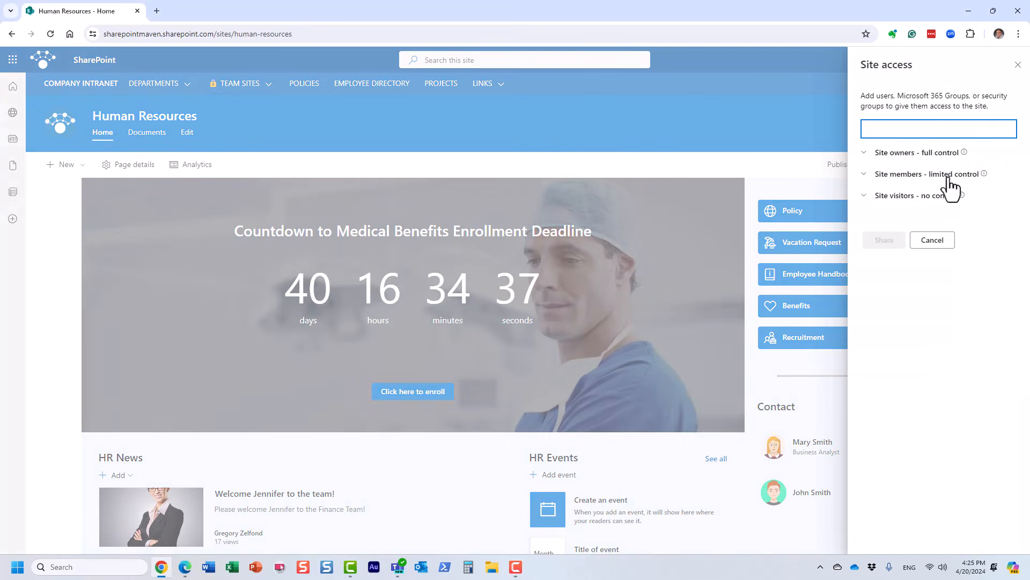
{"action": "left_click", "coordinate": [1017, 65]}
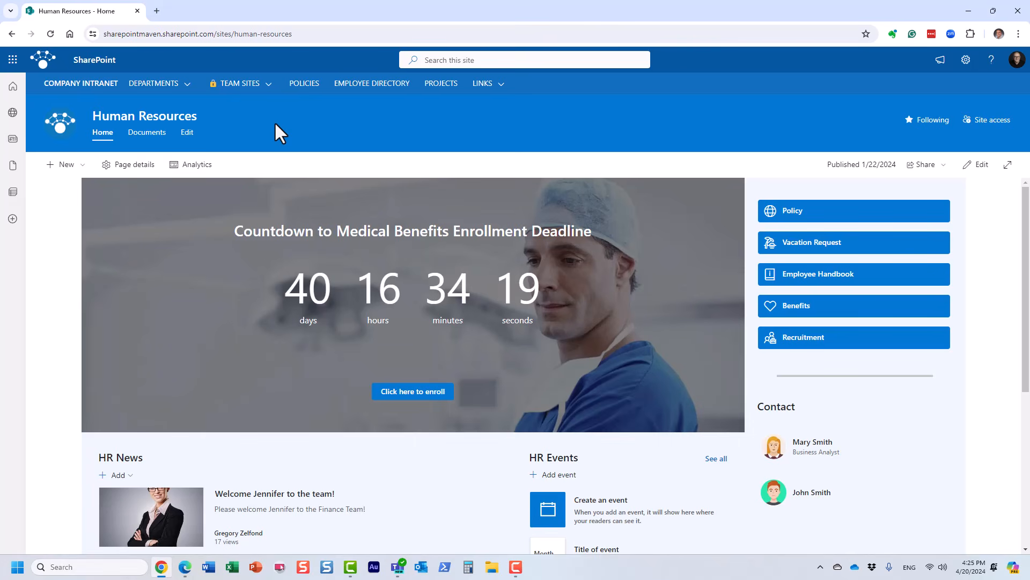
Open the SharePoint start page in a new tab and bring up the site type choices for a new site.
{"action": "left_click", "coordinate": [13, 60]}
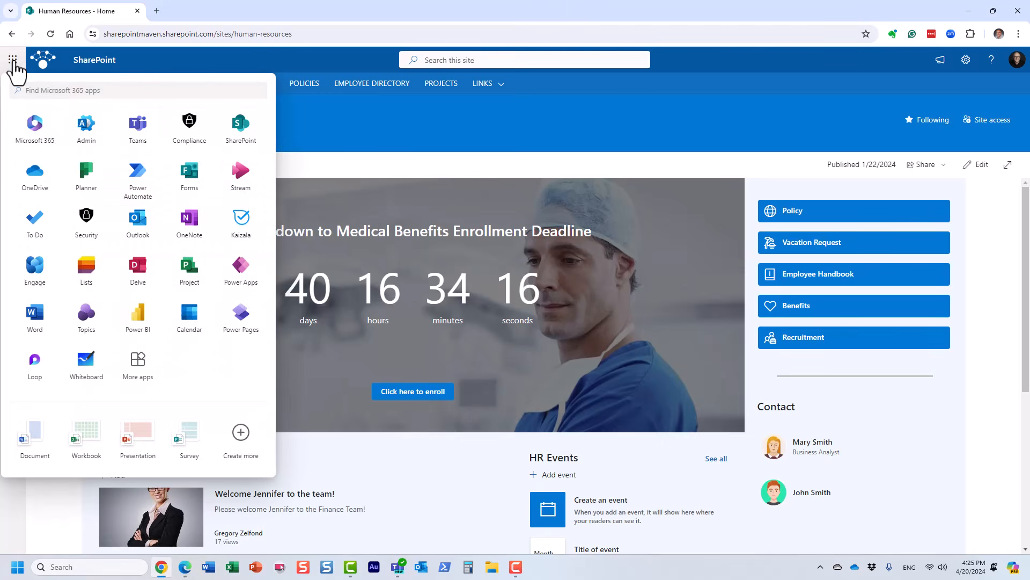
{"action": "right_click", "coordinate": [251, 133]}
{"action": "left_click", "coordinate": [289, 134]}
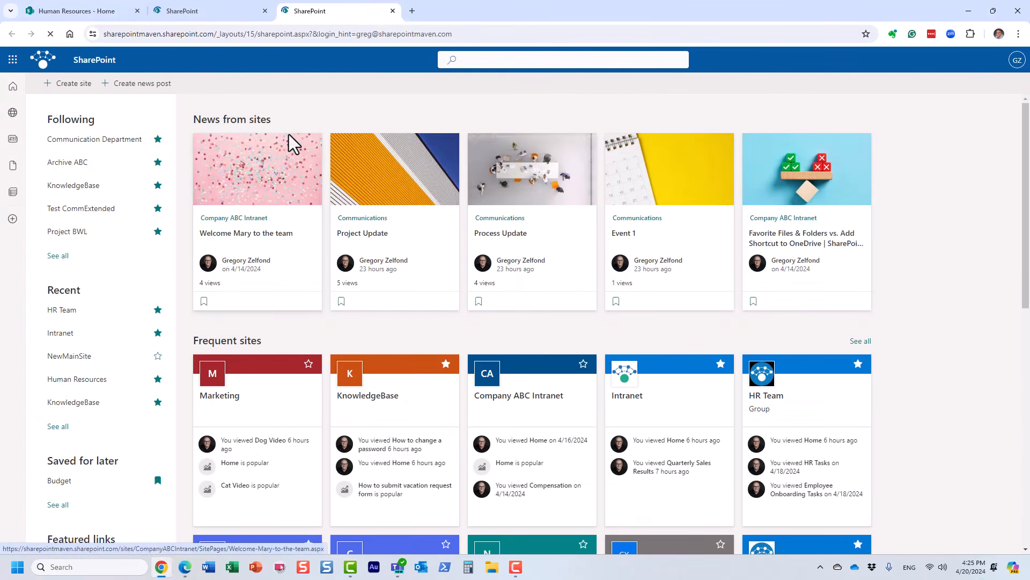
{"action": "left_click", "coordinate": [81, 84]}
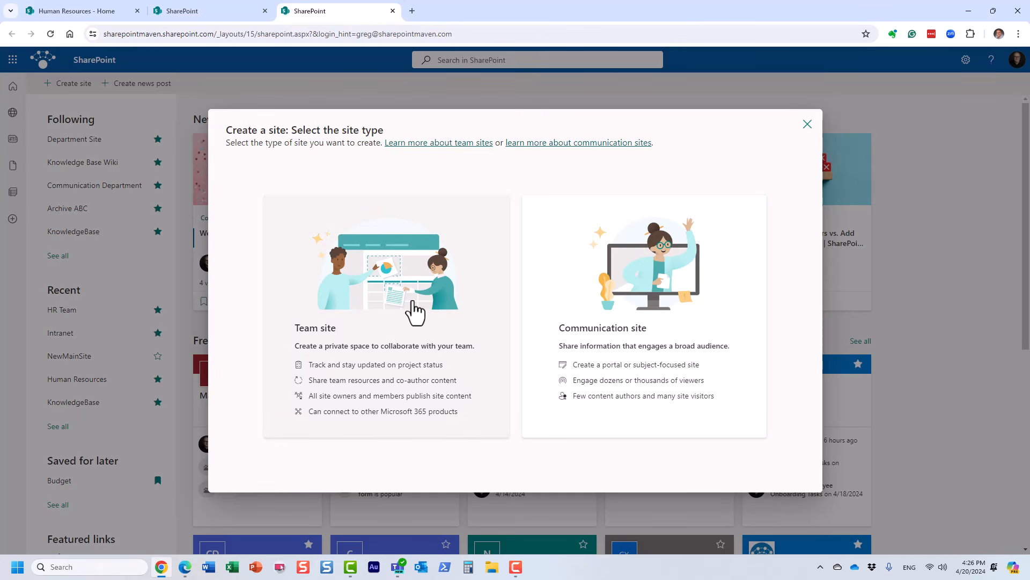
Open the company intranet home page and compare it with the team site and communication site choices for a new site.
{"action": "left_click", "coordinate": [110, 12]}
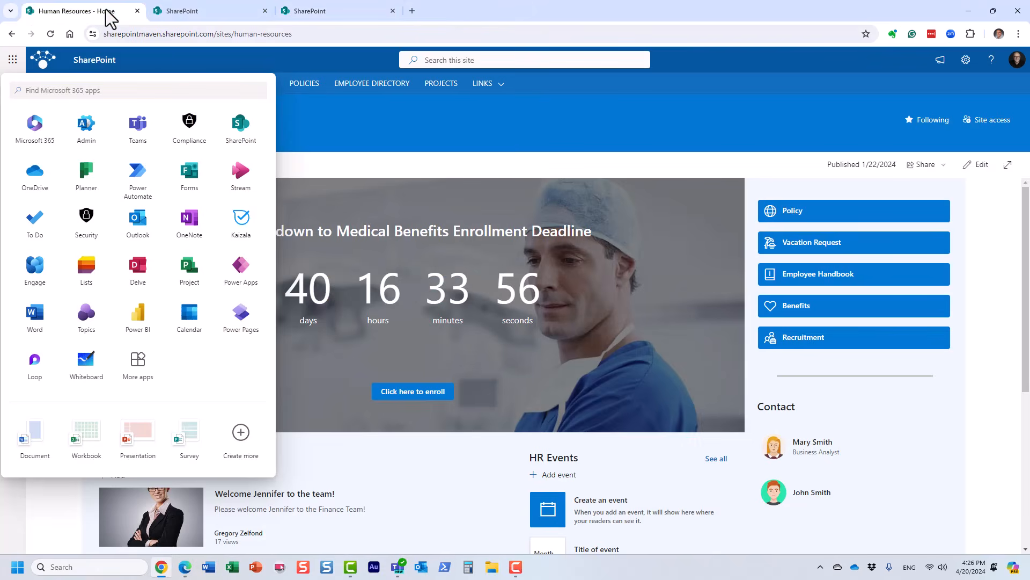
{"action": "left_click", "coordinate": [416, 117]}
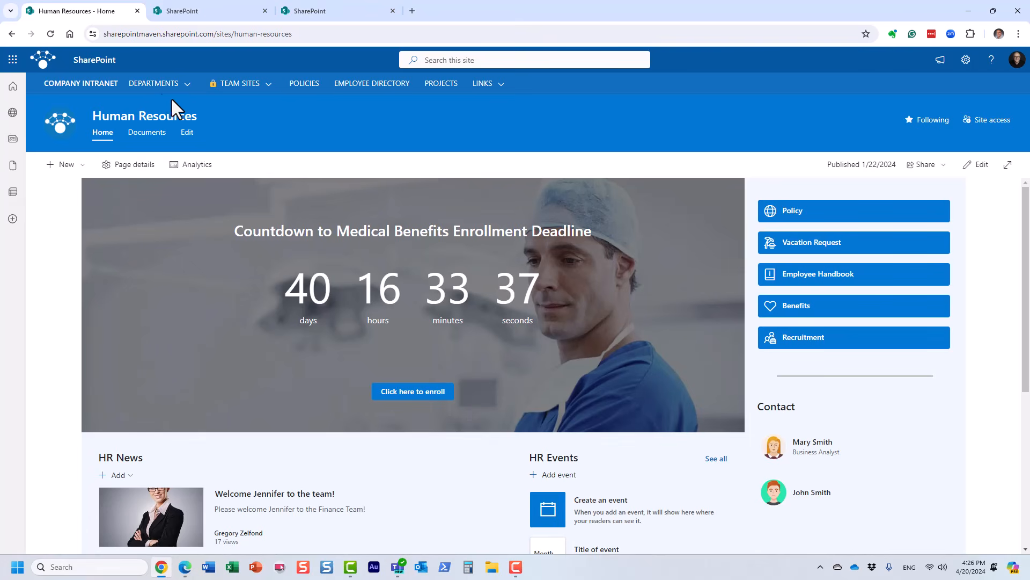
{"action": "left_click", "coordinate": [107, 83]}
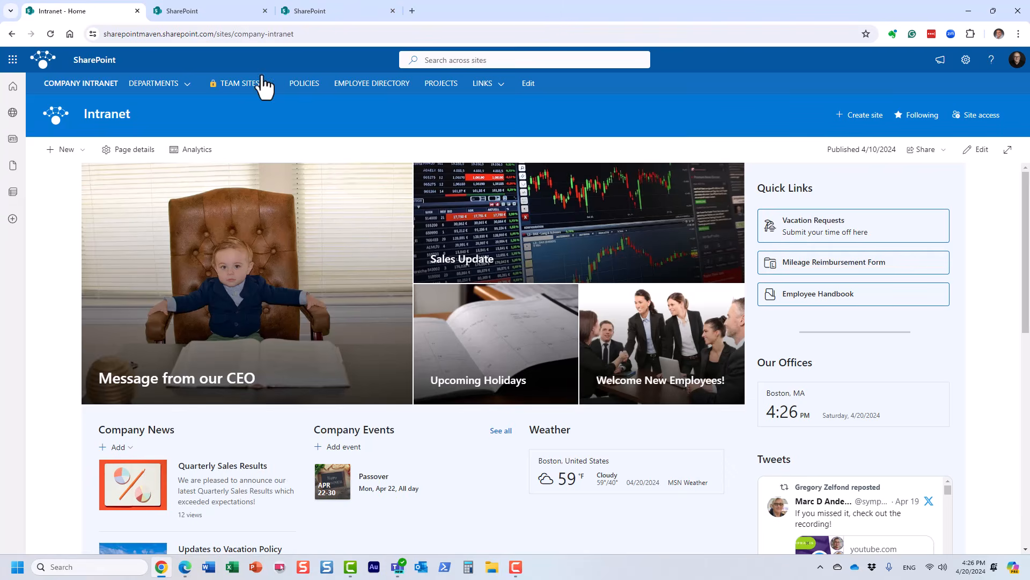
{"action": "left_click", "coordinate": [222, 10]}
{"action": "left_click", "coordinate": [329, 12]}
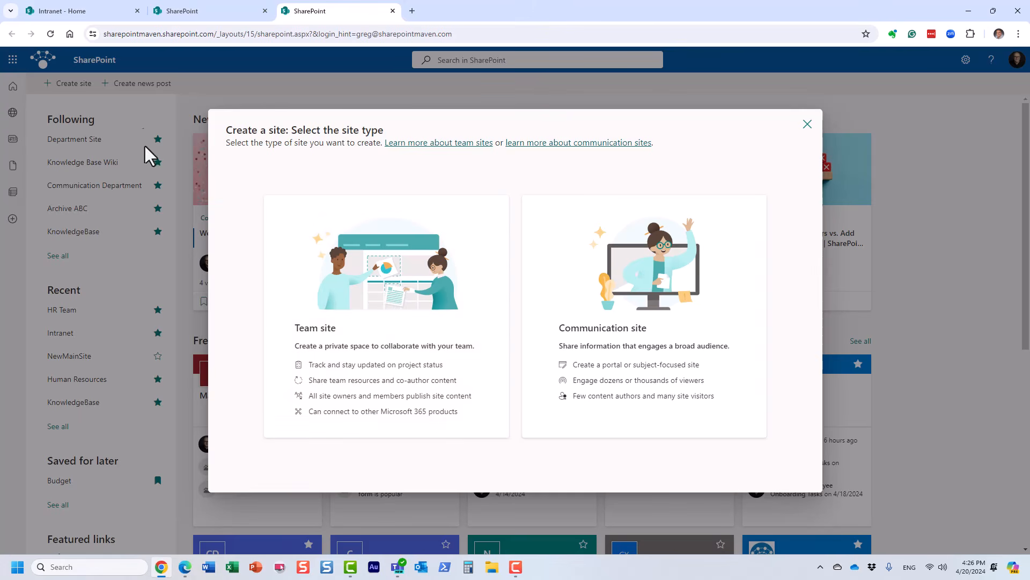
{"action": "left_click", "coordinate": [66, 12]}
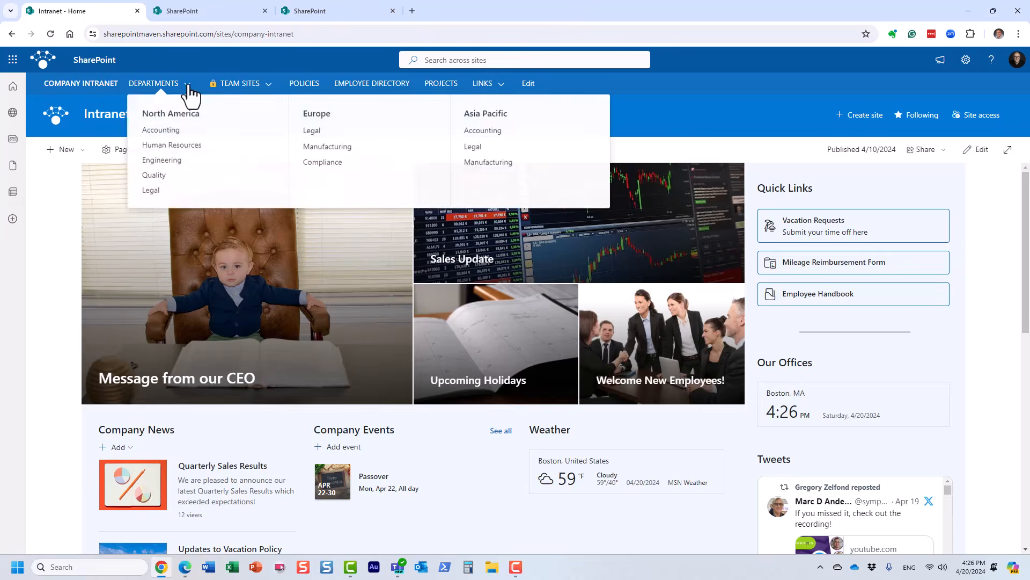
Open the HR Team site from the intranet's team sites and check the owner and member roles in its group membership.
{"action": "mouse_move", "coordinate": [263, 89]}
{"action": "left_click", "coordinate": [389, 114]}
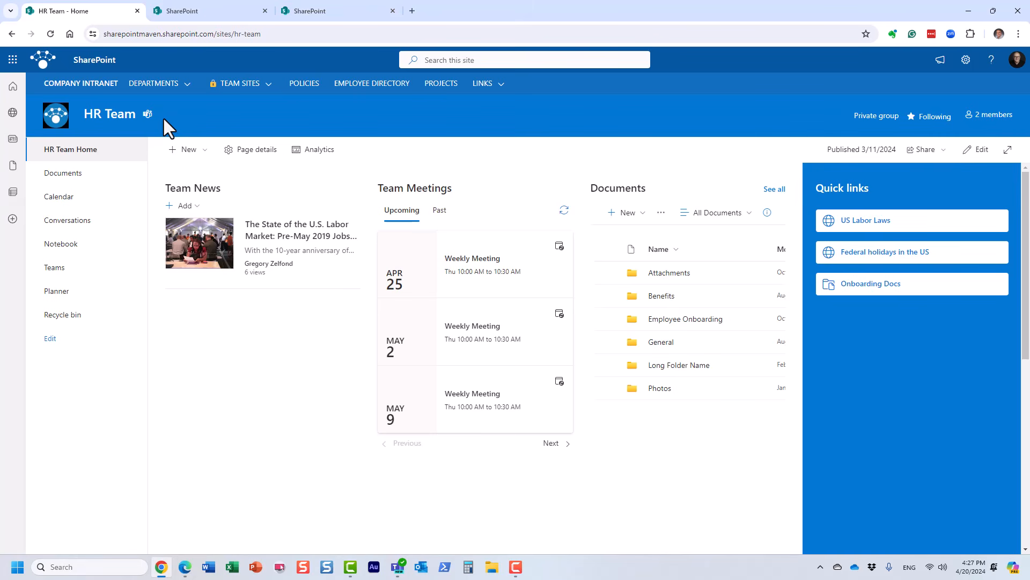
{"action": "left_click", "coordinate": [994, 115]}
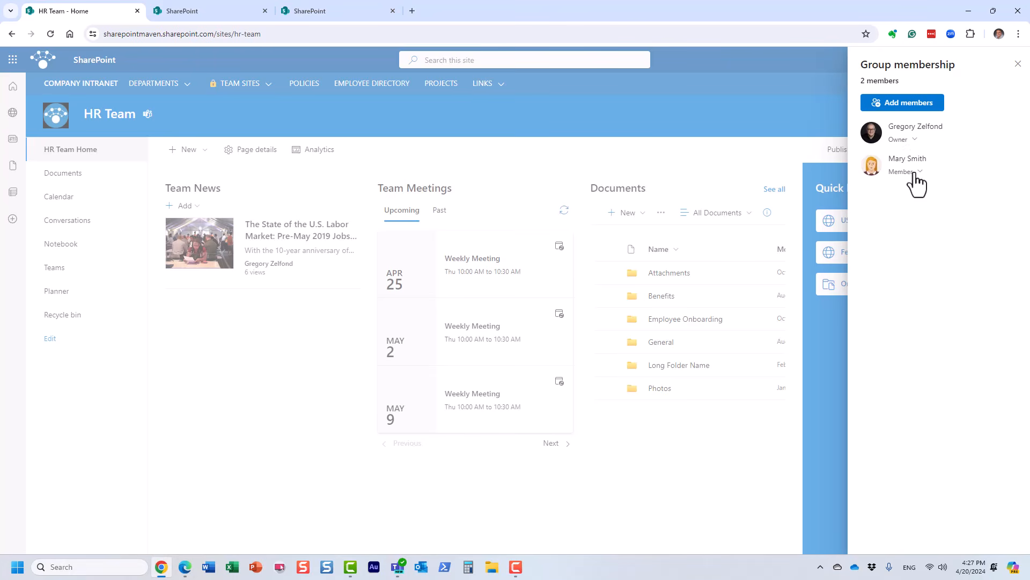
{"action": "left_click", "coordinate": [1017, 64]}
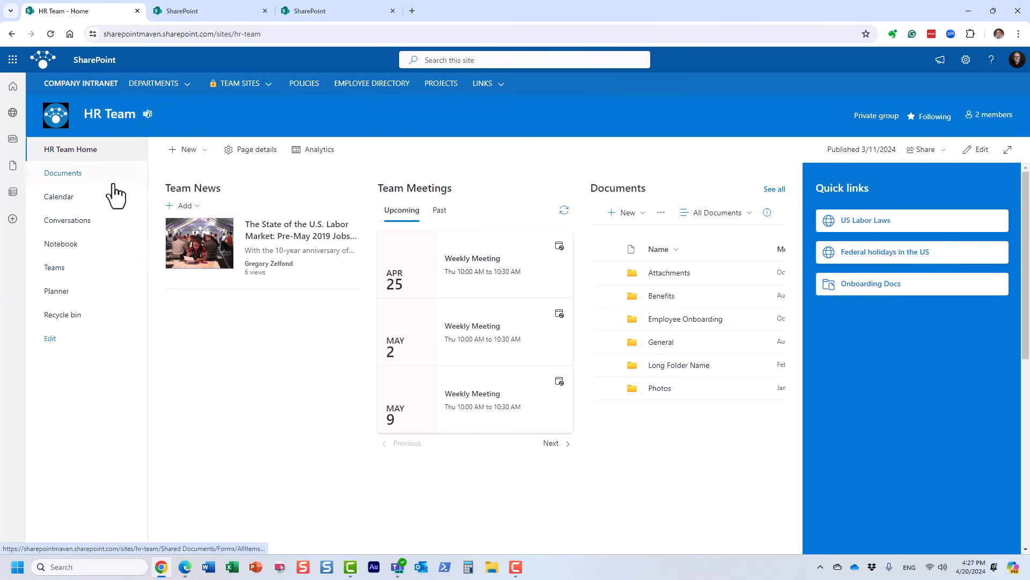
Open the HR Team's group calendar in a new tab and view its monthly schedule.
{"action": "right_click", "coordinate": [76, 198]}
{"action": "left_click", "coordinate": [130, 210]}
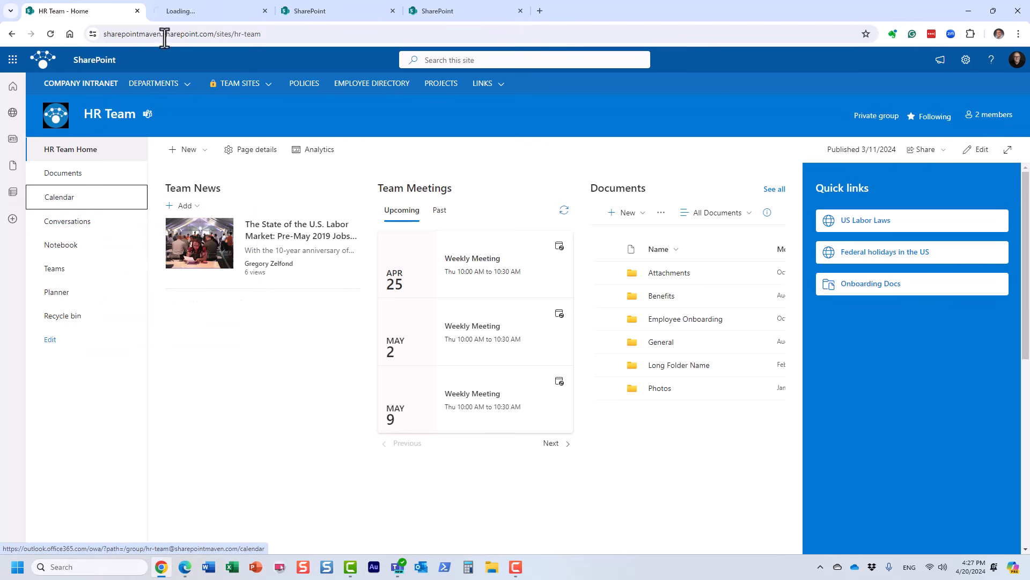
{"action": "left_click", "coordinate": [176, 14]}
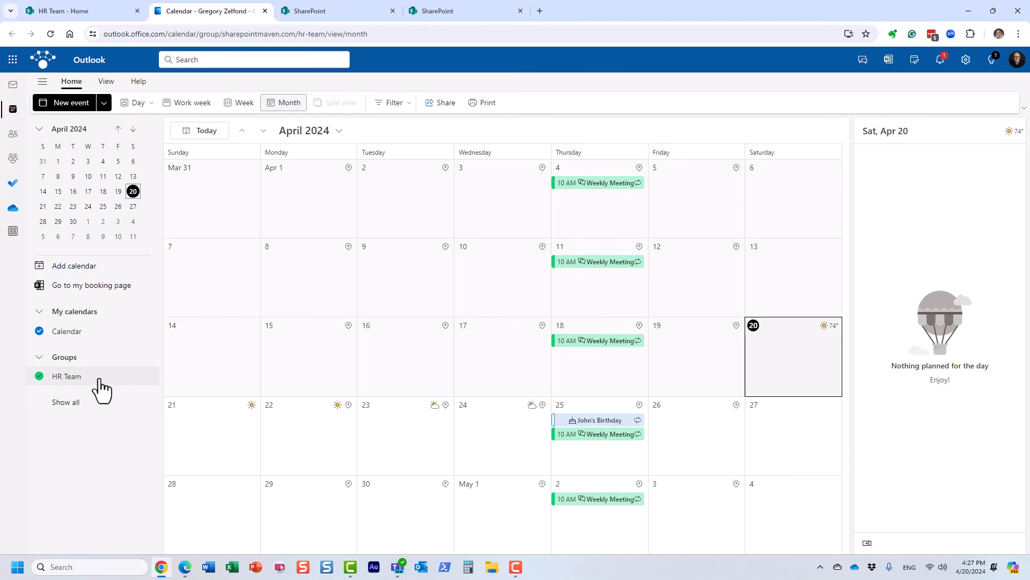
Open the HR Team's Planner from the site in a new tab and view its task board.
{"action": "left_click", "coordinate": [95, 11]}
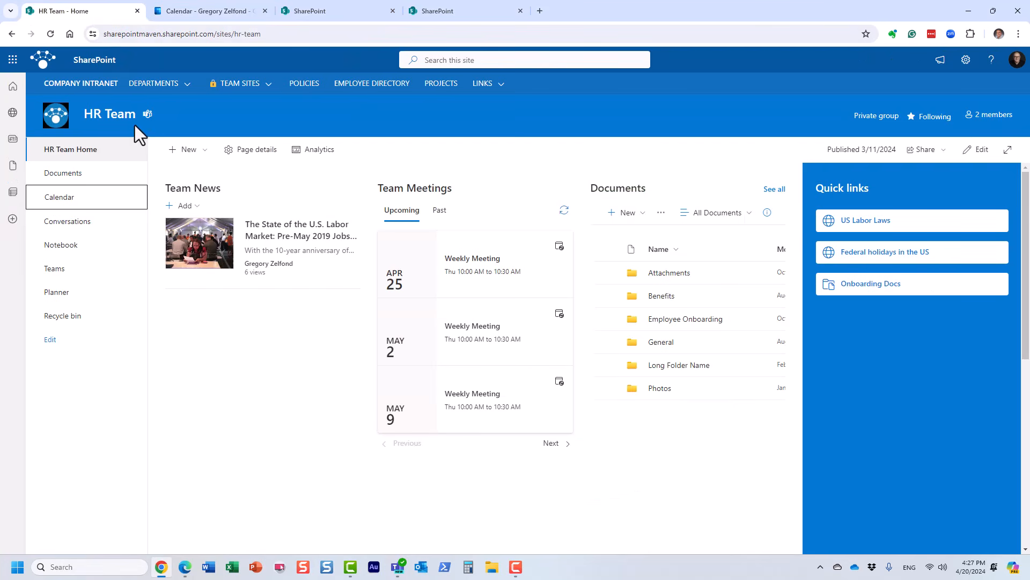
{"action": "right_click", "coordinate": [74, 296]}
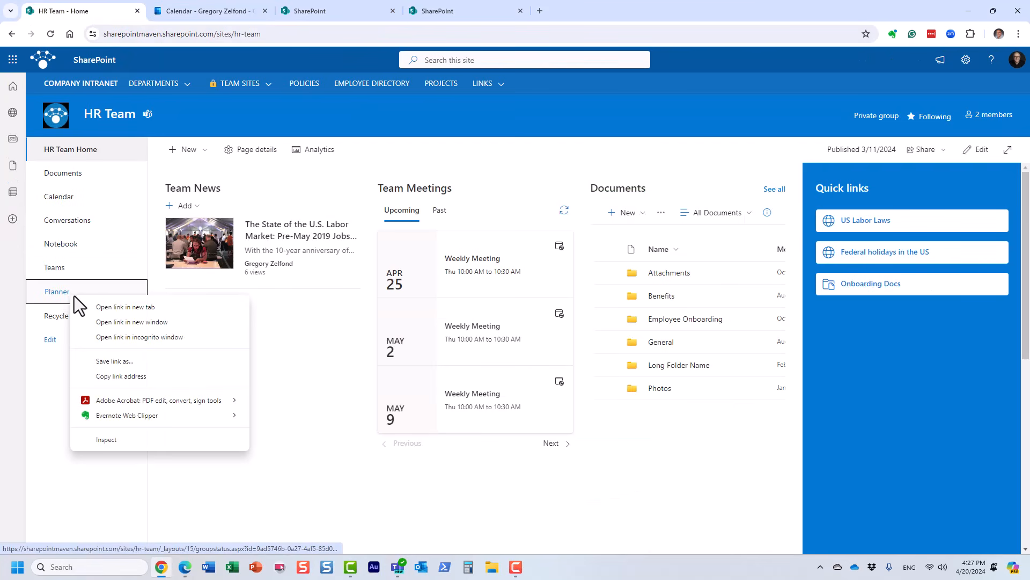
{"action": "left_click", "coordinate": [142, 308]}
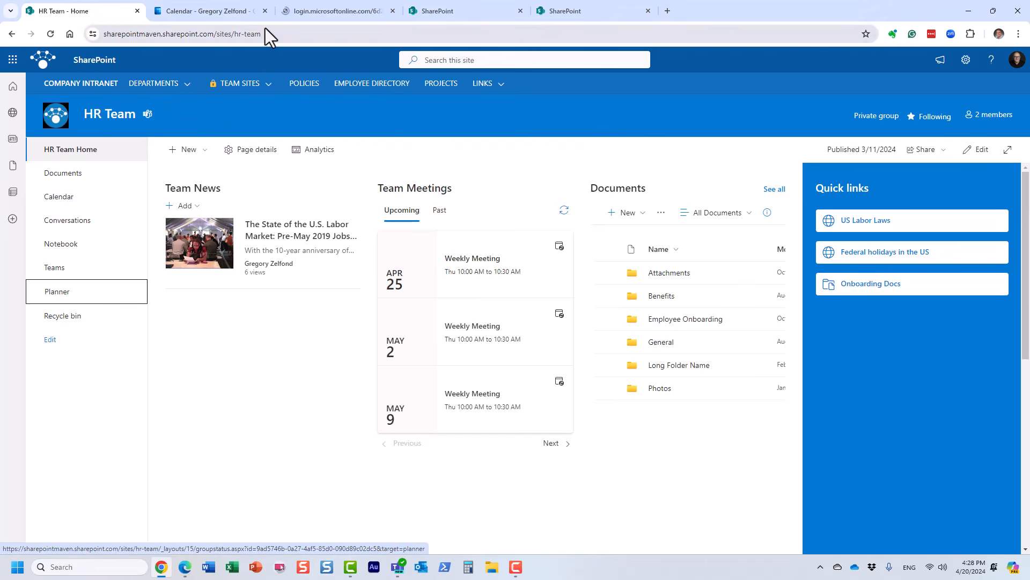
{"action": "left_click", "coordinate": [311, 9]}
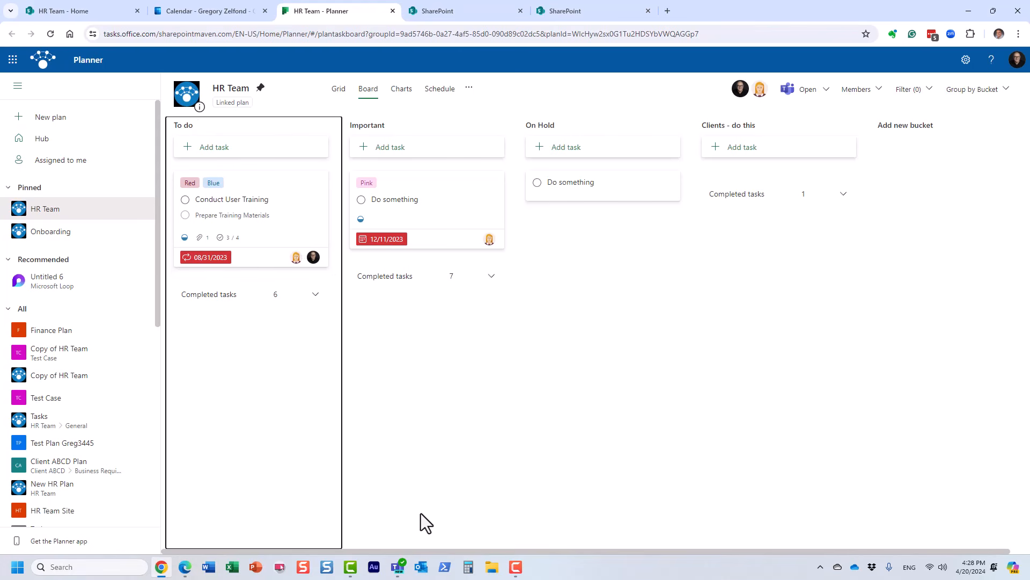
Switch to Microsoft Teams, view the HR Team's General channel, and return to the HR Team site in the browser.
{"action": "left_click", "coordinate": [400, 574]}
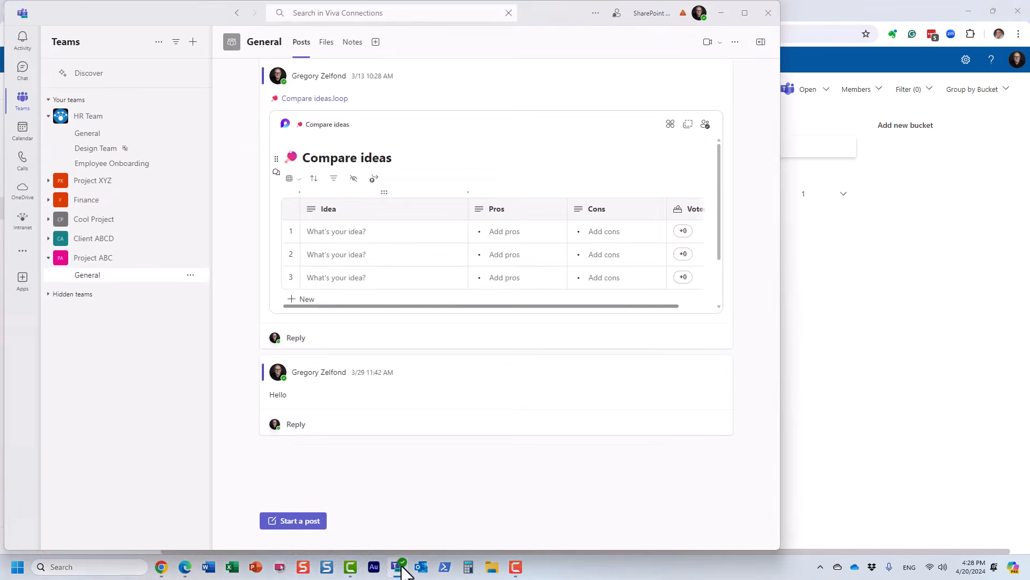
{"action": "left_click", "coordinate": [100, 134]}
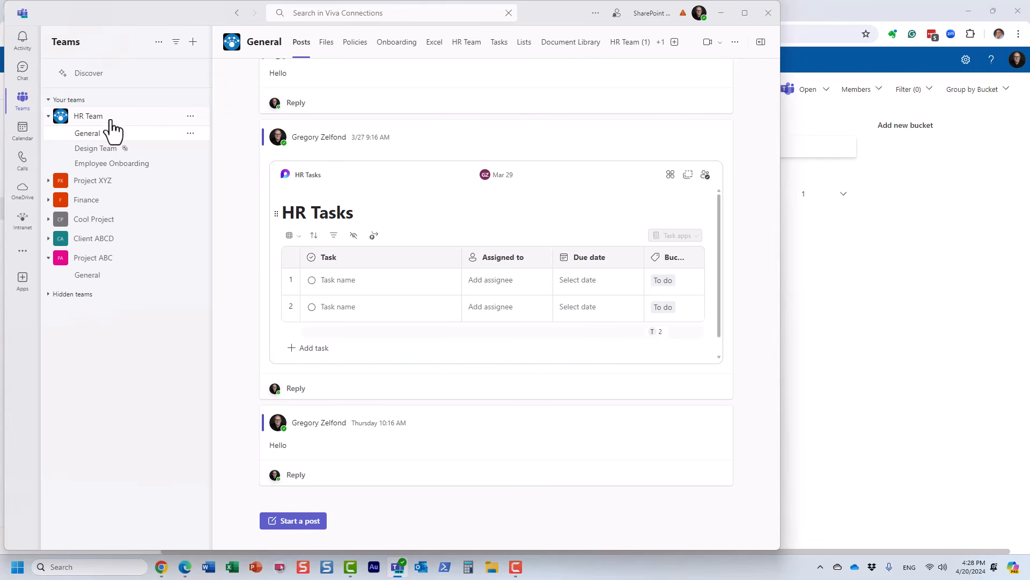
{"action": "left_click", "coordinate": [839, 106]}
{"action": "left_click", "coordinate": [99, 12]}
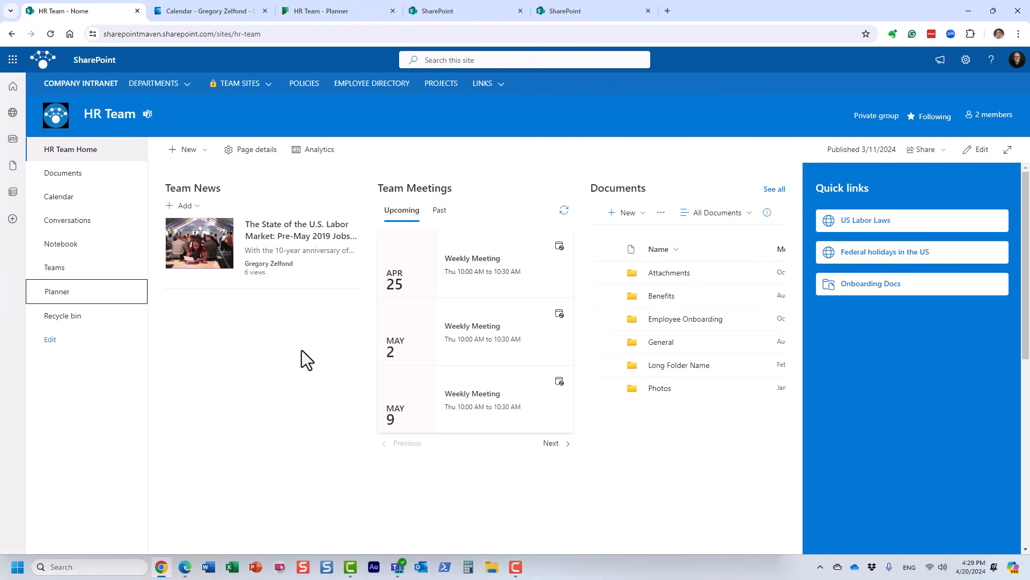
{"action": "left_click", "coordinate": [397, 568]}
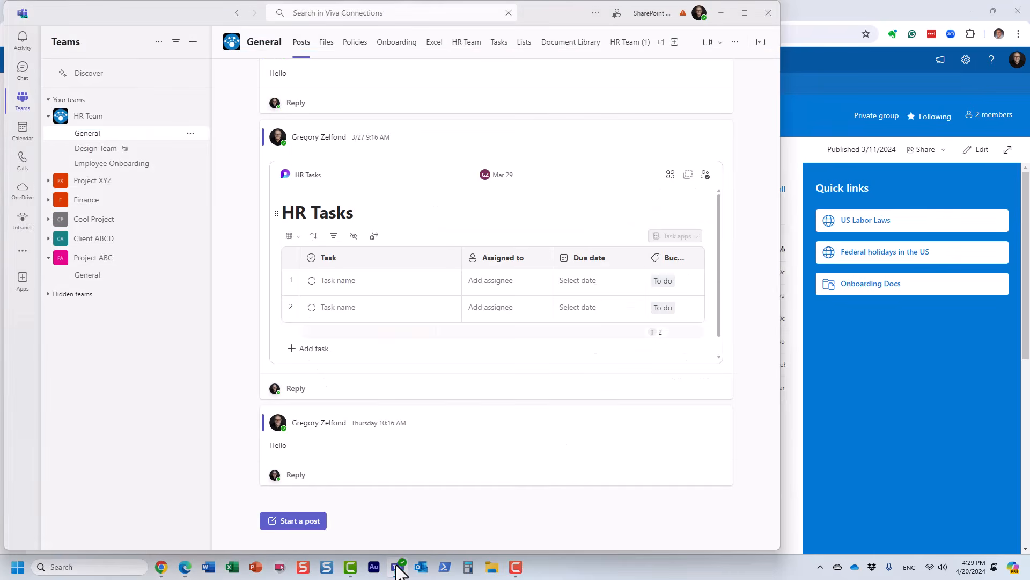
{"action": "left_click", "coordinate": [397, 568]}
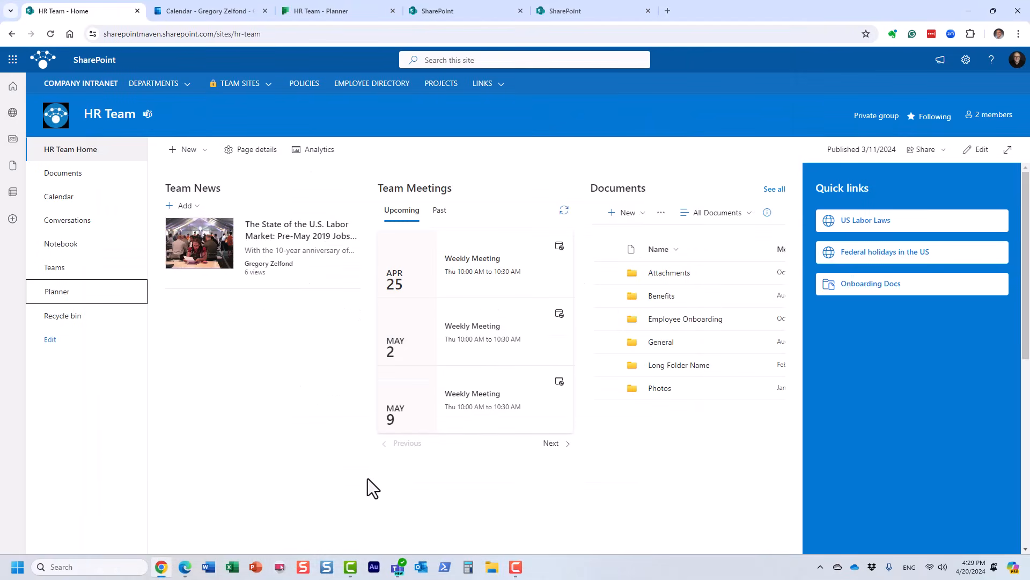
{"action": "left_click", "coordinate": [196, 11]}
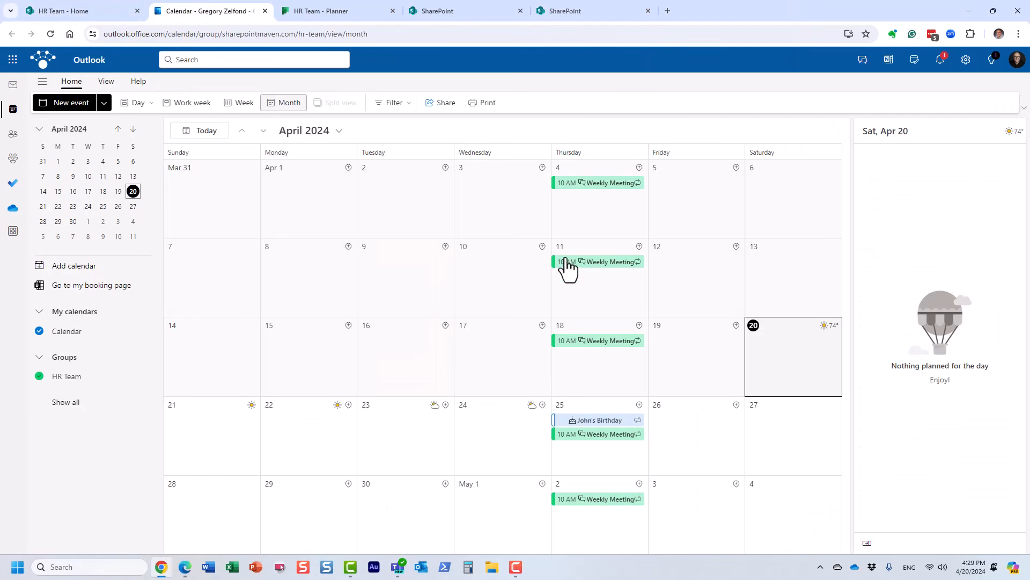
{"action": "left_click", "coordinate": [323, 11]}
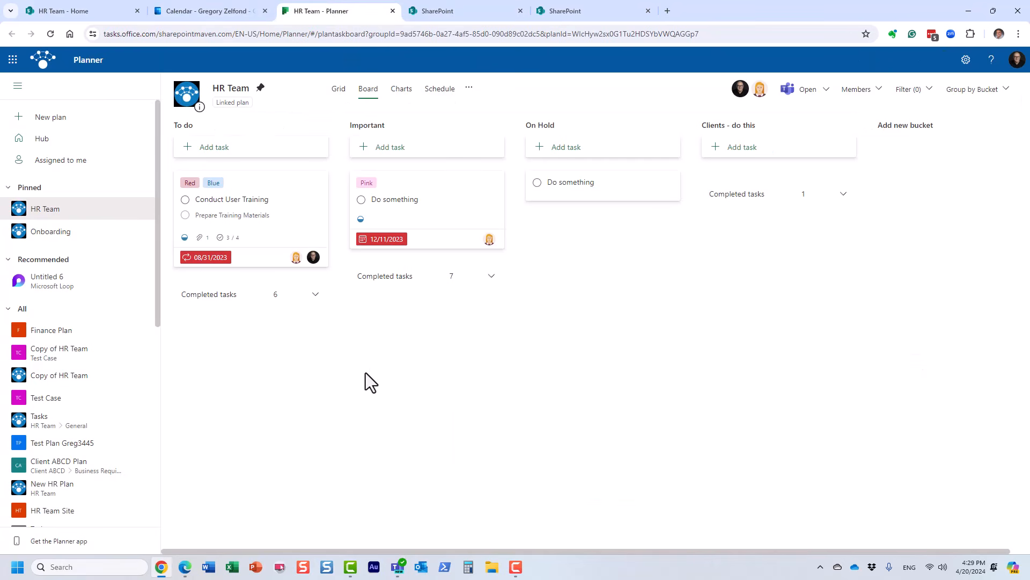
{"action": "left_click", "coordinate": [92, 10]}
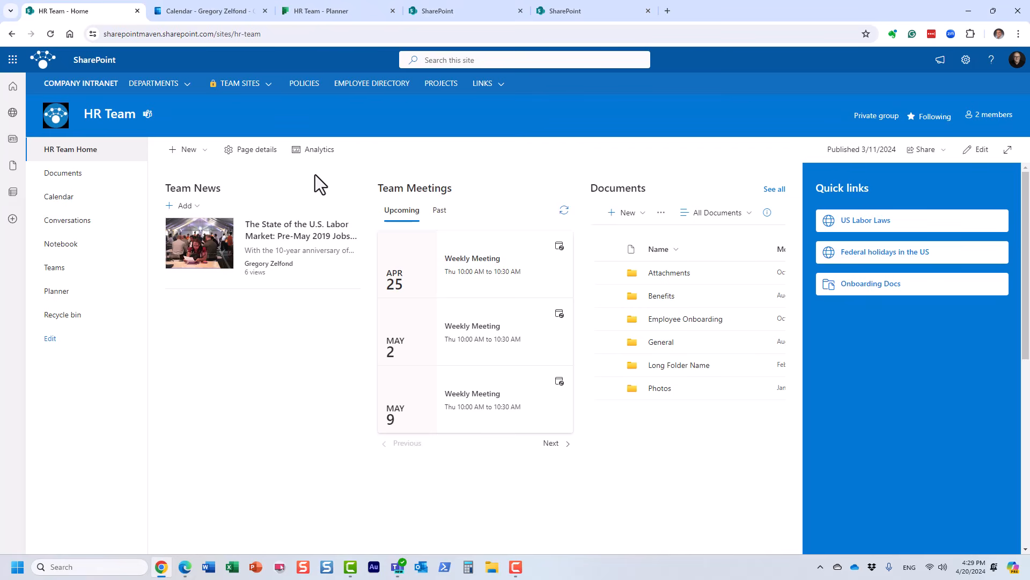
Close the spare SharePoint tab and start a new communication site with the Standard communication template.
{"action": "left_click", "coordinate": [520, 11]}
{"action": "left_click", "coordinate": [462, 15]}
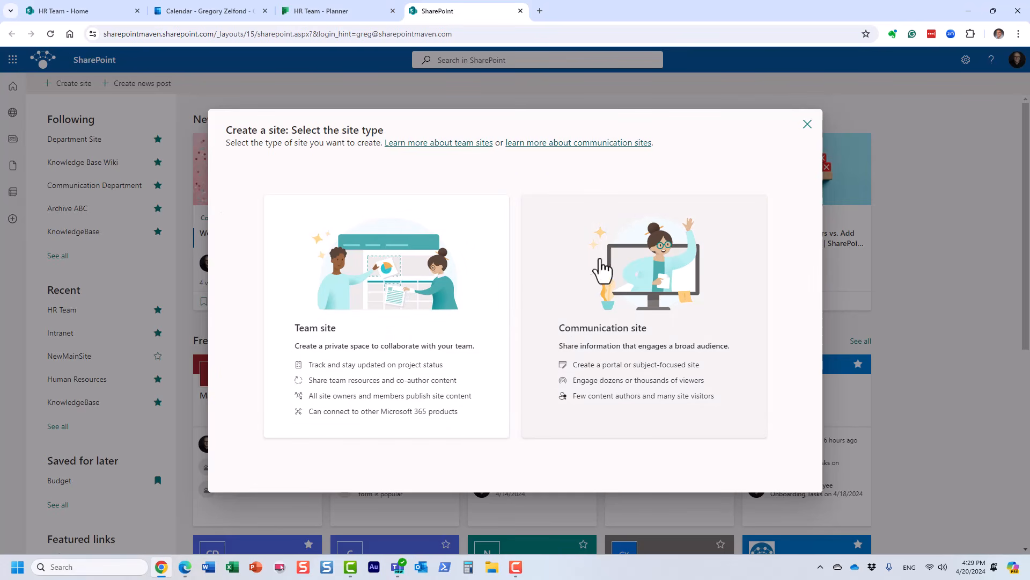
{"action": "left_click", "coordinate": [641, 315]}
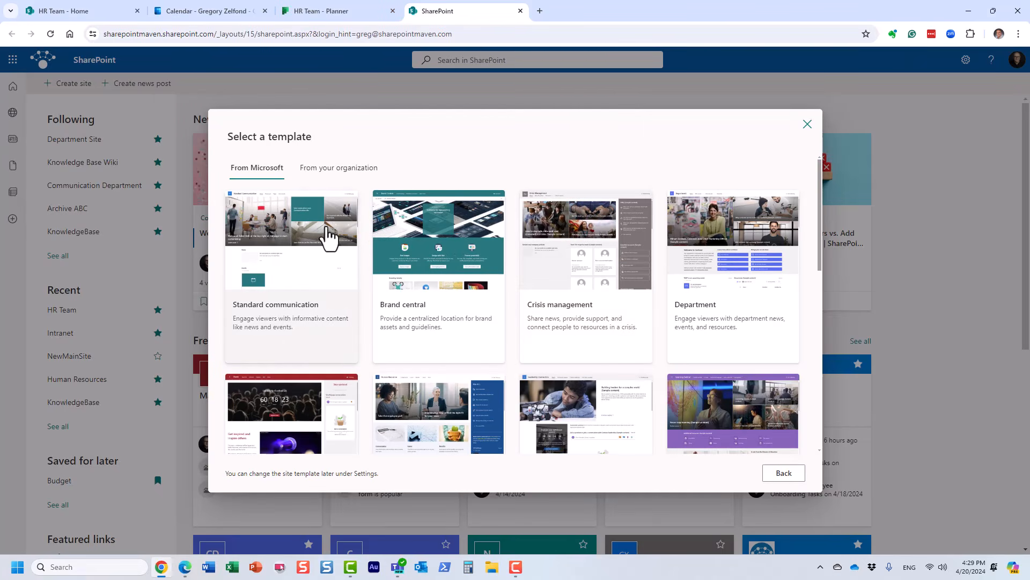
{"action": "left_click", "coordinate": [320, 231]}
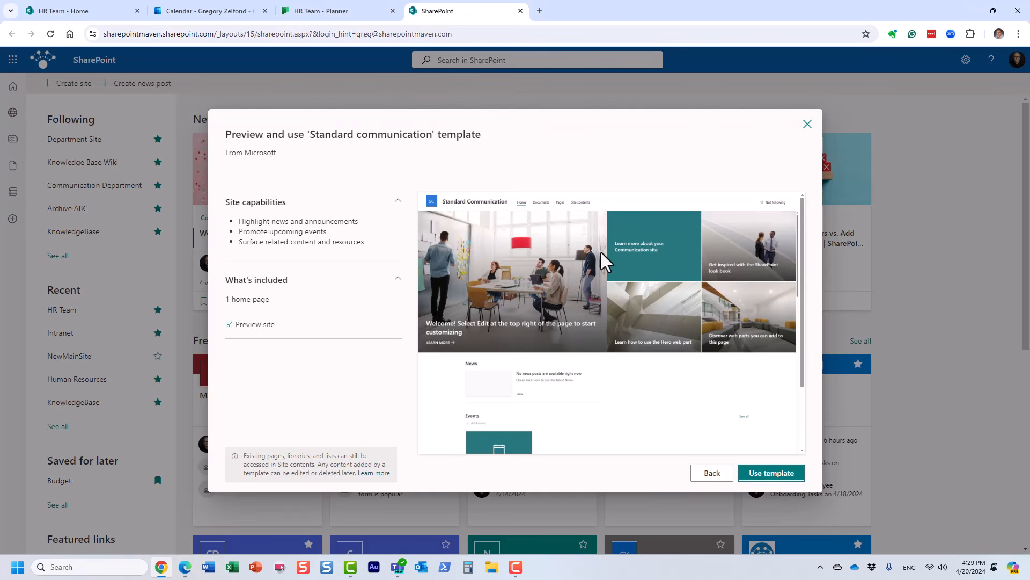
{"action": "left_click", "coordinate": [777, 476]}
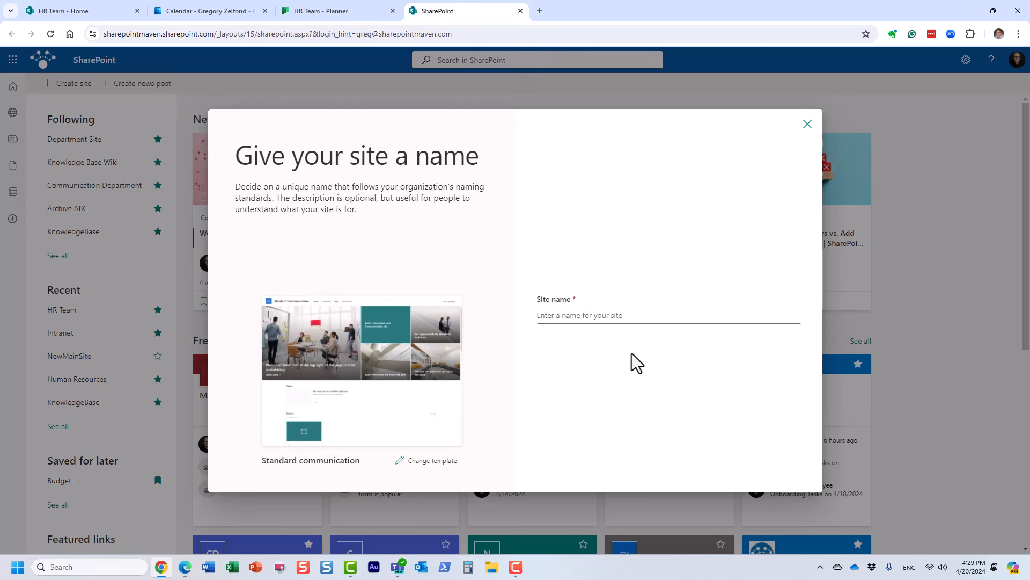
Name the new communication site Some Comm Site and create it with English as the default language.
{"action": "left_click", "coordinate": [575, 315]}
{"action": "type", "text": "Some "}
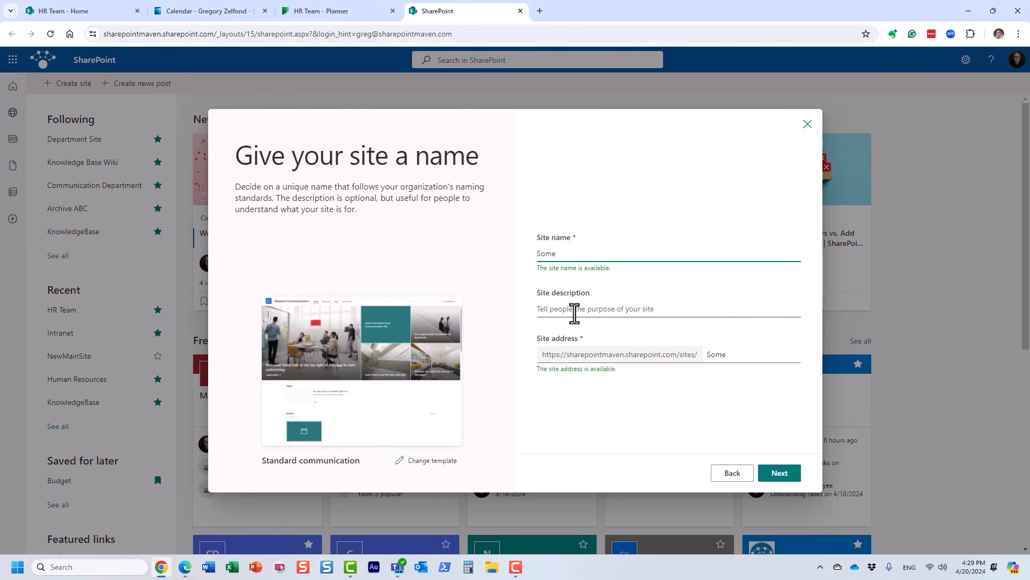
{"action": "type", "text": "Comm Site"}
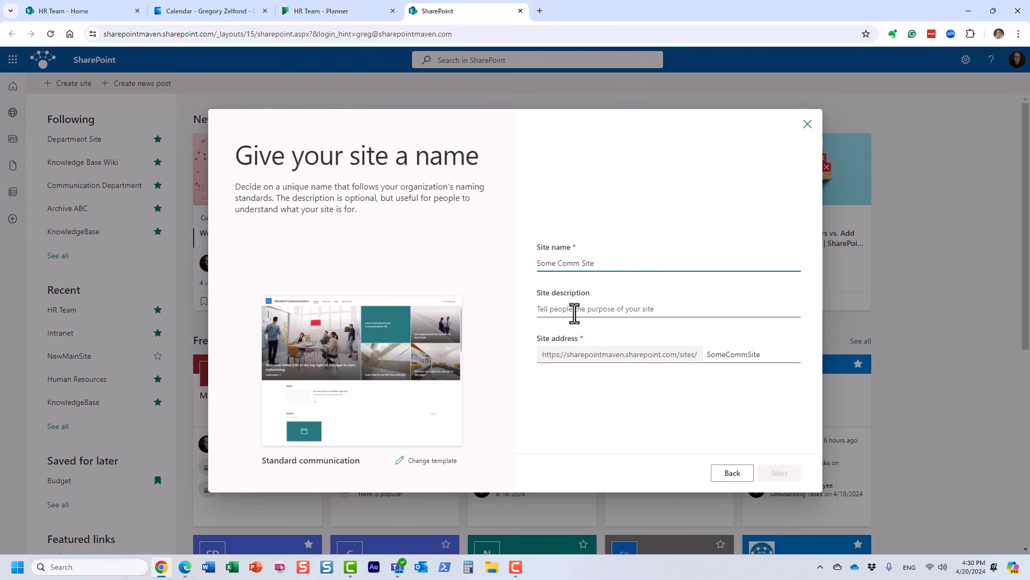
{"action": "left_click", "coordinate": [780, 474]}
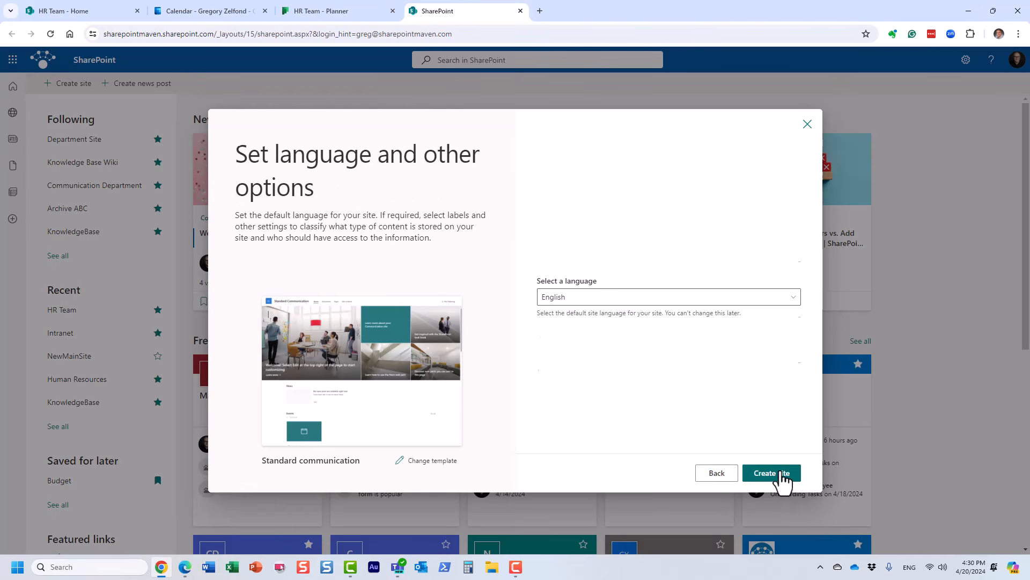
{"action": "left_click", "coordinate": [781, 473]}
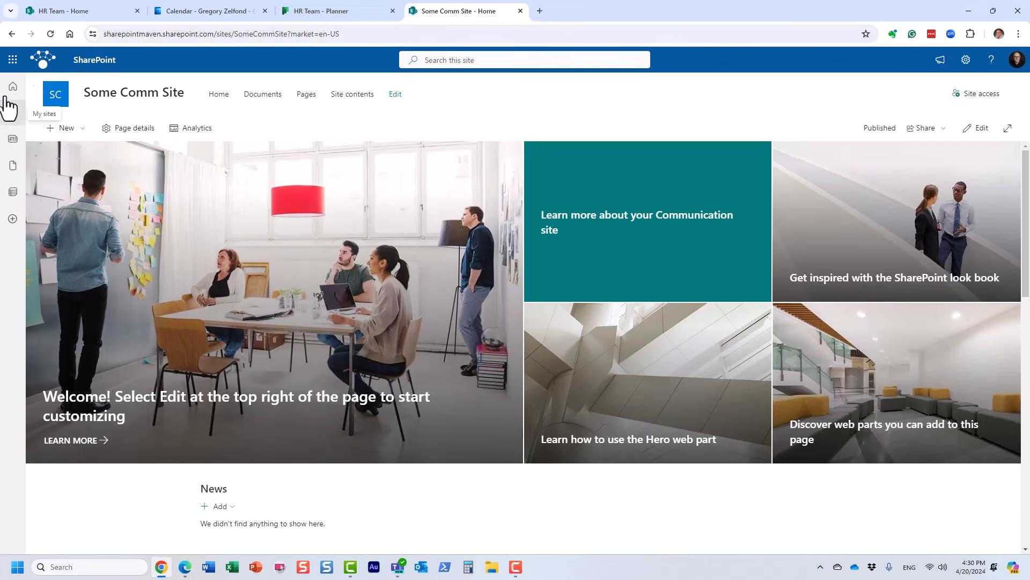
Open the SharePoint start page in a new browser tab and start a new team site with the Standard team template.
{"action": "left_click", "coordinate": [10, 60]}
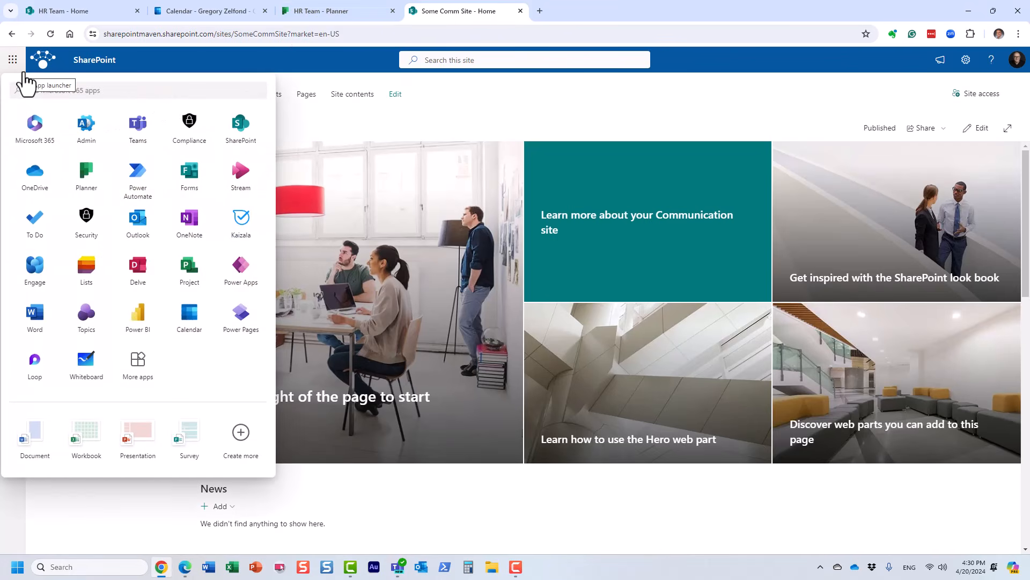
{"action": "right_click", "coordinate": [234, 134]}
{"action": "left_click", "coordinate": [280, 140]}
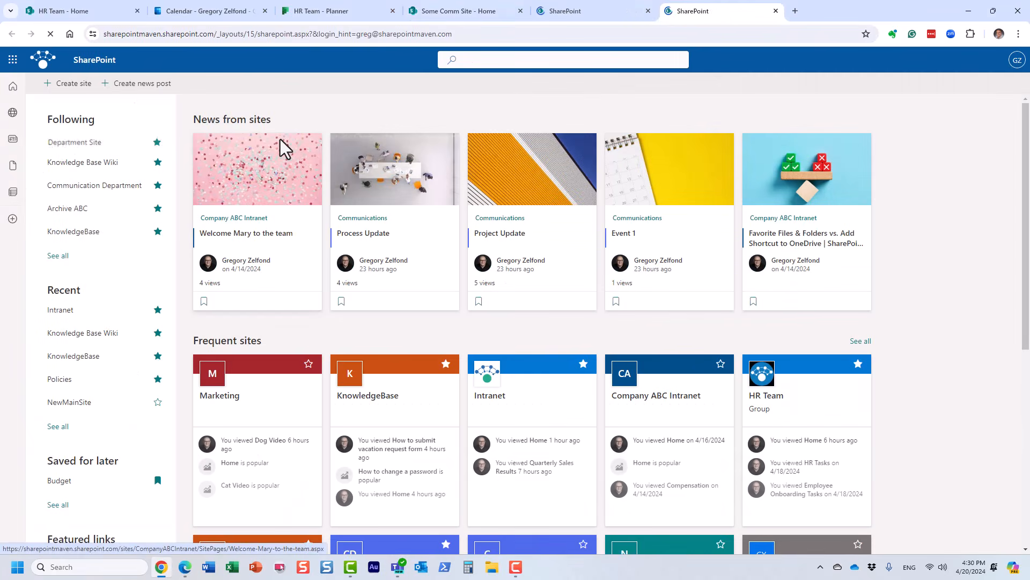
{"action": "left_click", "coordinate": [85, 83]}
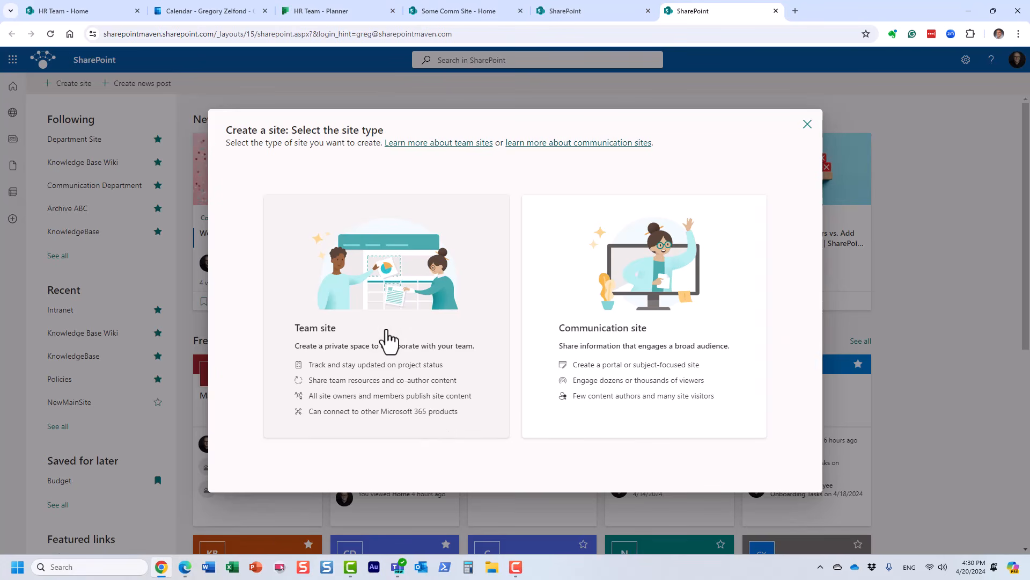
{"action": "left_click", "coordinate": [382, 335]}
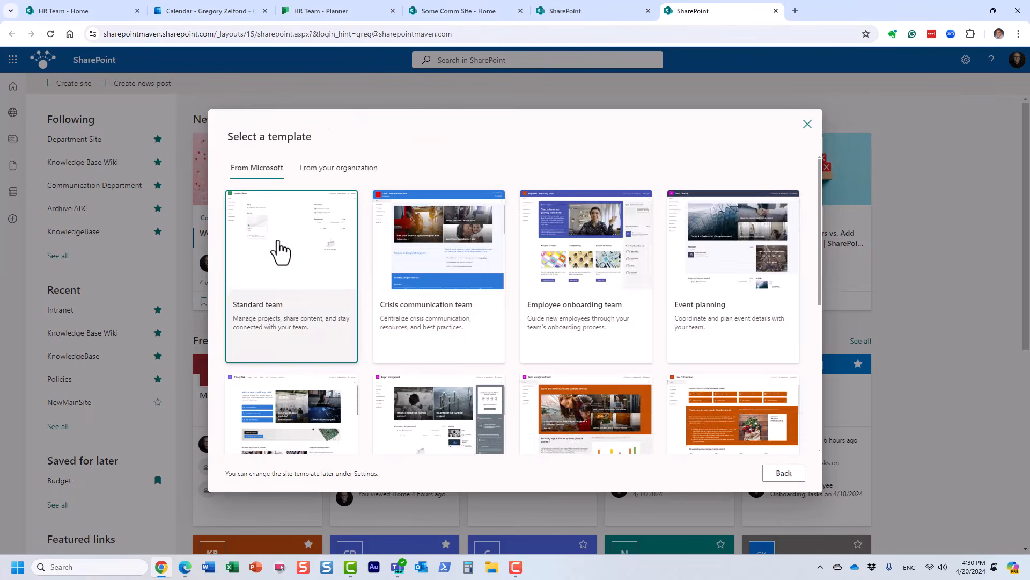
{"action": "left_click", "coordinate": [275, 247]}
{"action": "left_click", "coordinate": [772, 473]}
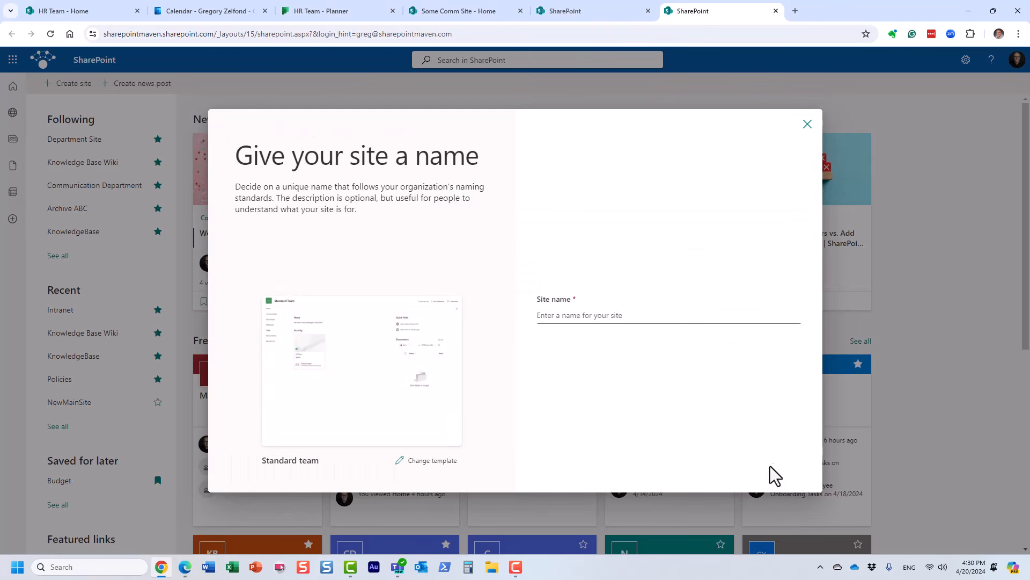
Name the new team site Some Team Site and create it as a private site with English as the default language.
{"action": "left_click", "coordinate": [630, 314]}
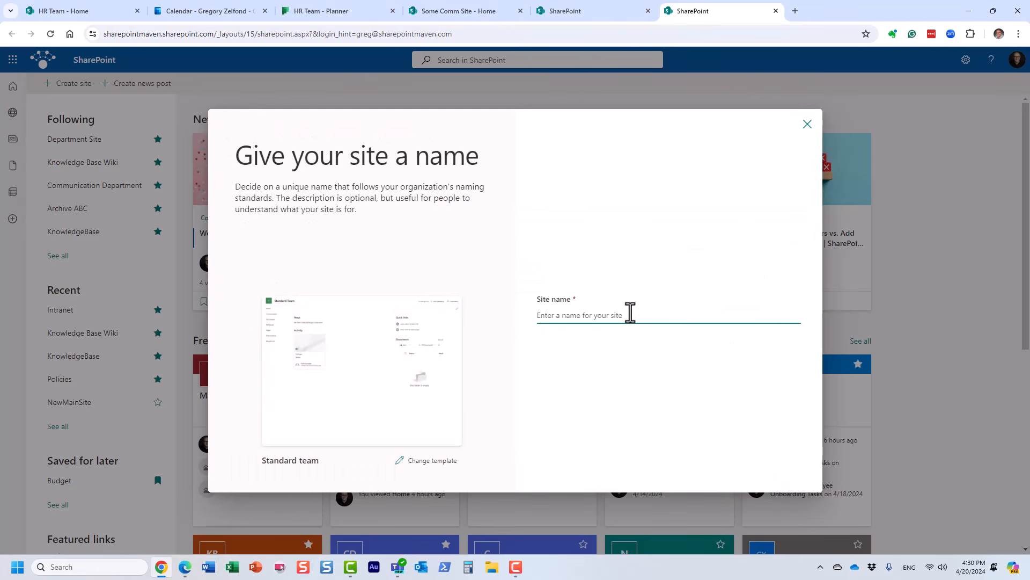
{"action": "type", "text": "Some Team Site"}
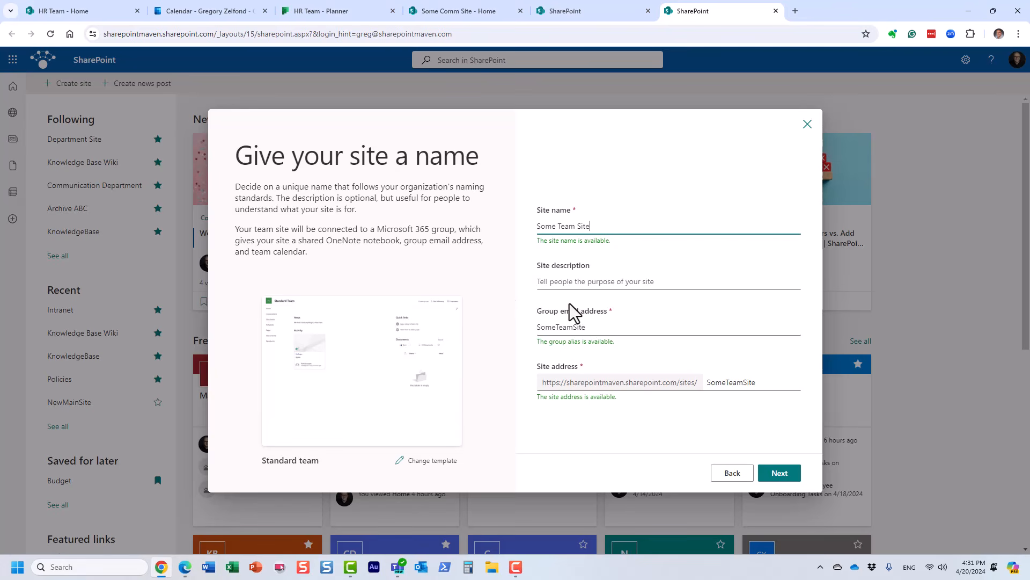
{"action": "left_click_drag", "start_coordinate": [591, 327], "coordinate": [538, 329]}
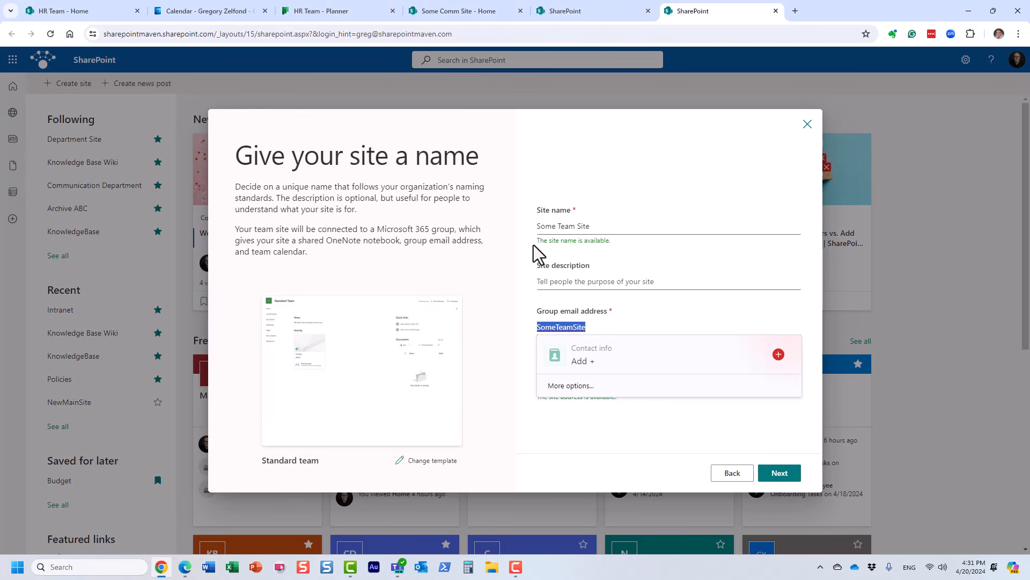
{"action": "left_click", "coordinate": [560, 167]}
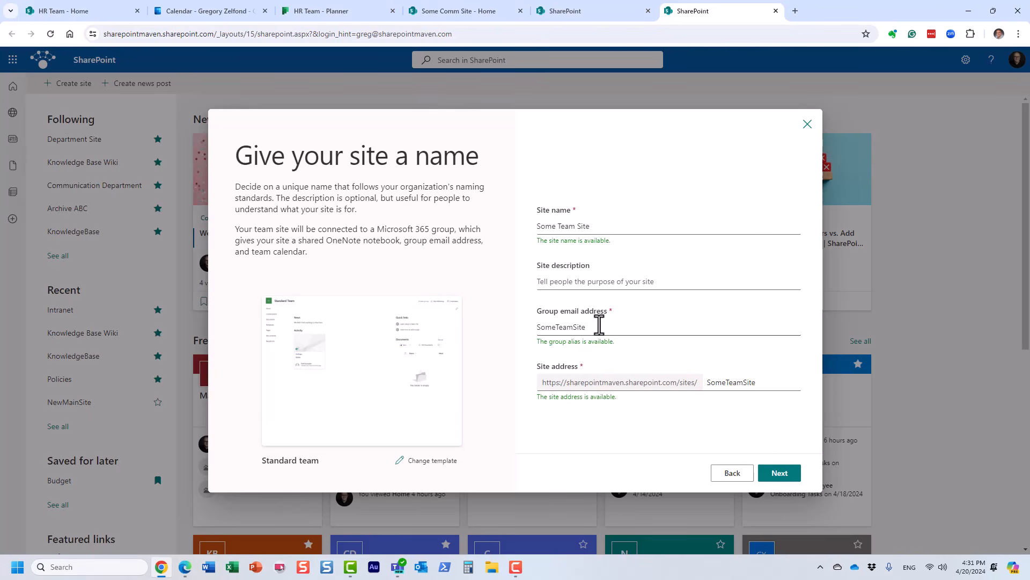
{"action": "left_click", "coordinate": [783, 478]}
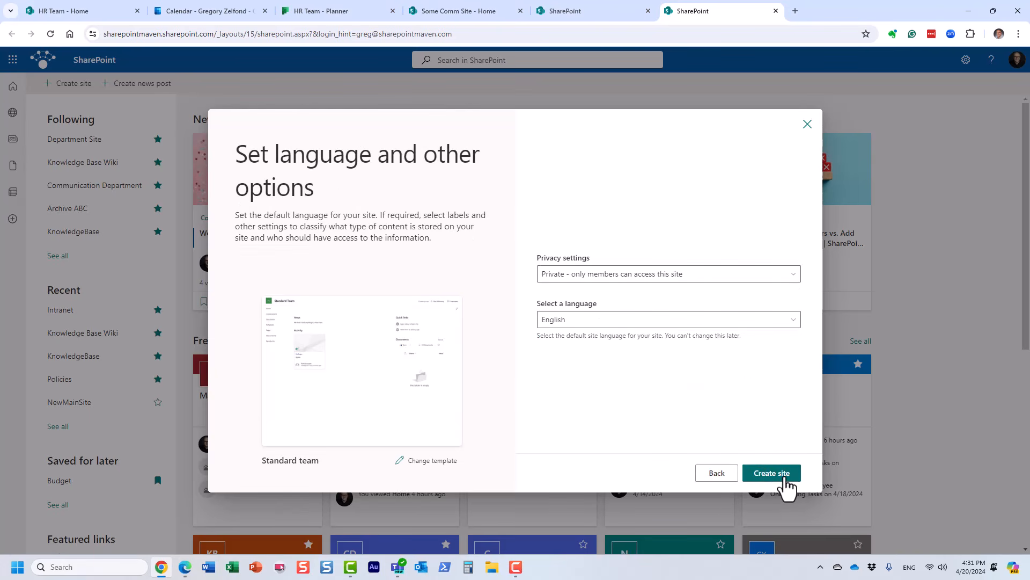
{"action": "left_click", "coordinate": [786, 483]}
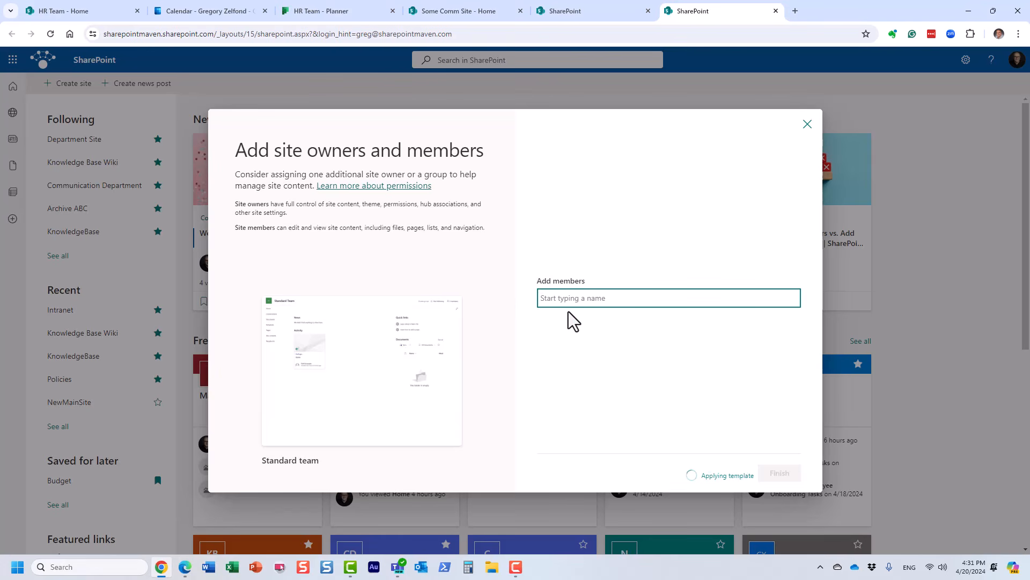
Finish the team site without adding members, dismiss the design prompt and next-steps suggestions, and open its group membership.
{"action": "left_click", "coordinate": [779, 474]}
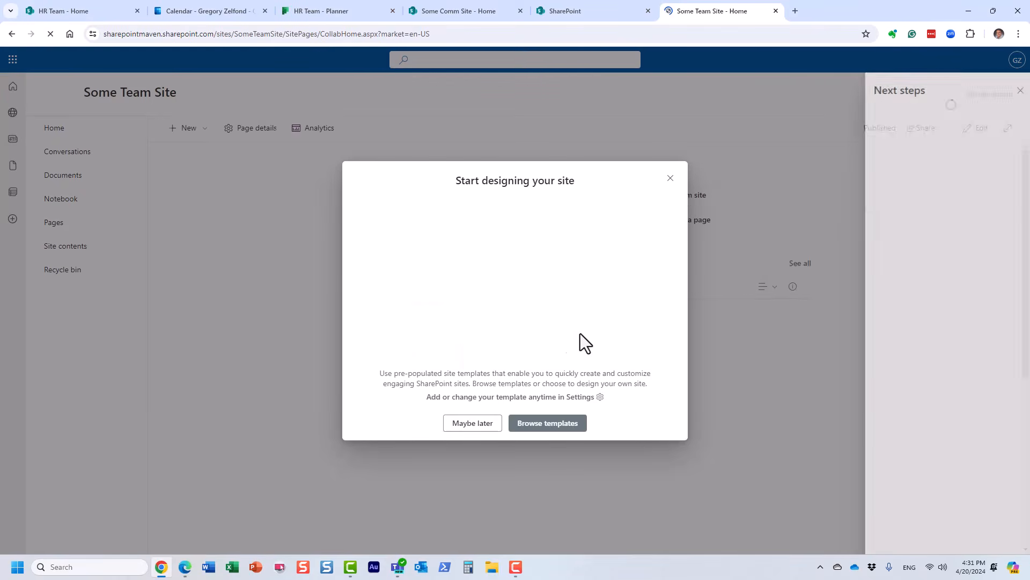
{"action": "left_click", "coordinate": [655, 177]}
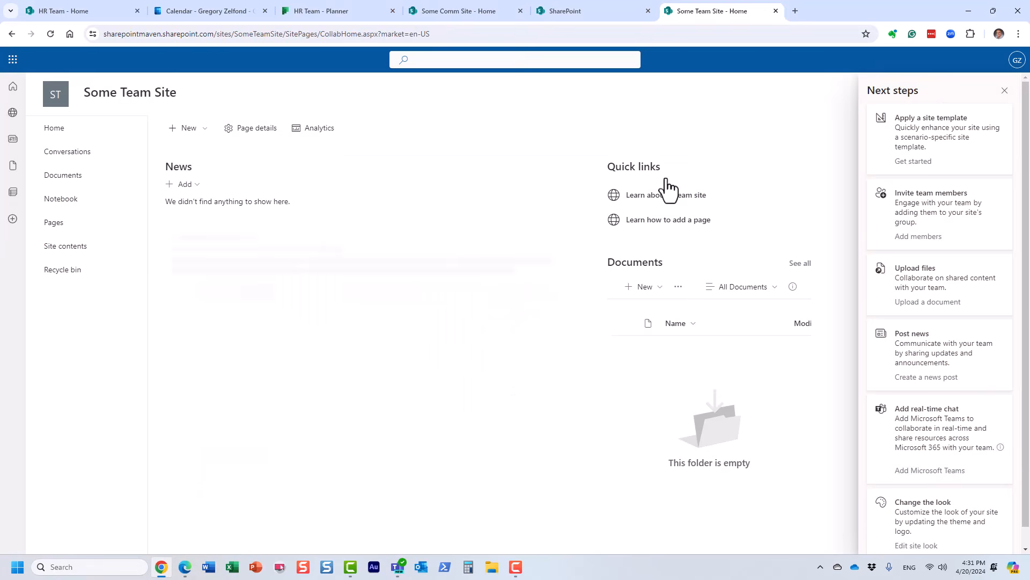
{"action": "left_click", "coordinate": [1004, 90]}
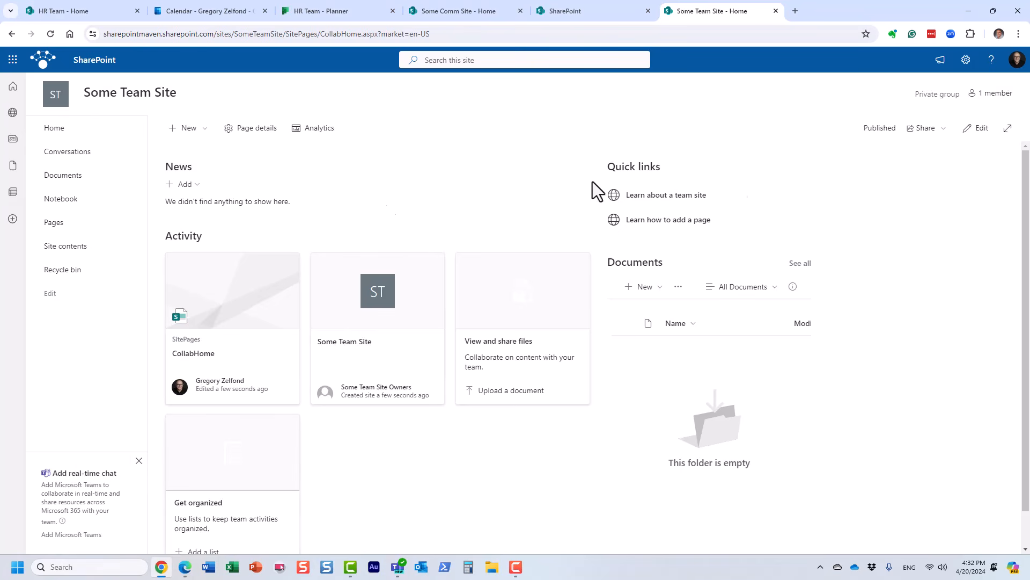
{"action": "left_click", "coordinate": [995, 94]}
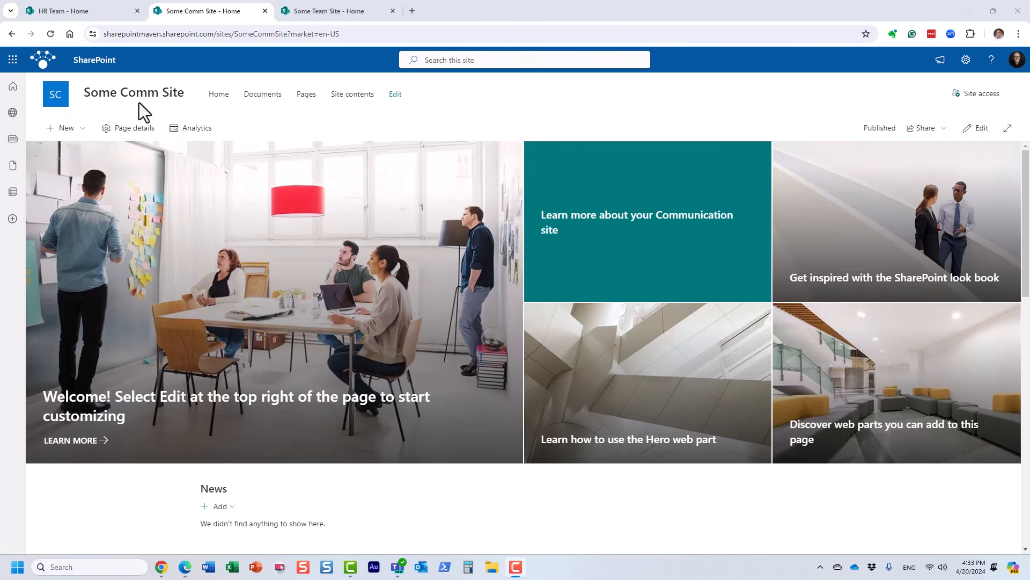
Open the site access settings of Some Comm Site and examine its site owners, members and visitors.
{"action": "left_click", "coordinate": [966, 60]}
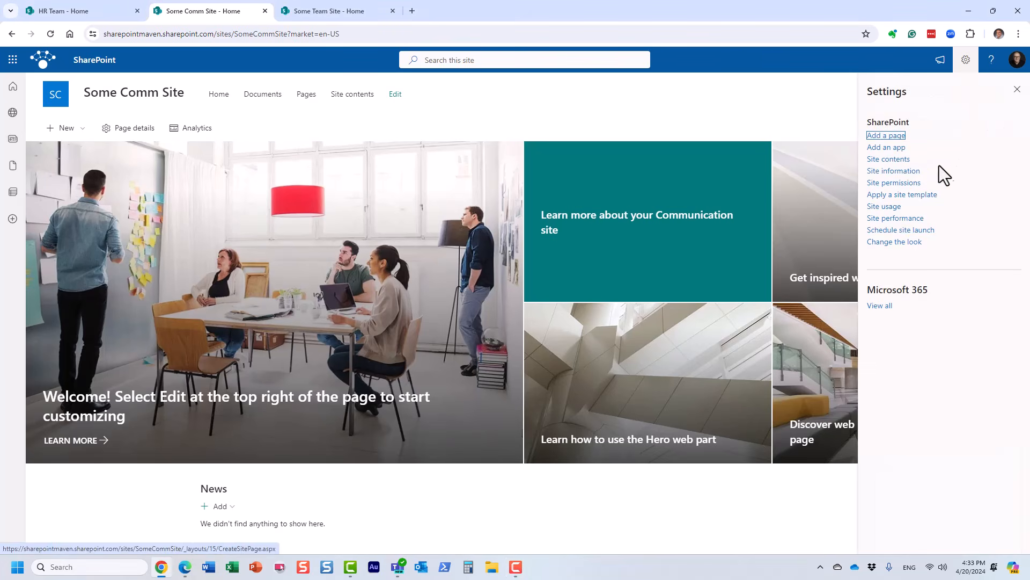
{"action": "left_click", "coordinate": [1017, 90]}
{"action": "left_click", "coordinate": [981, 94]}
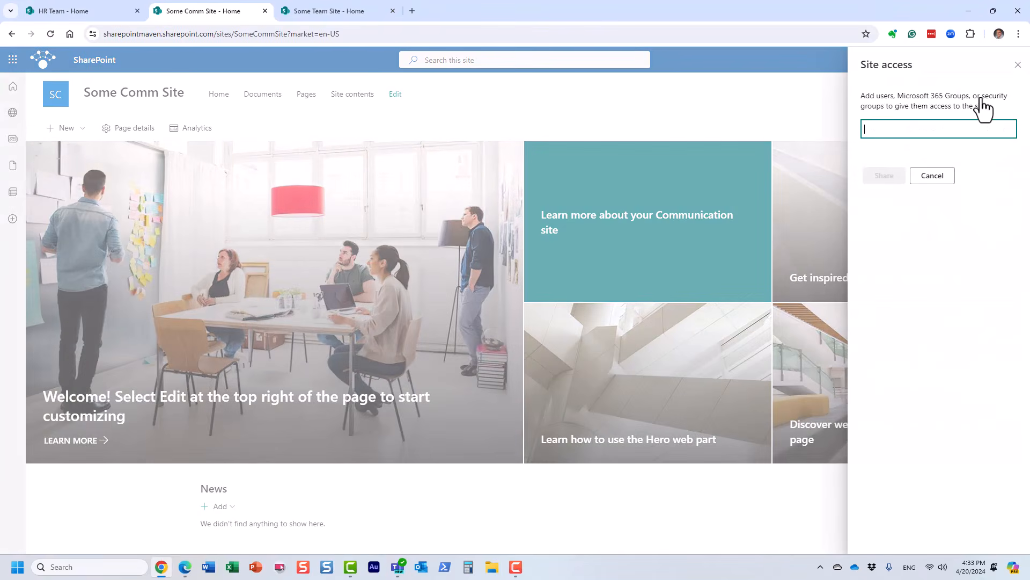
{"action": "left_click", "coordinate": [892, 154]}
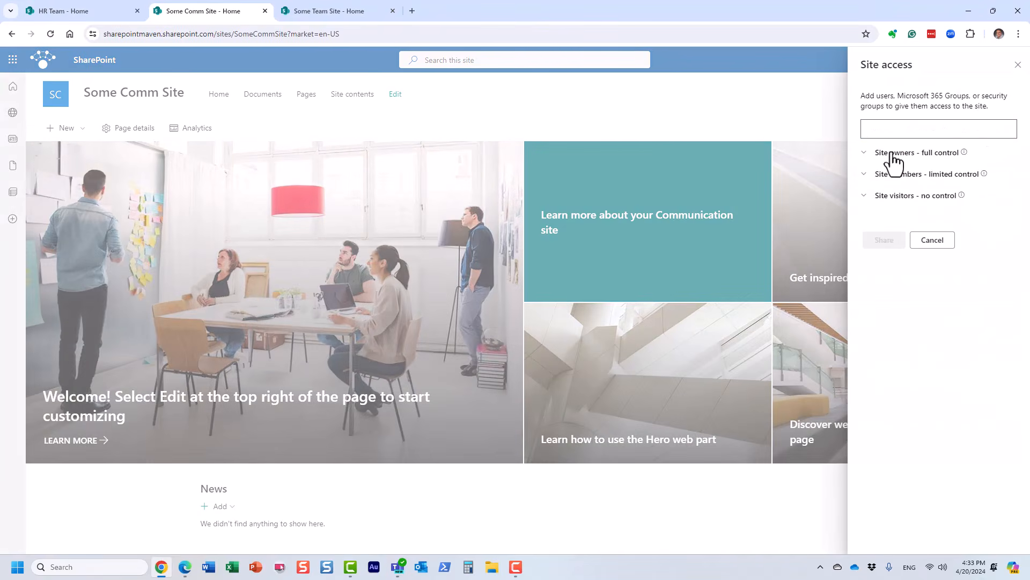
{"action": "left_click", "coordinate": [896, 201]}
{"action": "left_click", "coordinate": [903, 233]}
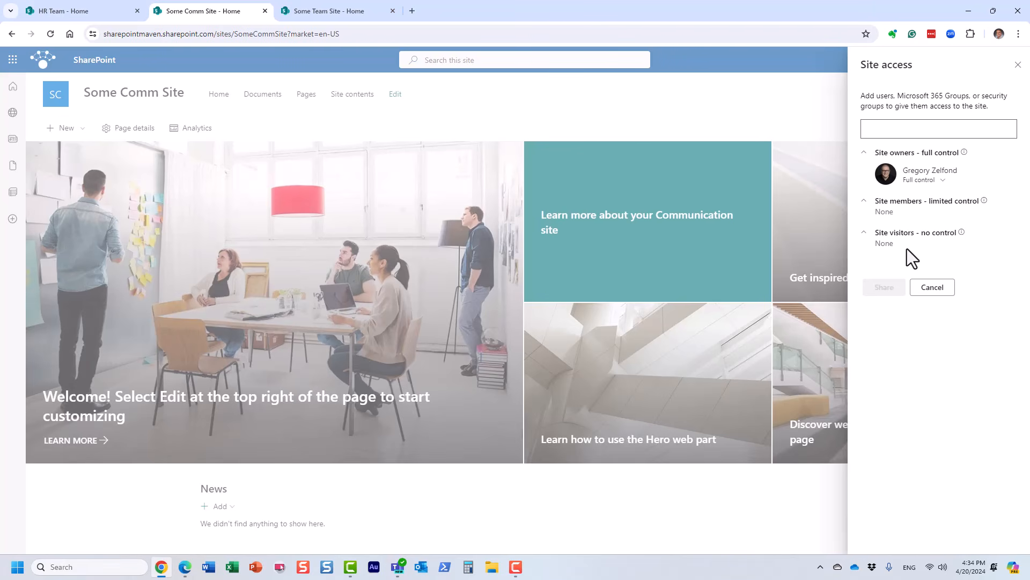
Share Some Comm Site with a colleague at the Edit level without sending an email, and check the site's permission groups.
{"action": "left_click", "coordinate": [881, 127]}
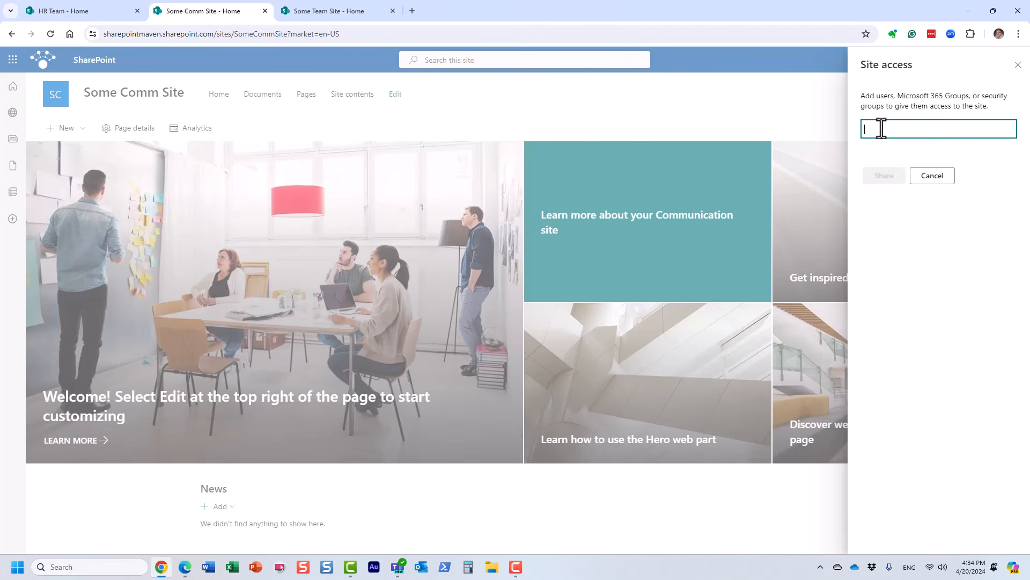
{"action": "type", "text": "mary"}
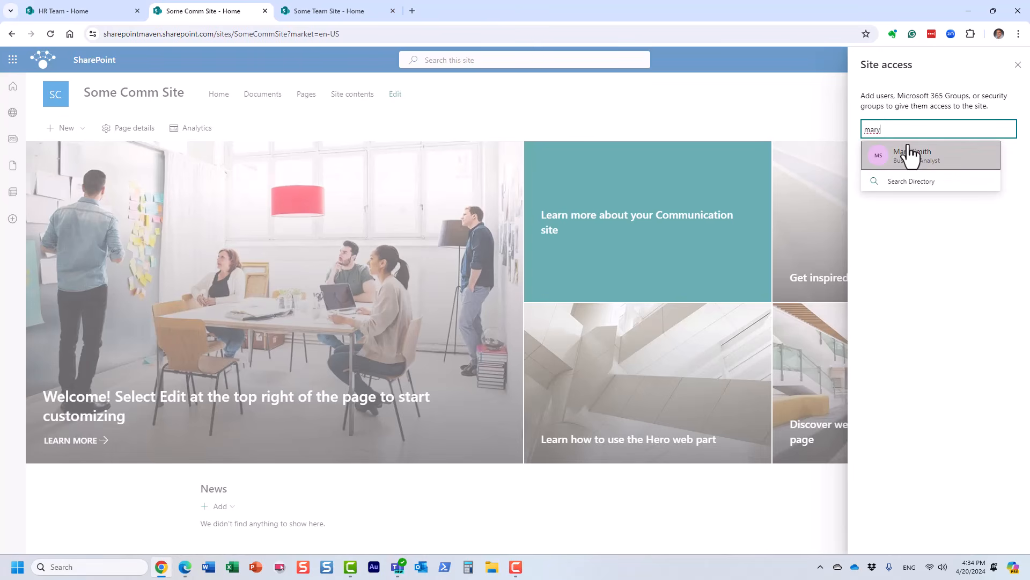
{"action": "left_click", "coordinate": [911, 155]}
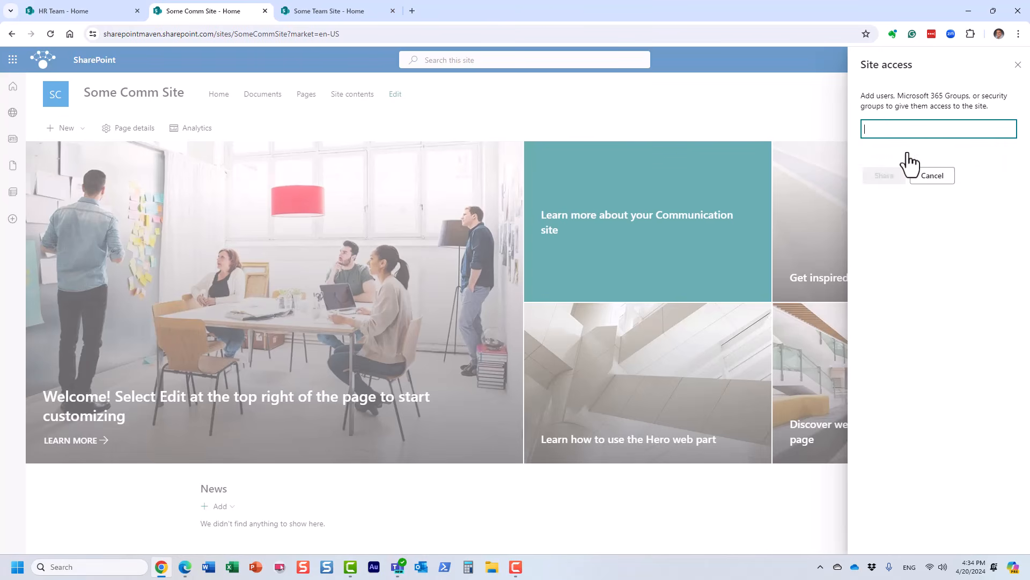
{"action": "left_click", "coordinate": [910, 156]}
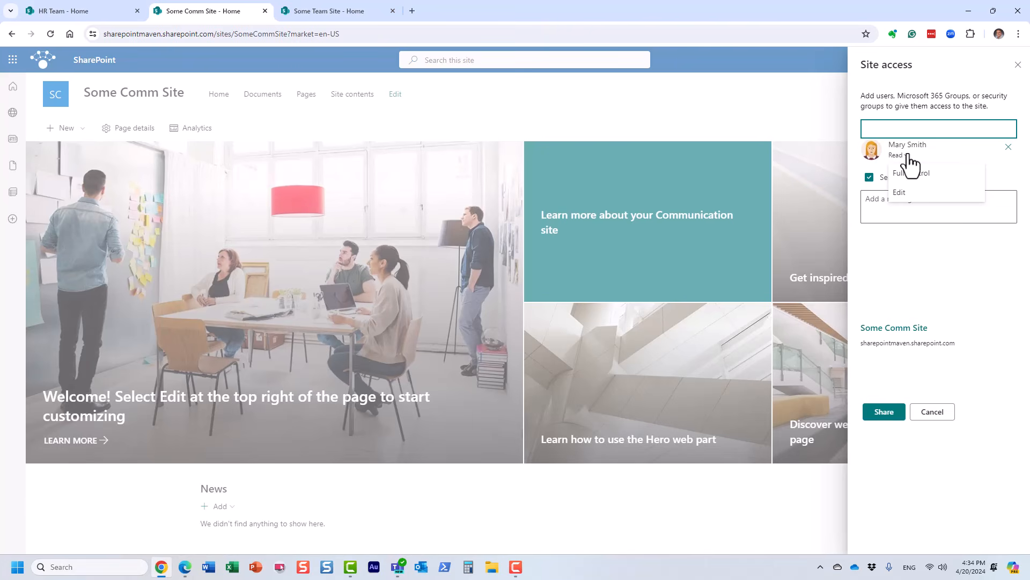
{"action": "left_click", "coordinate": [906, 193]}
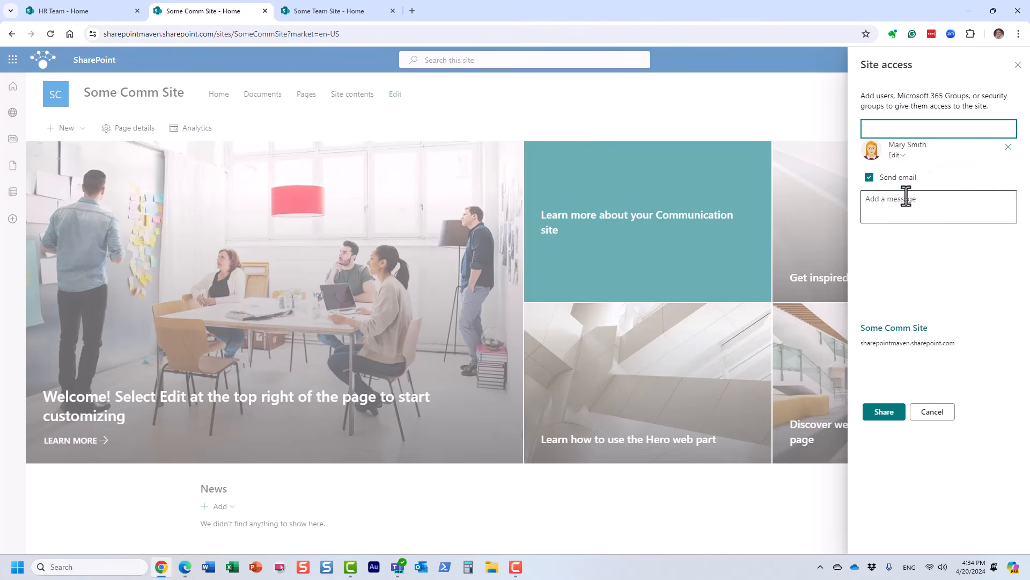
{"action": "left_click", "coordinate": [870, 178]}
{"action": "left_click", "coordinate": [888, 232]}
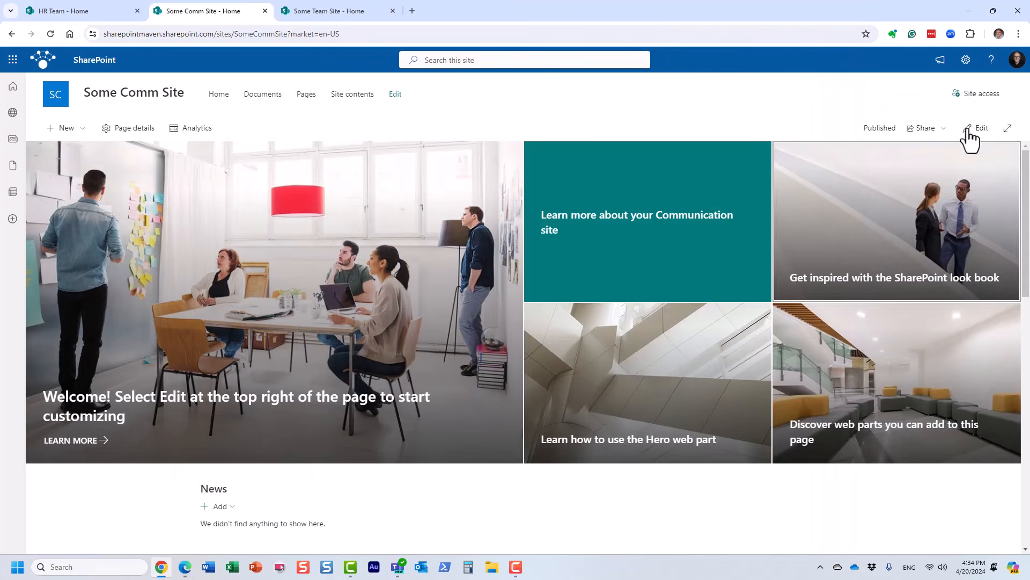
{"action": "left_click", "coordinate": [974, 95]}
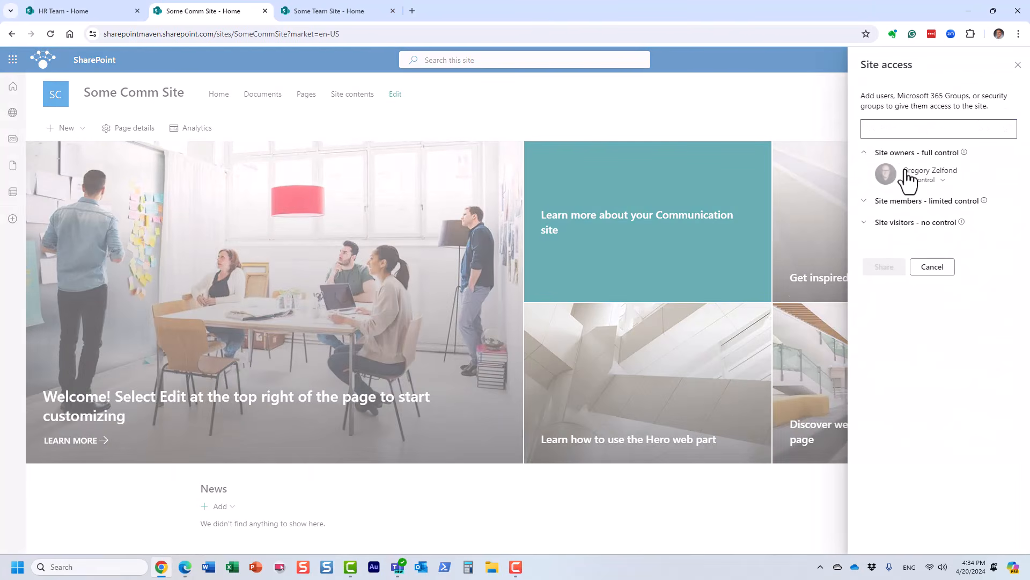
{"action": "left_click", "coordinate": [899, 252]}
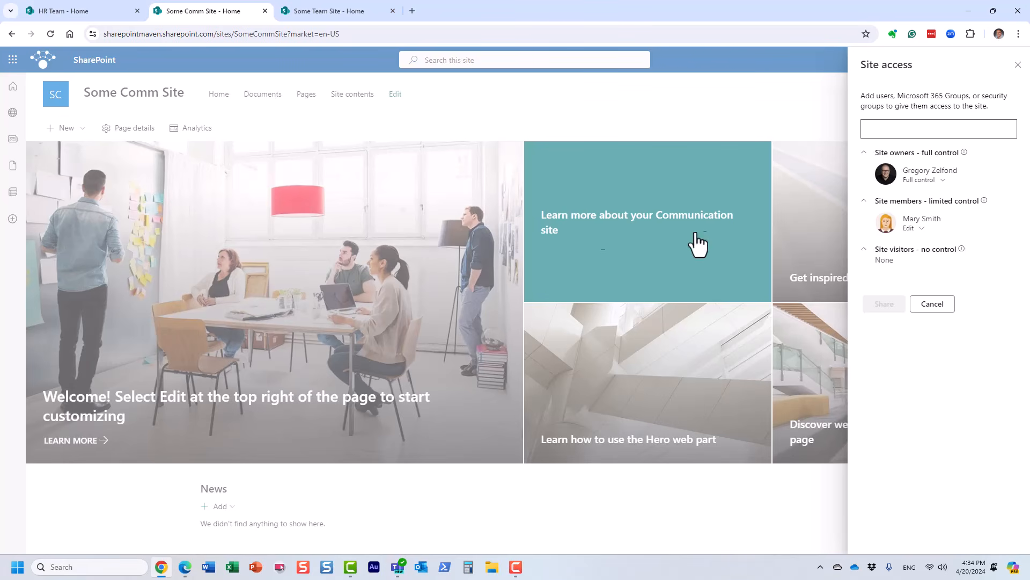
Share Some Comm Site with Everyone except external users at the Read level without sending an email.
{"action": "left_click", "coordinate": [906, 129]}
{"action": "type", "text": "every"}
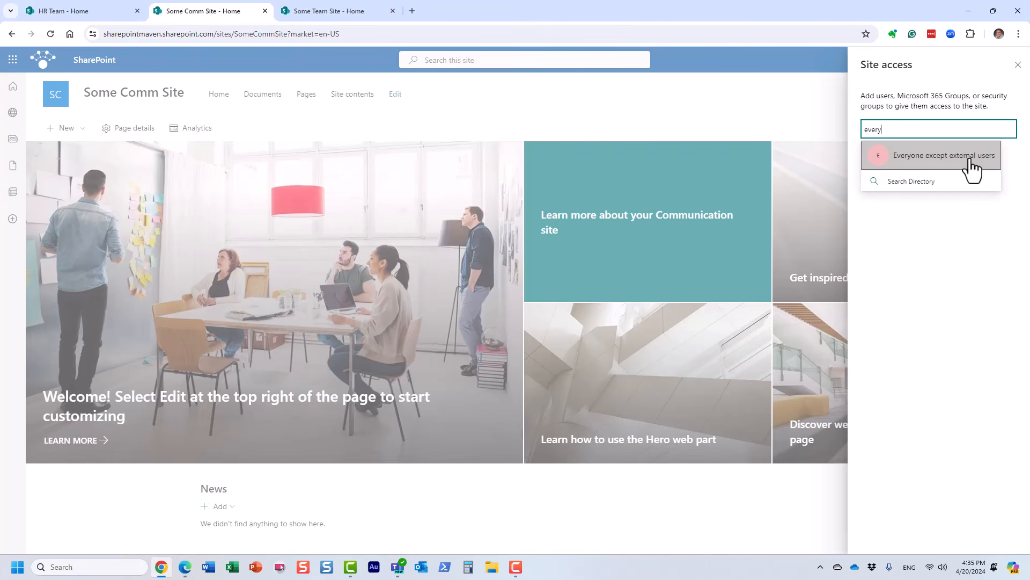
{"action": "left_click", "coordinate": [944, 156]}
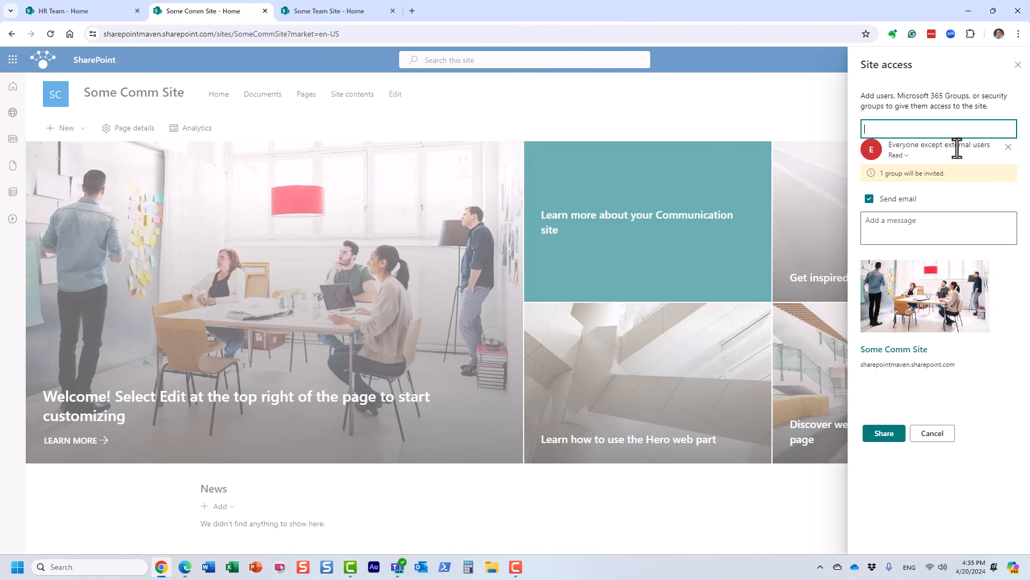
{"action": "left_click", "coordinate": [870, 199]}
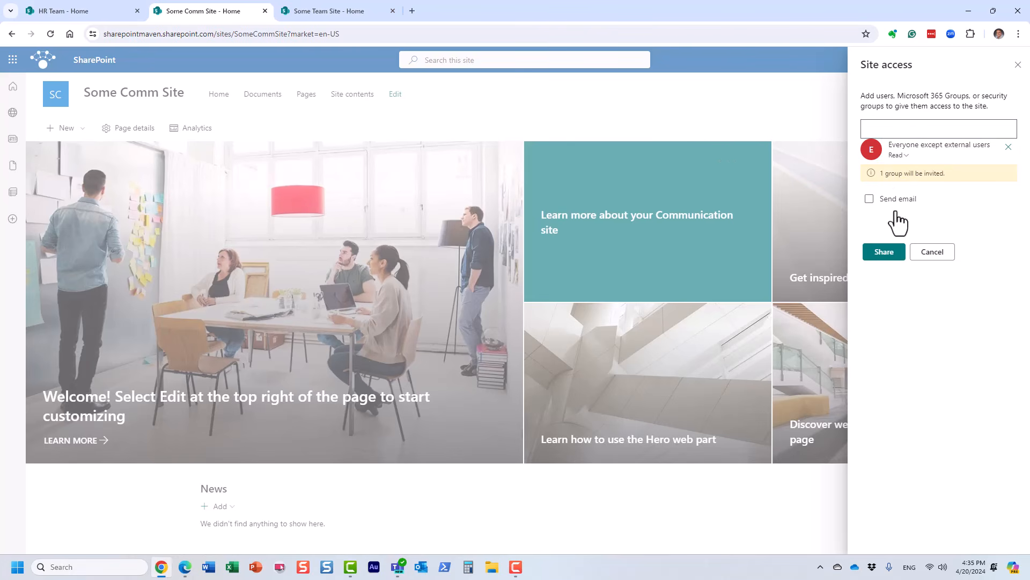
{"action": "left_click", "coordinate": [869, 198]}
{"action": "left_click", "coordinate": [869, 199]}
{"action": "left_click", "coordinate": [884, 257]}
Review the site owners, members and visitors of Some Comm Site, then close the site access settings.
{"action": "left_click", "coordinate": [978, 95]}
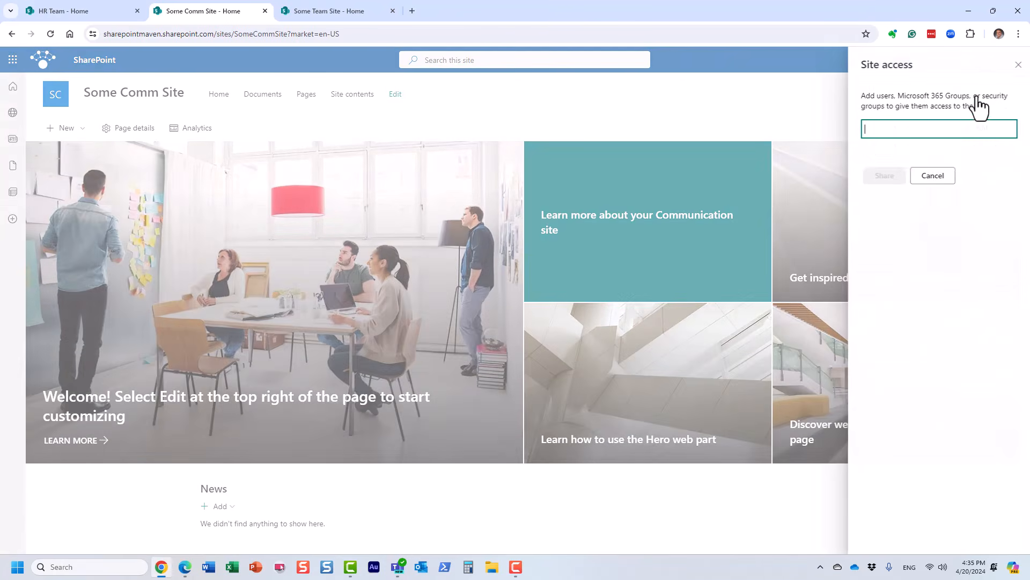
{"action": "left_click", "coordinate": [895, 154]}
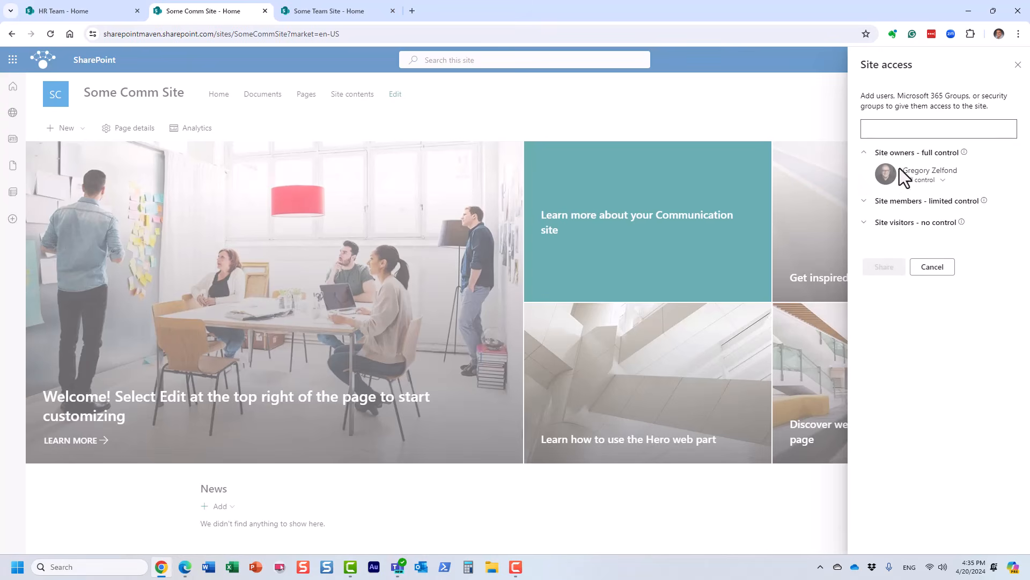
{"action": "left_click", "coordinate": [902, 202]}
{"action": "left_click", "coordinate": [907, 250]}
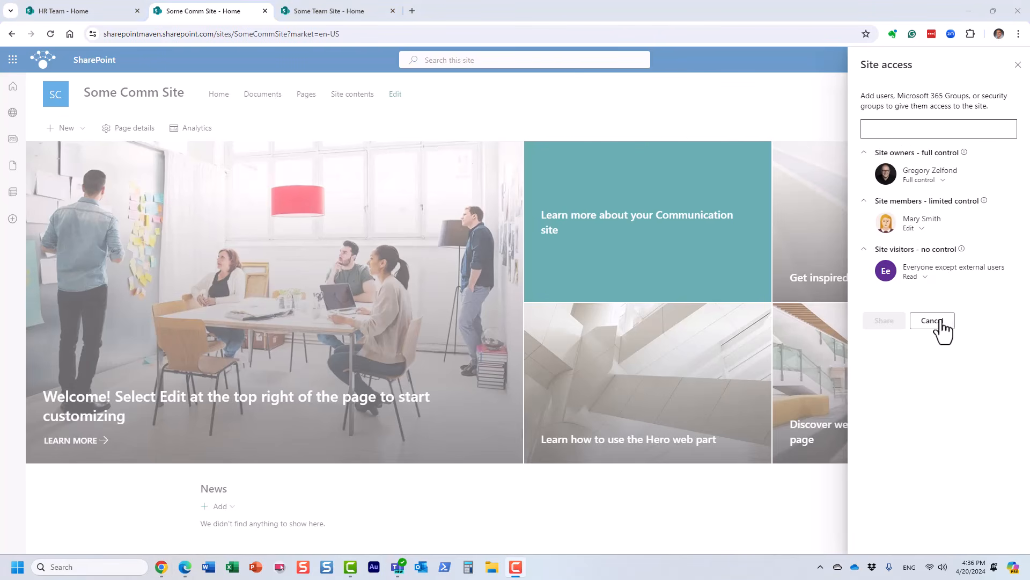
{"action": "left_click", "coordinate": [934, 322]}
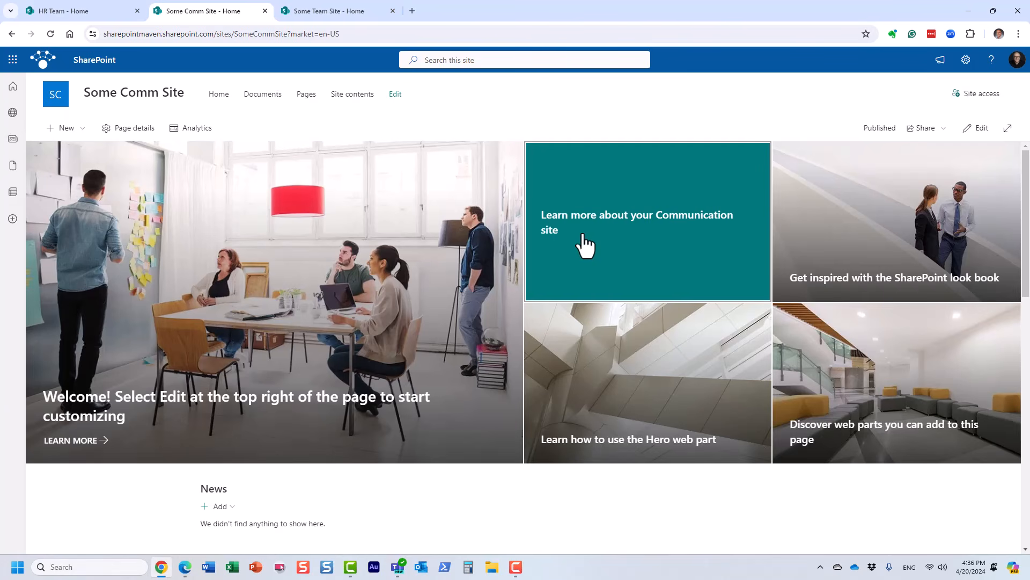
Reopen the site access settings of Some Comm Site, examine who is in each permission group, and cancel without sharing.
{"action": "left_click", "coordinate": [976, 95]}
{"action": "left_click", "coordinate": [894, 174]}
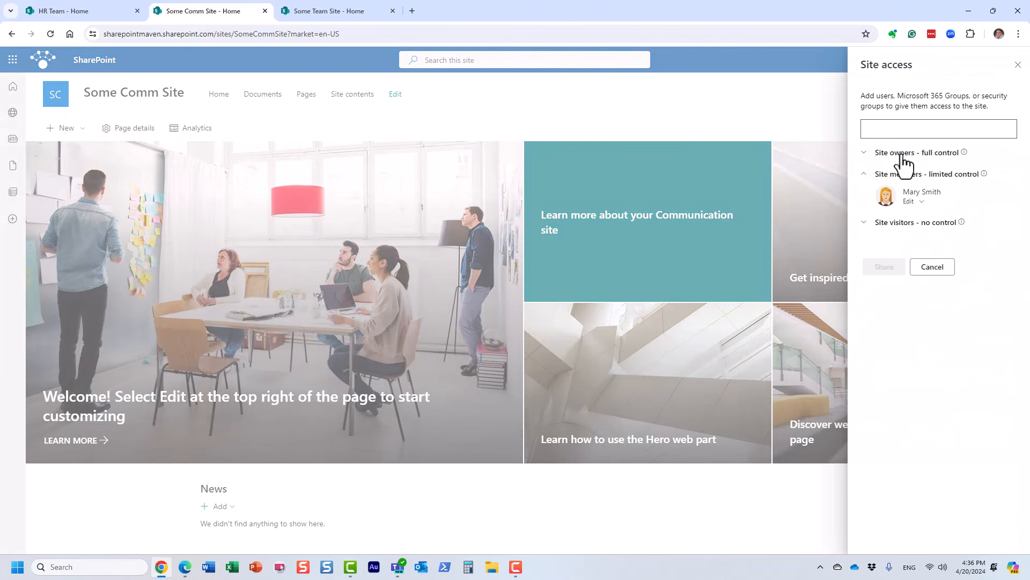
{"action": "left_click", "coordinate": [901, 153]}
{"action": "left_click", "coordinate": [922, 249]}
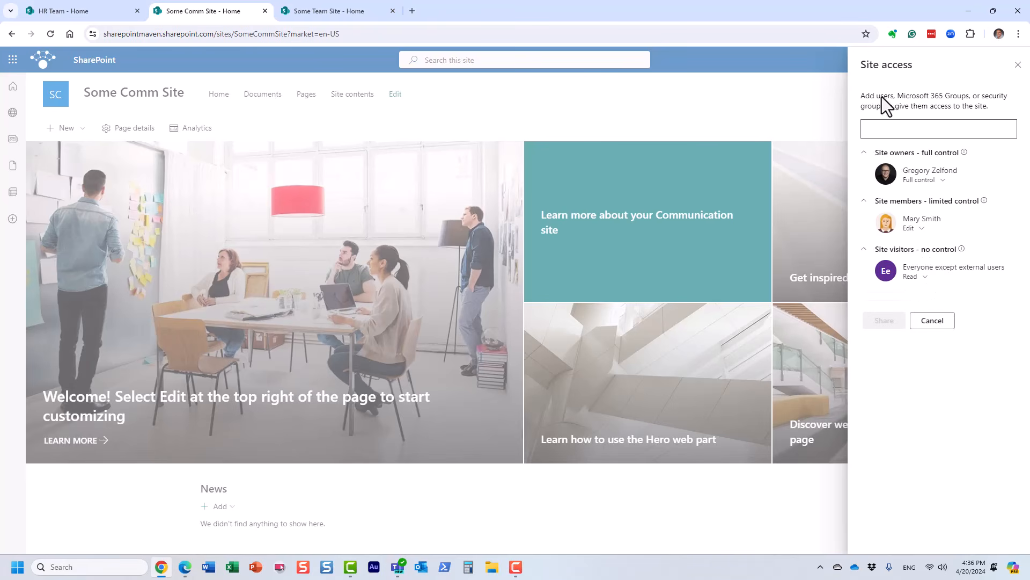
{"action": "left_click", "coordinate": [934, 322]}
Open the site permissions of Some Comm Site and examine its site owners, members and visitors.
{"action": "left_click", "coordinate": [963, 63]}
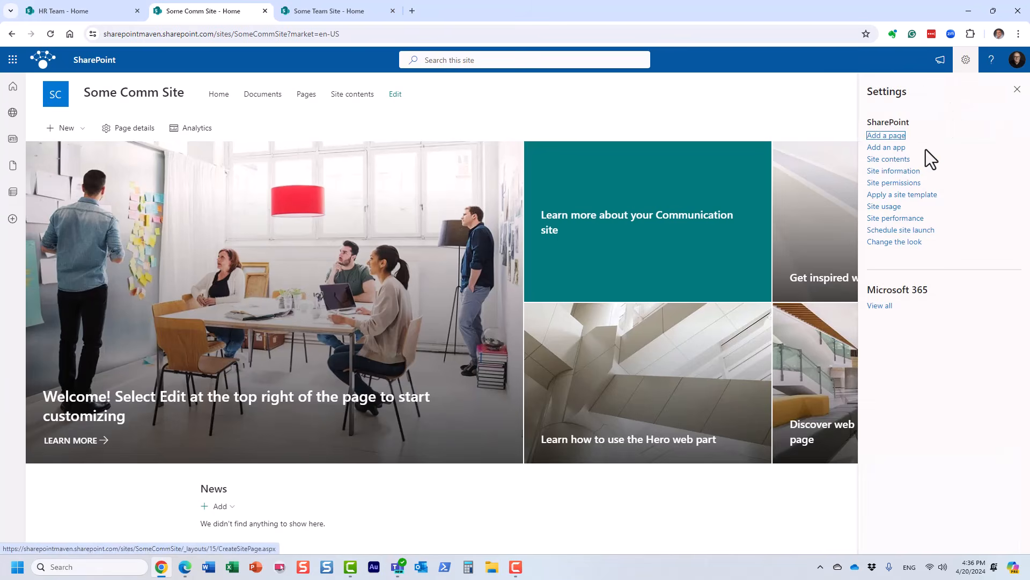
{"action": "left_click", "coordinate": [906, 182]}
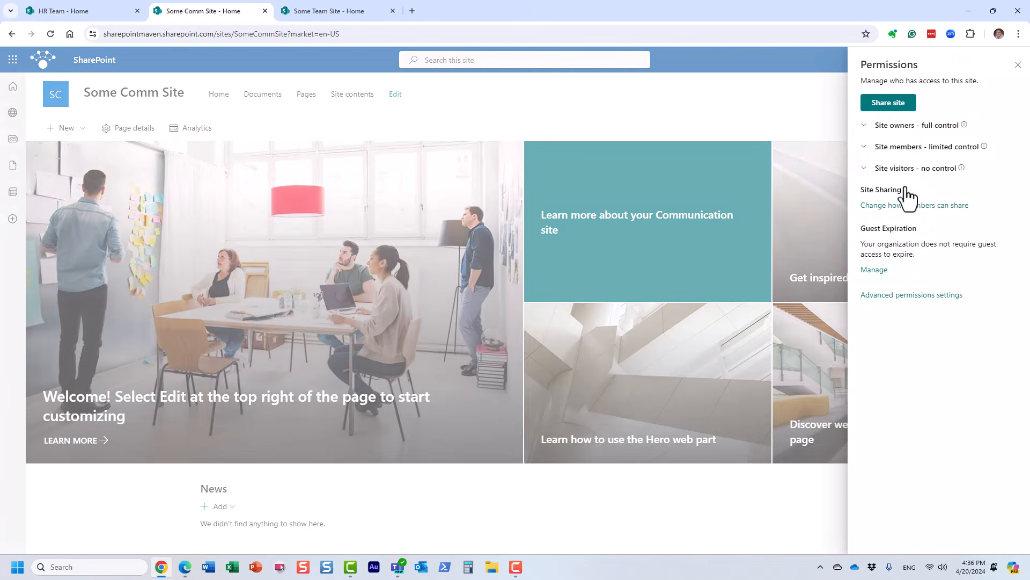
{"action": "left_click", "coordinate": [913, 125]}
{"action": "left_click", "coordinate": [919, 173]}
{"action": "left_click", "coordinate": [924, 222]}
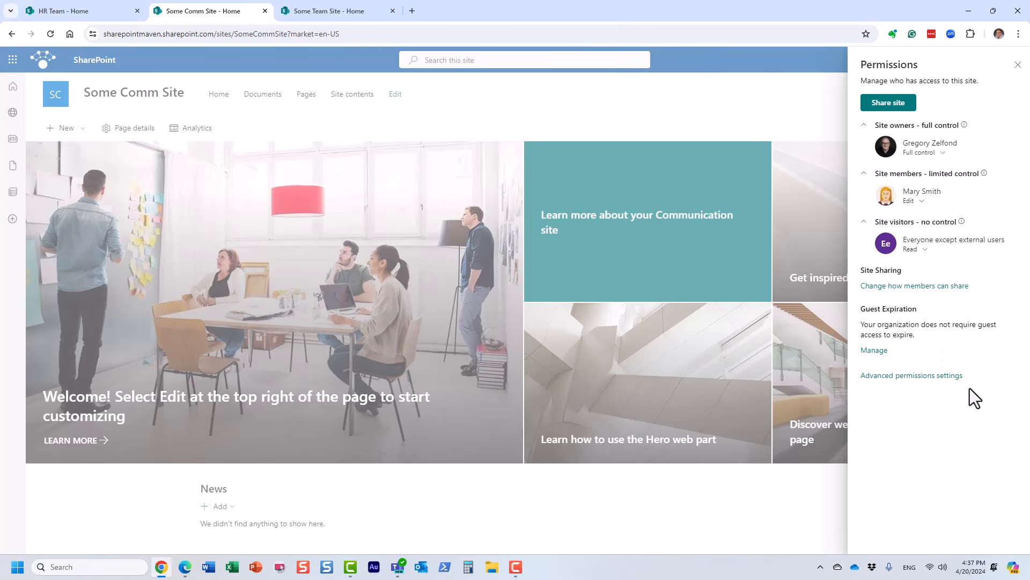
Open the advanced permissions settings of Some Comm Site and examine its available permission levels.
{"action": "left_click", "coordinate": [931, 377]}
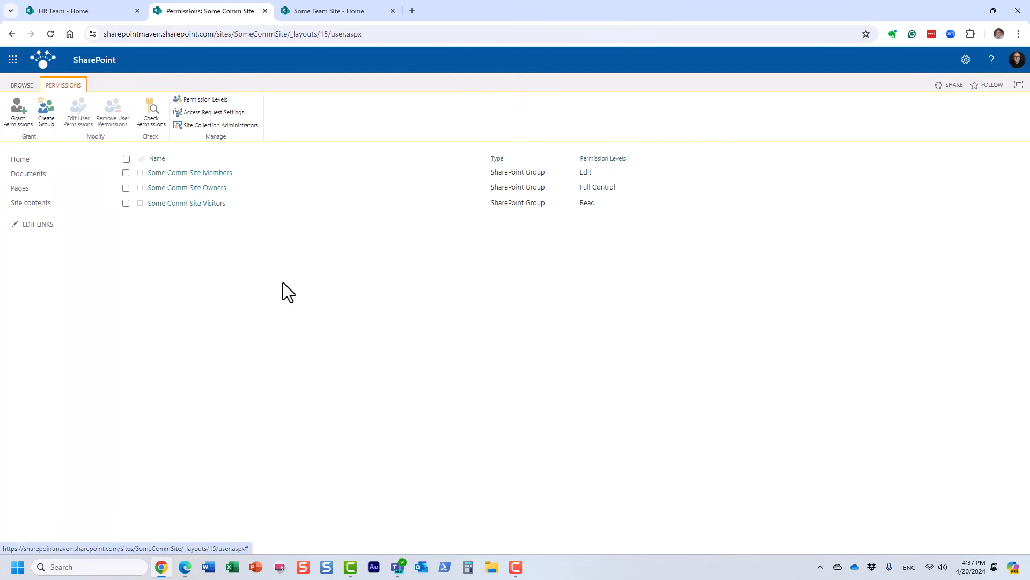
{"action": "left_click", "coordinate": [200, 105]}
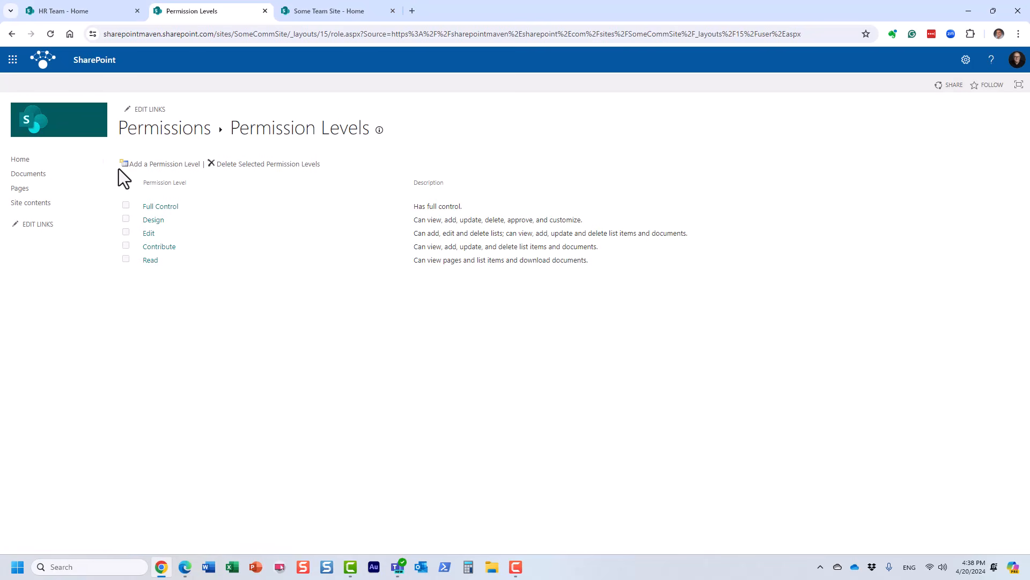
Return to the Some Comm Site home page, dismiss the next steps suggestions, and reopen the site permissions.
{"action": "left_click", "coordinate": [61, 134]}
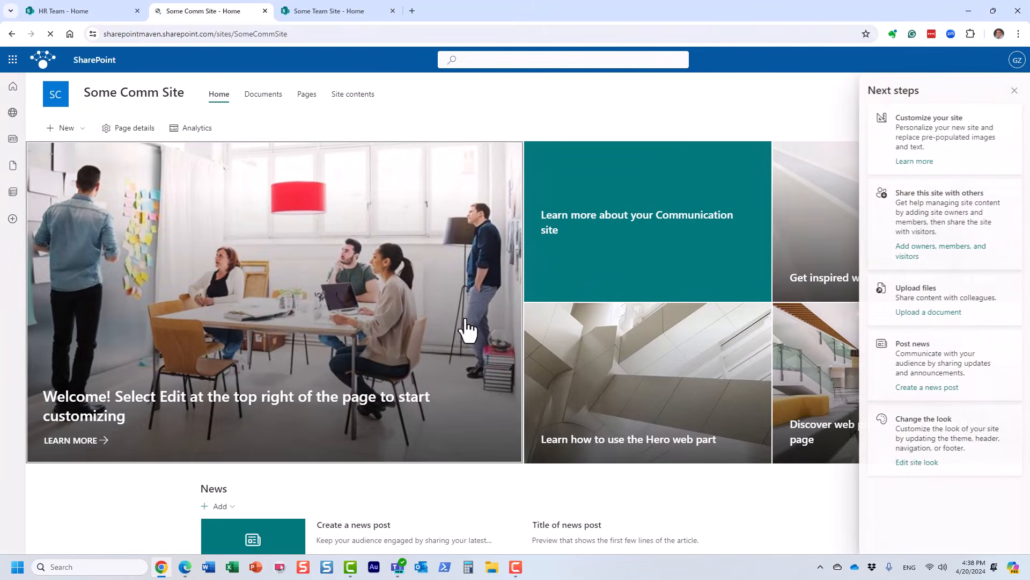
{"action": "left_click", "coordinate": [1013, 90]}
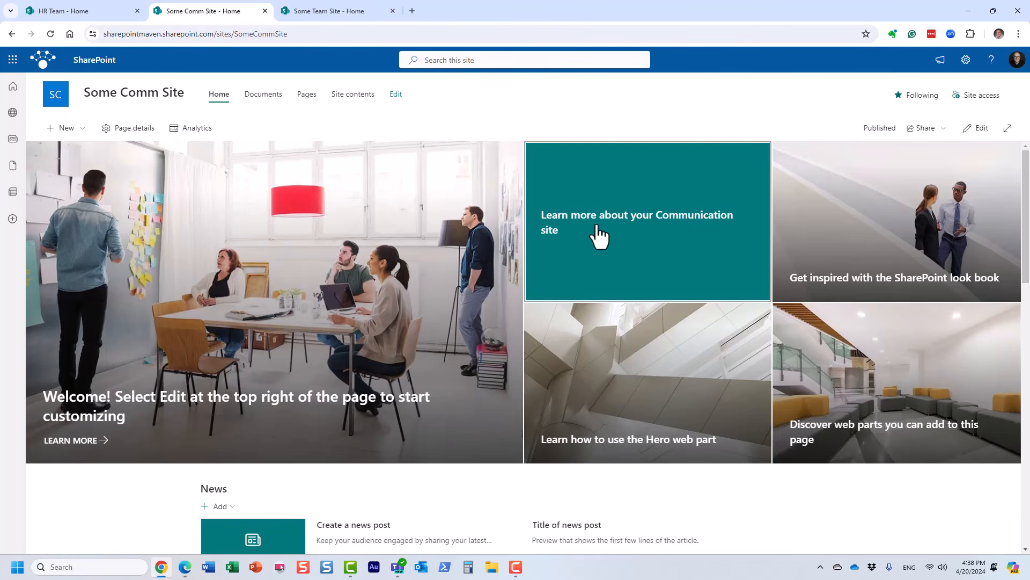
{"action": "left_click", "coordinate": [966, 60]}
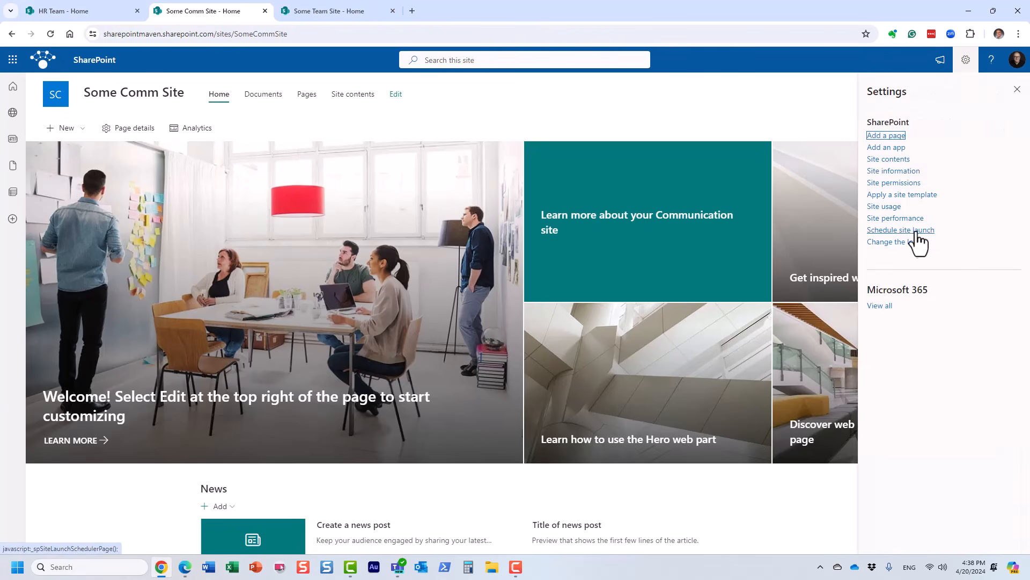
{"action": "left_click", "coordinate": [913, 183]}
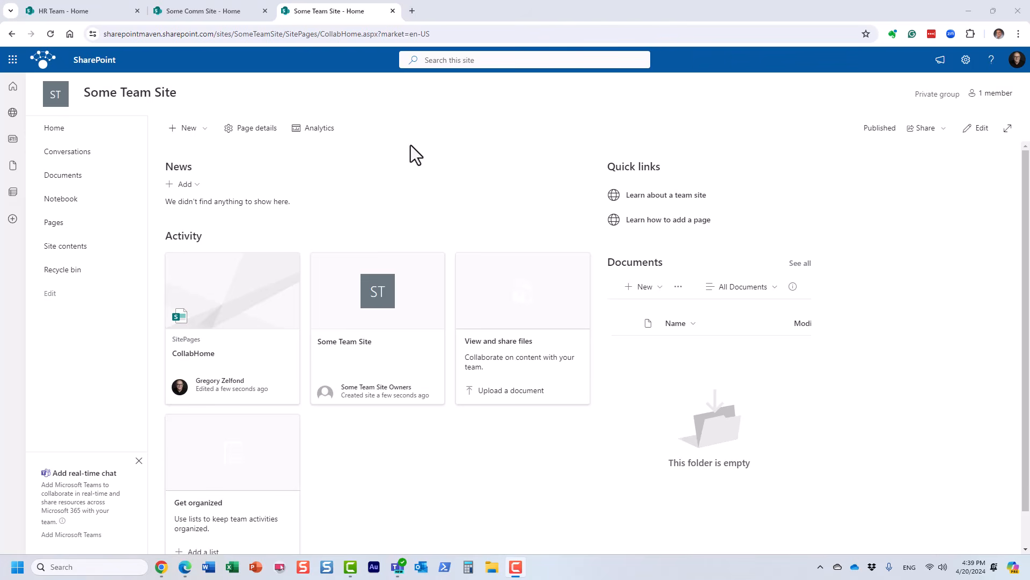
Examine the group membership of Some Team Site and its site owners, members and visitors permissions, then close the settings.
{"action": "left_click", "coordinate": [993, 95]}
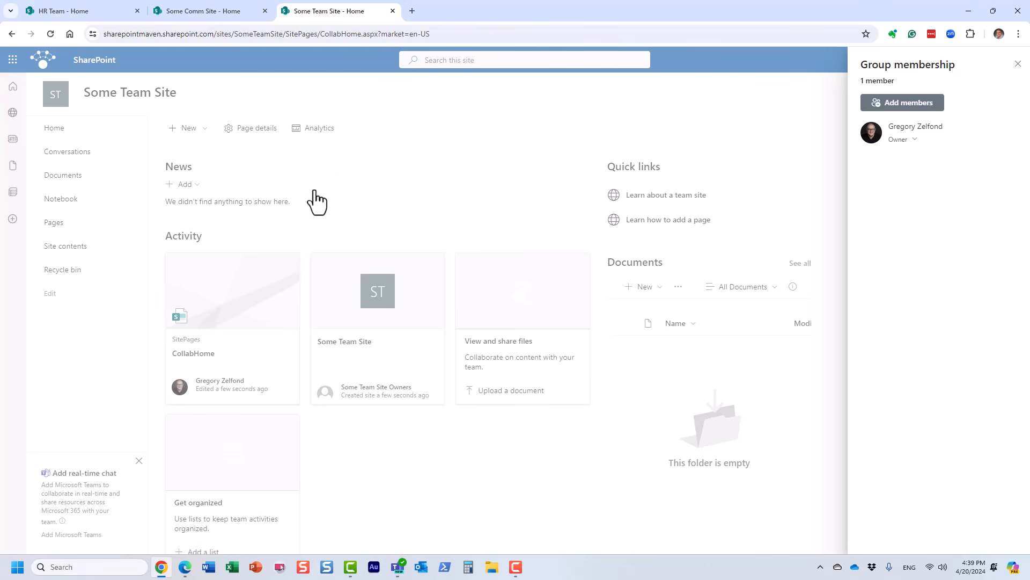
{"action": "left_click", "coordinate": [1017, 65]}
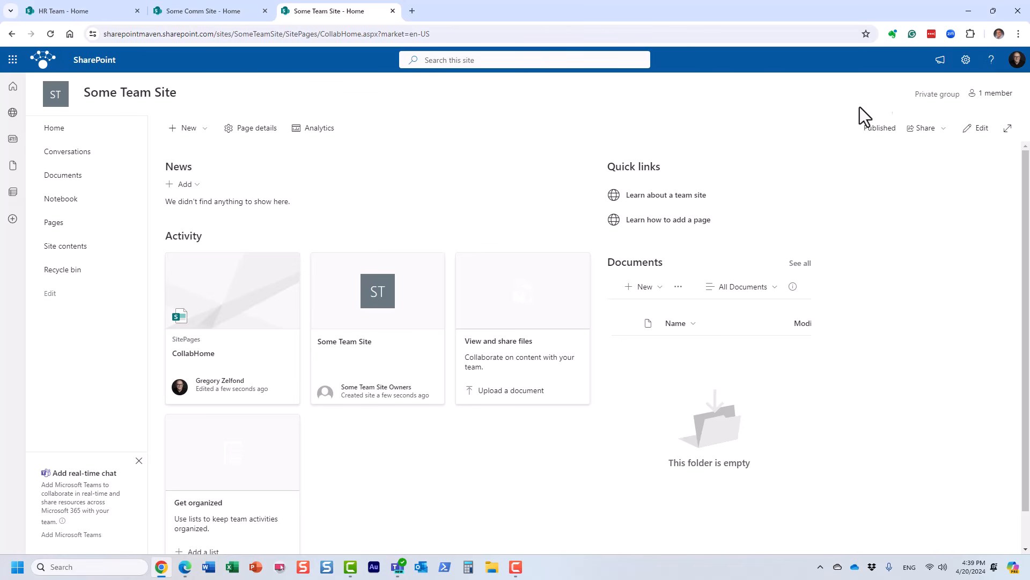
{"action": "left_click", "coordinate": [965, 60]}
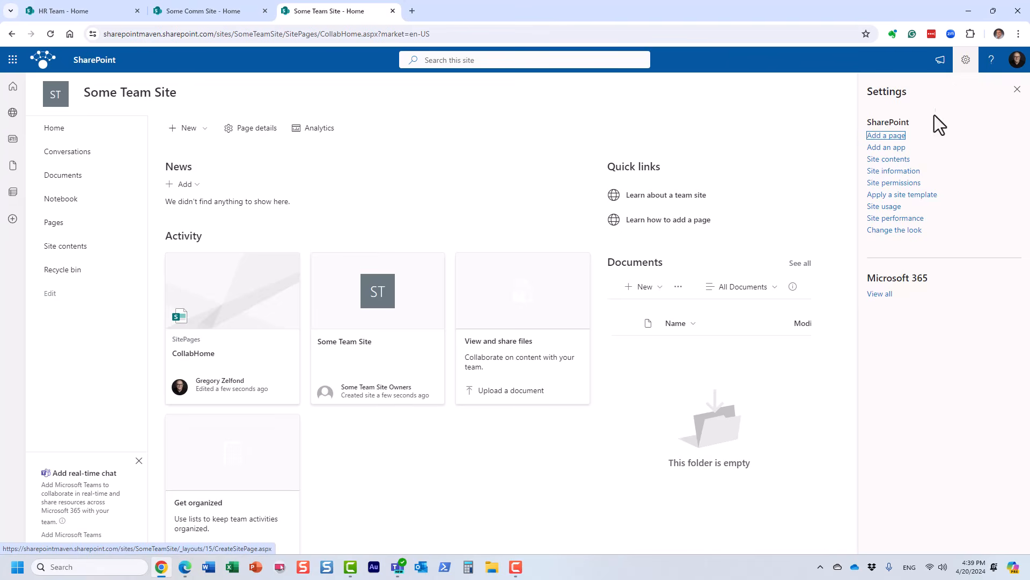
{"action": "left_click", "coordinate": [911, 184]}
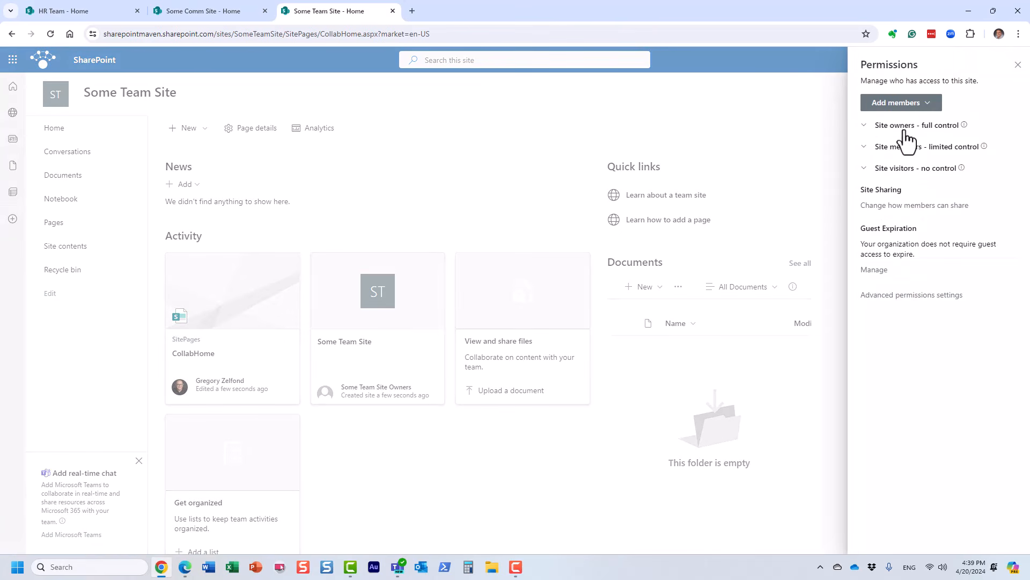
{"action": "left_click", "coordinate": [905, 132]}
{"action": "left_click", "coordinate": [919, 177]}
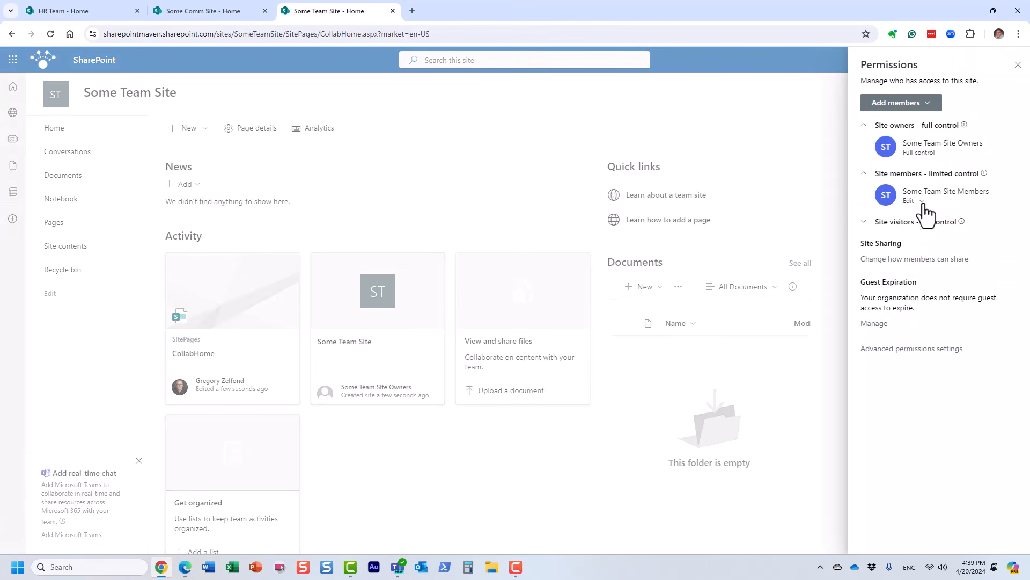
{"action": "left_click", "coordinate": [921, 223]}
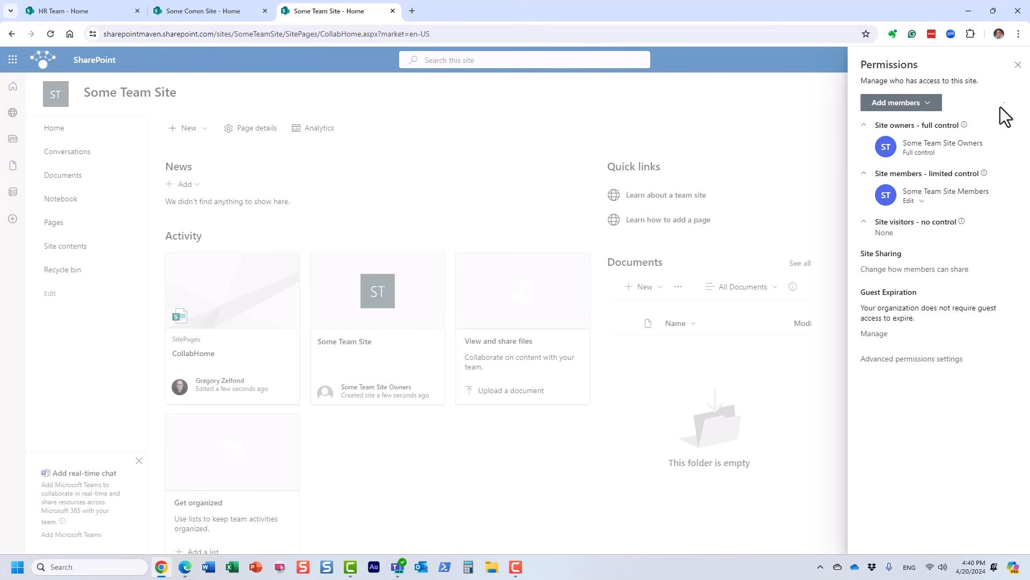
{"action": "left_click", "coordinate": [1018, 65]}
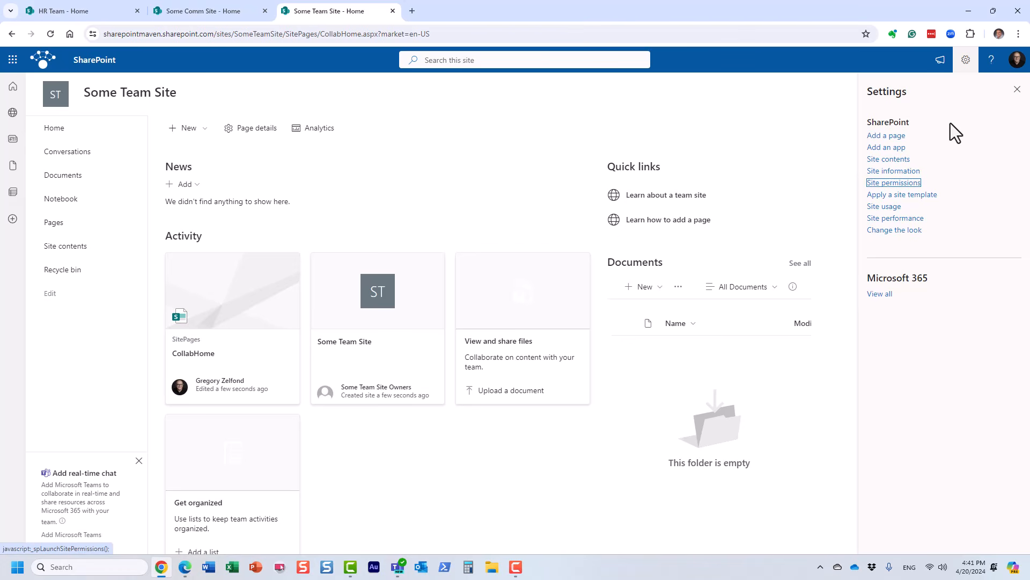
{"action": "left_click", "coordinate": [1018, 89]}
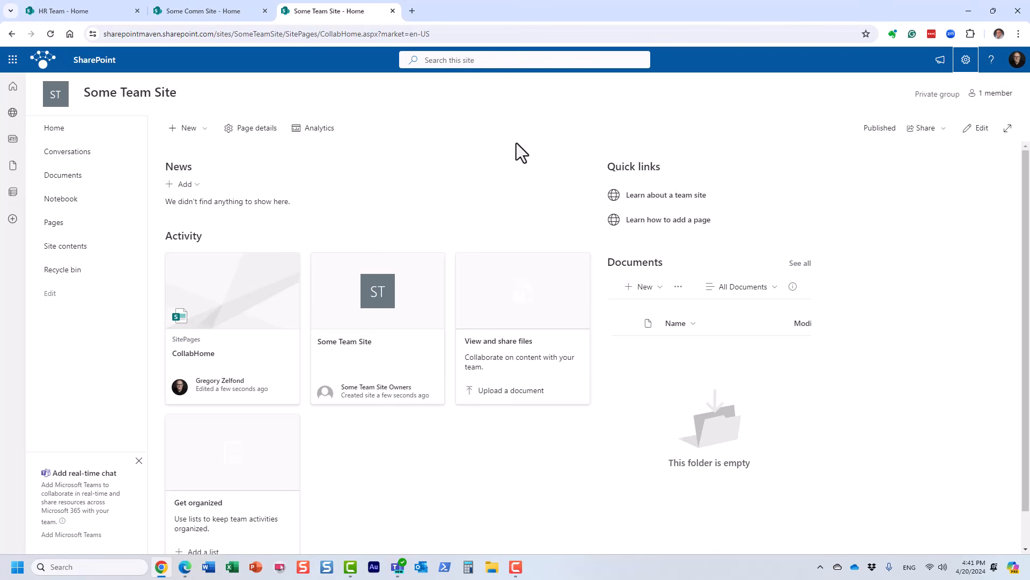
Add a colleague to the Some Team Site group, switching the role to Owner and back to Member before saving.
{"action": "left_click", "coordinate": [997, 97]}
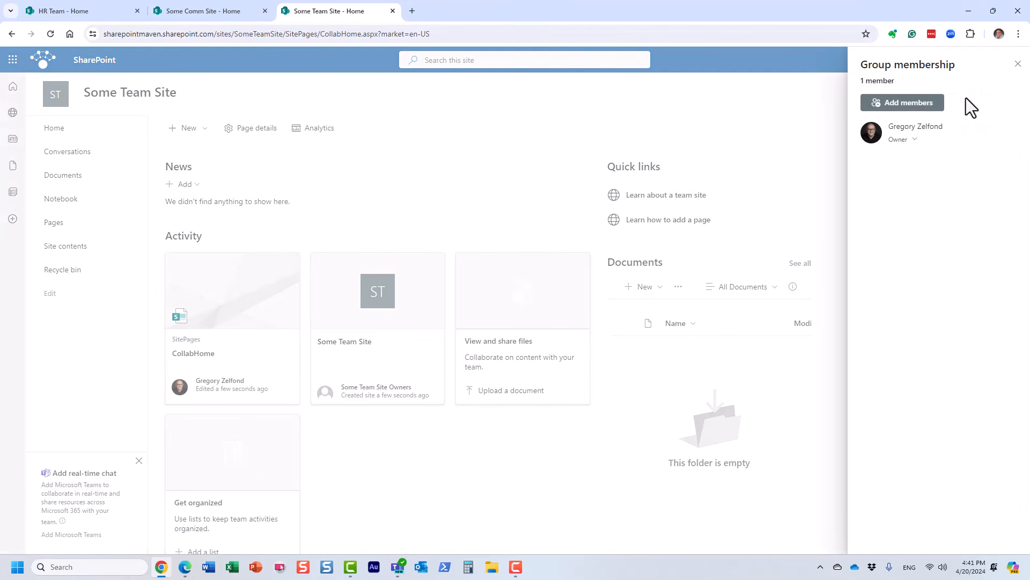
{"action": "left_click", "coordinate": [921, 115]}
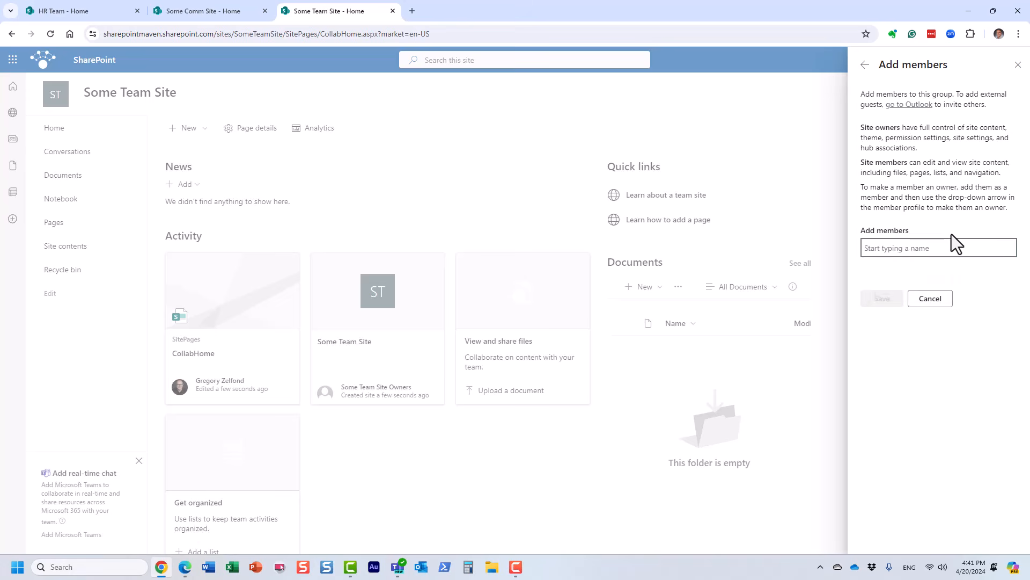
{"action": "type", "text": "mary"}
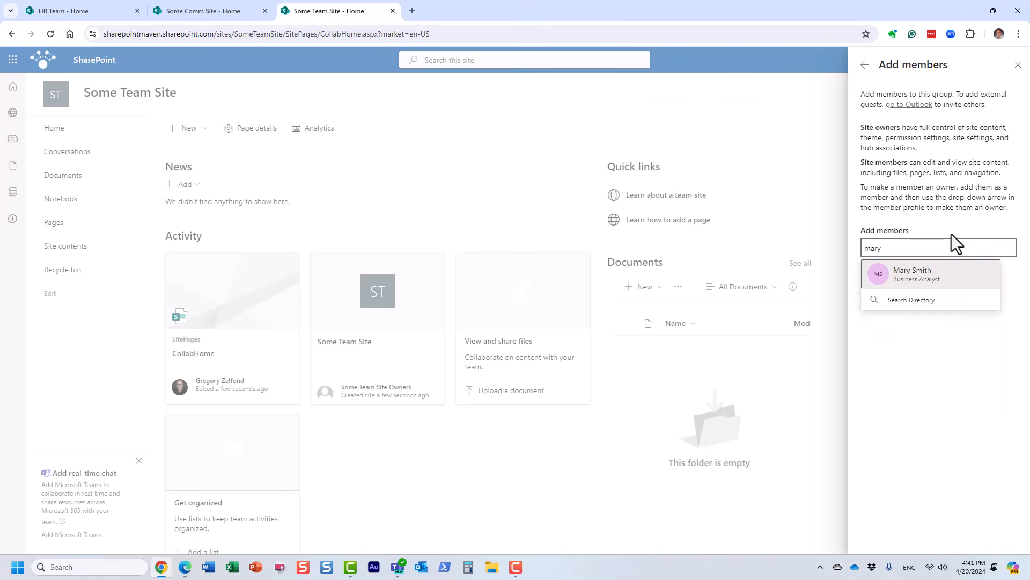
{"action": "left_click", "coordinate": [940, 279]}
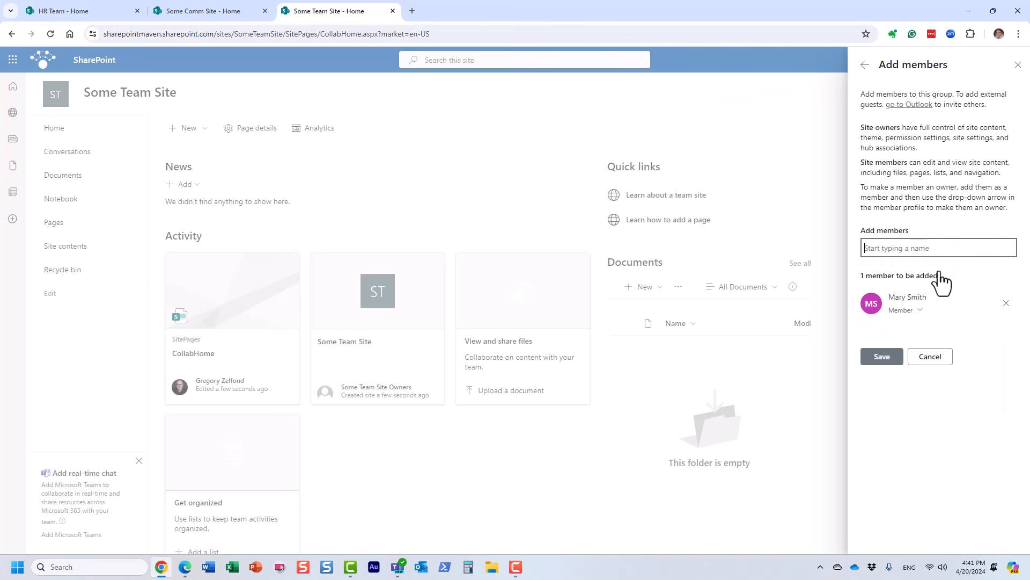
{"action": "left_click", "coordinate": [919, 313]}
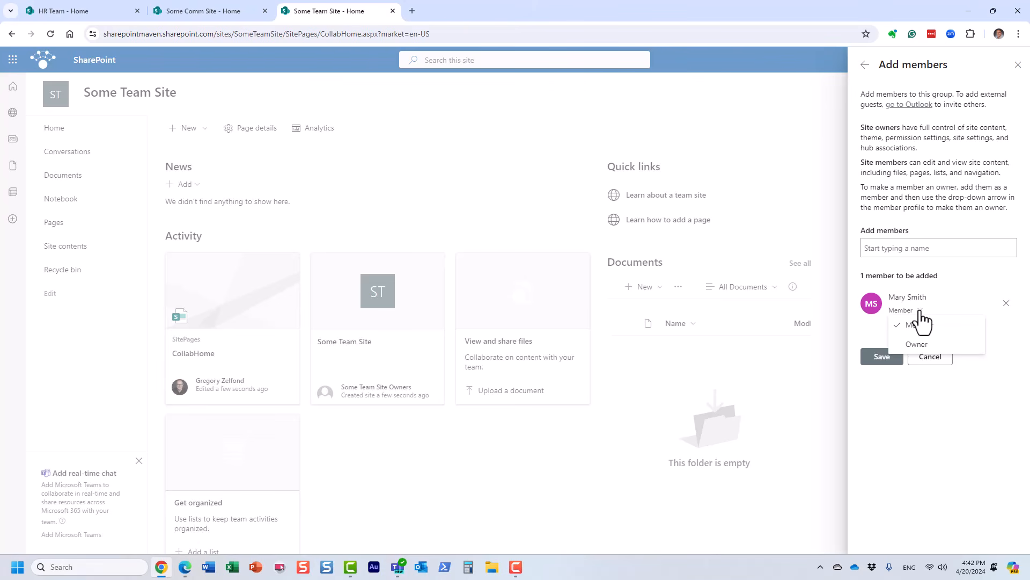
{"action": "left_click", "coordinate": [935, 349]}
{"action": "left_click", "coordinate": [914, 310]}
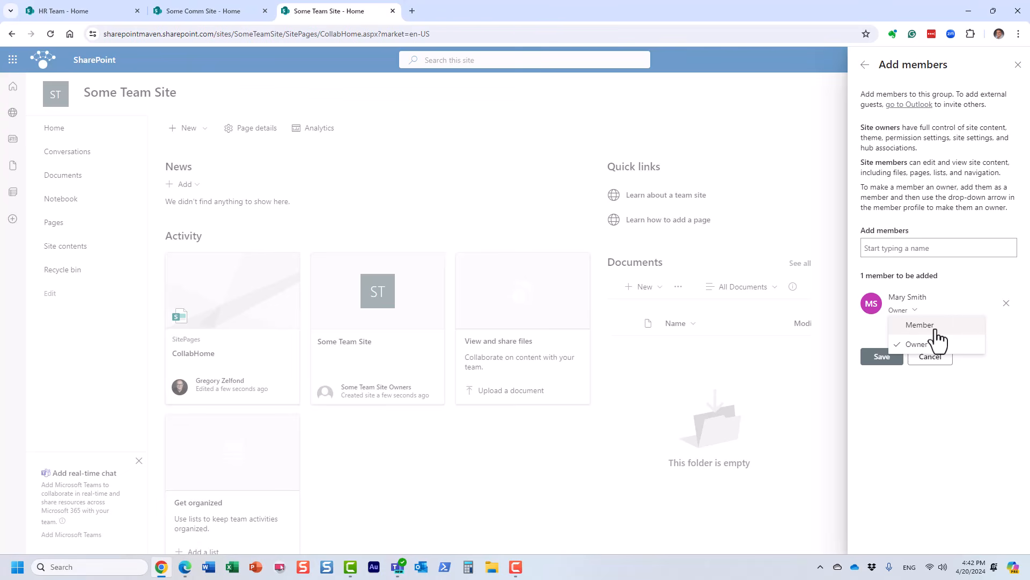
{"action": "left_click", "coordinate": [935, 325]}
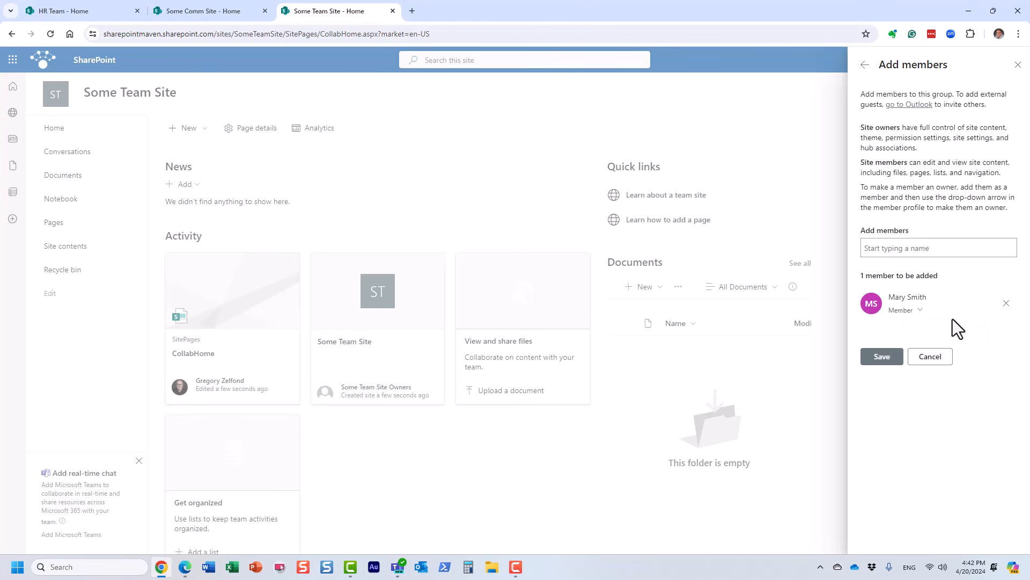
{"action": "left_click", "coordinate": [885, 357]}
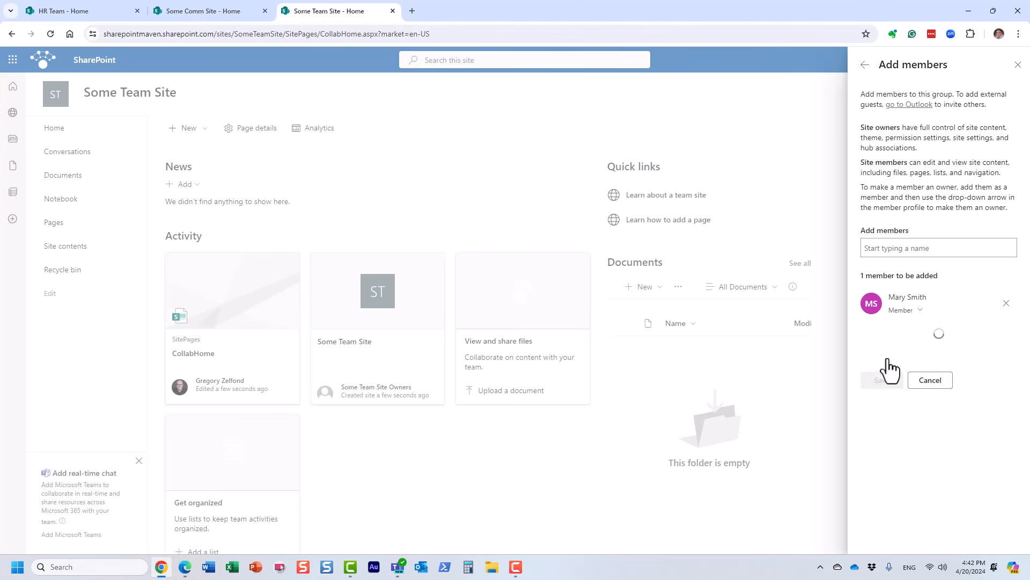
Check the updated group membership of Some Team Site and close it.
{"action": "left_click", "coordinate": [1017, 65]}
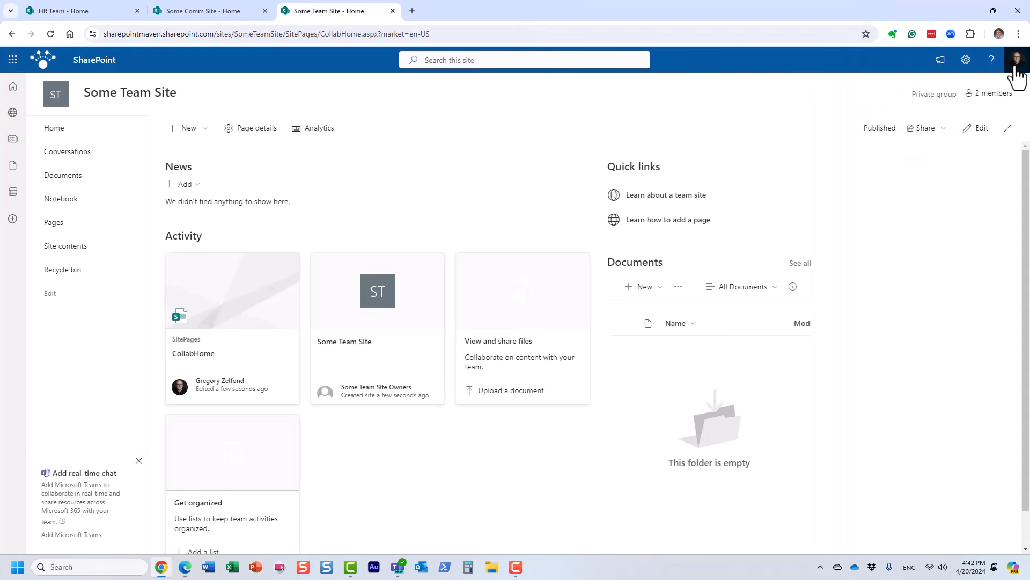
{"action": "left_click", "coordinate": [994, 96]}
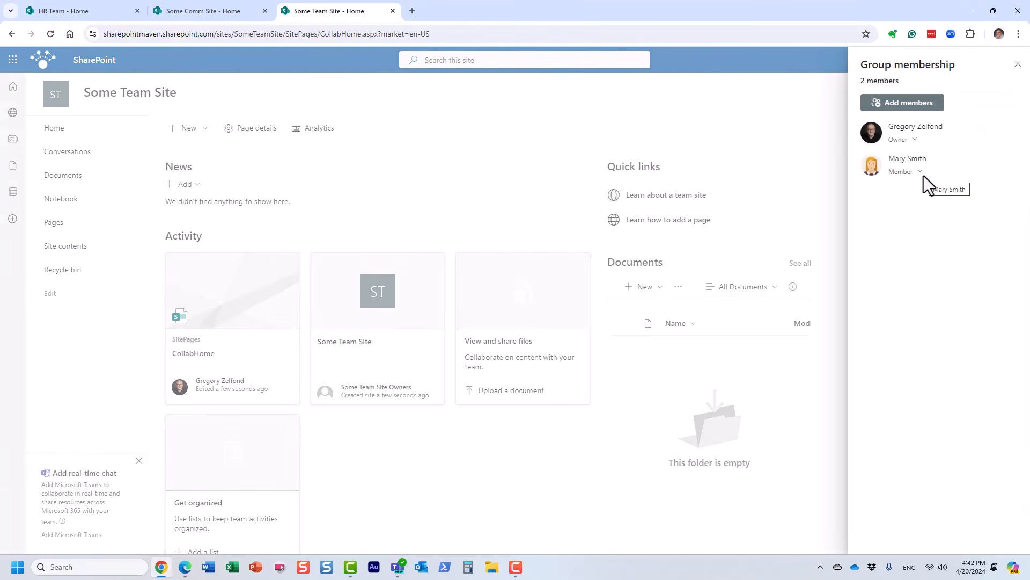
{"action": "left_click", "coordinate": [1017, 65]}
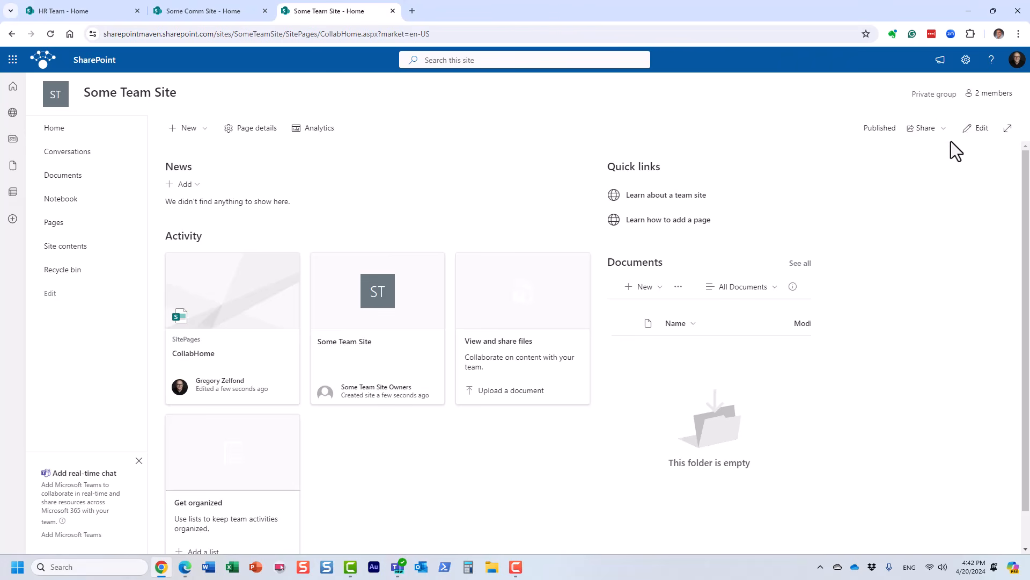
Recheck the site owners, members and visitors in the site permissions of Some Team Site, then close the settings.
{"action": "left_click", "coordinate": [966, 60]}
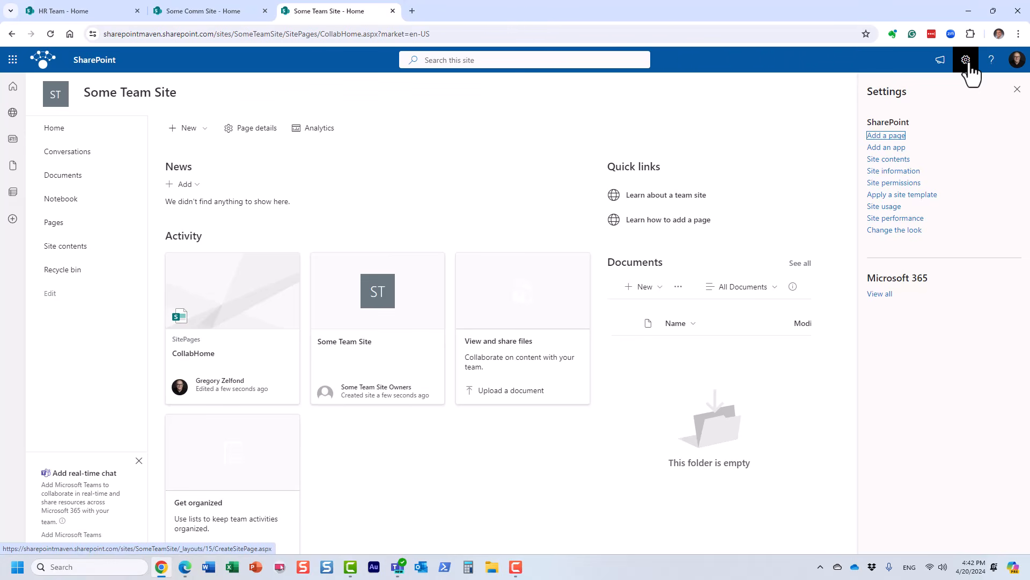
{"action": "left_click", "coordinate": [915, 183]}
{"action": "left_click", "coordinate": [902, 128]}
{"action": "left_click", "coordinate": [903, 173]}
{"action": "left_click", "coordinate": [889, 222]}
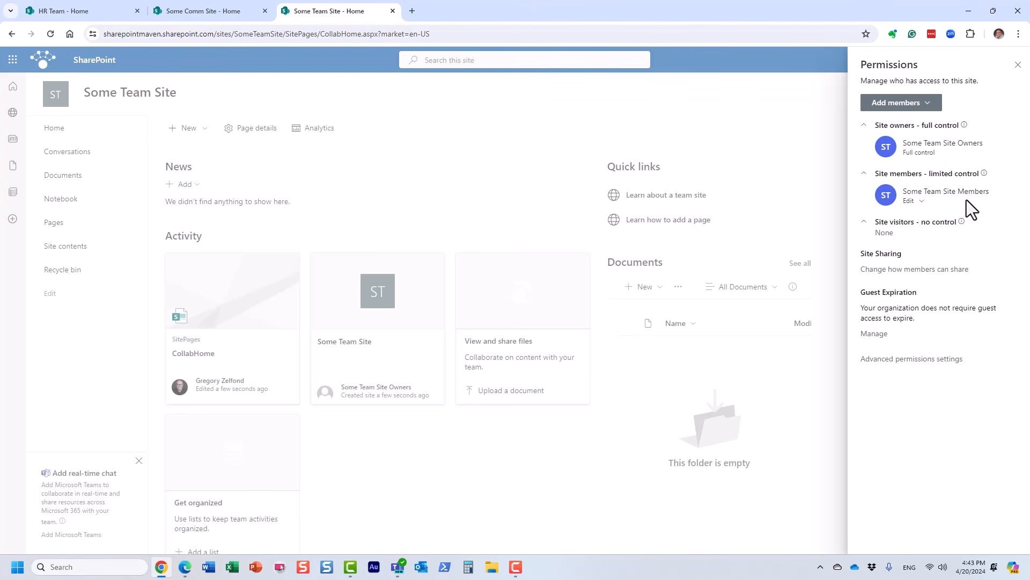
{"action": "mouse_move", "coordinate": [951, 197]}
{"action": "left_click", "coordinate": [1018, 64]}
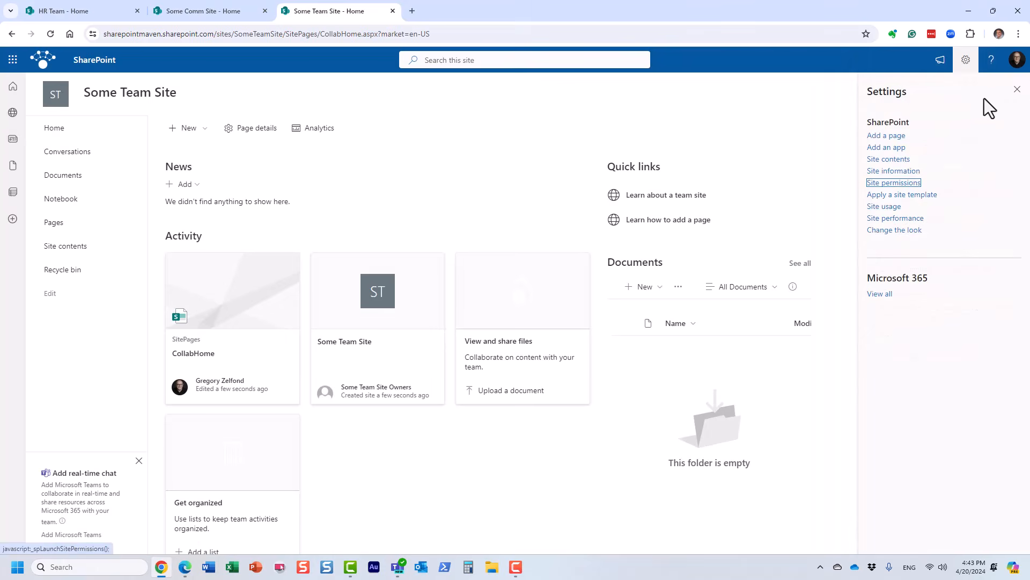
{"action": "left_click", "coordinate": [1017, 91]}
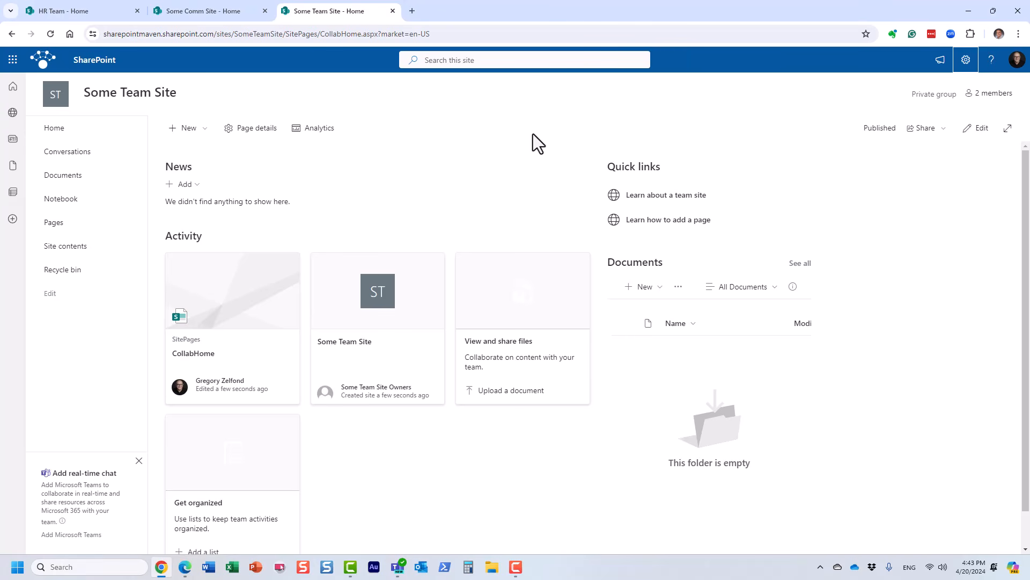
Examine the group membership of Some Team Site and the roles of its owner and member, then close it.
{"action": "left_click", "coordinate": [966, 60]}
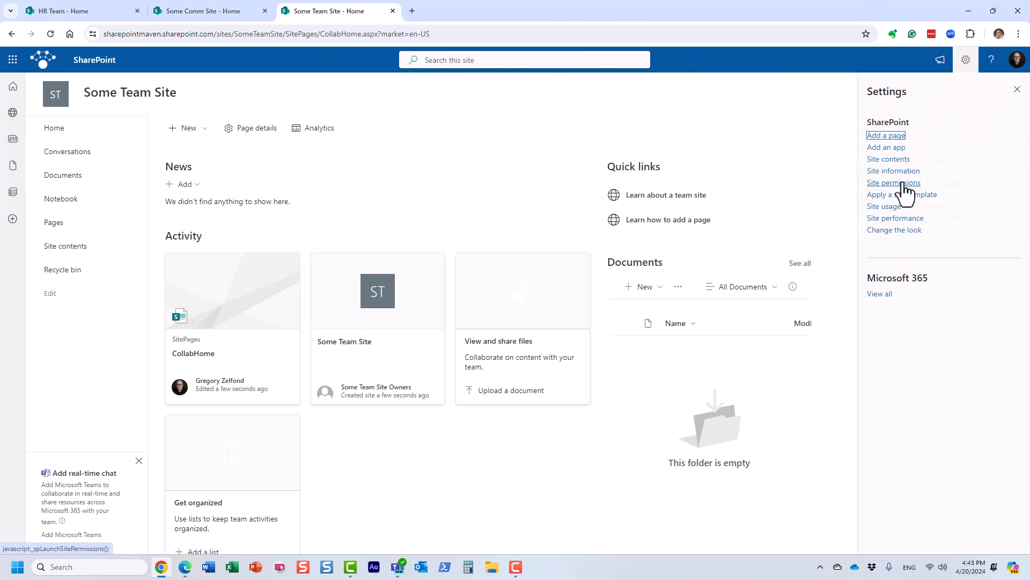
{"action": "left_click", "coordinate": [1017, 90]}
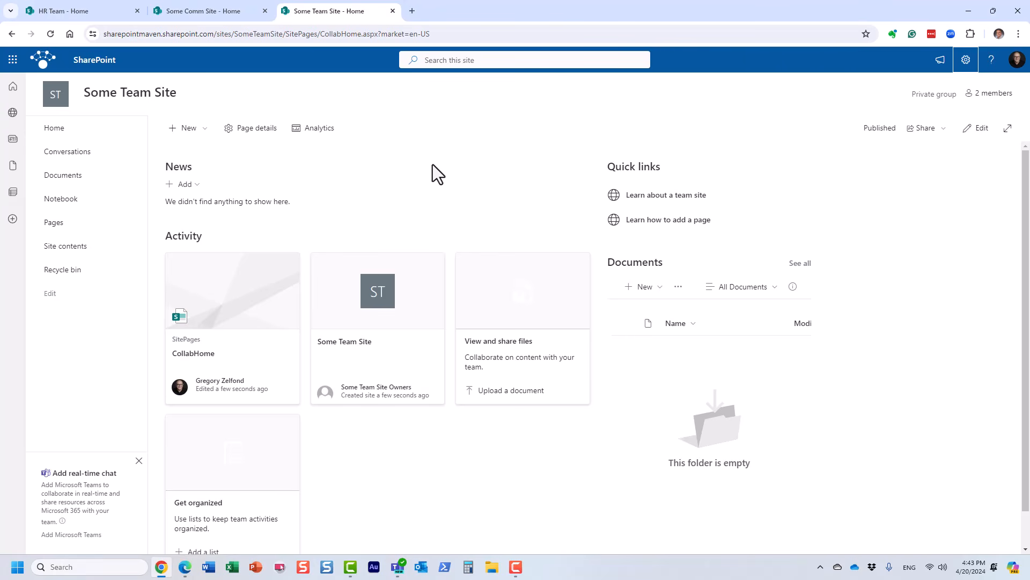
{"action": "left_click", "coordinate": [994, 94]}
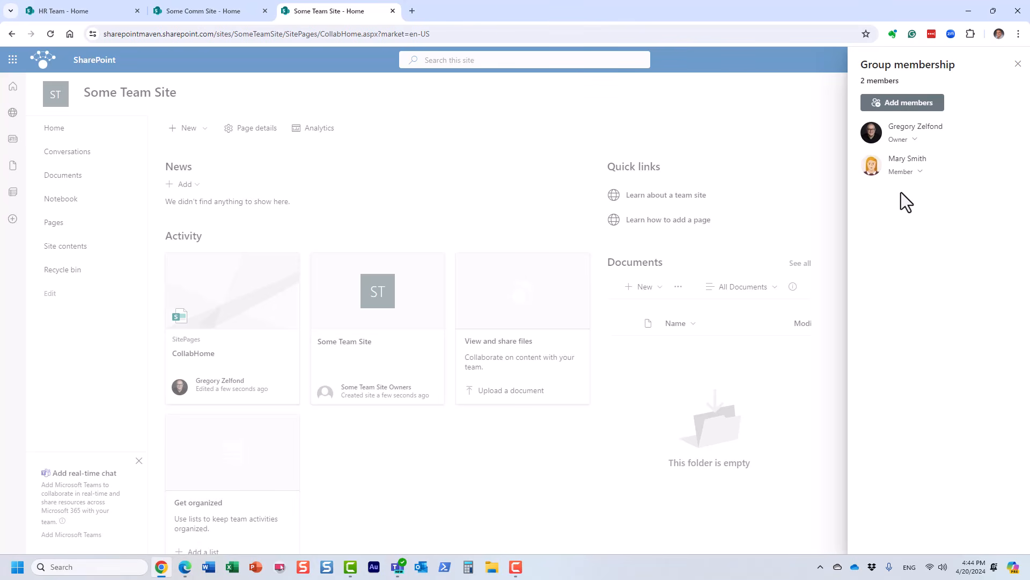
{"action": "left_click", "coordinate": [1018, 64]}
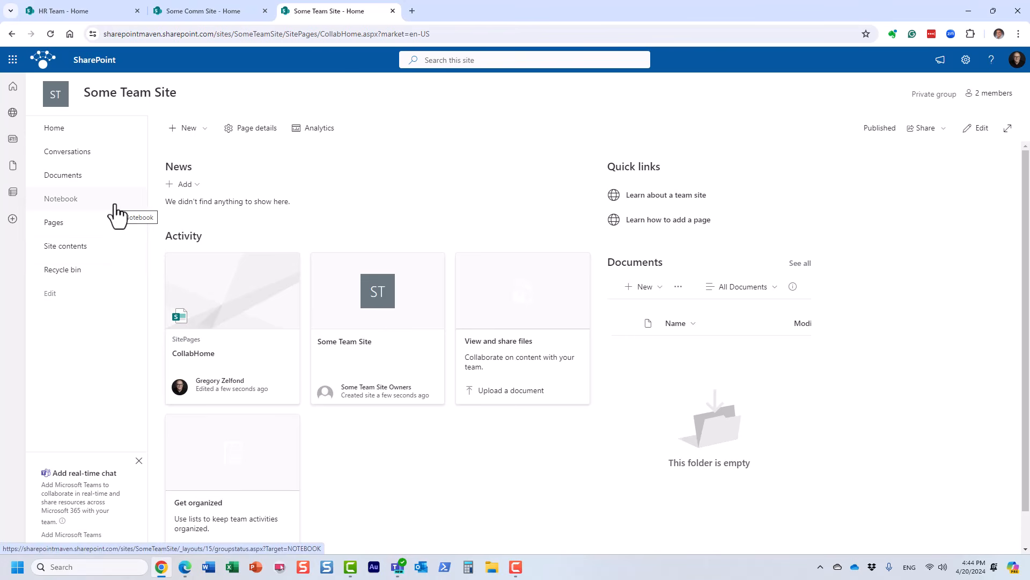
{"action": "left_click", "coordinate": [990, 93]}
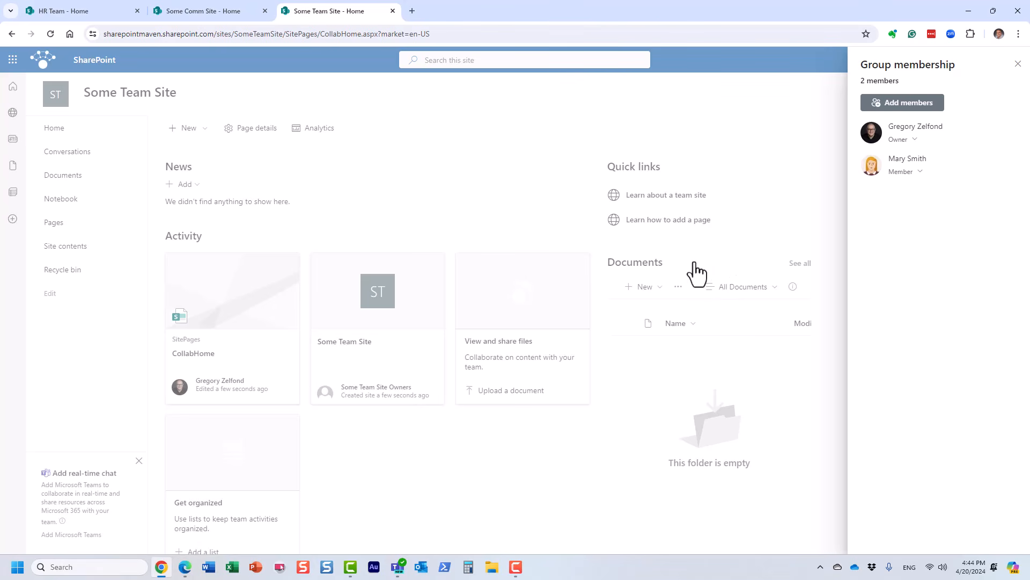
{"action": "left_click", "coordinate": [1019, 64]}
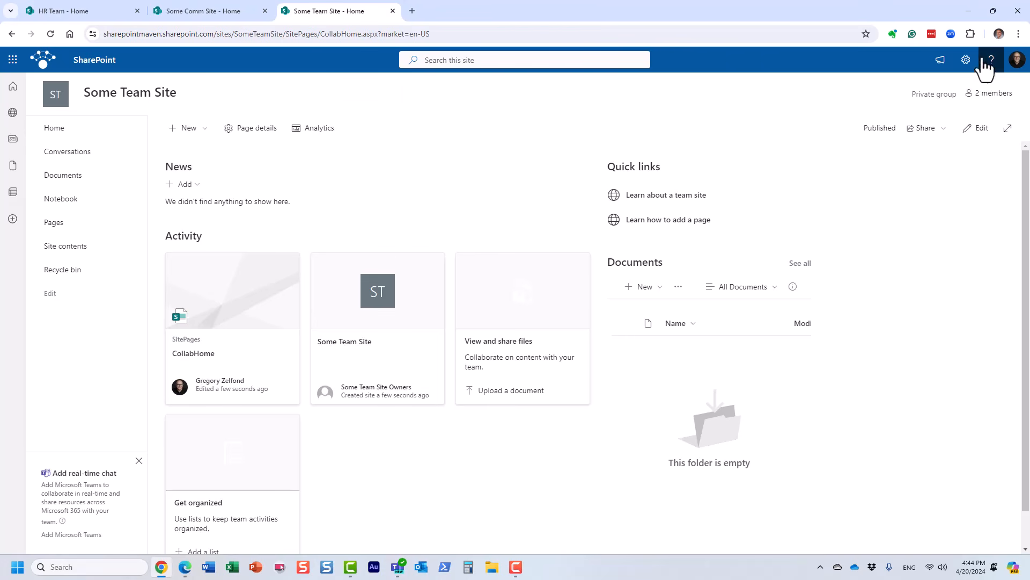
{"action": "left_click", "coordinate": [992, 93]}
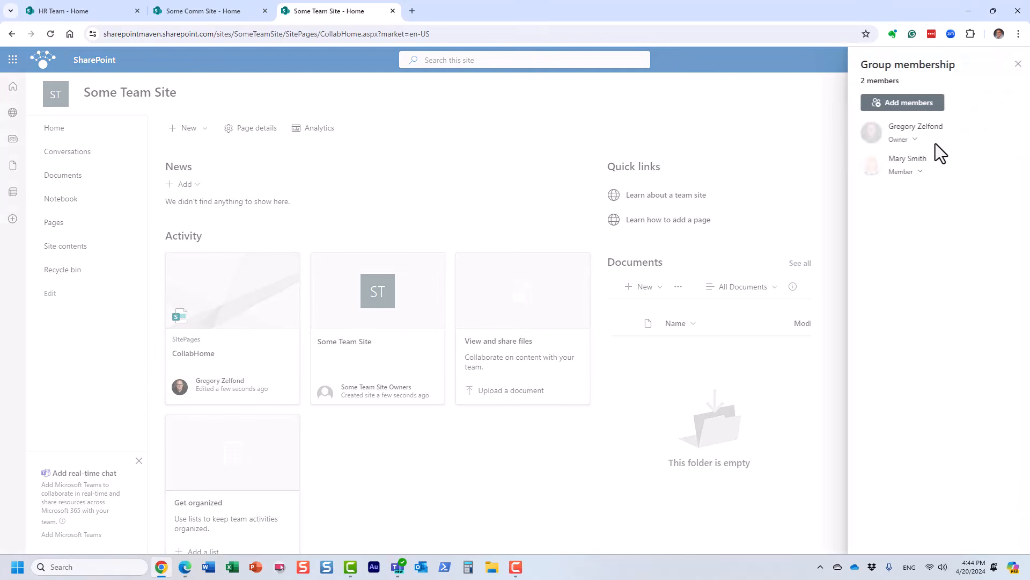
{"action": "left_click", "coordinate": [1018, 64]}
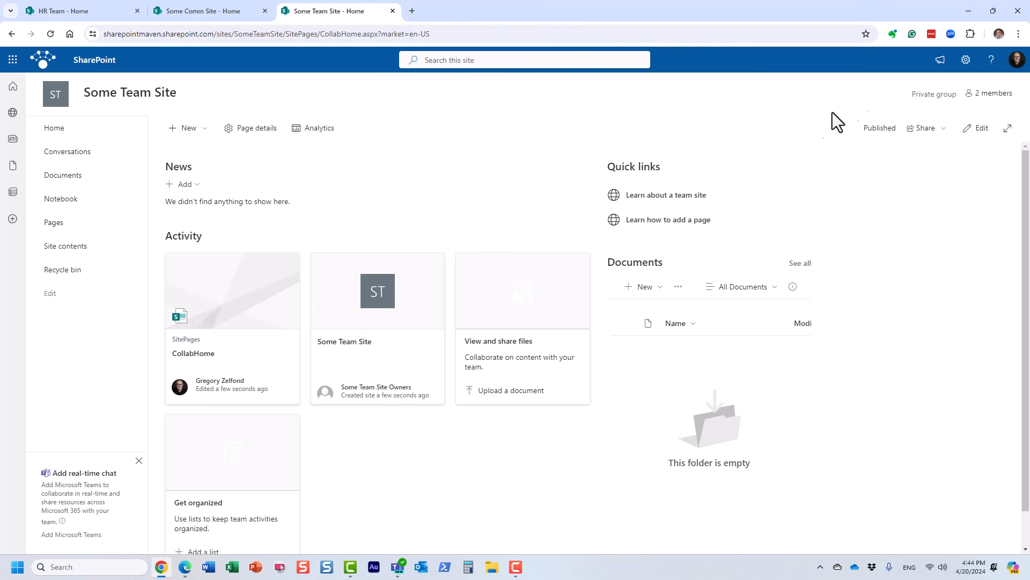
Examine the site owners, members and visitors in the site permissions of Some Team Site.
{"action": "left_click", "coordinate": [966, 61]}
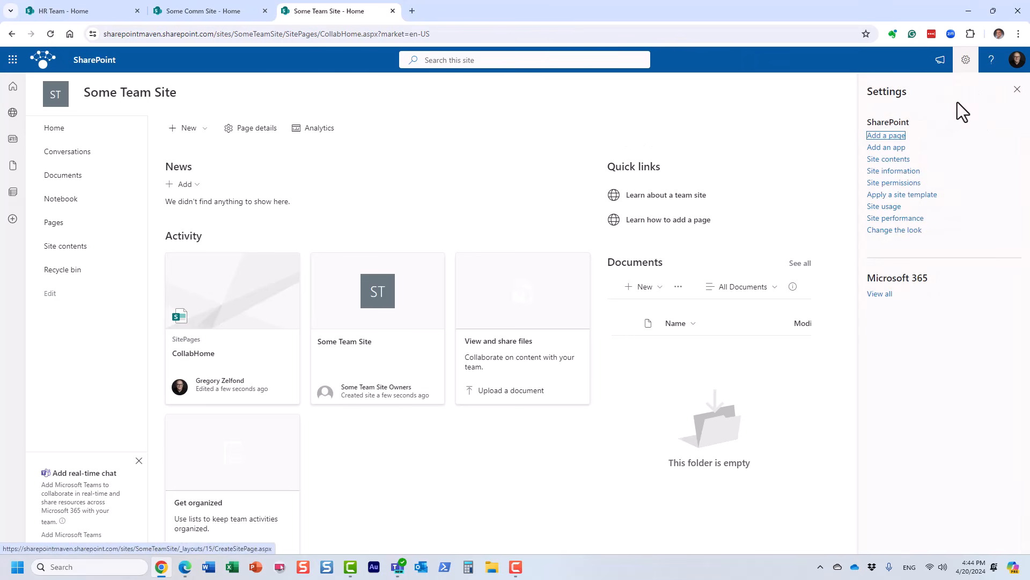
{"action": "left_click", "coordinate": [918, 182]}
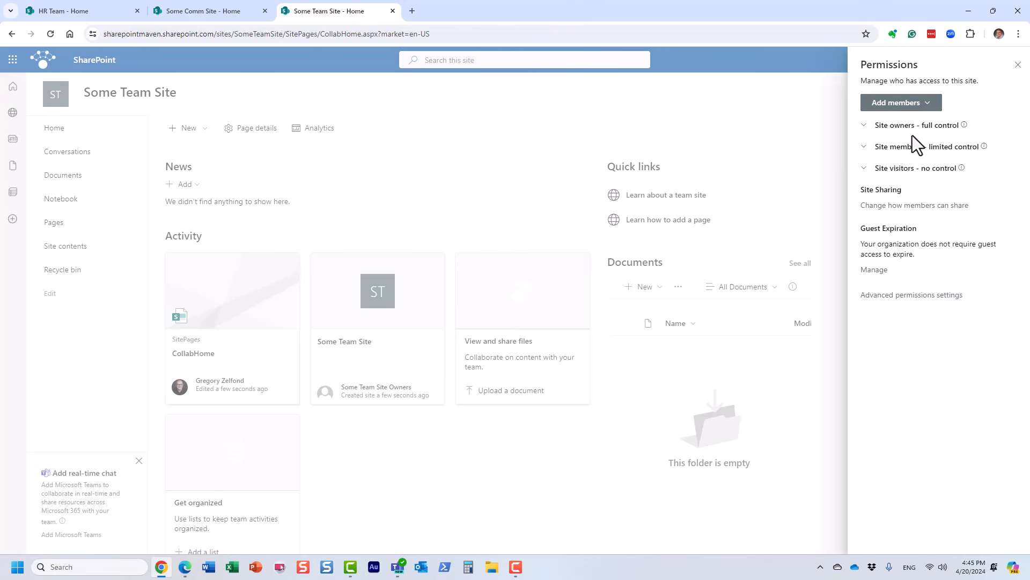
{"action": "left_click", "coordinate": [864, 127]}
{"action": "left_click", "coordinate": [865, 174]}
{"action": "left_click", "coordinate": [864, 222]}
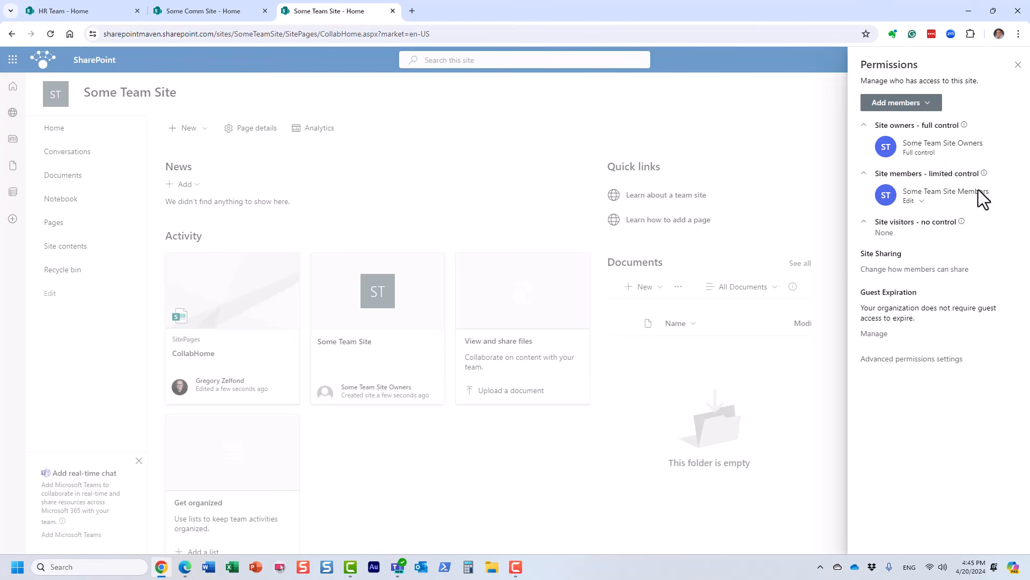
Share only the site, not the group, with a colleague at Read permission without sending an email, then close the settings.
{"action": "left_click", "coordinate": [931, 106]}
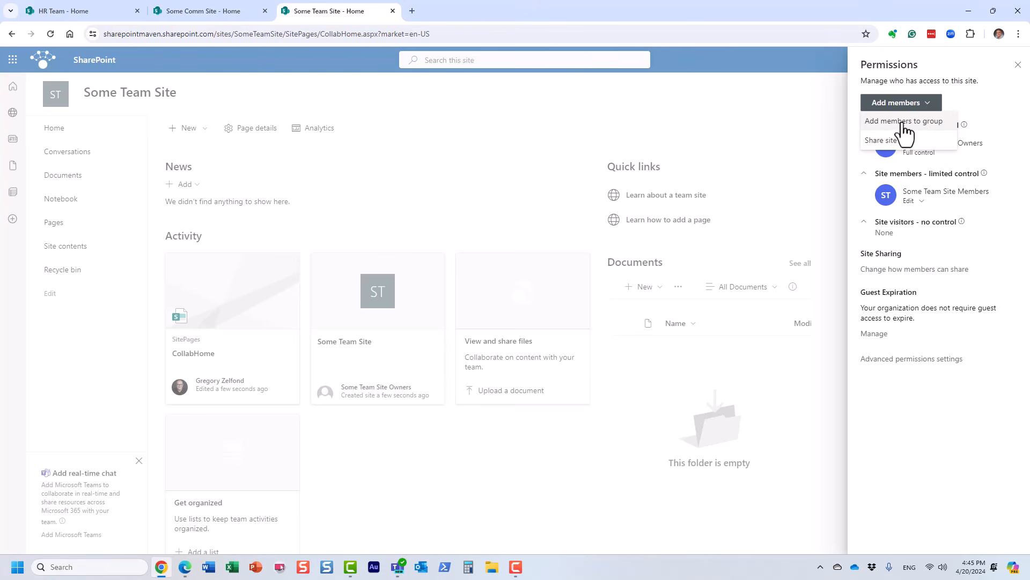
{"action": "left_click", "coordinate": [927, 154]}
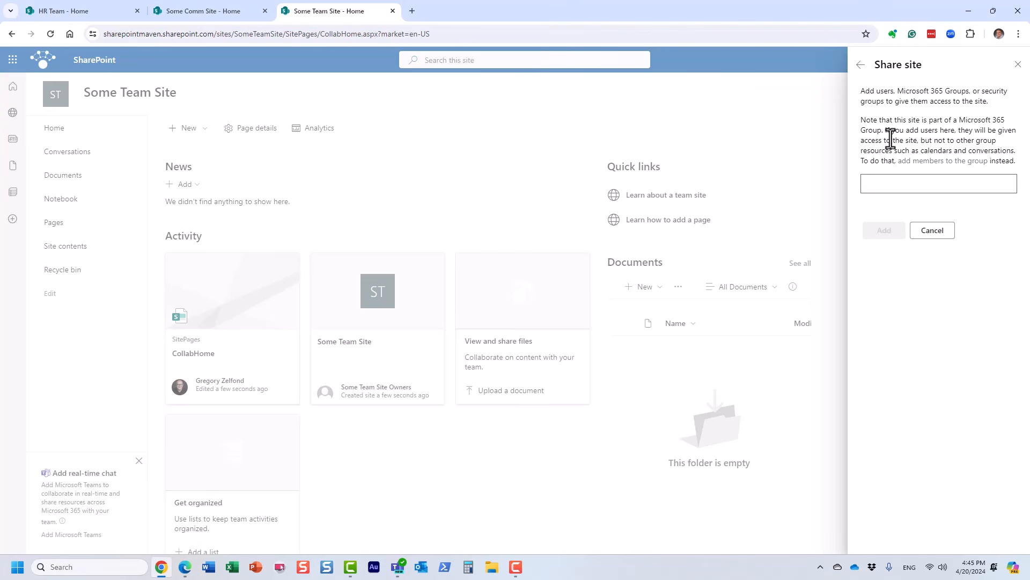
{"action": "left_click_drag", "start_coordinate": [918, 140], "coordinate": [998, 151]}
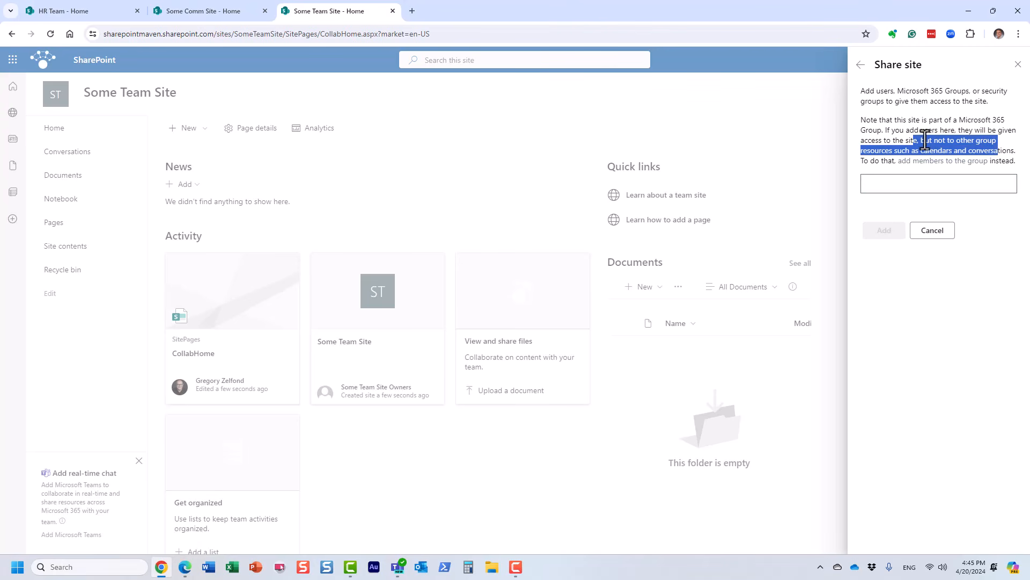
{"action": "left_click", "coordinate": [887, 182]}
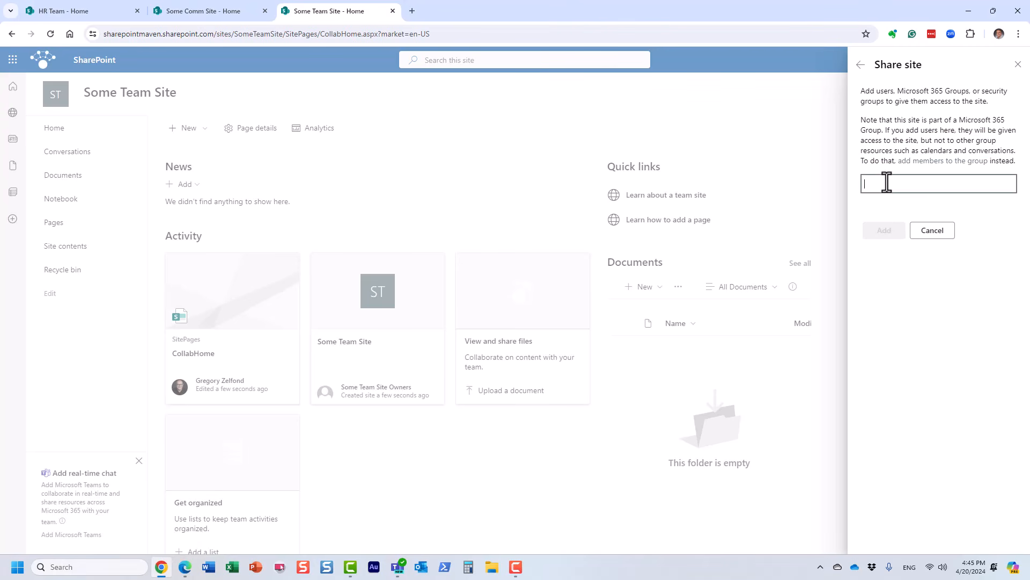
{"action": "type", "text": "john"}
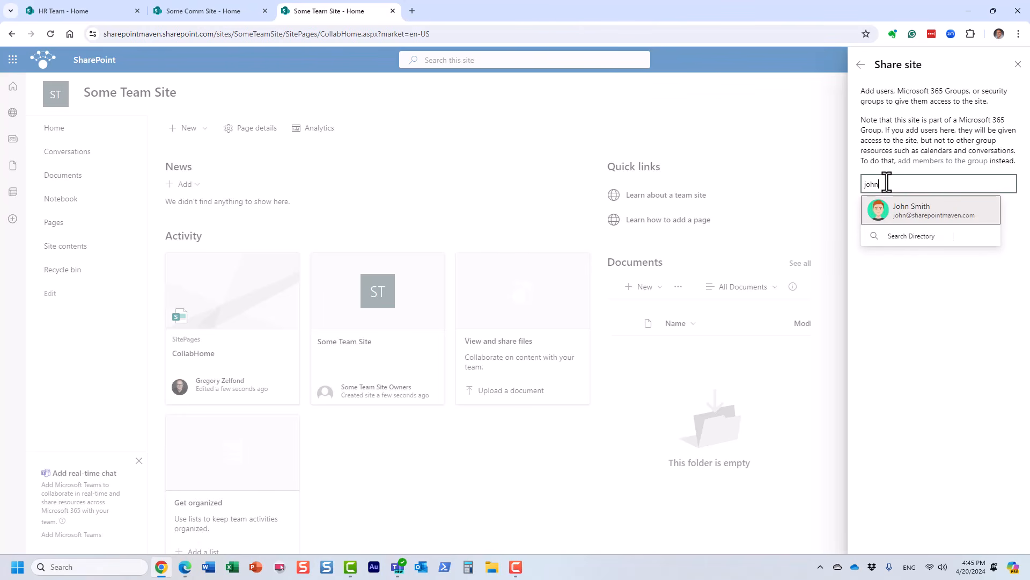
{"action": "left_click", "coordinate": [910, 214]}
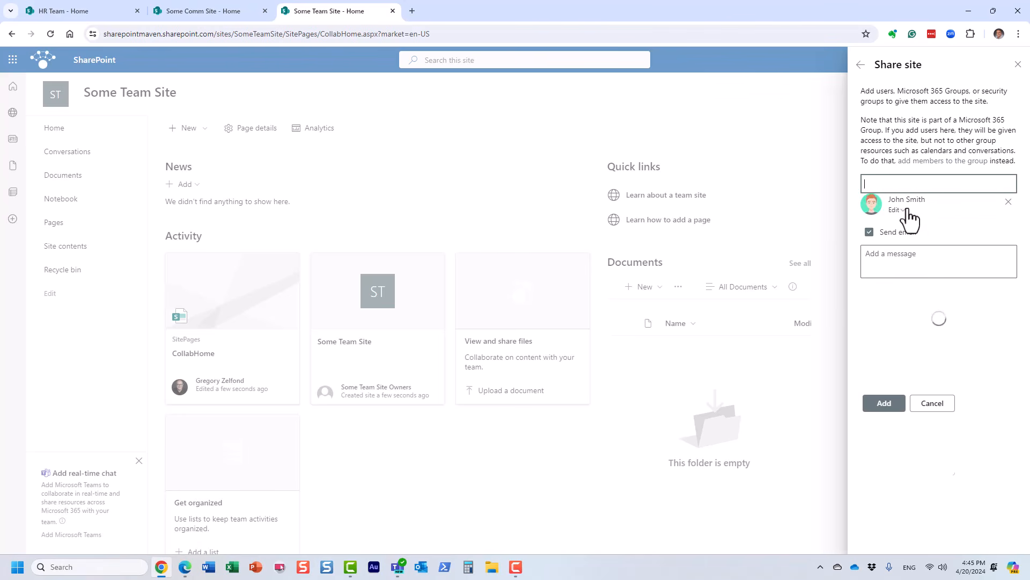
{"action": "left_click", "coordinate": [901, 210]}
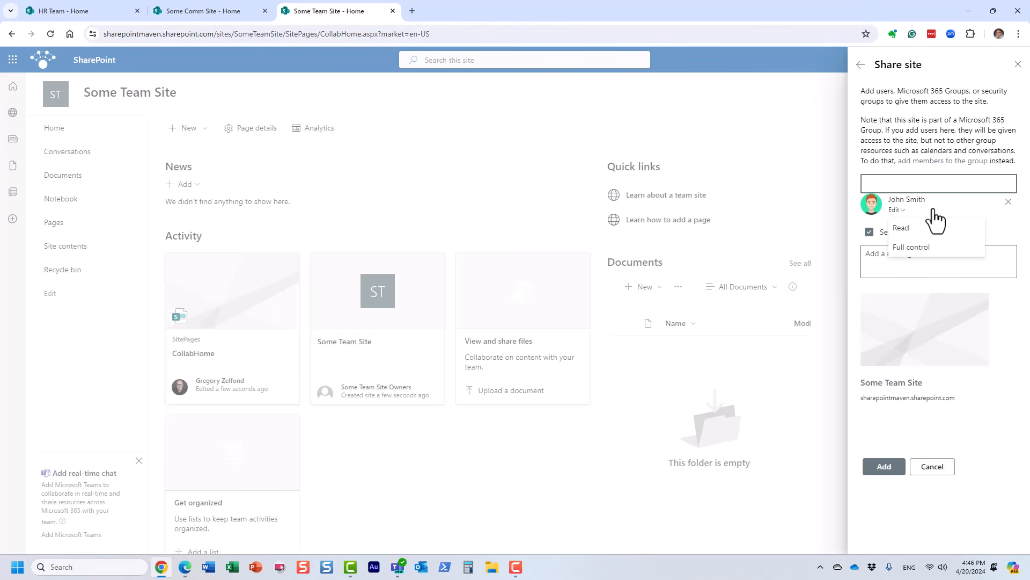
{"action": "left_click", "coordinate": [901, 229]}
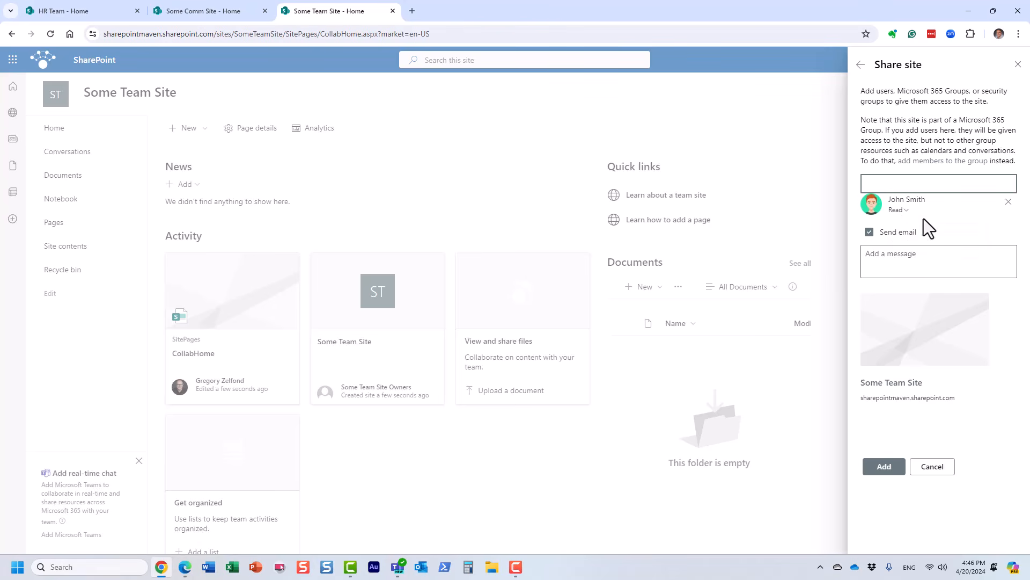
{"action": "left_click", "coordinate": [870, 232]}
{"action": "left_click", "coordinate": [880, 285]}
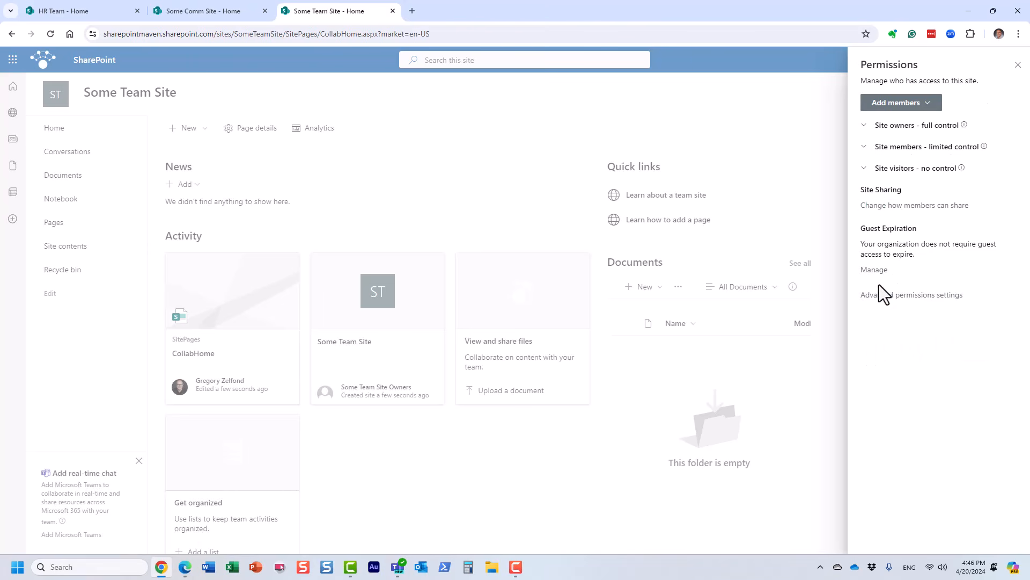
{"action": "left_click", "coordinate": [1018, 65]}
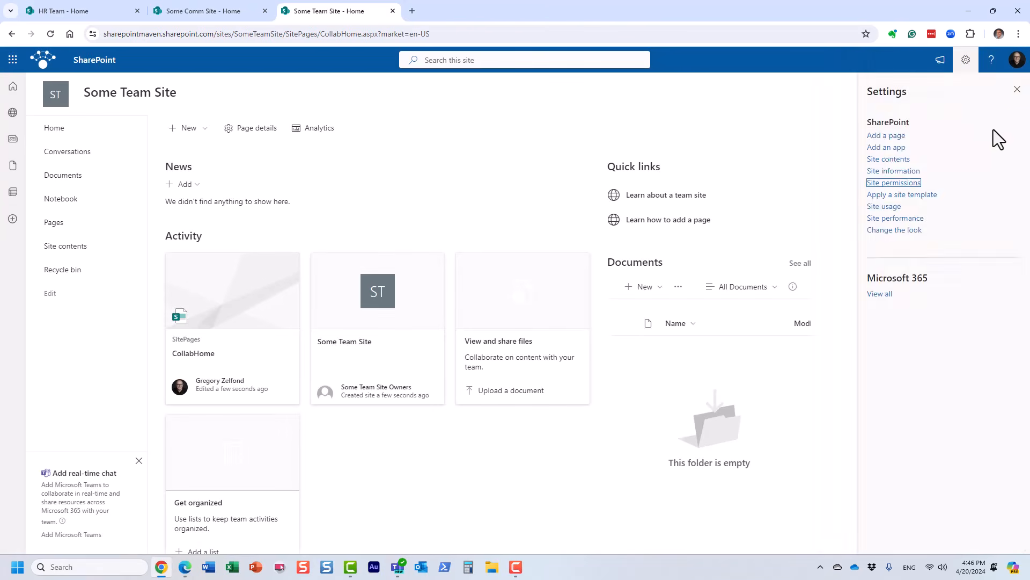
{"action": "left_click", "coordinate": [1016, 90]}
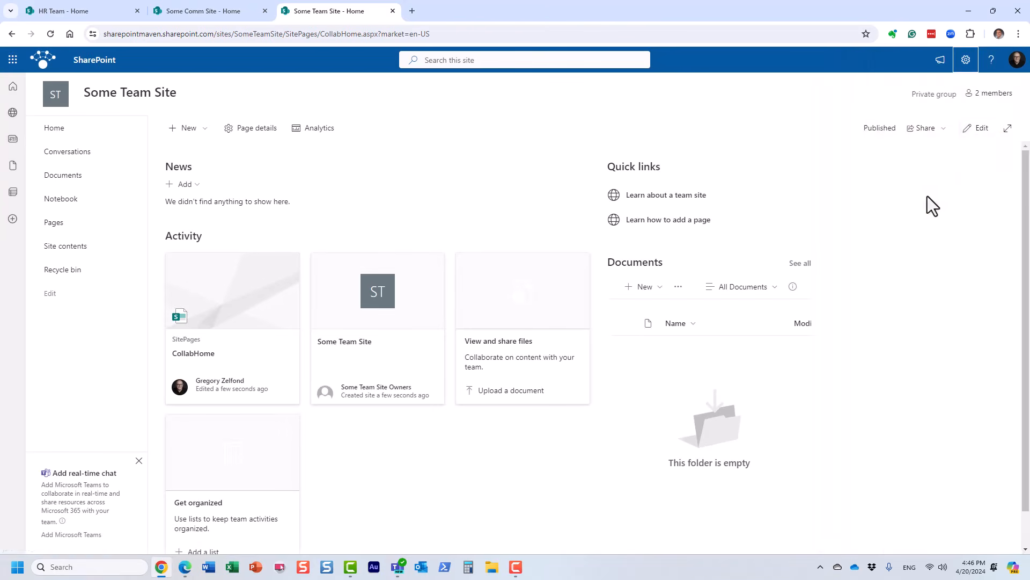
Check the group membership of Some Team Site, then the owners, members and visitors in its site permissions.
{"action": "left_click", "coordinate": [988, 107]}
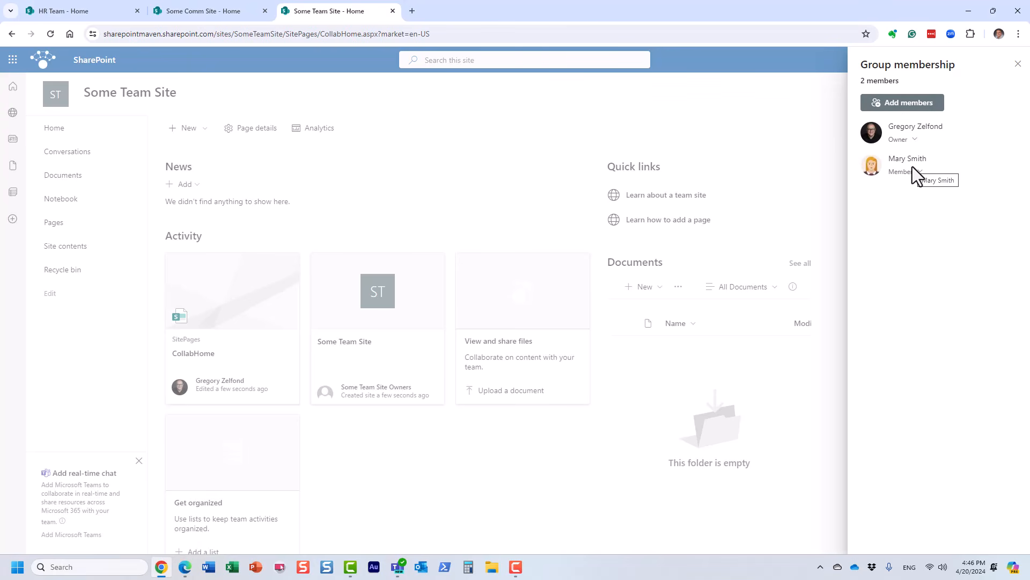
{"action": "left_click", "coordinate": [1018, 64]}
{"action": "left_click", "coordinate": [966, 60]}
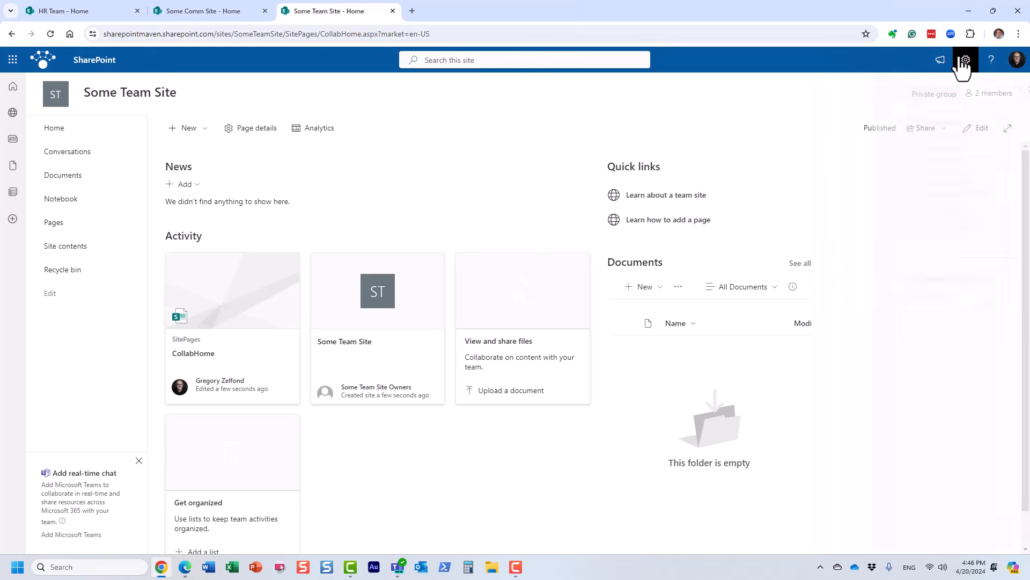
{"action": "left_click", "coordinate": [909, 183]}
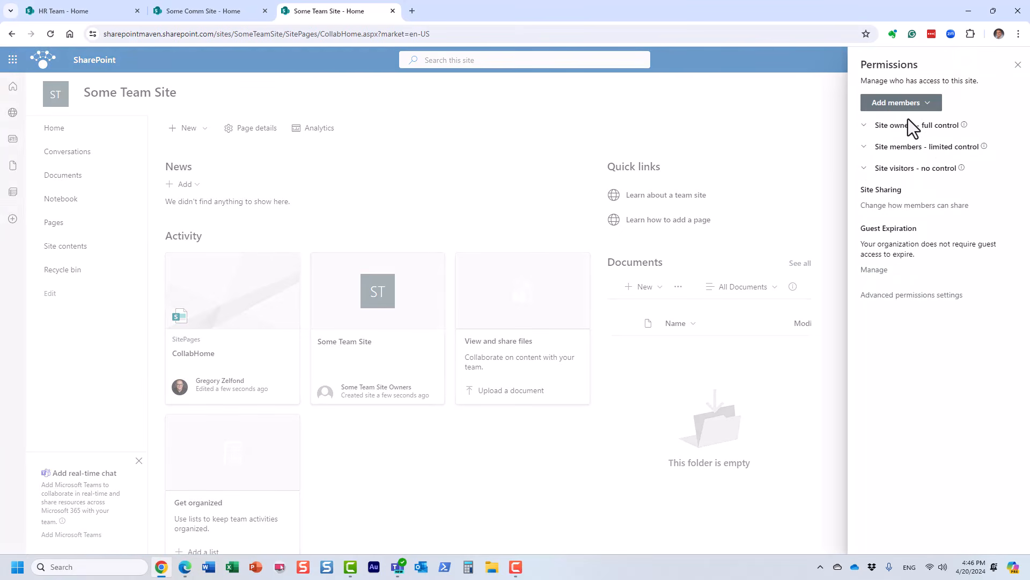
{"action": "left_click", "coordinate": [912, 125]}
{"action": "left_click", "coordinate": [907, 174]}
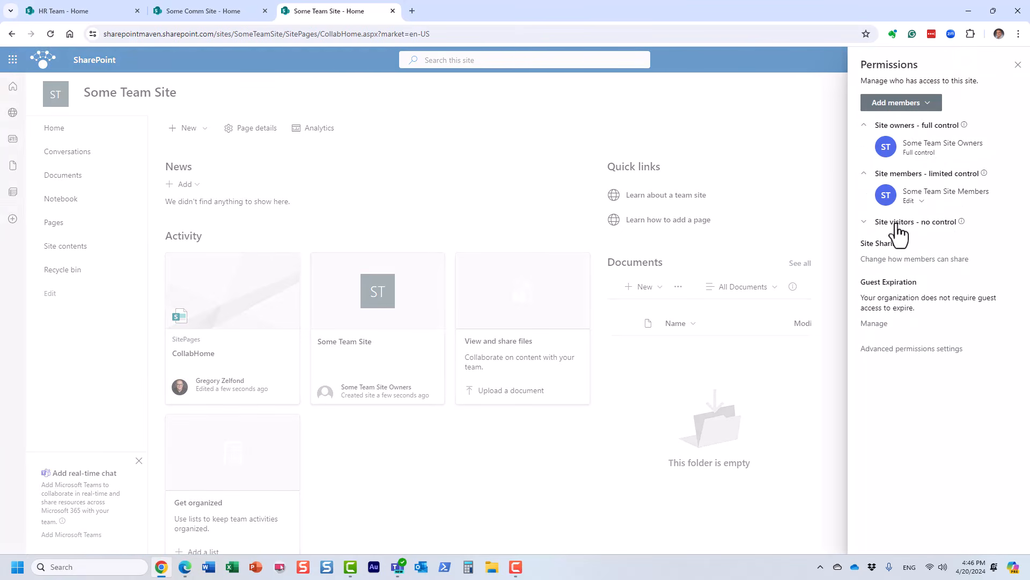
{"action": "left_click", "coordinate": [930, 223]}
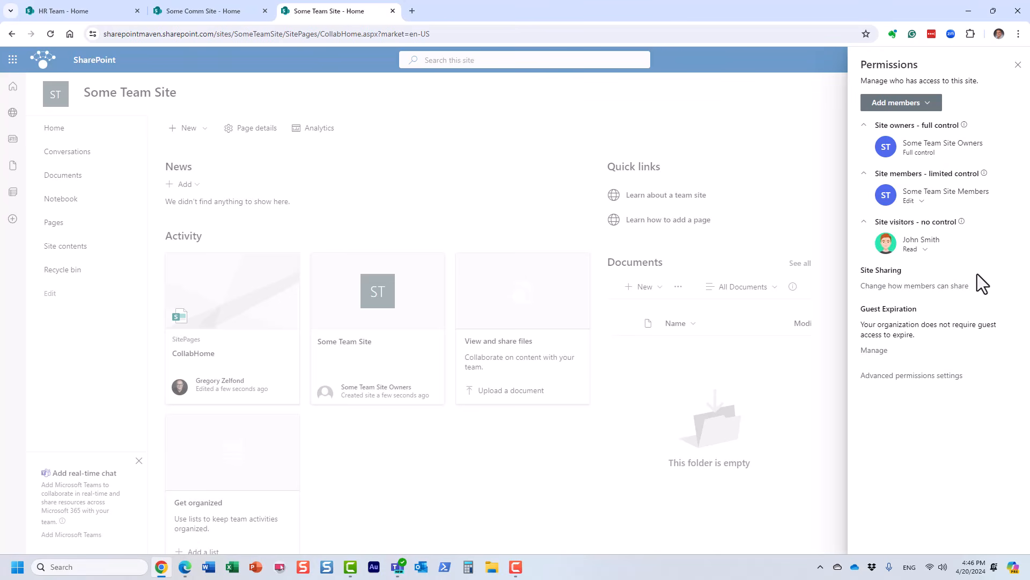
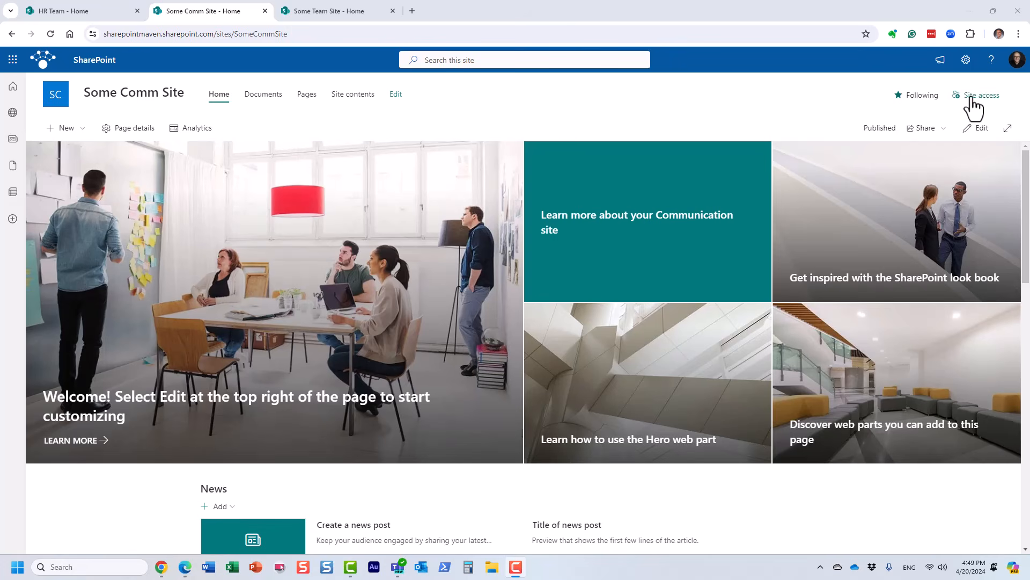
Examine the owners, members and visitors in the site access of Some Comm Site, then close it without changes.
{"action": "left_click", "coordinate": [988, 100]}
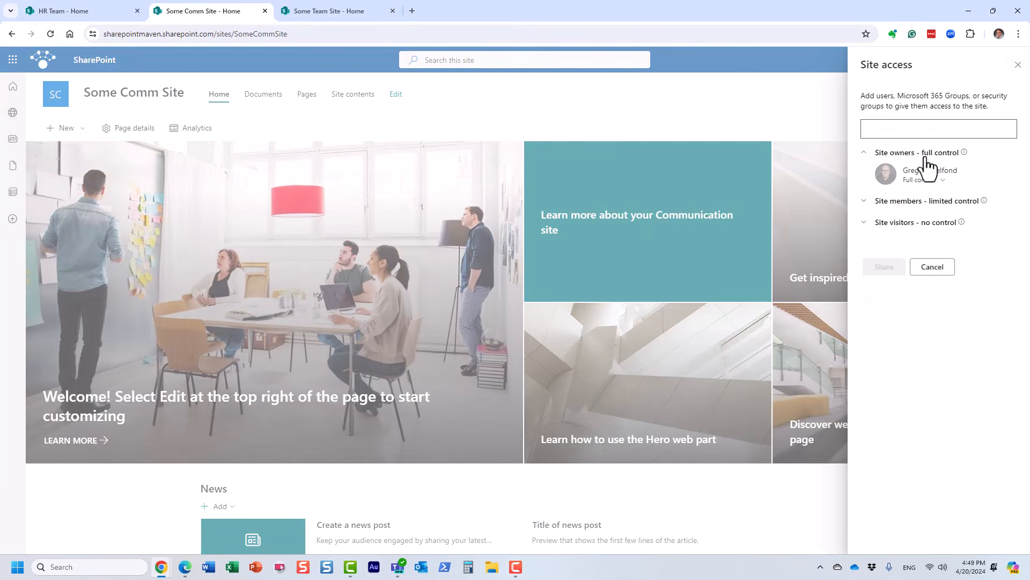
{"action": "left_click", "coordinate": [912, 201]}
{"action": "left_click", "coordinate": [904, 249]}
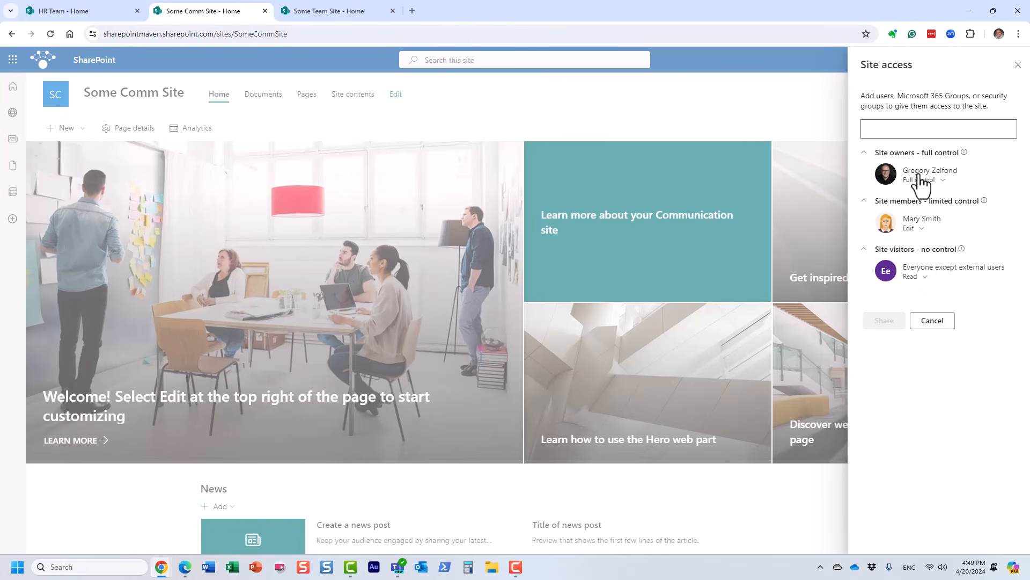
{"action": "left_click", "coordinate": [940, 322]}
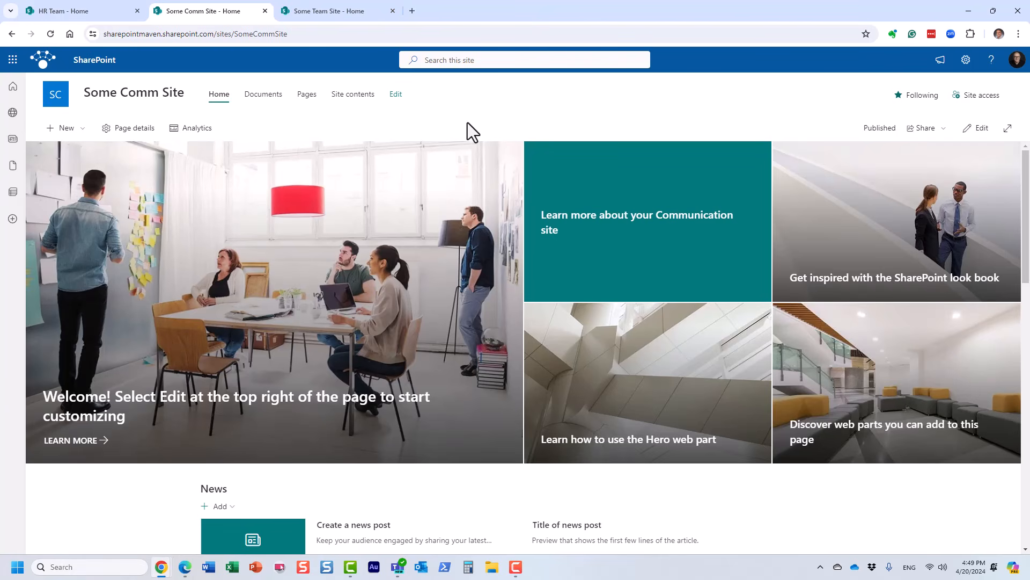
Switch to the incognito window signed in as a site member and share Some Comm Site with a colleague.
{"action": "mouse_move", "coordinate": [159, 573]}
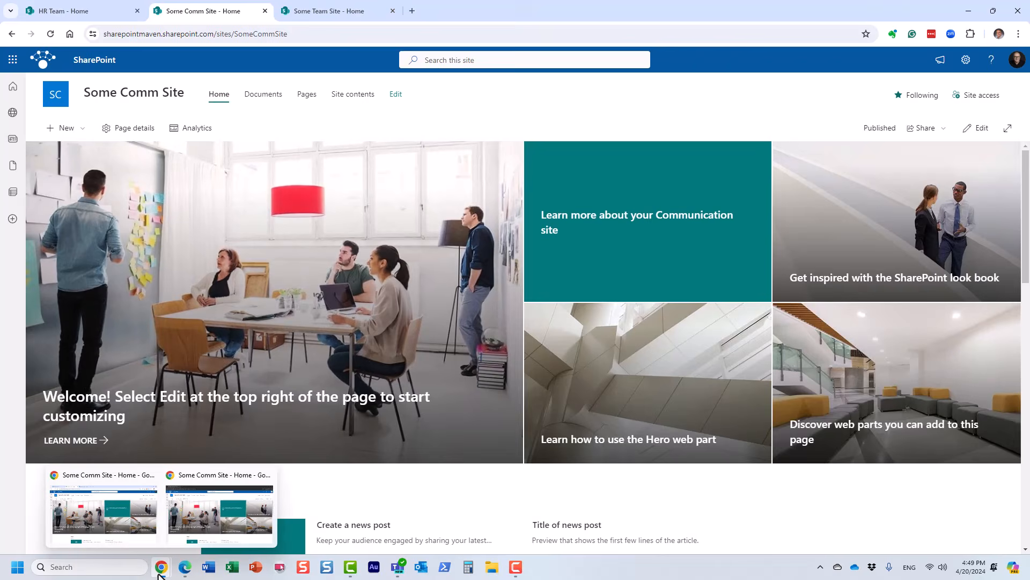
{"action": "left_click", "coordinate": [204, 525]}
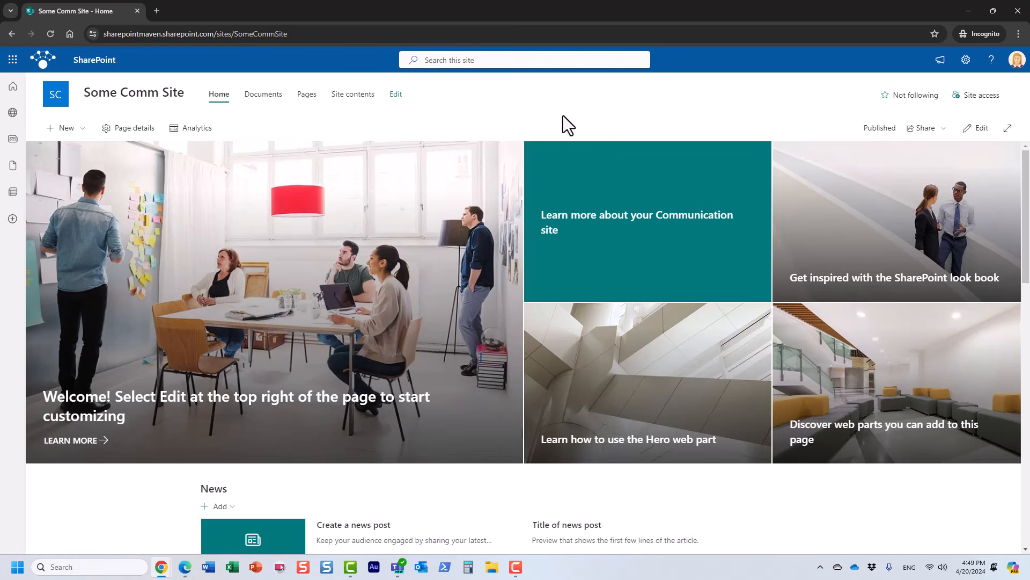
{"action": "left_click", "coordinate": [973, 101]}
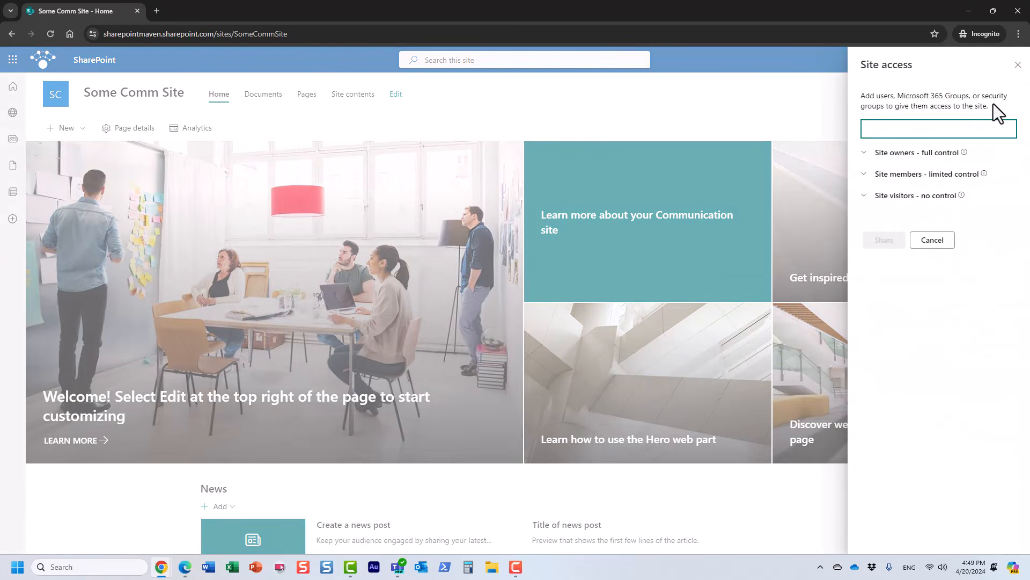
{"action": "type", "text": "john"}
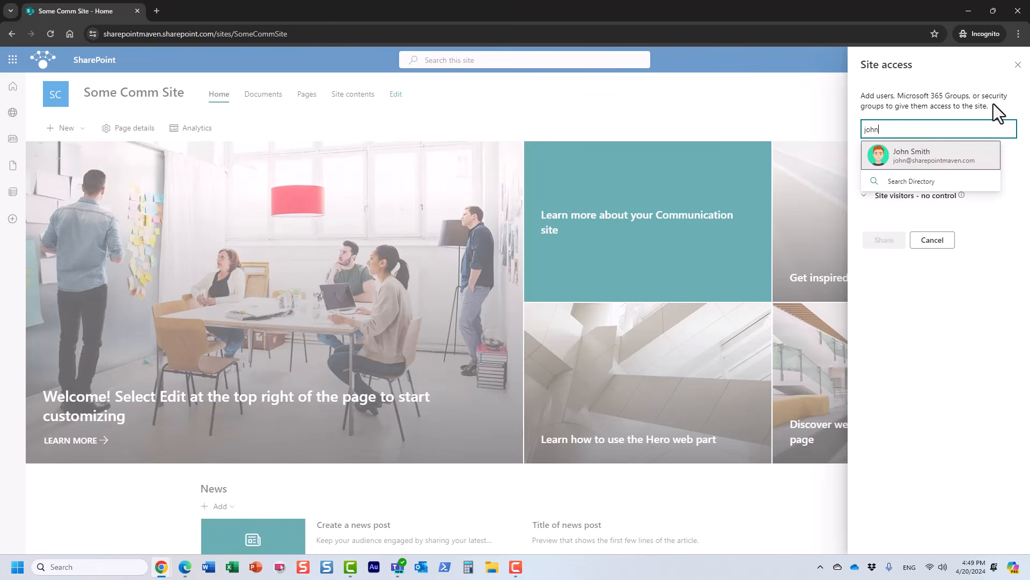
{"action": "left_click", "coordinate": [968, 156]}
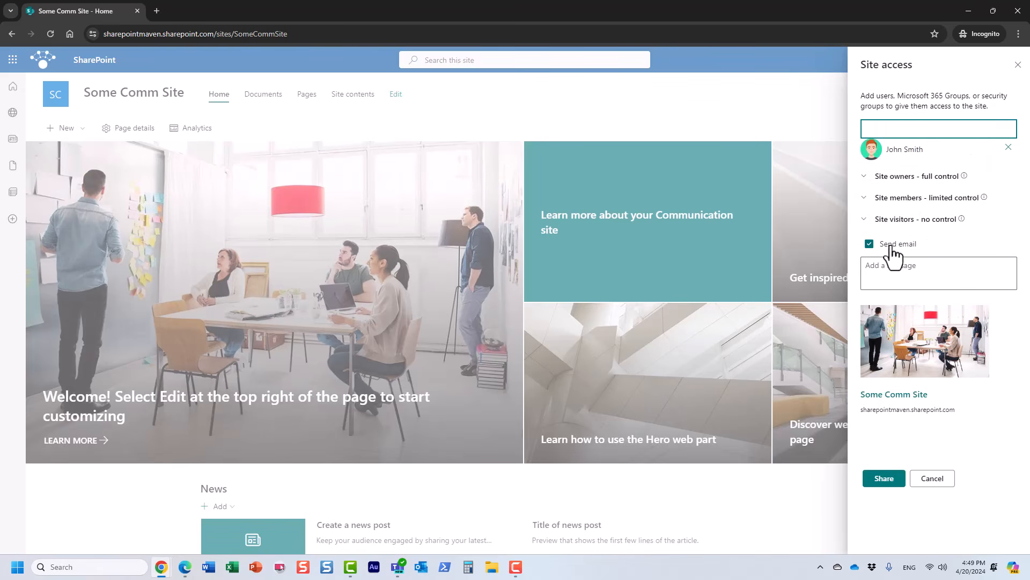
{"action": "left_click", "coordinate": [883, 482]}
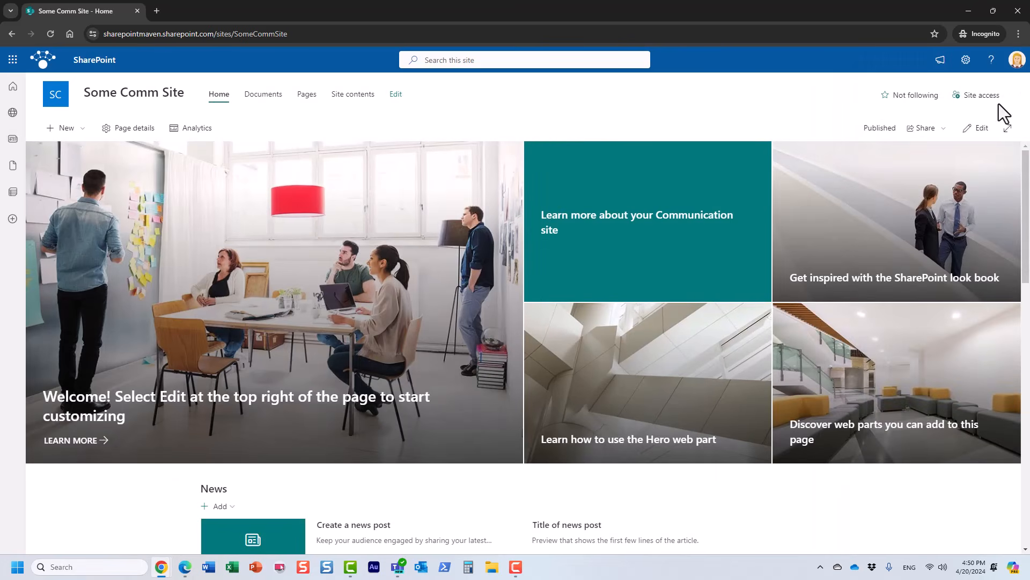
As the site member, examine the owners, members and visitors in the site access of Some Comm Site, then close it.
{"action": "left_click", "coordinate": [982, 96]}
{"action": "left_click", "coordinate": [916, 156]}
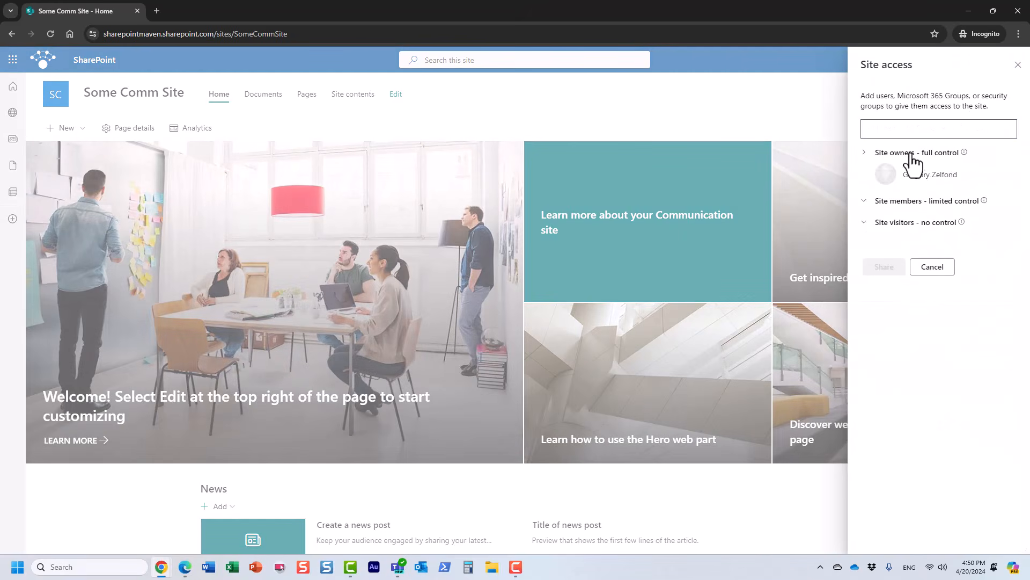
{"action": "left_click", "coordinate": [901, 201]}
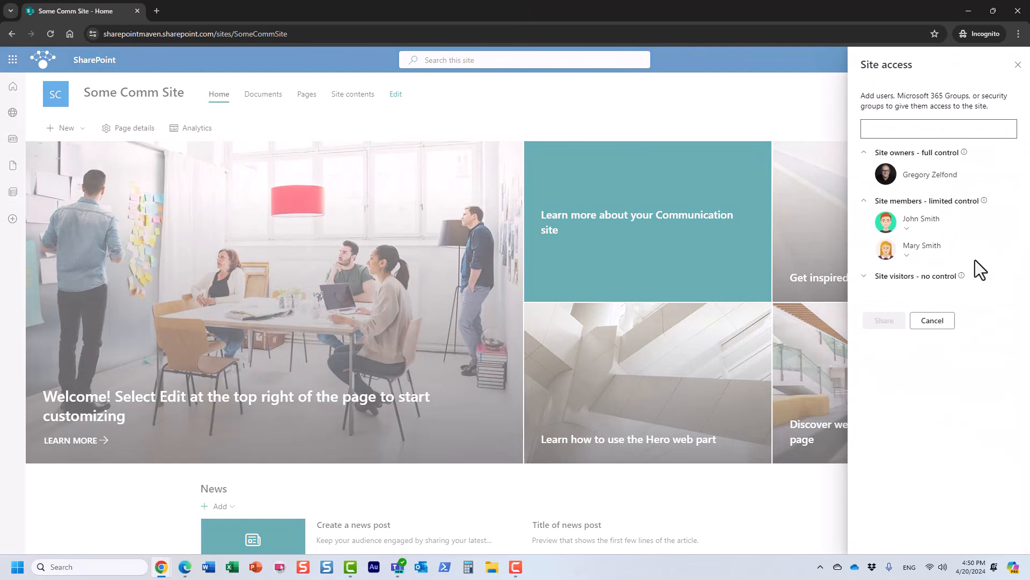
{"action": "mouse_move", "coordinate": [961, 275]}
{"action": "left_click", "coordinate": [902, 278]}
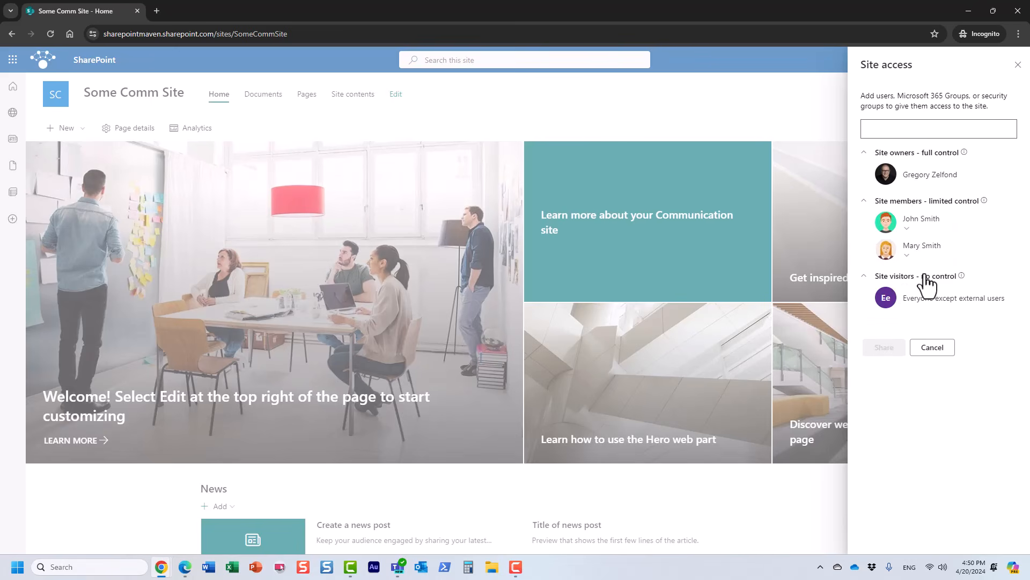
{"action": "left_click", "coordinate": [933, 349]}
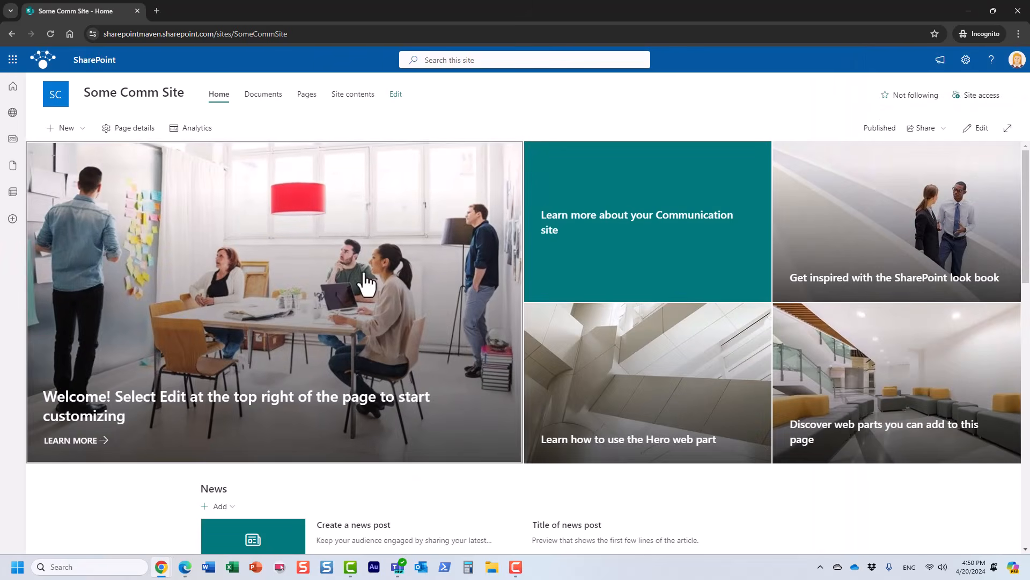
Return to the site owner's browser window and examine the permission levels of Some Comm Site's owners, members and visitors, then close the site access.
{"action": "mouse_move", "coordinate": [156, 565]}
{"action": "left_click", "coordinate": [117, 521]}
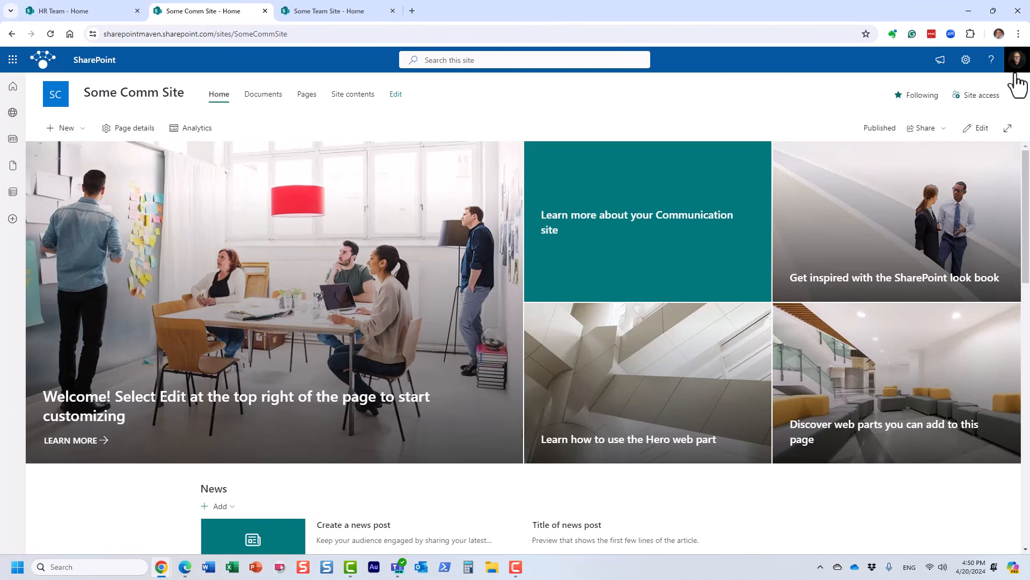
{"action": "left_click", "coordinate": [975, 97]}
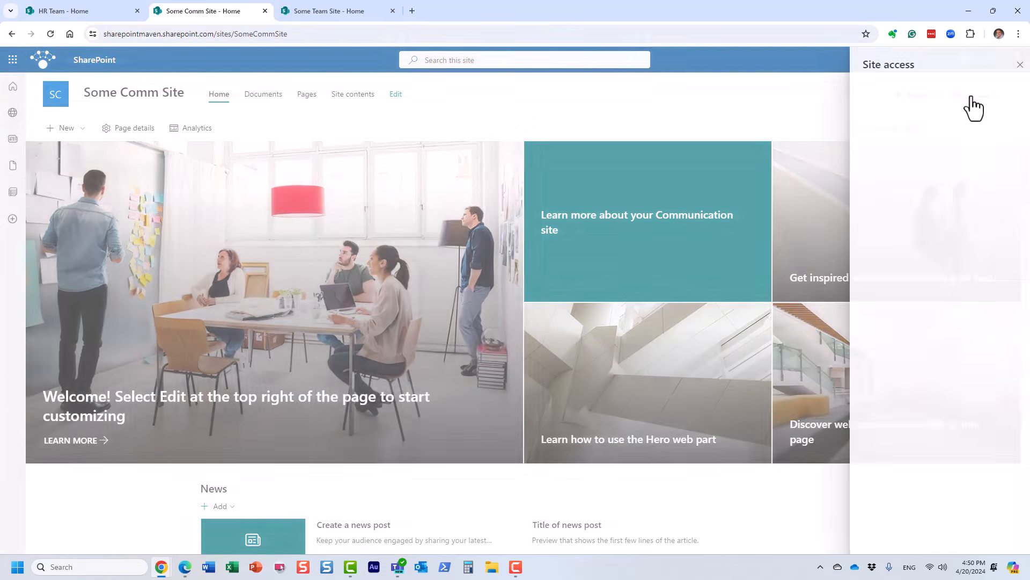
{"action": "left_click", "coordinate": [918, 155]}
{"action": "left_click", "coordinate": [913, 201]}
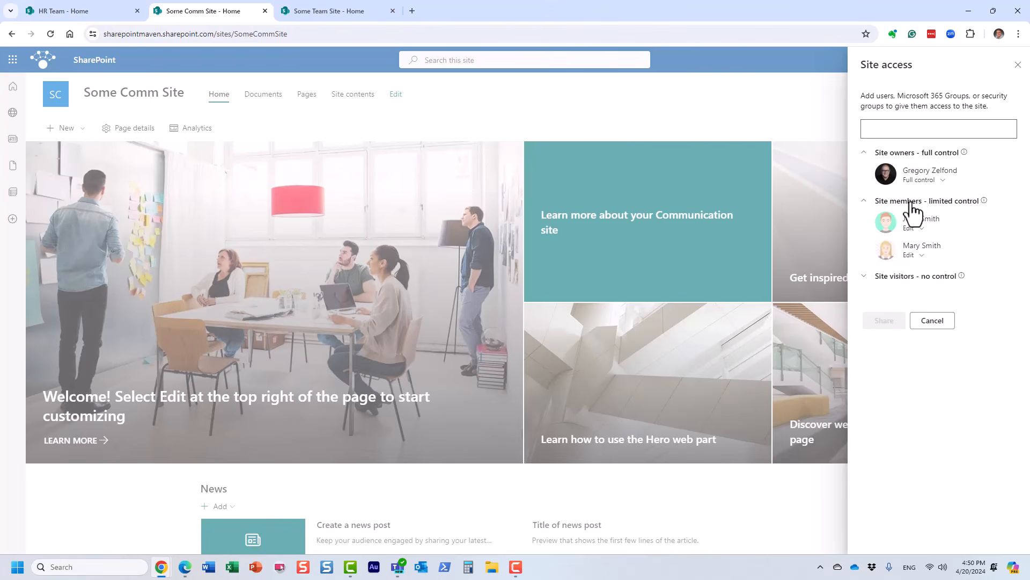
{"action": "left_click", "coordinate": [894, 279]}
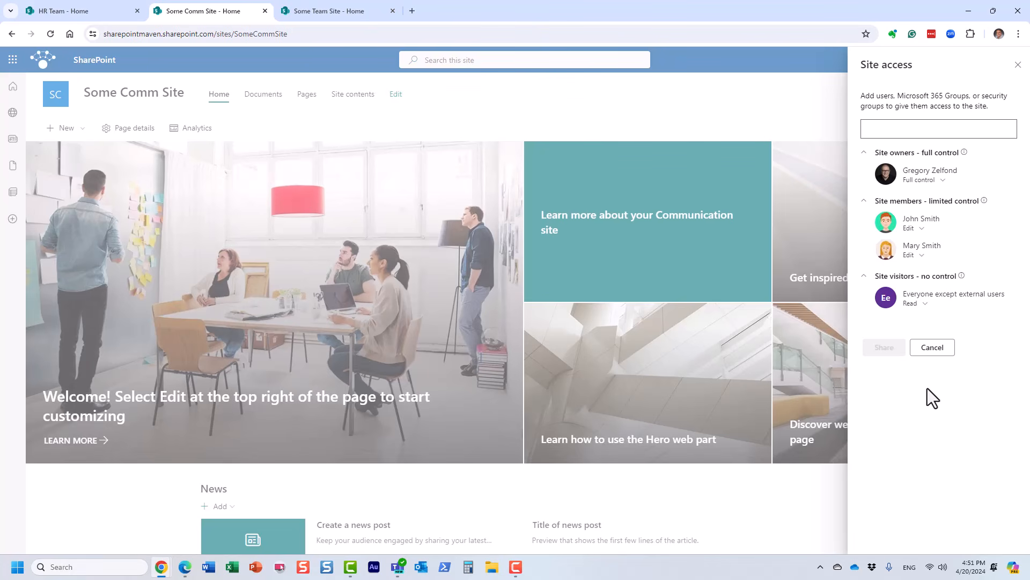
{"action": "left_click", "coordinate": [932, 359]}
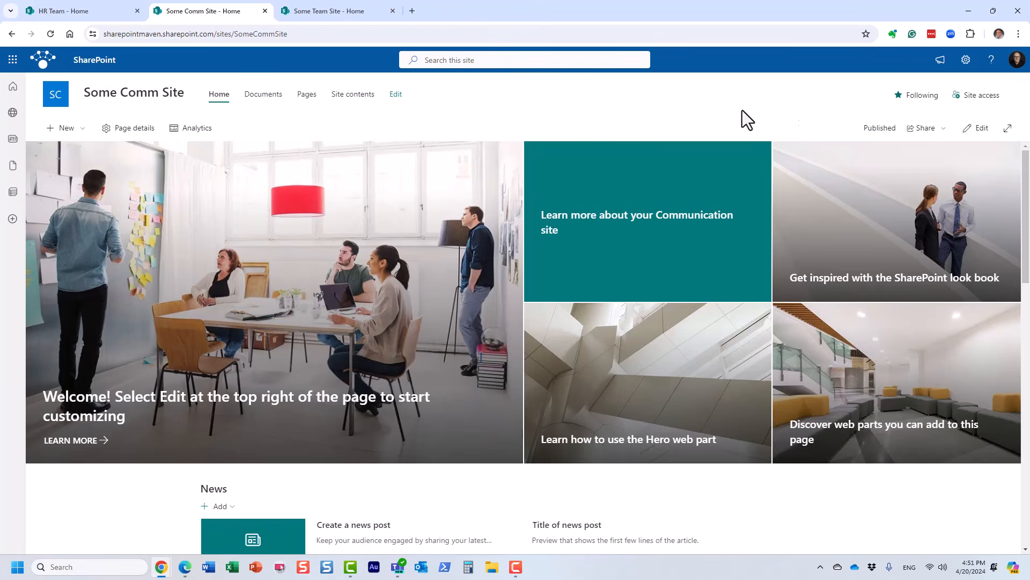
Recheck only the members and visitors in the site access of Some Comm Site, then close it without changes.
{"action": "left_click", "coordinate": [973, 96]}
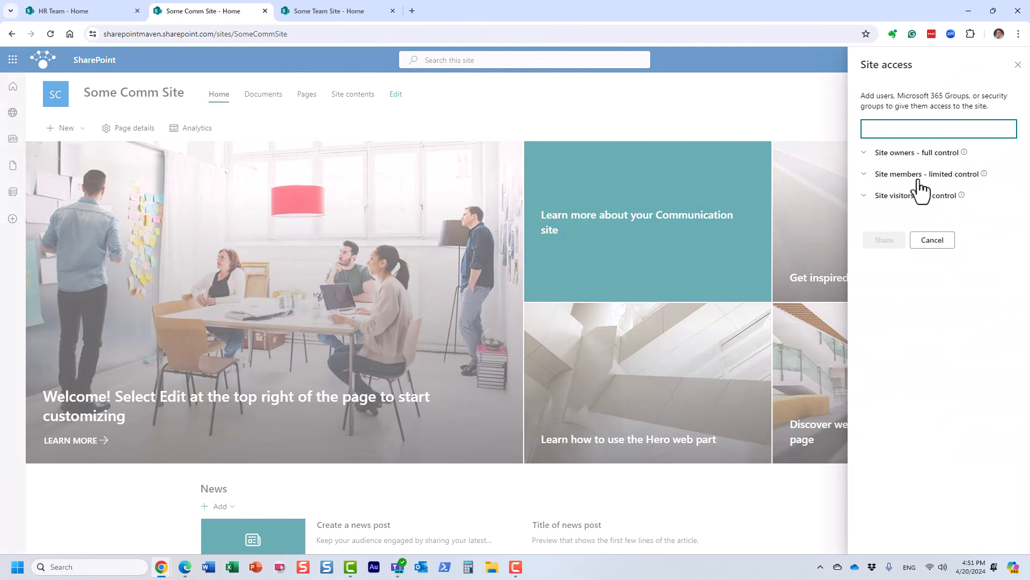
{"action": "left_click", "coordinate": [920, 175]}
{"action": "left_click", "coordinate": [906, 250]}
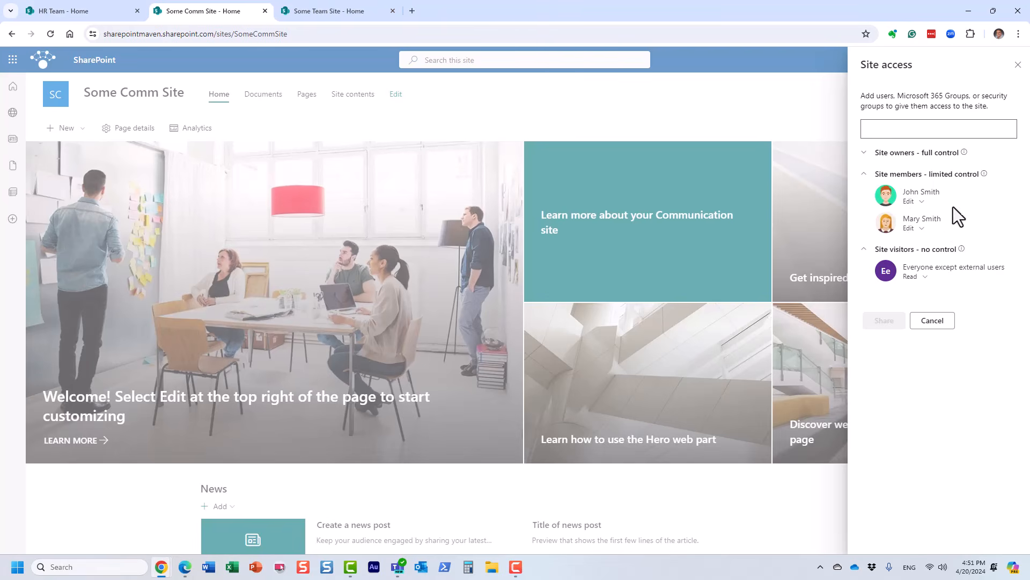
{"action": "left_click", "coordinate": [945, 322]}
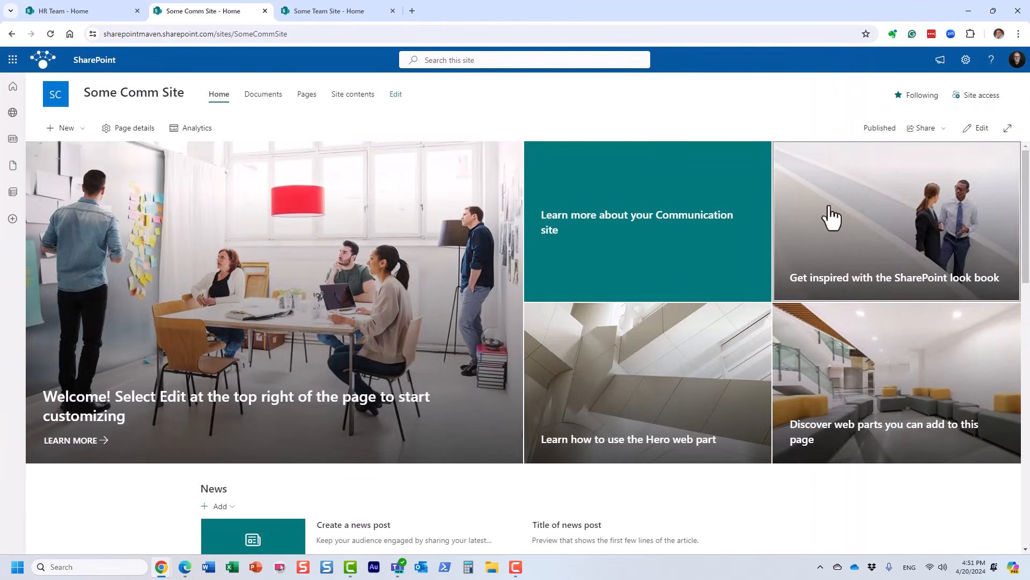
Set Some Comm Site's sharing permissions so members can share files and folders but only site owners can share the site, then save and close.
{"action": "left_click", "coordinate": [964, 63]}
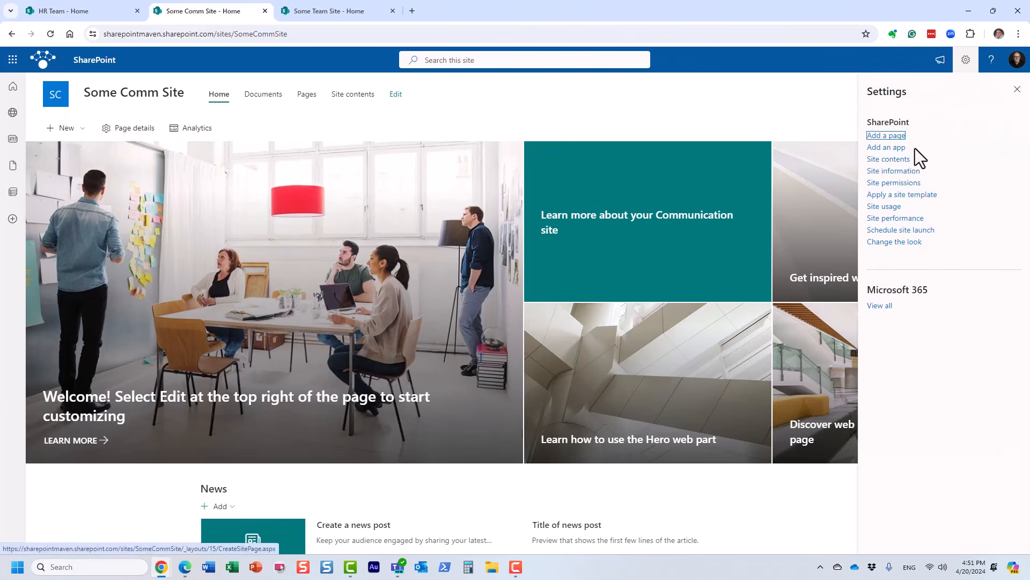
{"action": "left_click", "coordinate": [910, 184]}
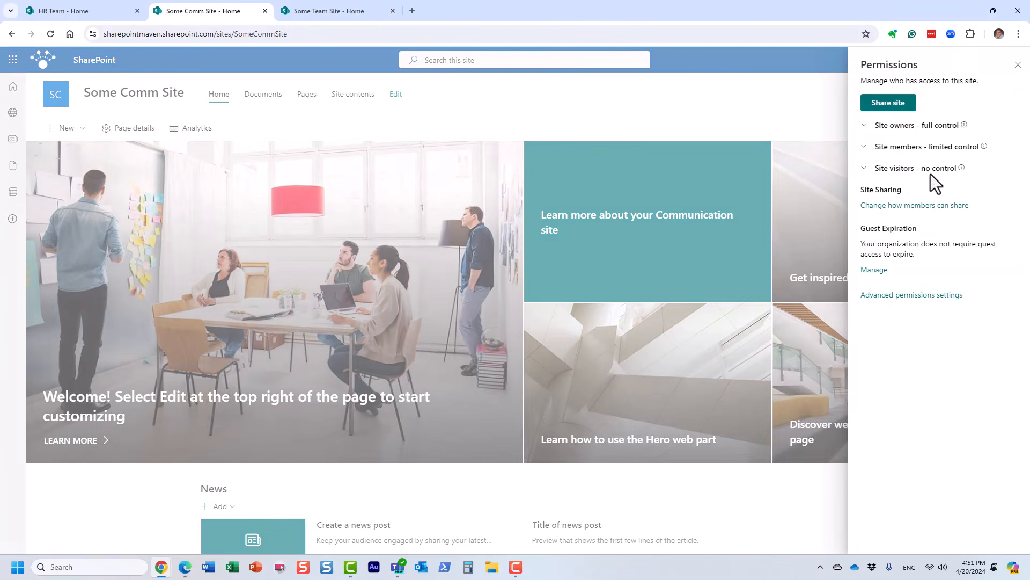
{"action": "left_click", "coordinate": [910, 153]}
{"action": "left_click", "coordinate": [911, 153]}
{"action": "left_click", "coordinate": [926, 207]}
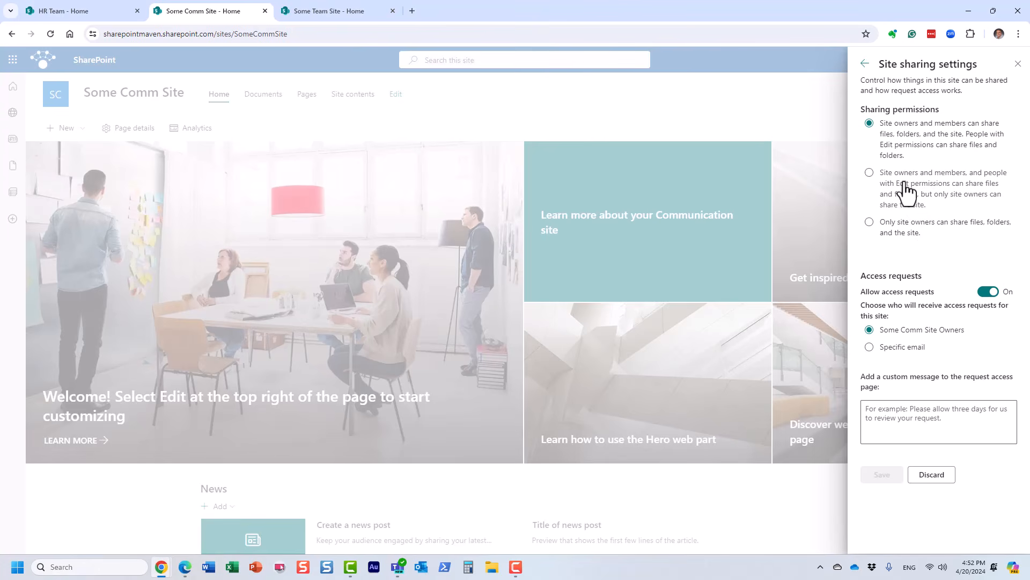
{"action": "left_click", "coordinate": [870, 172]}
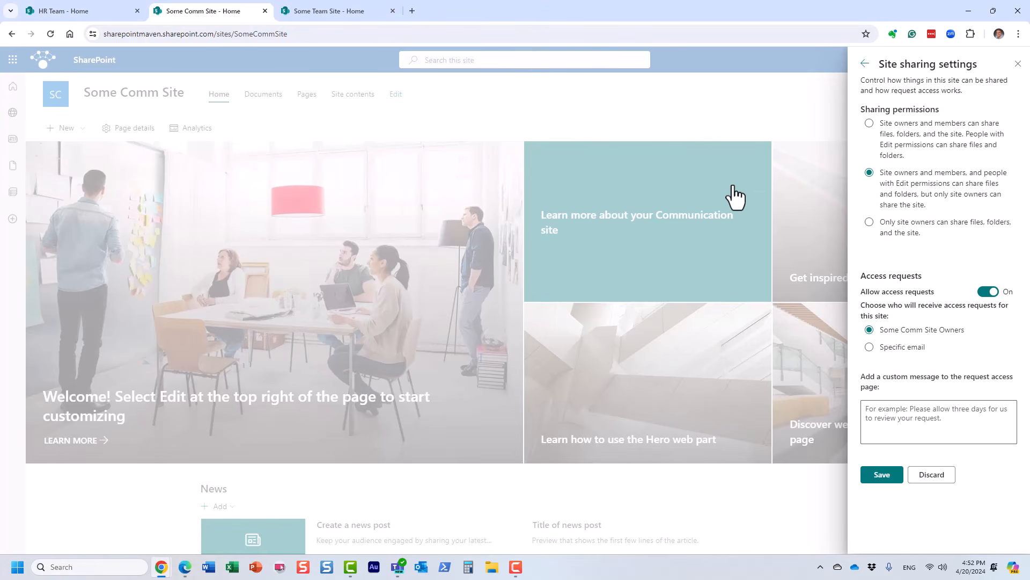
{"action": "left_click", "coordinate": [870, 224]}
{"action": "left_click", "coordinate": [869, 173]}
{"action": "left_click", "coordinate": [888, 476]}
{"action": "left_click", "coordinate": [1018, 64]}
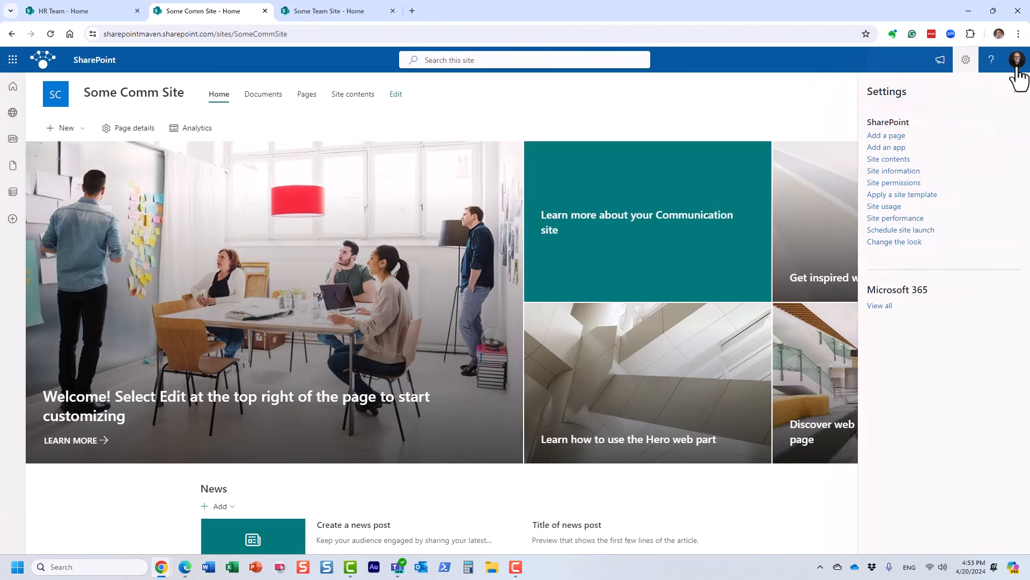
{"action": "left_click", "coordinate": [1018, 91]}
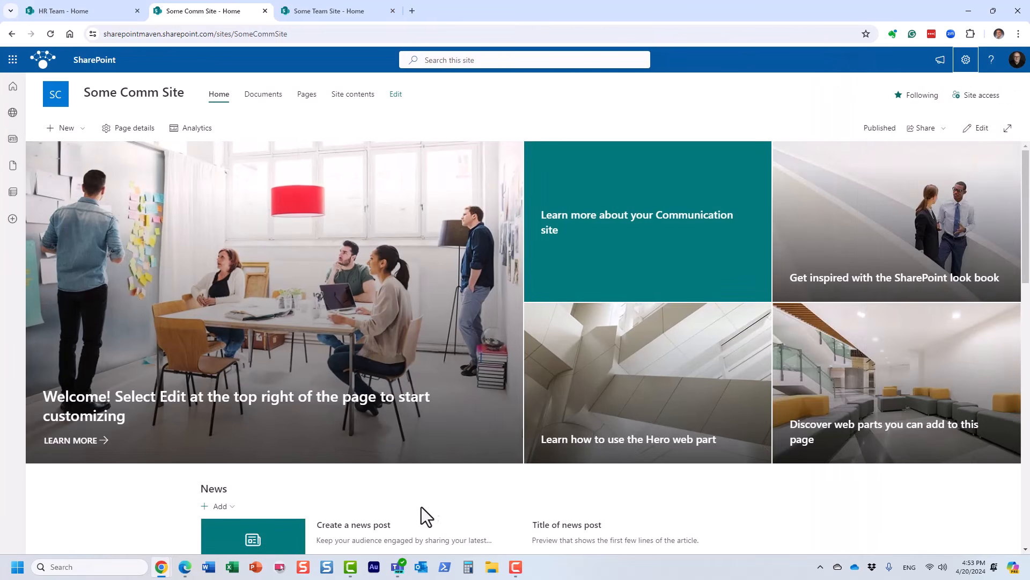
Review the site permissions and sharing form of Some Comm Site without adding anyone, then check the members in its site access.
{"action": "left_click", "coordinate": [966, 59]}
{"action": "left_click", "coordinate": [911, 181]}
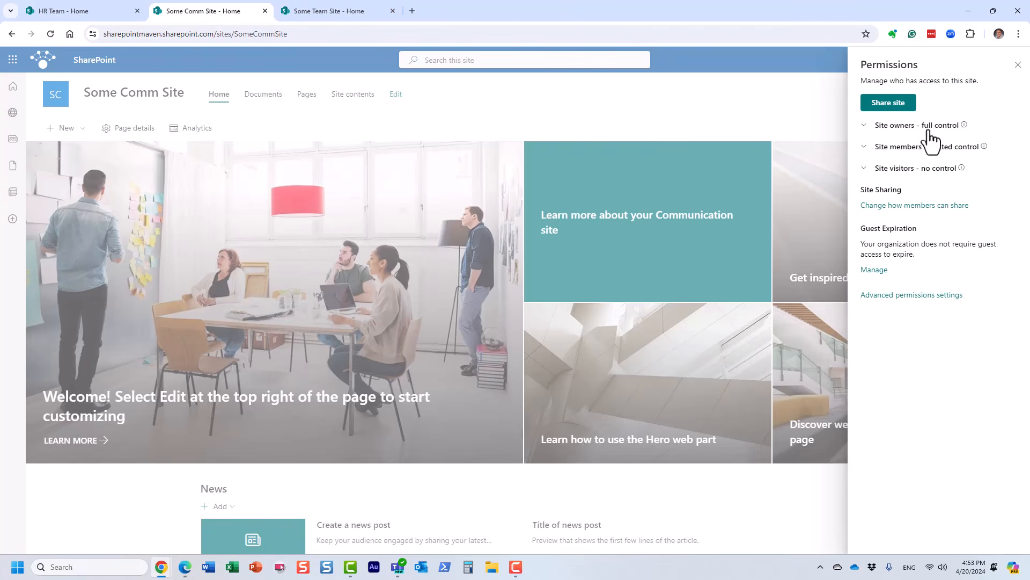
{"action": "left_click", "coordinate": [896, 105]}
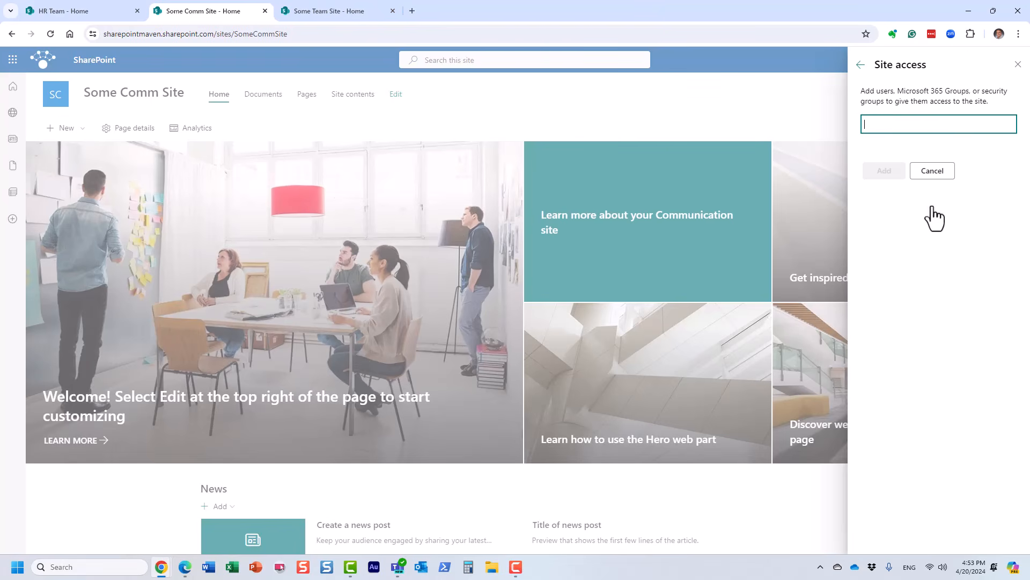
{"action": "left_click", "coordinate": [939, 172]}
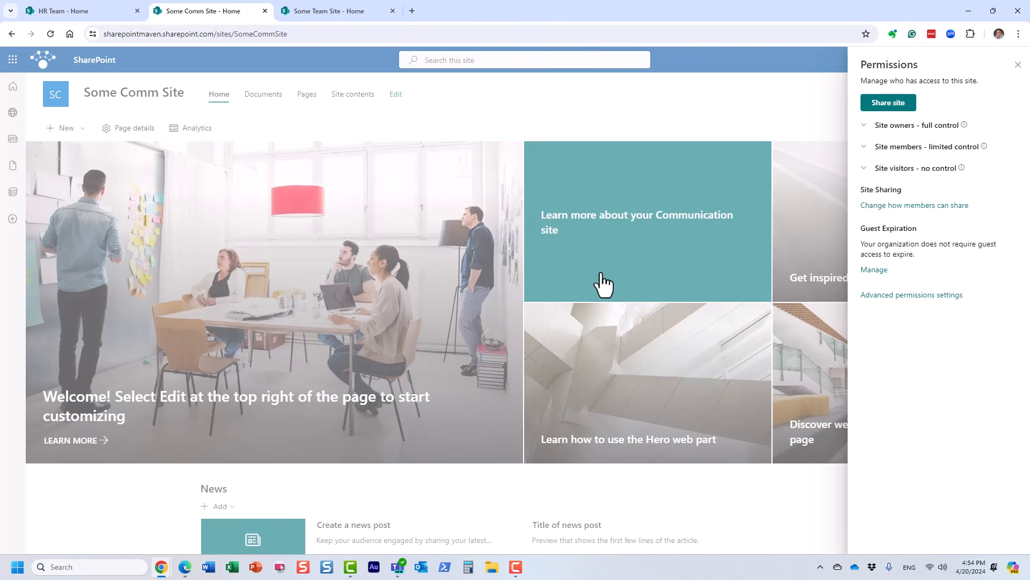
{"action": "left_click", "coordinate": [1022, 67]}
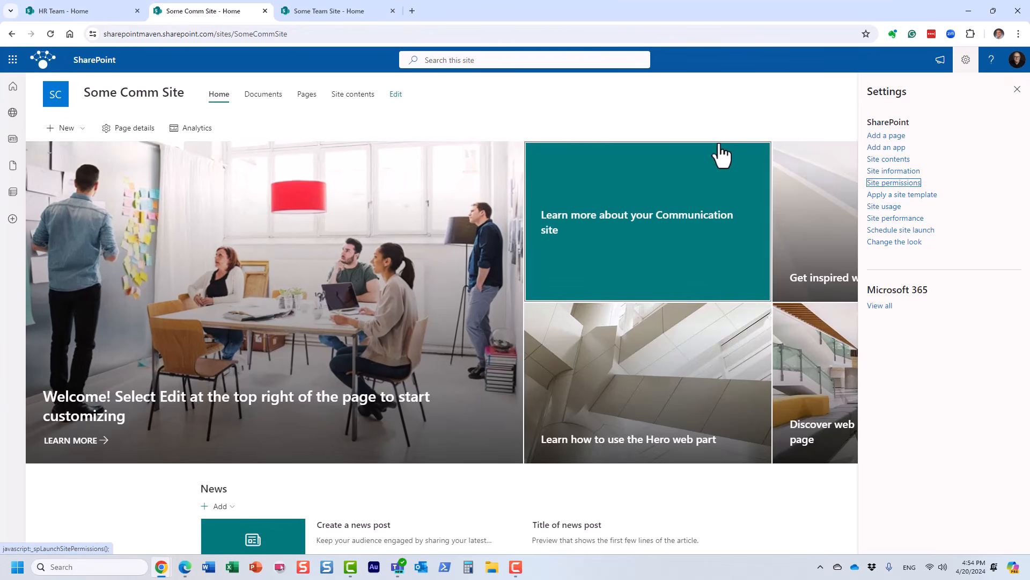
{"action": "left_click", "coordinate": [1018, 89]}
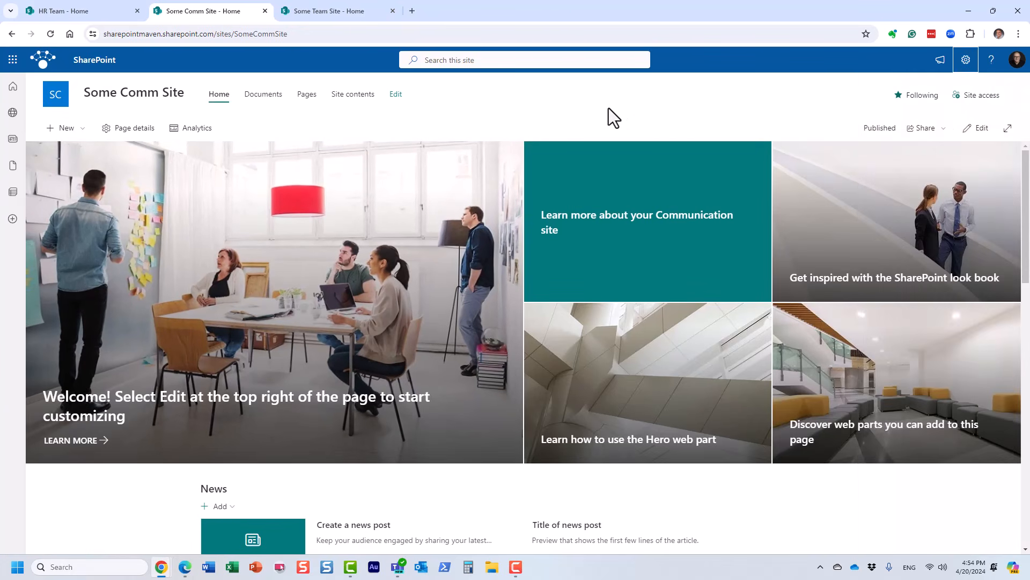
{"action": "left_click", "coordinate": [972, 96]}
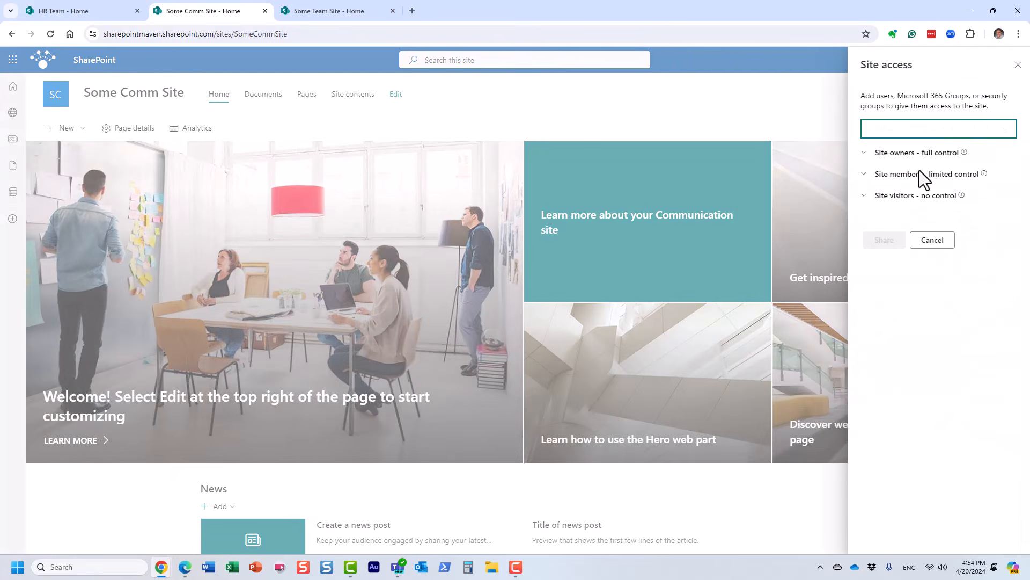
{"action": "left_click", "coordinate": [919, 174]}
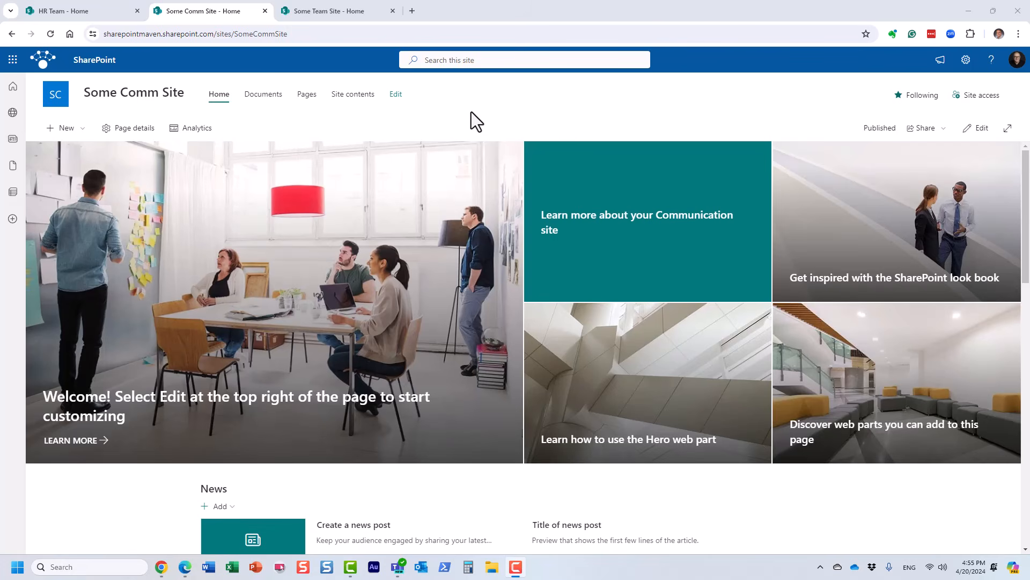
Open the Microsoft 365 admin center in a new tab and show all of its navigation entries.
{"action": "left_click", "coordinate": [12, 60]}
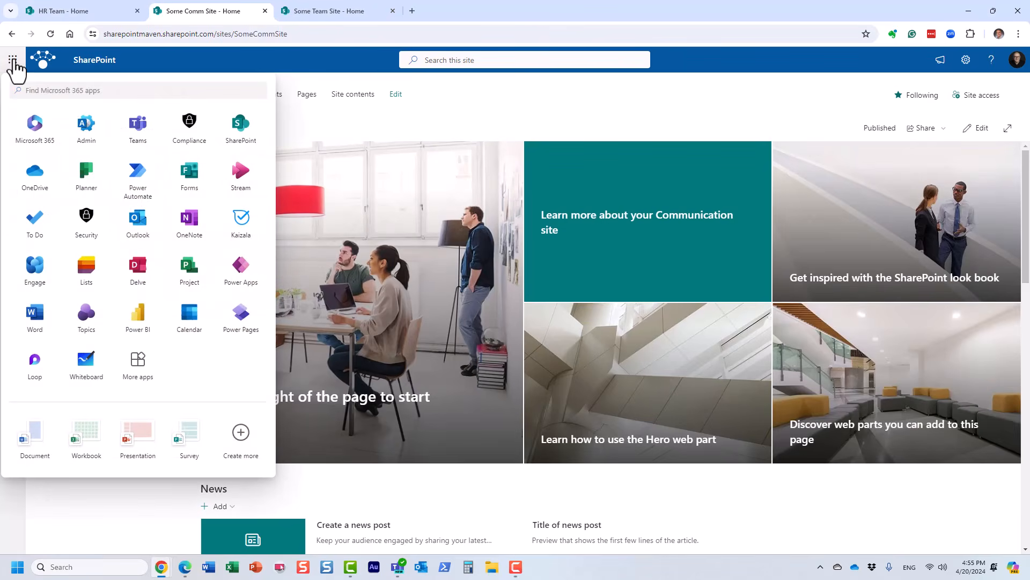
{"action": "right_click", "coordinate": [79, 128]}
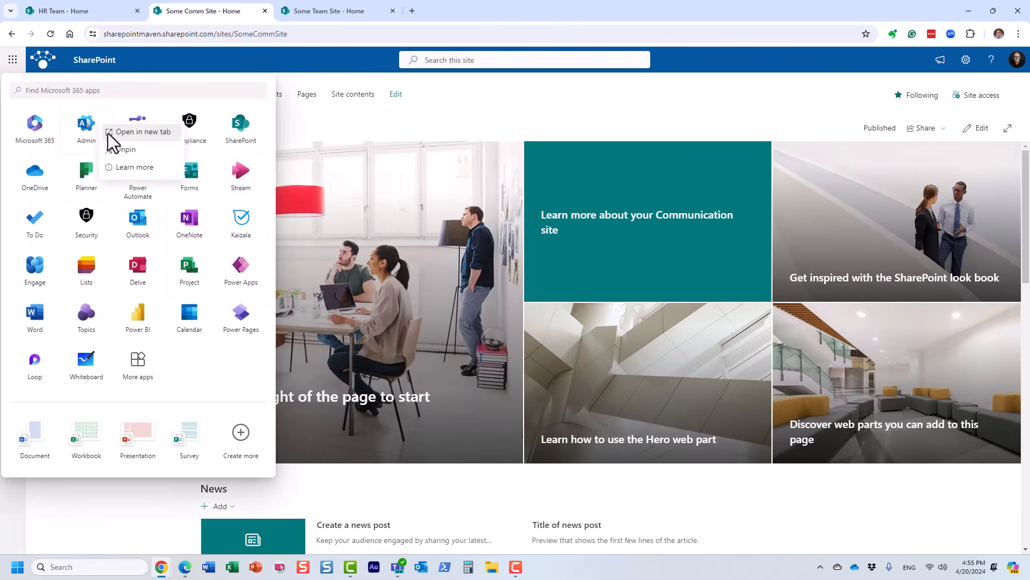
{"action": "left_click", "coordinate": [110, 133]}
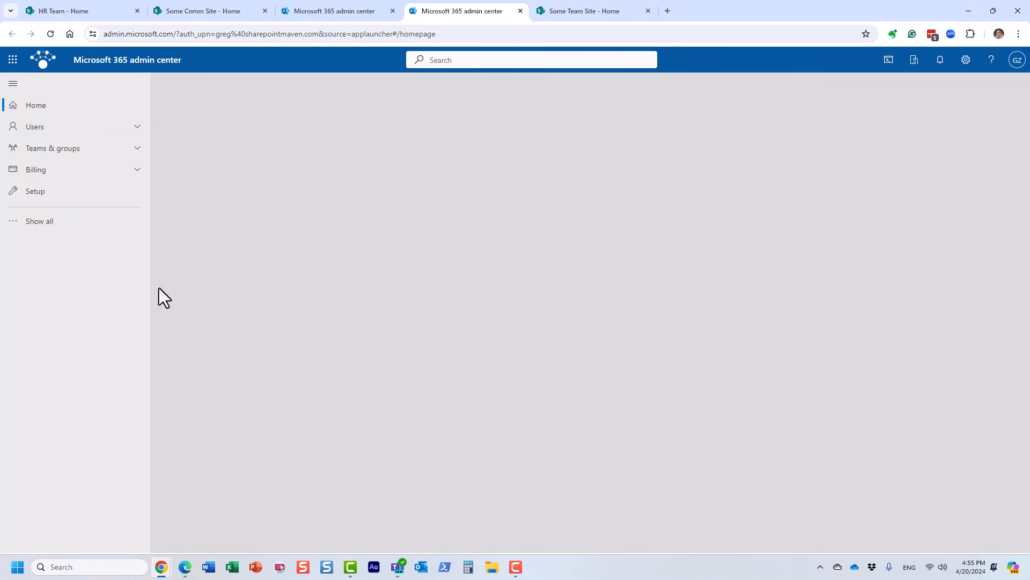
{"action": "left_click", "coordinate": [47, 222]}
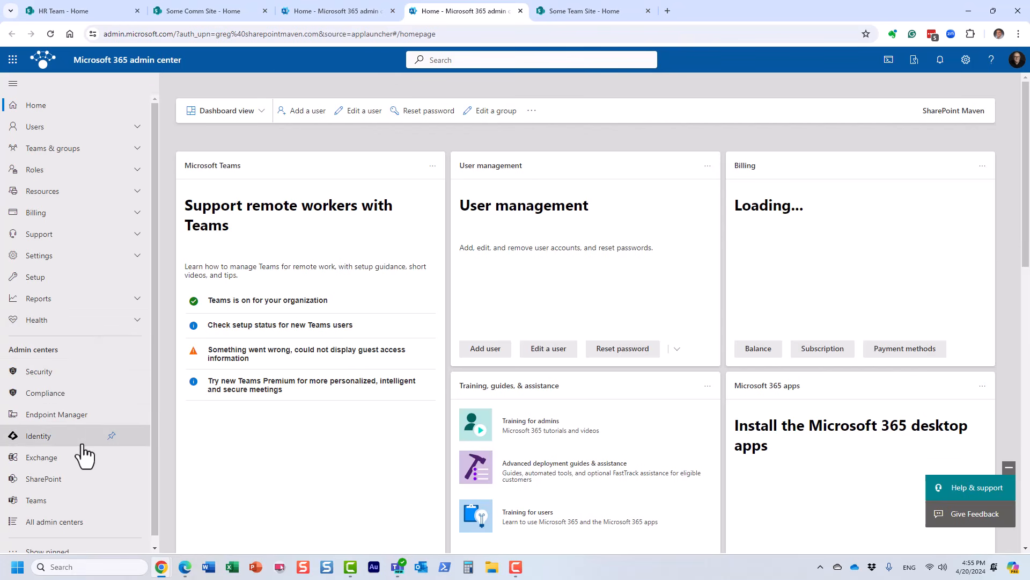
Open the SharePoint admin center and view the organization-level sharing policies for SharePoint and OneDrive.
{"action": "left_click", "coordinate": [53, 478]}
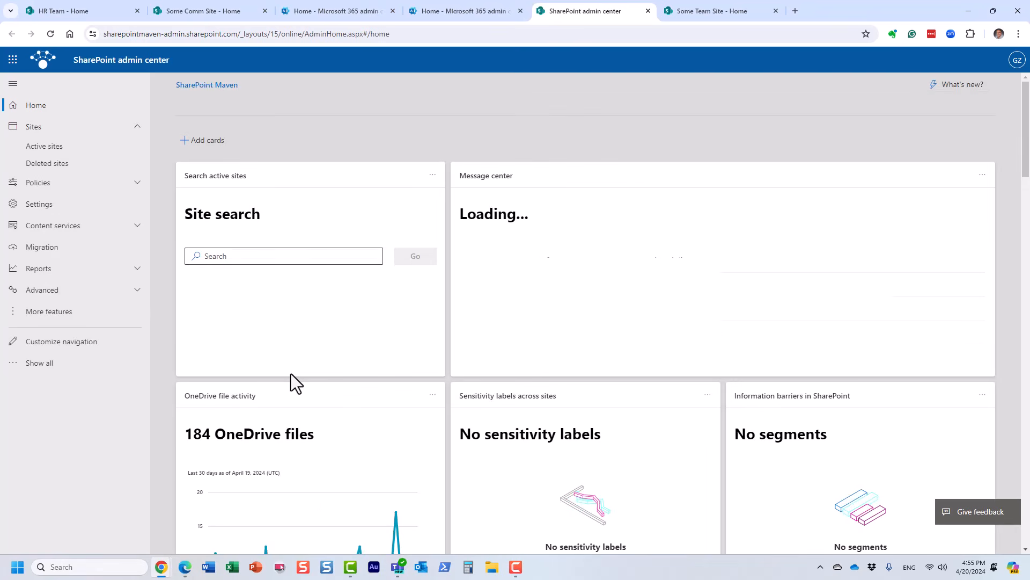
{"action": "left_click", "coordinate": [50, 153]}
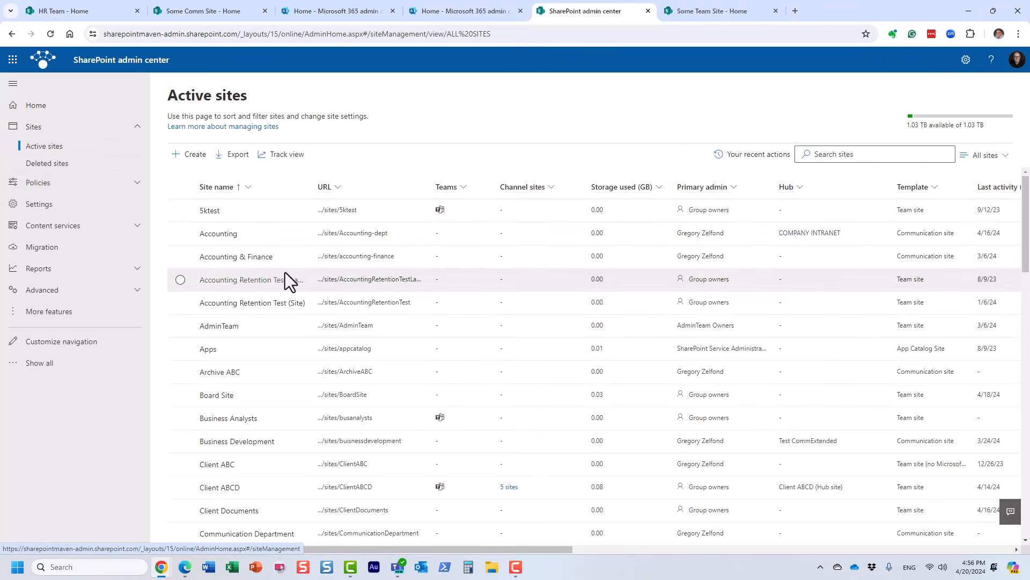
{"action": "left_click", "coordinate": [46, 186]}
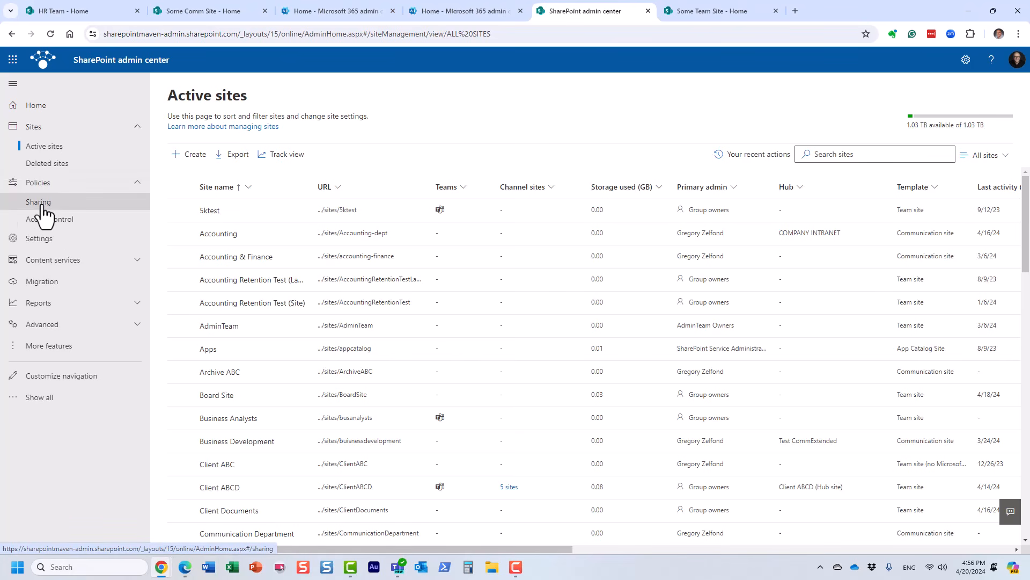
{"action": "left_click", "coordinate": [43, 206]}
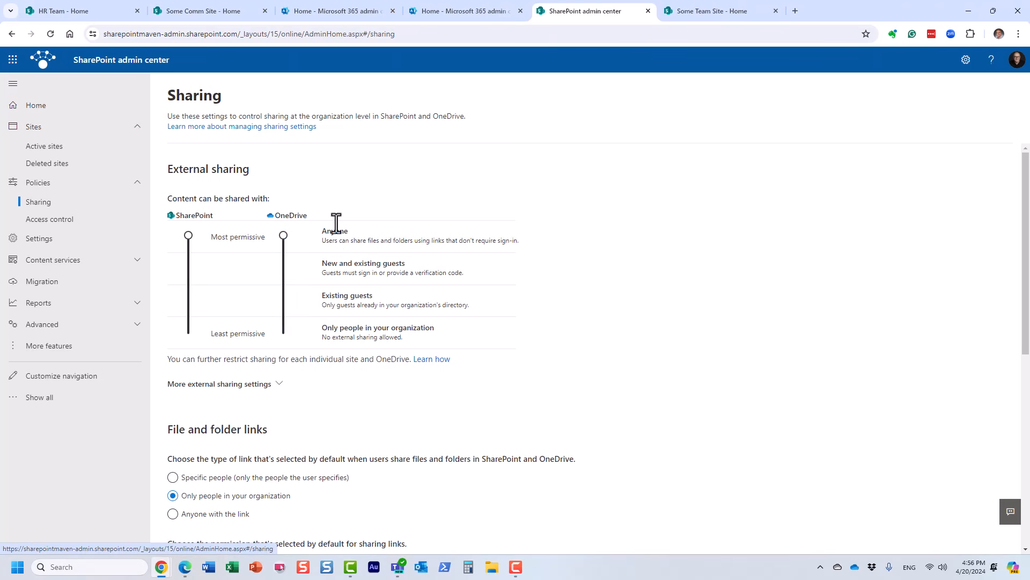
Locate Some Comm Site and Some Team Site among the active sites, select both for comparison, then clear the selection.
{"action": "left_click", "coordinate": [52, 148]}
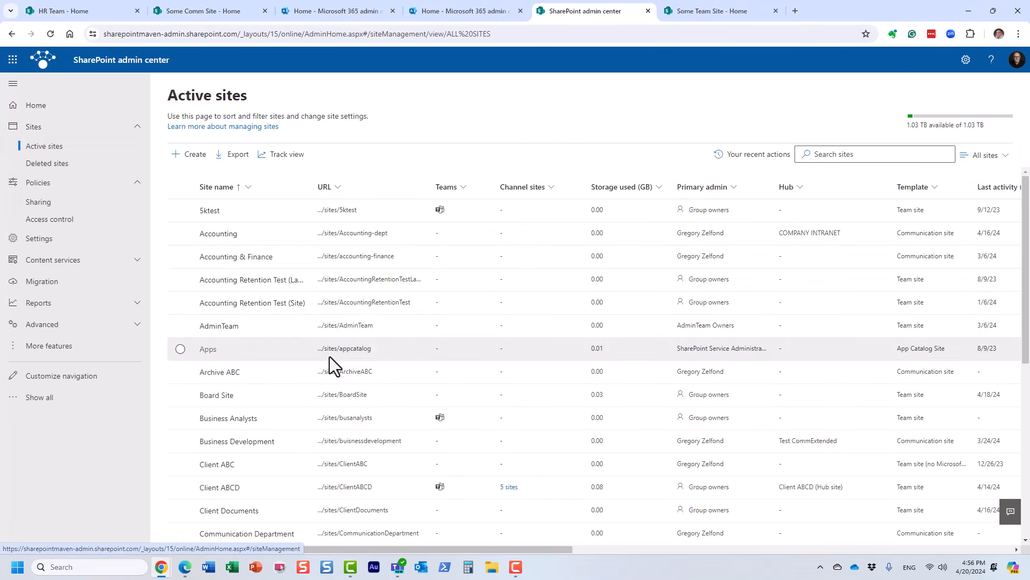
{"action": "scroll", "coordinate": [286, 332], "scroll_direction": "down", "scroll_amount": 2}
{"action": "scroll", "coordinate": [285, 332], "scroll_direction": "down", "scroll_amount": 15}
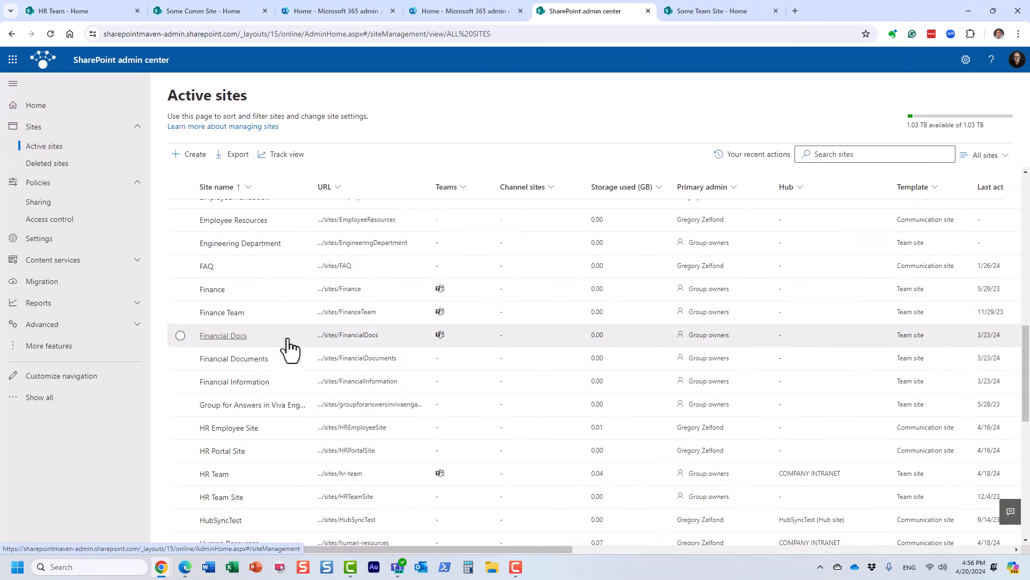
{"action": "scroll", "coordinate": [292, 376], "scroll_direction": "down", "scroll_amount": 3}
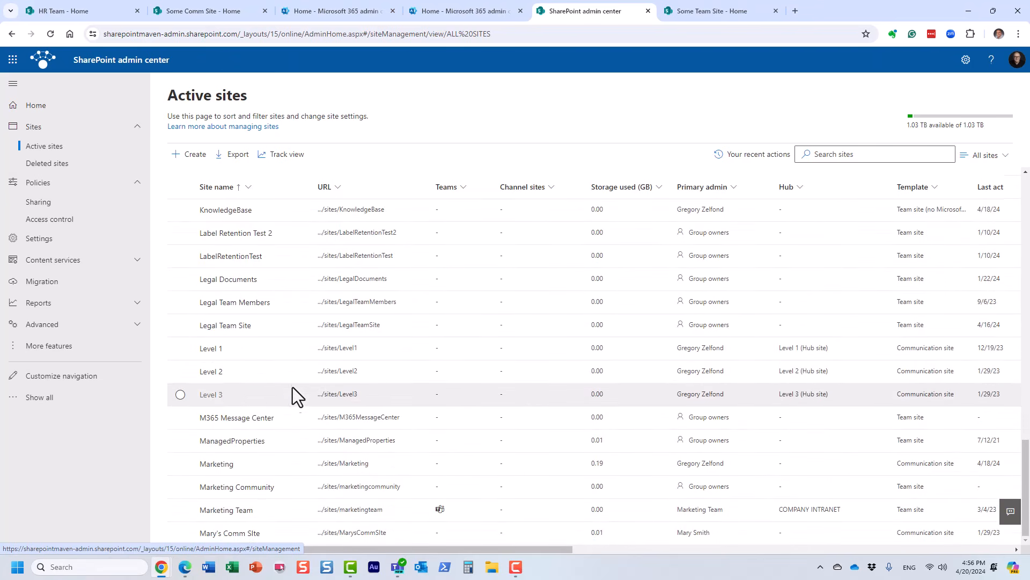
{"action": "scroll", "coordinate": [467, 395], "scroll_direction": "down", "scroll_amount": 4}
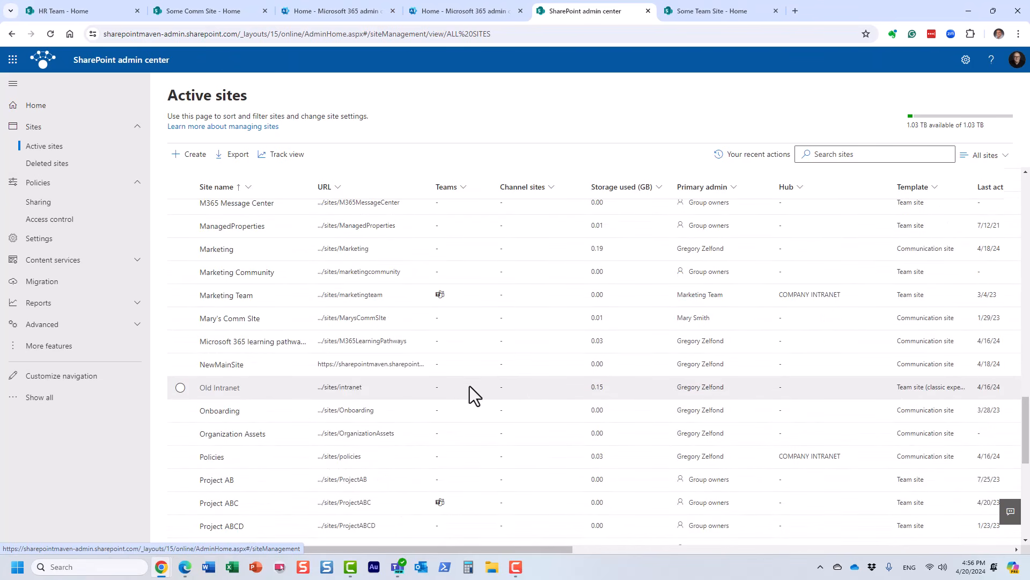
{"action": "scroll", "coordinate": [322, 397], "scroll_direction": "down", "scroll_amount": 3}
{"action": "scroll", "coordinate": [317, 407], "scroll_direction": "down", "scroll_amount": 6}
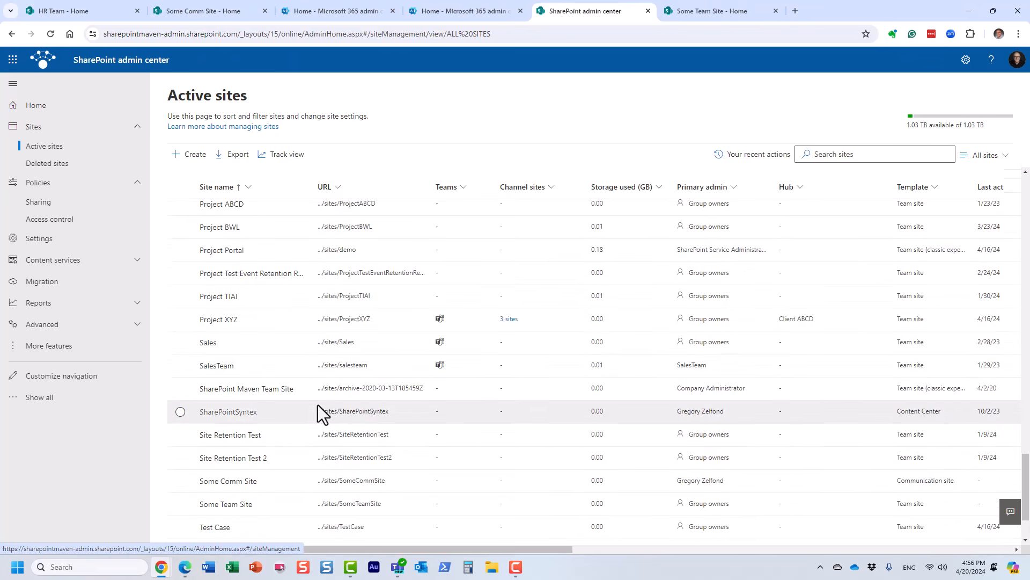
{"action": "left_click", "coordinate": [180, 394]}
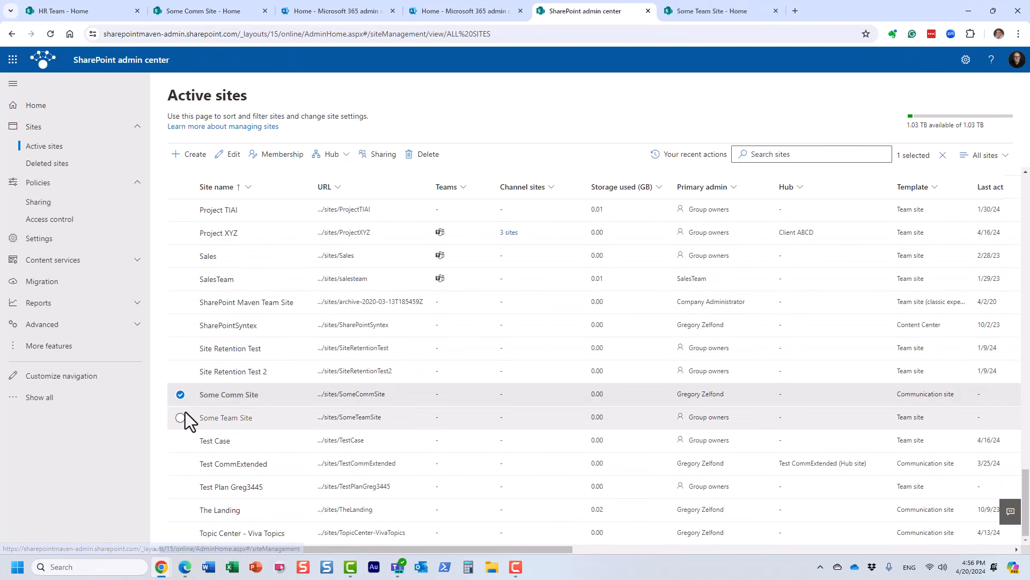
{"action": "left_click", "coordinate": [181, 417]}
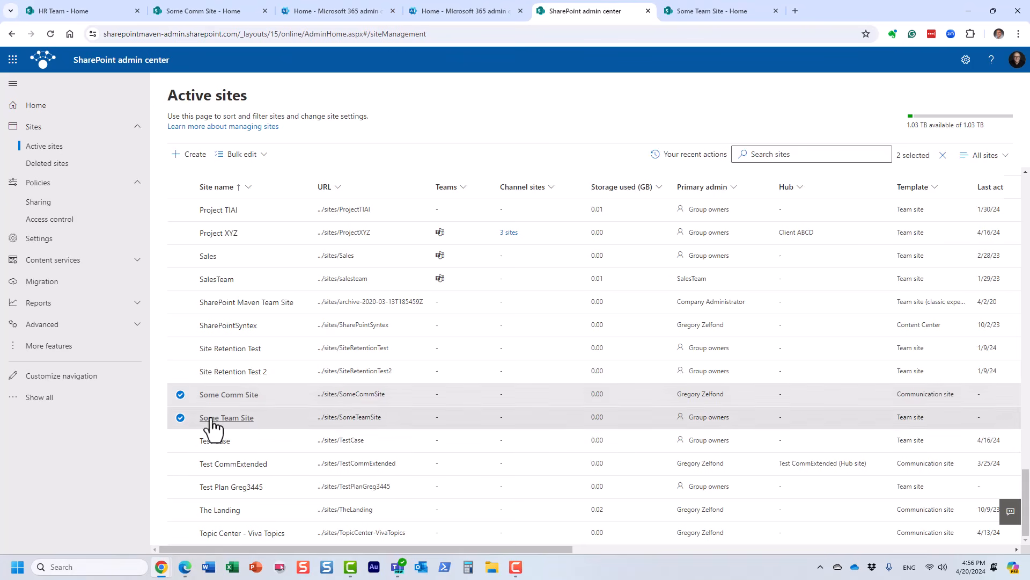
{"action": "left_click", "coordinate": [180, 418]}
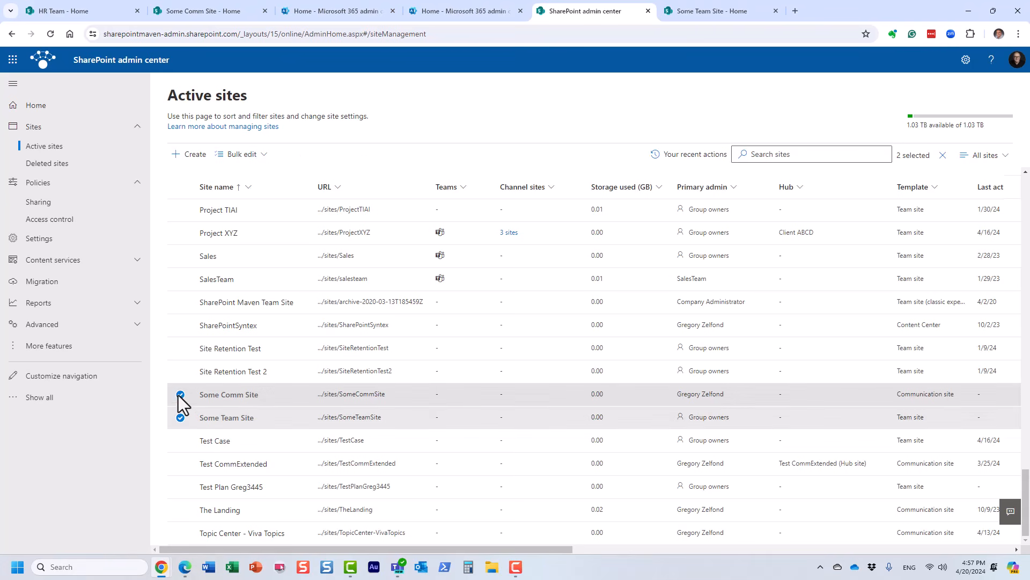
{"action": "left_click", "coordinate": [180, 416]}
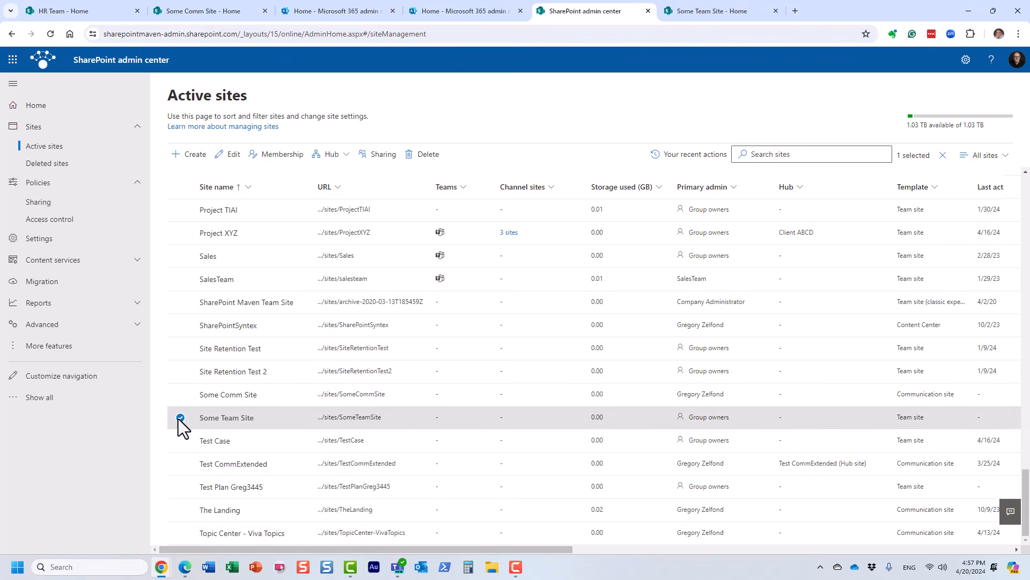
{"action": "left_click", "coordinate": [180, 418]}
Set Some Comm Site's external sharing to New and existing guests, then save and close its sharing settings.
{"action": "left_click", "coordinate": [180, 395]}
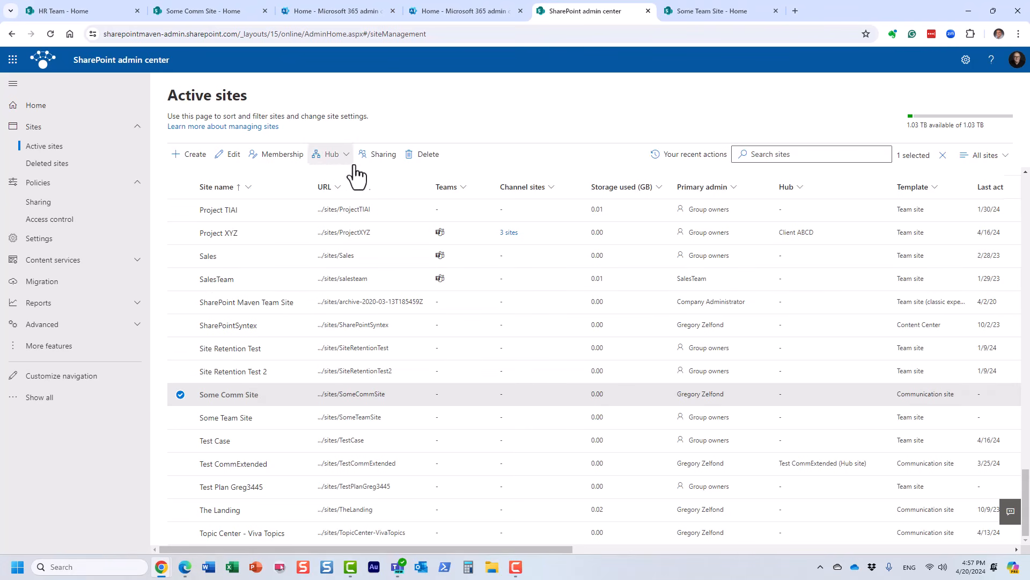
{"action": "left_click", "coordinate": [379, 159]}
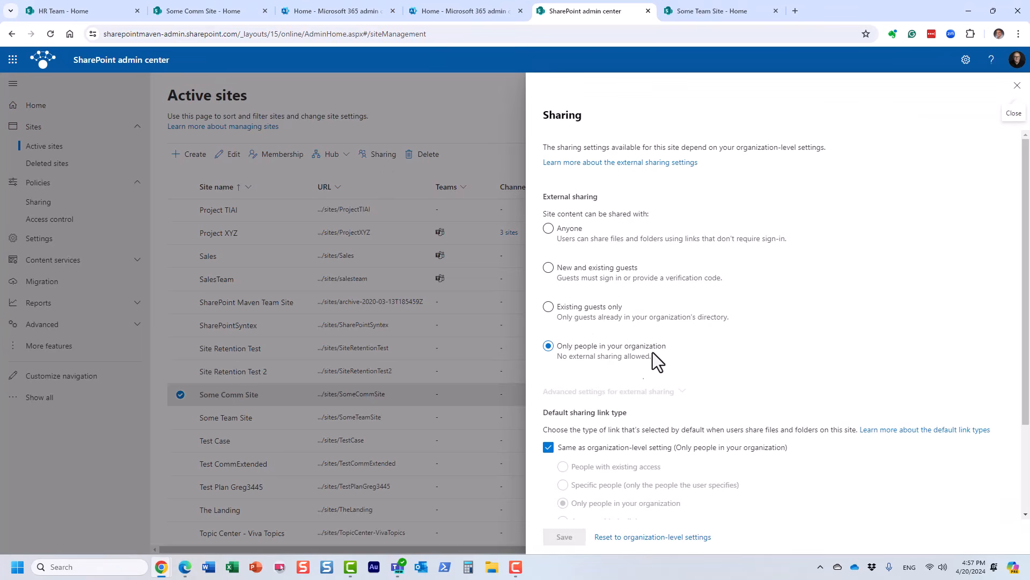
{"action": "left_click", "coordinate": [548, 268]}
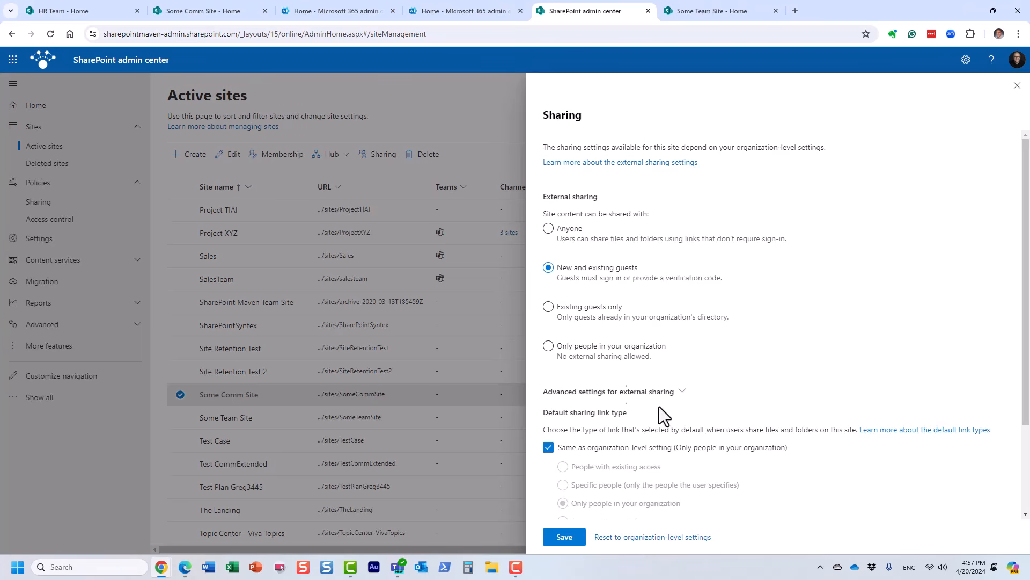
{"action": "left_click", "coordinate": [575, 538]}
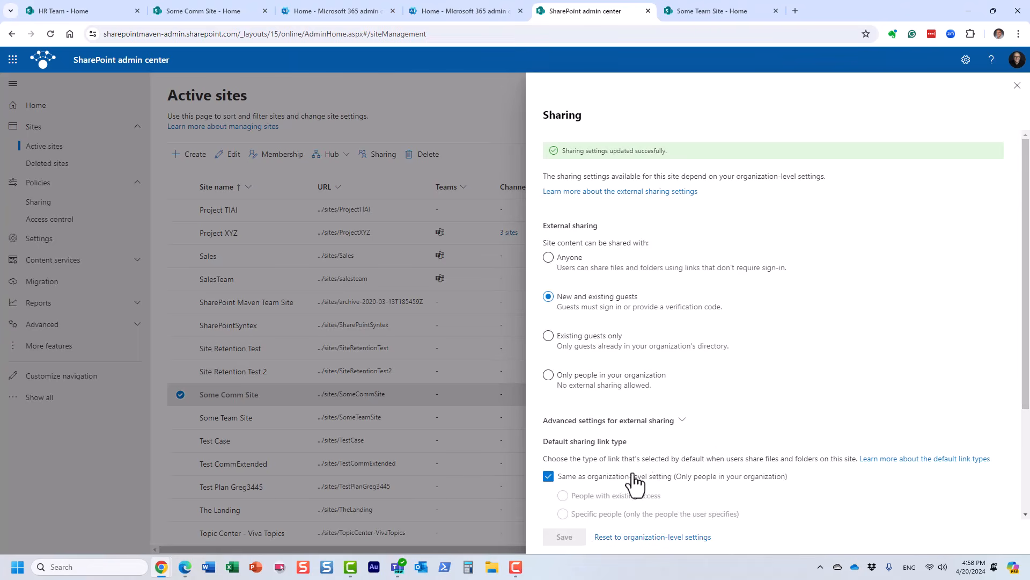
{"action": "left_click", "coordinate": [1016, 87]}
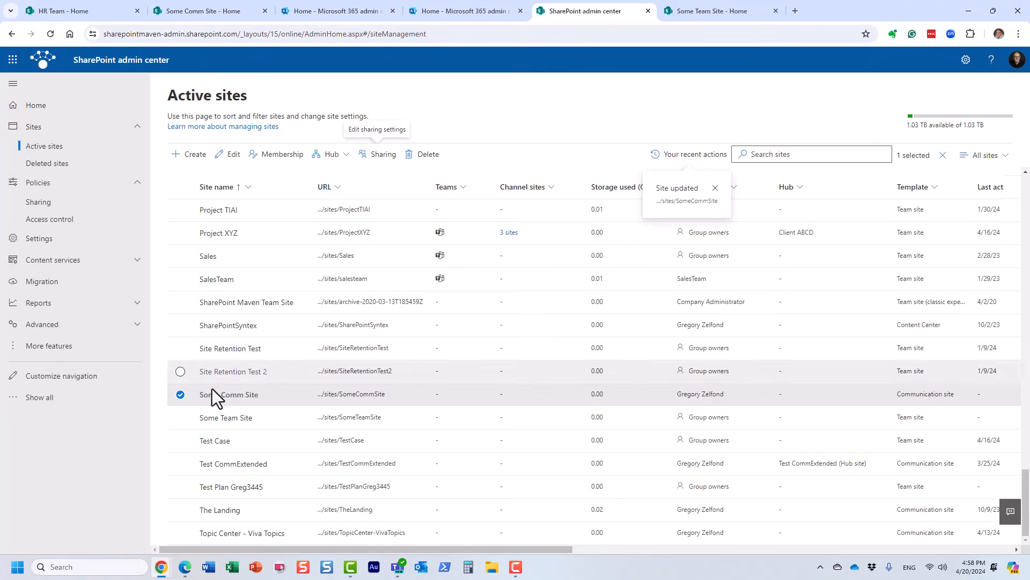
Set Some Team Site's external sharing to Only people in your organization, save and close the settings, then deselect the site.
{"action": "left_click", "coordinate": [180, 418]}
{"action": "left_click", "coordinate": [180, 395]}
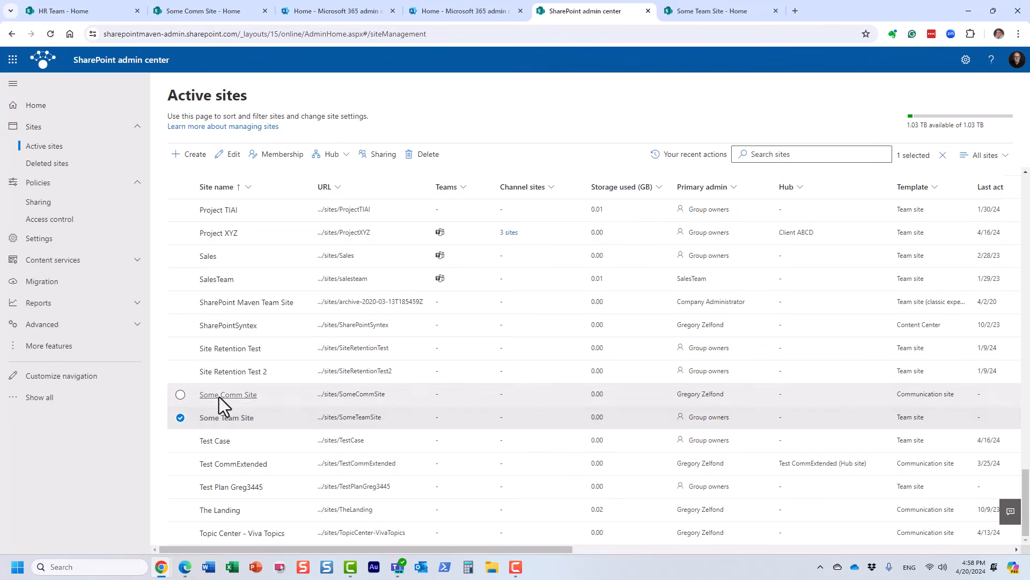
{"action": "left_click", "coordinate": [377, 156]}
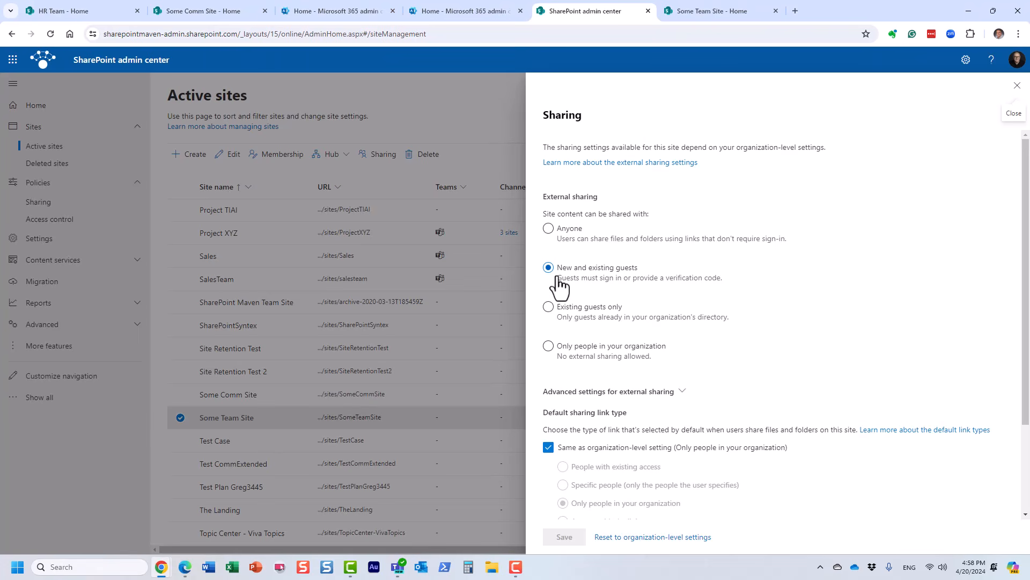
{"action": "left_click", "coordinate": [548, 346]}
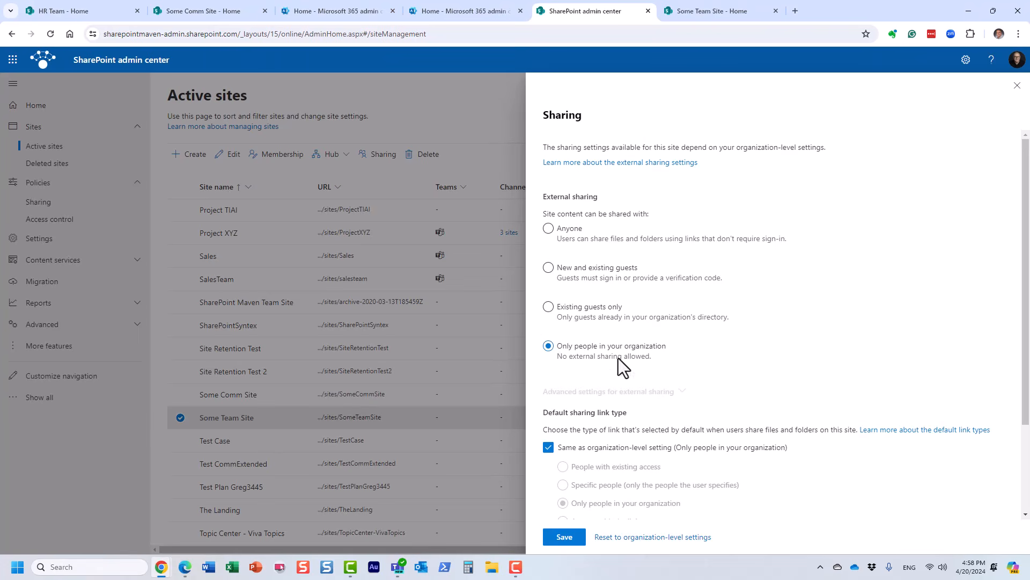
{"action": "left_click", "coordinate": [570, 537]}
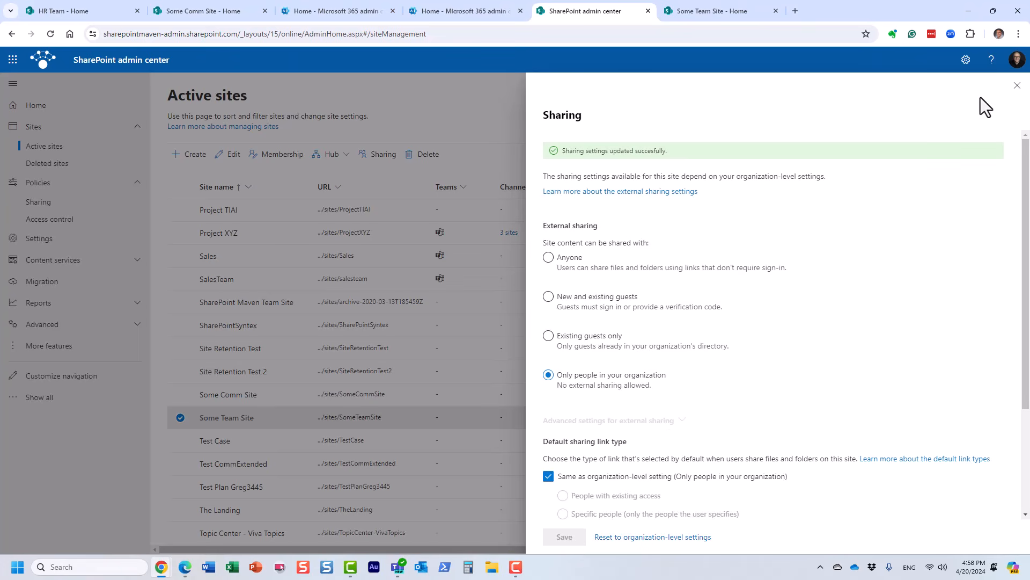
{"action": "left_click", "coordinate": [1016, 93]}
{"action": "left_click", "coordinate": [181, 419]}
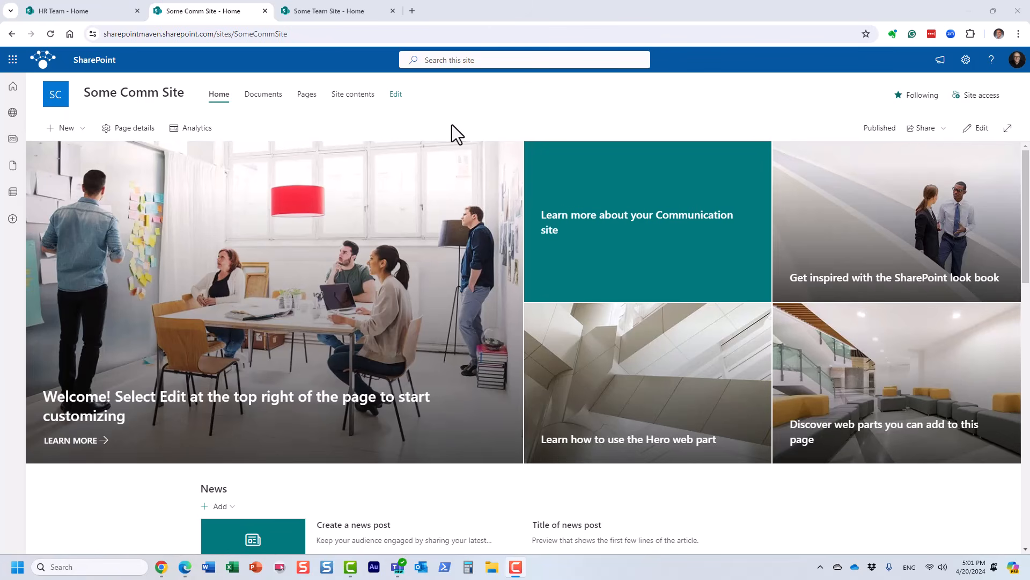
Share the Client Files folder in Some Comm Site's Documents library with a colleague, granting edit access.
{"action": "left_click", "coordinate": [267, 101]}
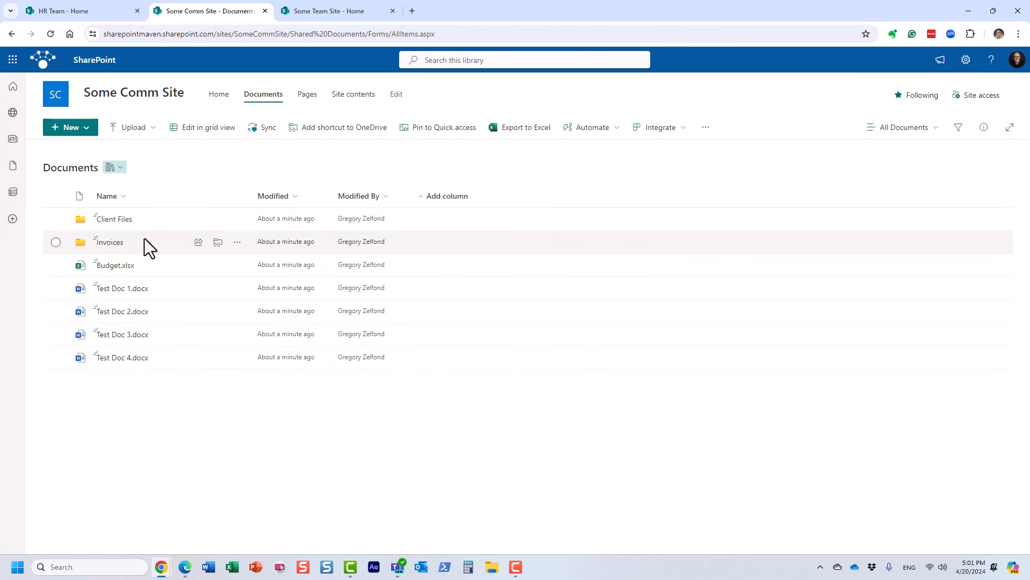
{"action": "right_click", "coordinate": [117, 220]}
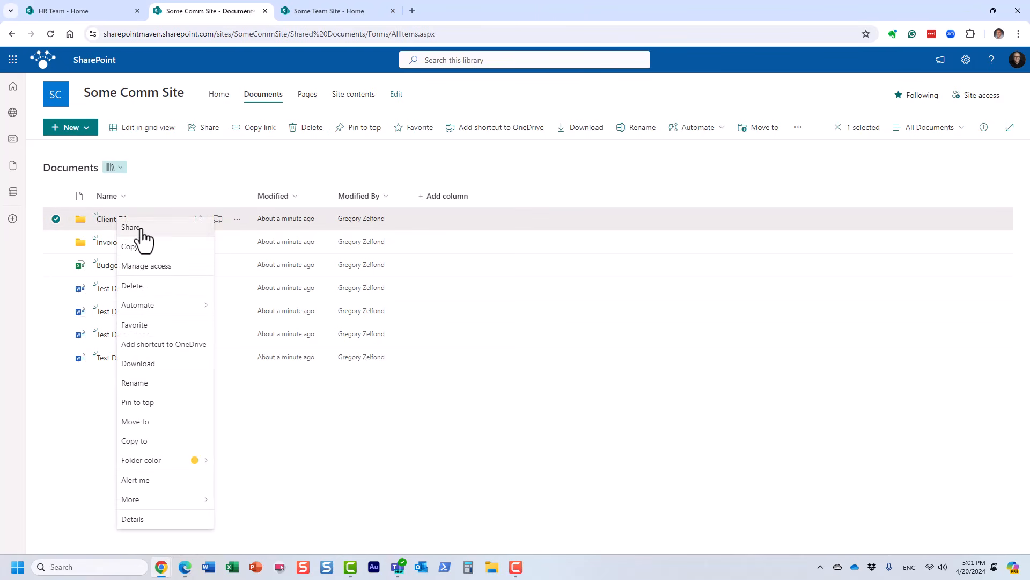
{"action": "left_click", "coordinate": [140, 227]}
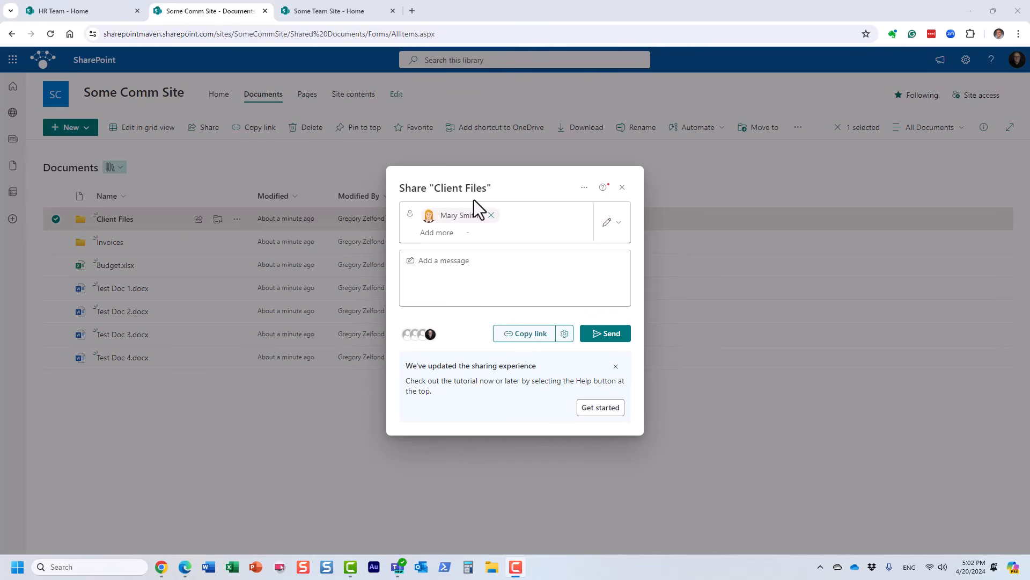
{"action": "left_click", "coordinate": [609, 333]}
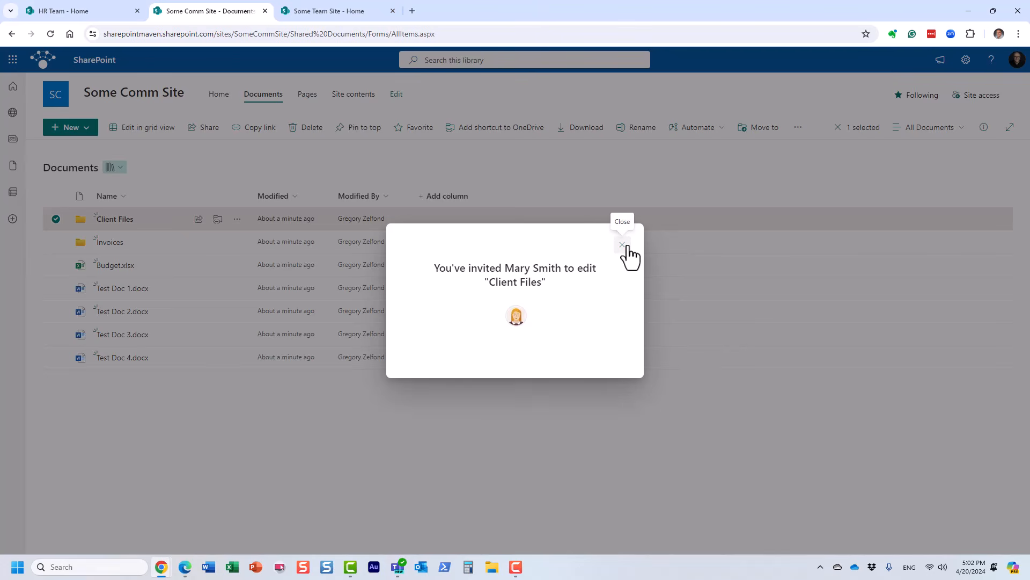
{"action": "left_click", "coordinate": [626, 248]}
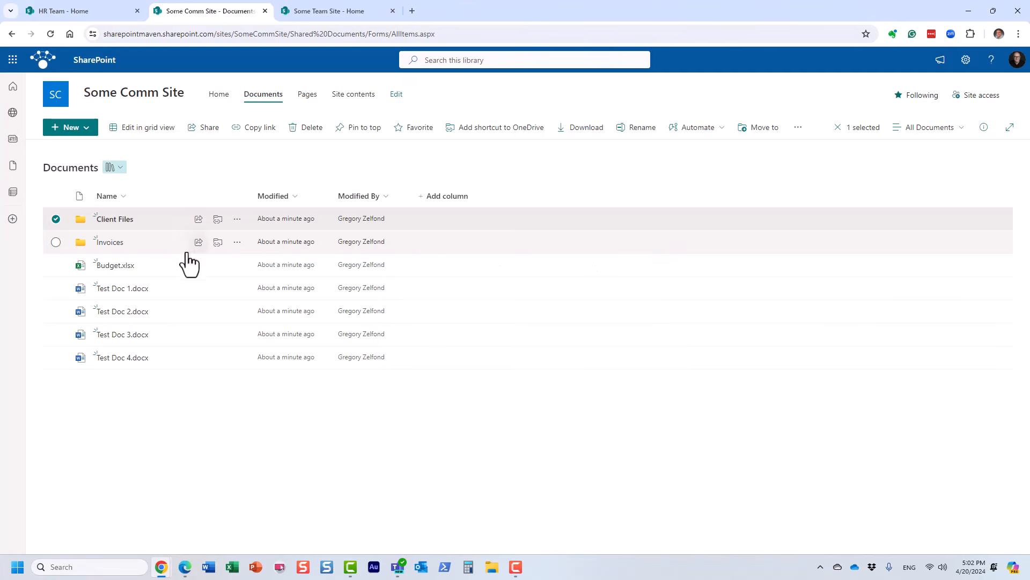
Review the people, groups and sharing links that have access to the Client Files folder through Manage Access.
{"action": "right_click", "coordinate": [124, 226]}
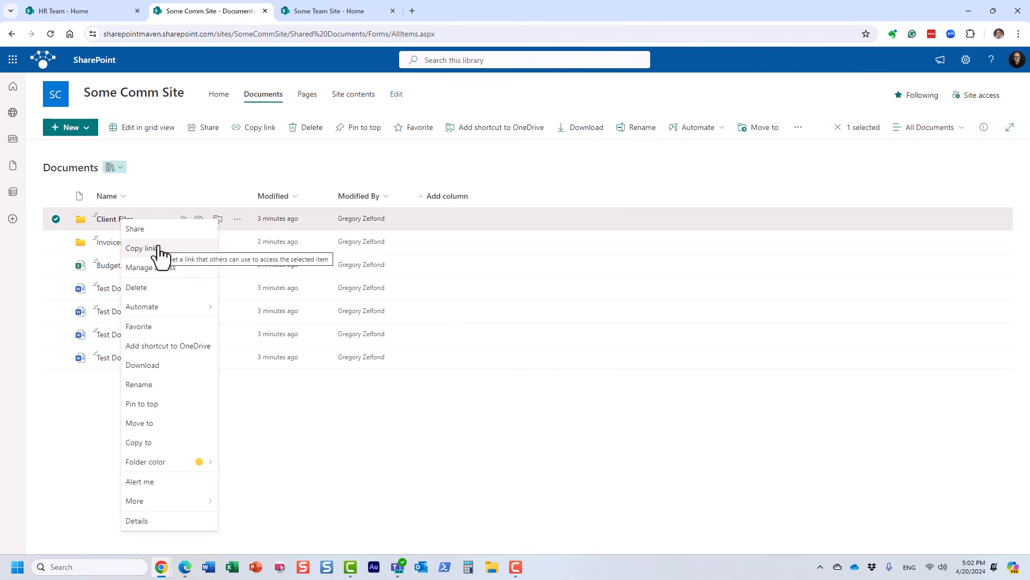
{"action": "left_click", "coordinate": [272, 171]}
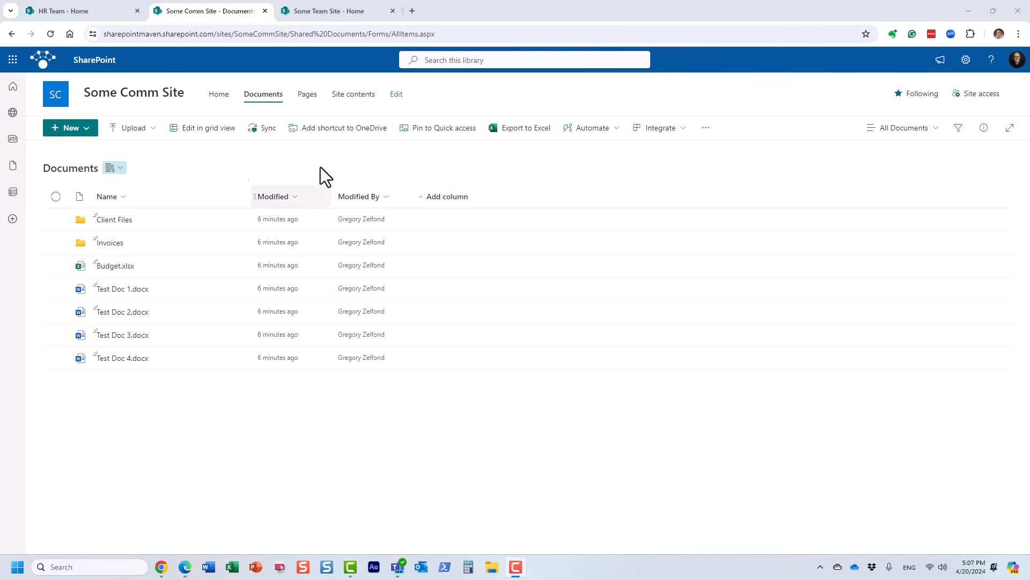
{"action": "right_click", "coordinate": [127, 230]}
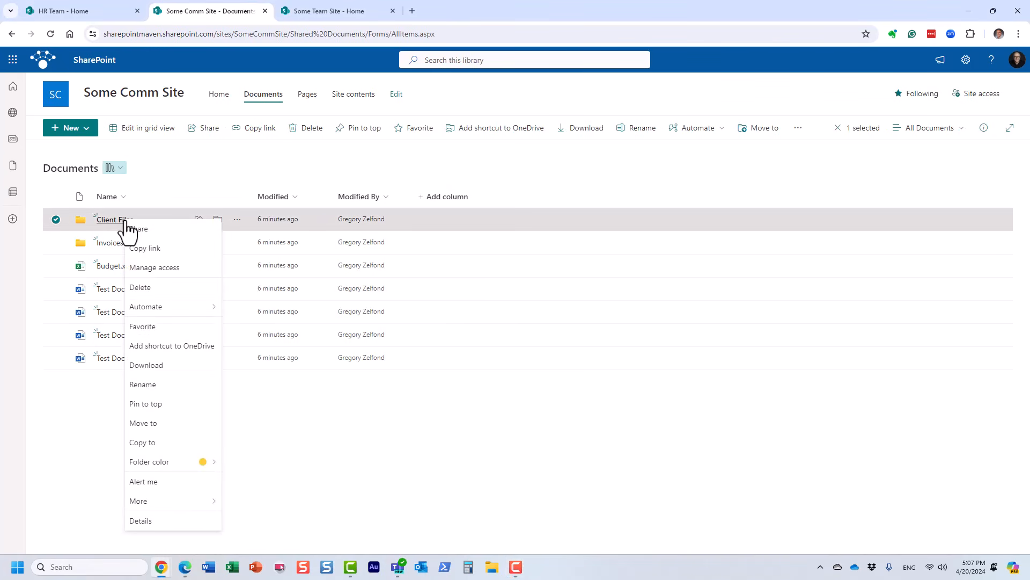
{"action": "left_click", "coordinate": [177, 274]}
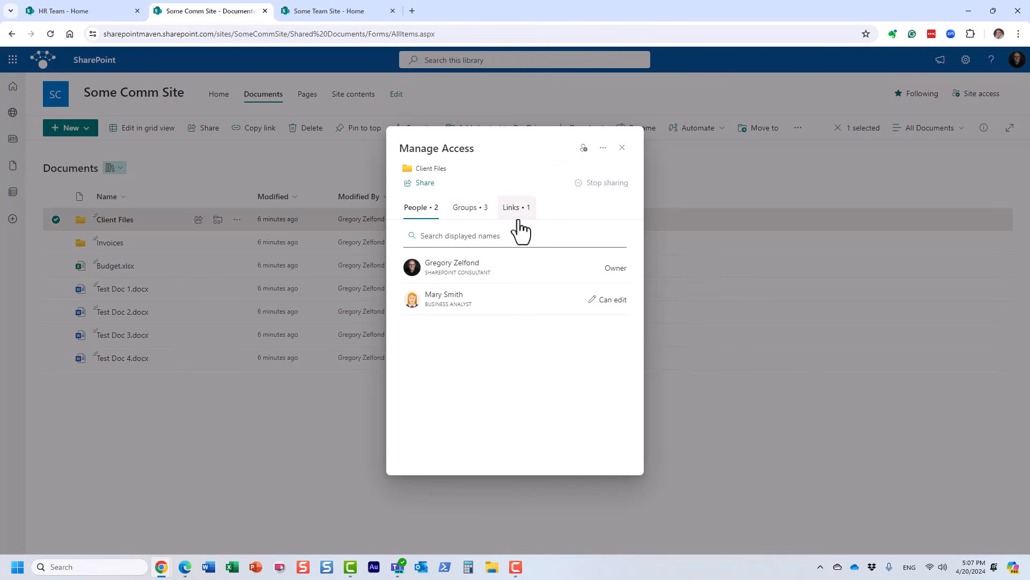
{"action": "left_click", "coordinate": [471, 212]}
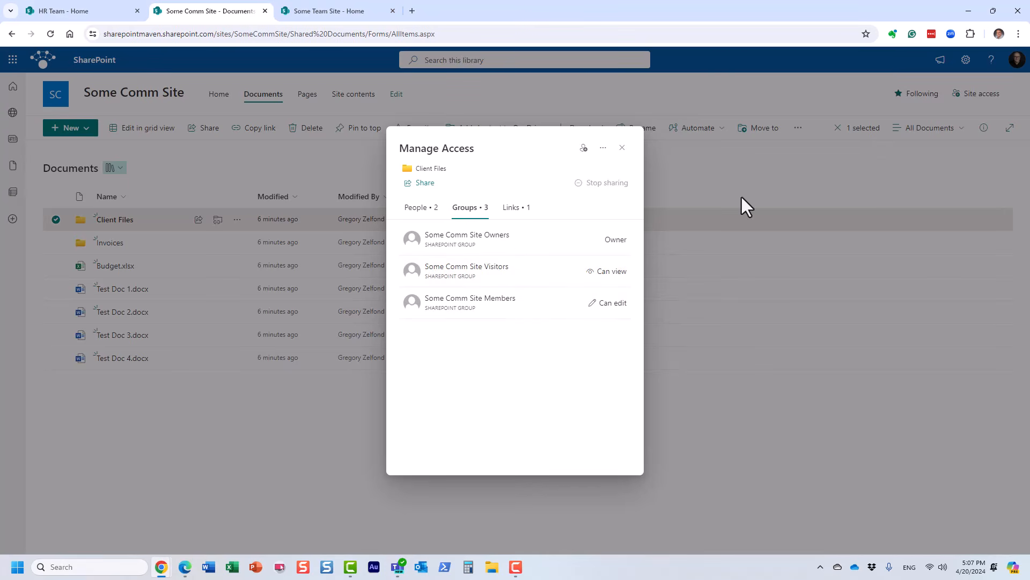
{"action": "left_click", "coordinate": [422, 216]}
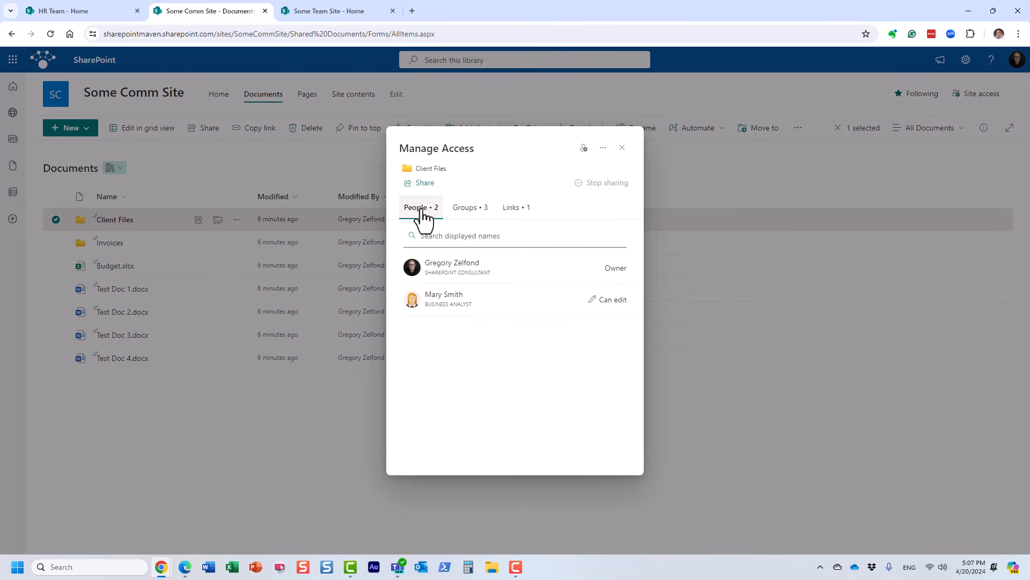
{"action": "left_click", "coordinate": [520, 218]}
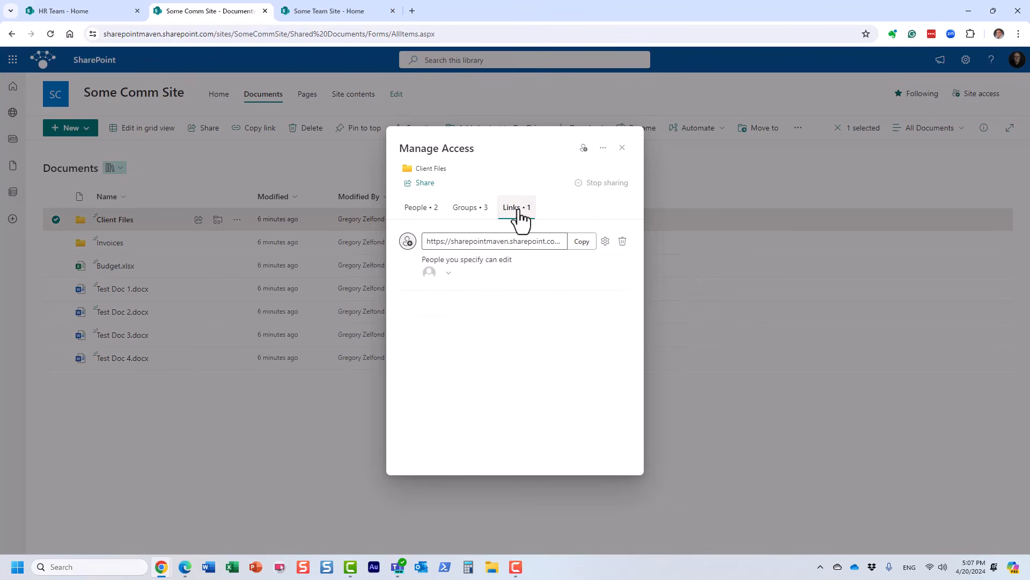
Remove the business analyst's direct access to the Client Files folder.
{"action": "left_click", "coordinate": [419, 210]}
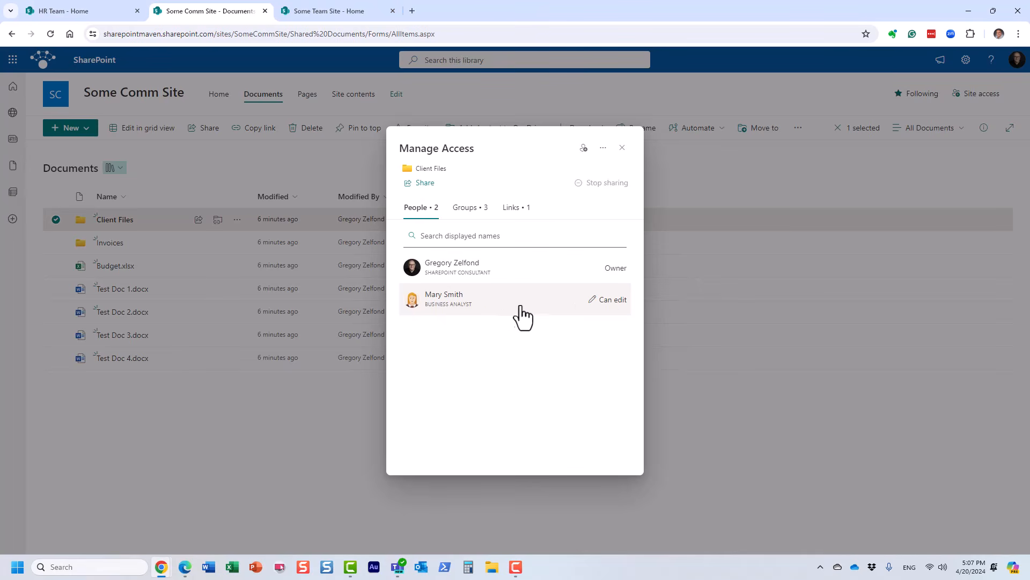
{"action": "left_click", "coordinate": [605, 302]}
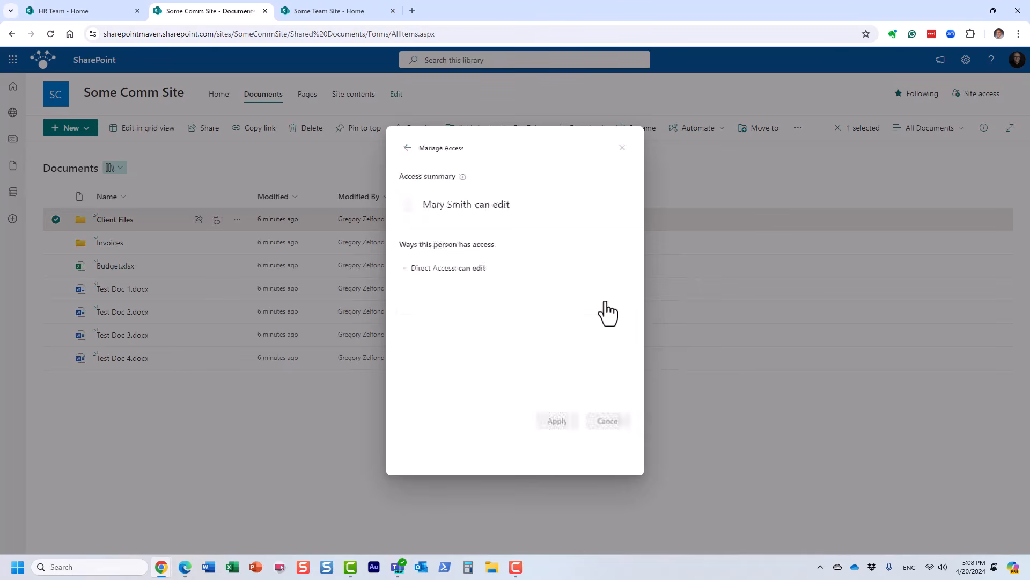
{"action": "left_click", "coordinate": [478, 271]}
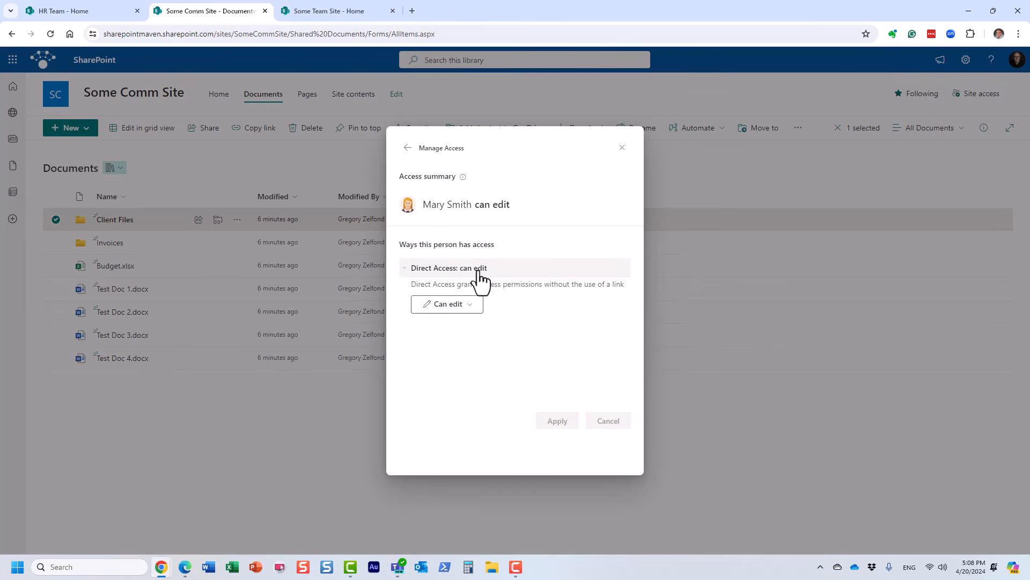
{"action": "left_click", "coordinate": [469, 307]}
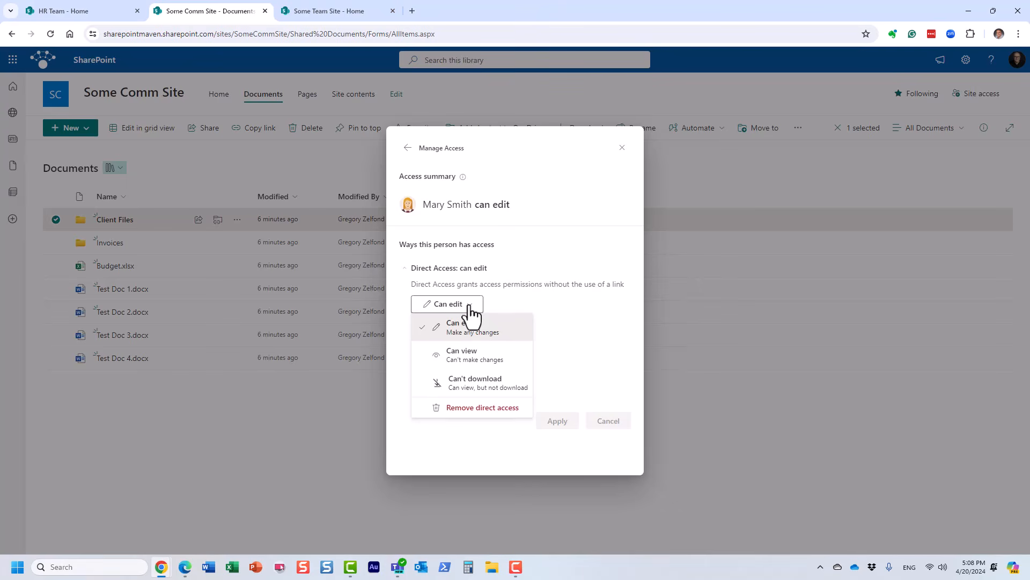
{"action": "left_click", "coordinate": [486, 411]}
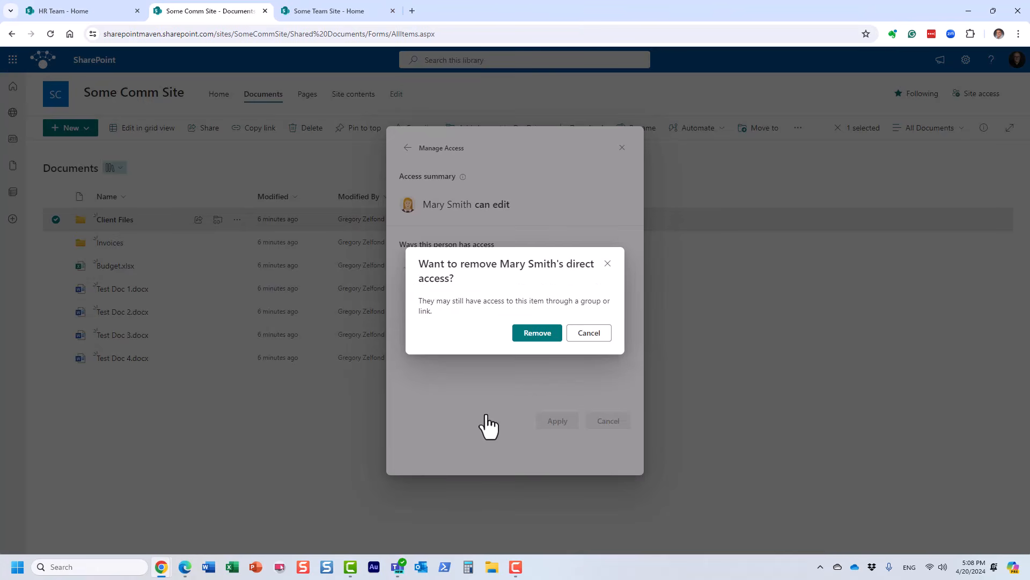
{"action": "left_click", "coordinate": [528, 340]}
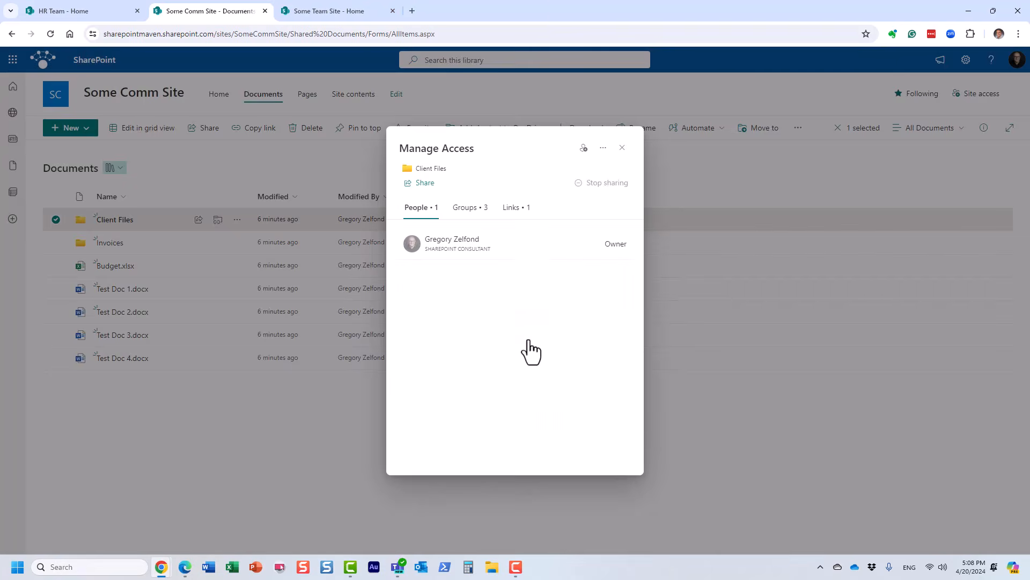
Check who the Client Files sharing link works for, delete the link, and close Manage Access.
{"action": "left_click", "coordinate": [520, 227]}
{"action": "left_click", "coordinate": [449, 275]}
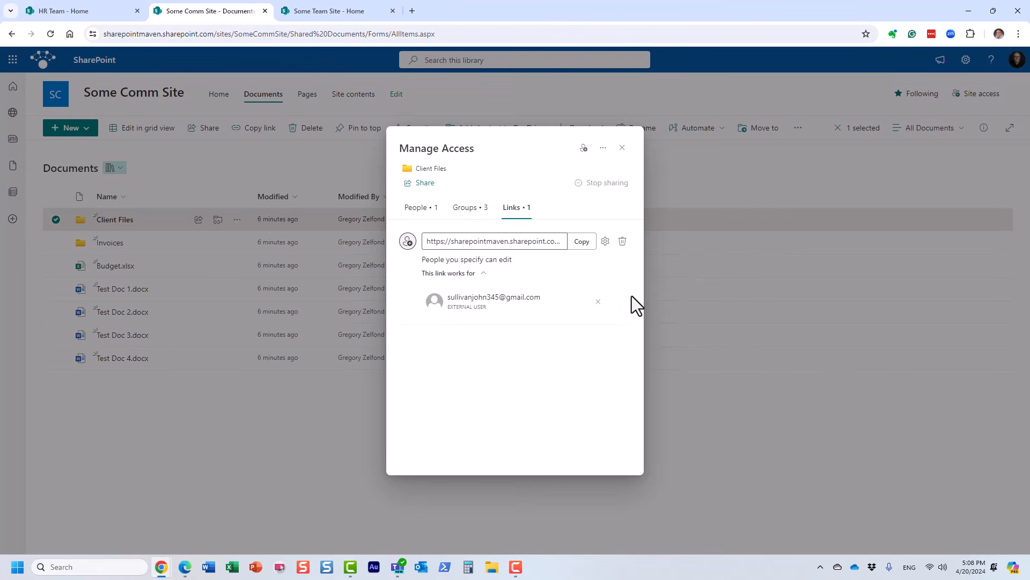
{"action": "left_click", "coordinate": [623, 241]}
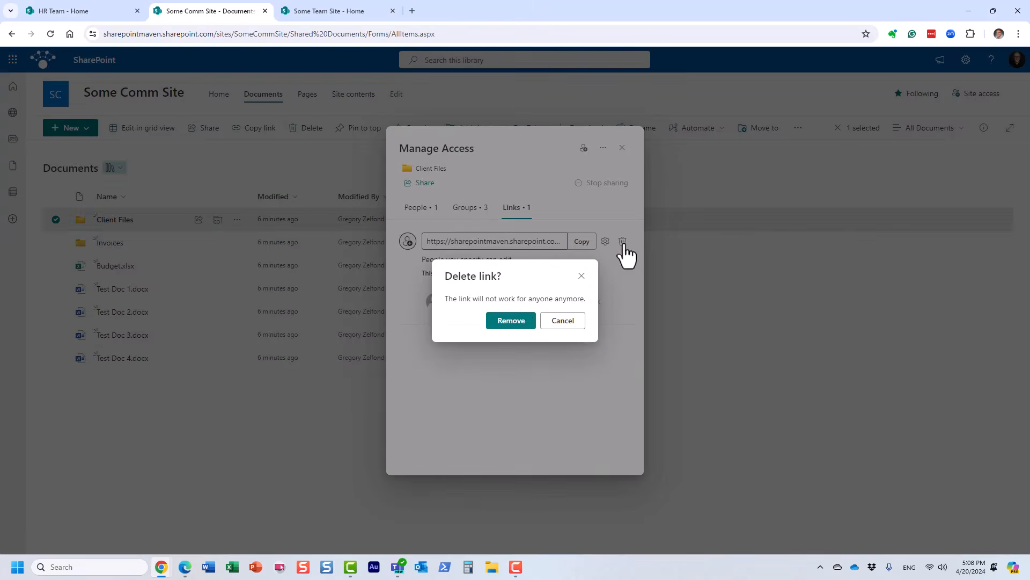
{"action": "left_click", "coordinate": [522, 321]}
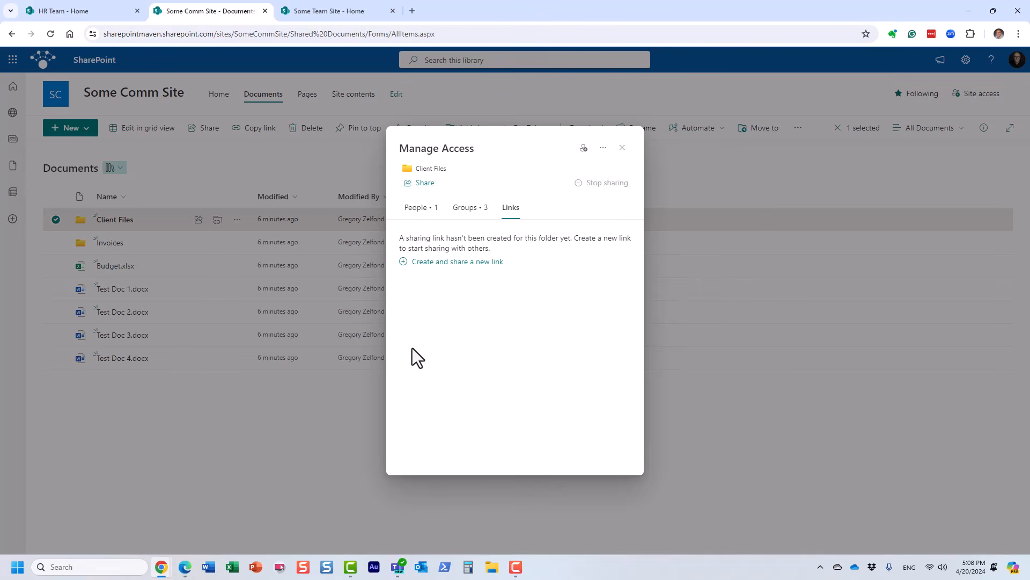
{"action": "left_click", "coordinate": [622, 148]}
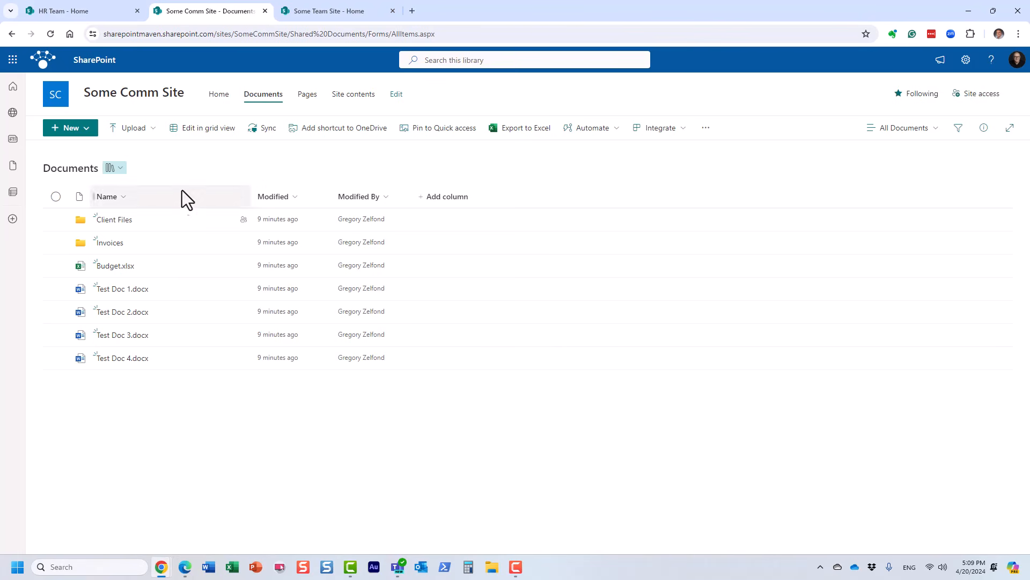
{"action": "right_click", "coordinate": [126, 223]}
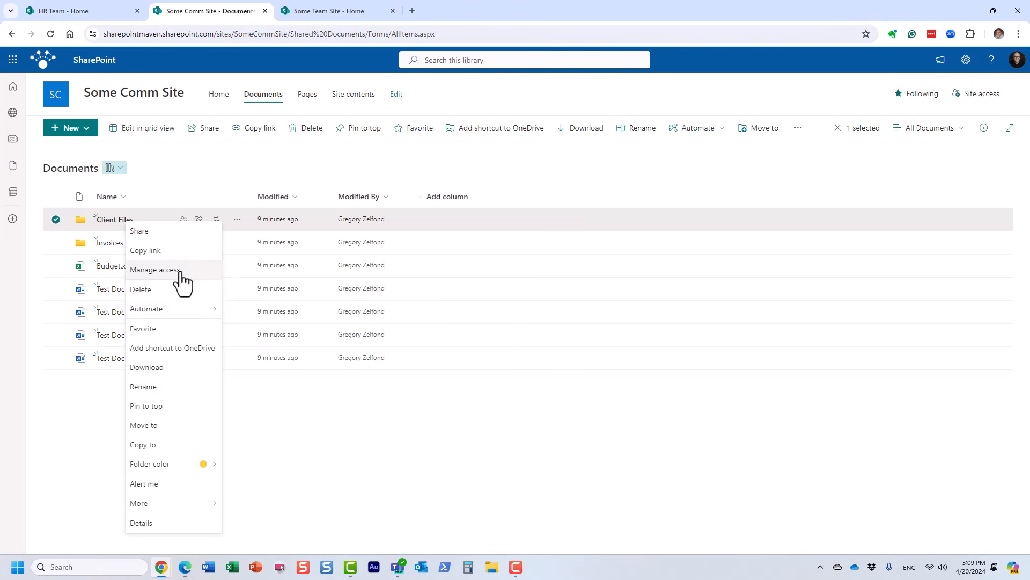
{"action": "left_click", "coordinate": [356, 161]}
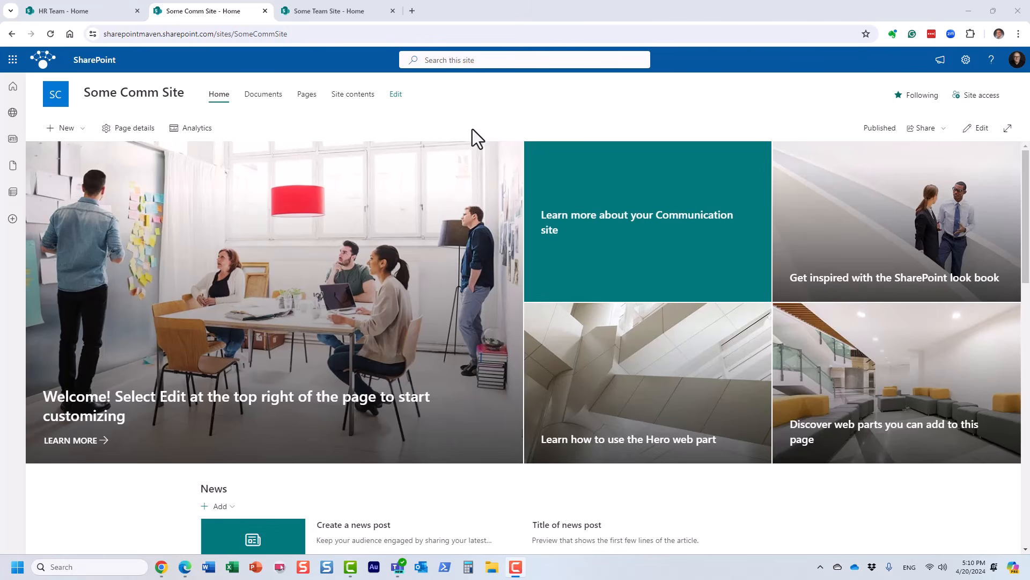
Review Some Comm Site's owners, members and visitors in Site access, and set Everyone except external users to Edit.
{"action": "left_click", "coordinate": [978, 97]}
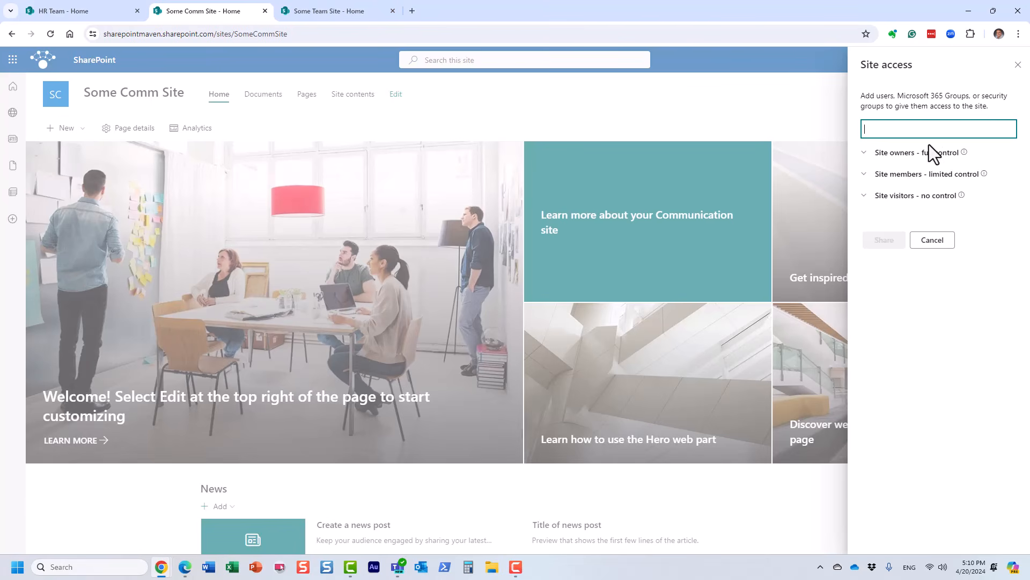
{"action": "left_click", "coordinate": [929, 153]}
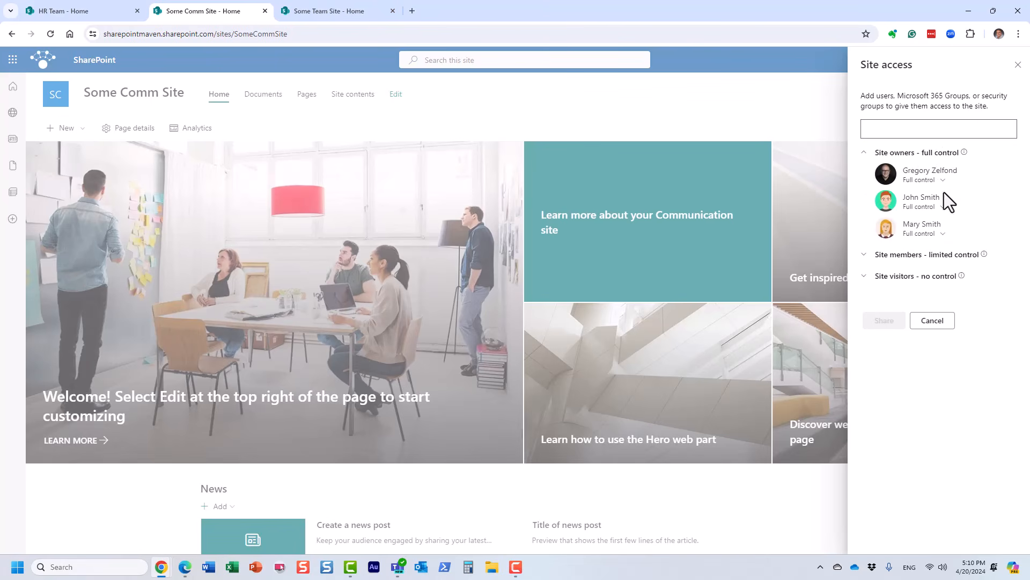
{"action": "left_click", "coordinate": [956, 256]}
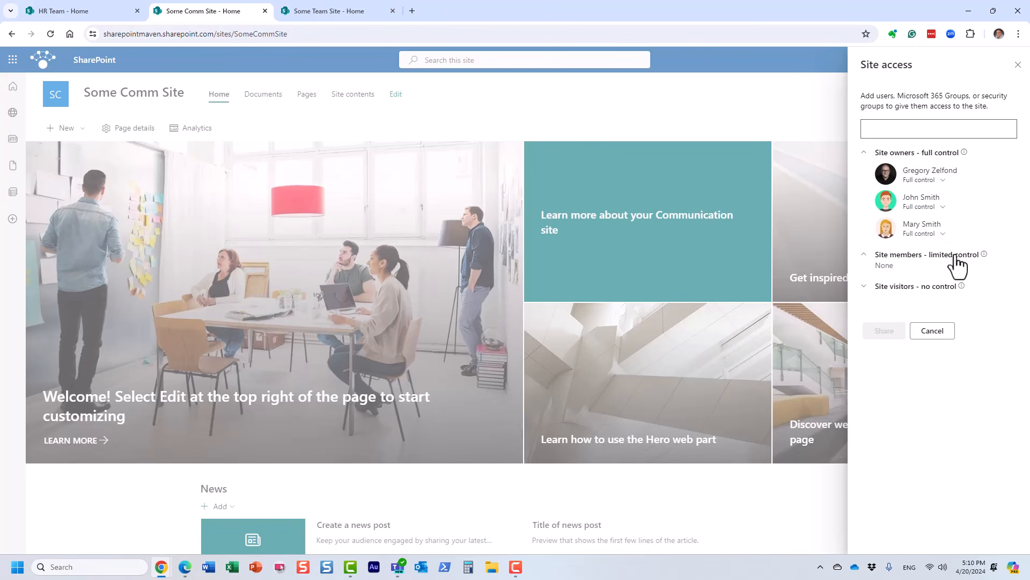
{"action": "left_click", "coordinate": [933, 289]}
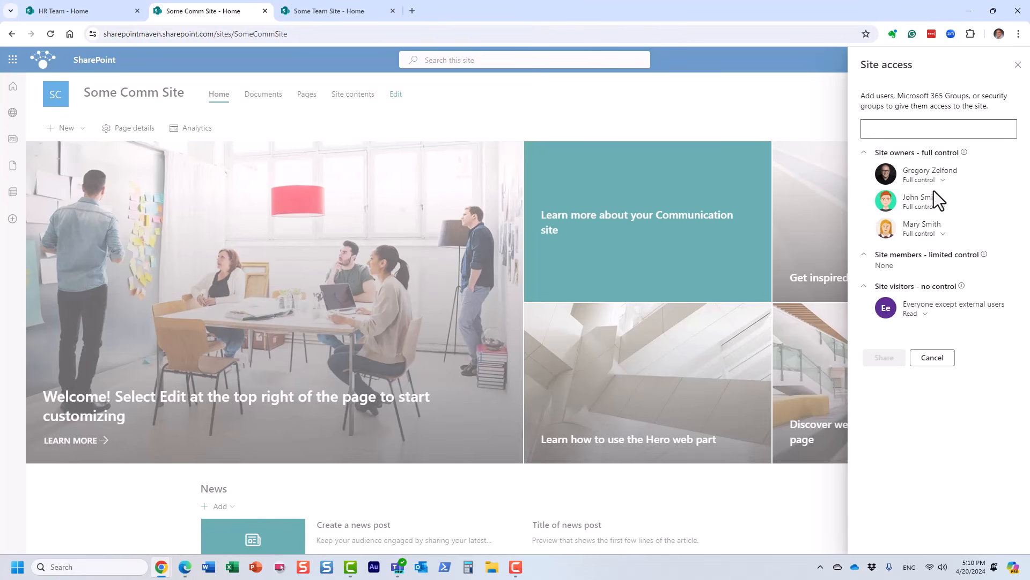
{"action": "left_click", "coordinate": [925, 316]}
{"action": "left_click", "coordinate": [921, 349]}
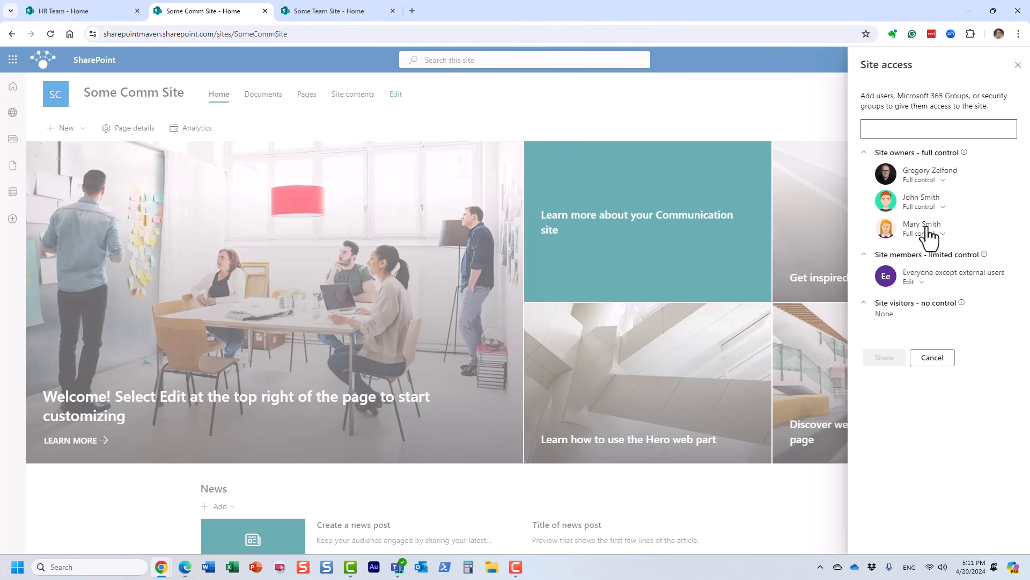
{"action": "left_click", "coordinate": [932, 357]}
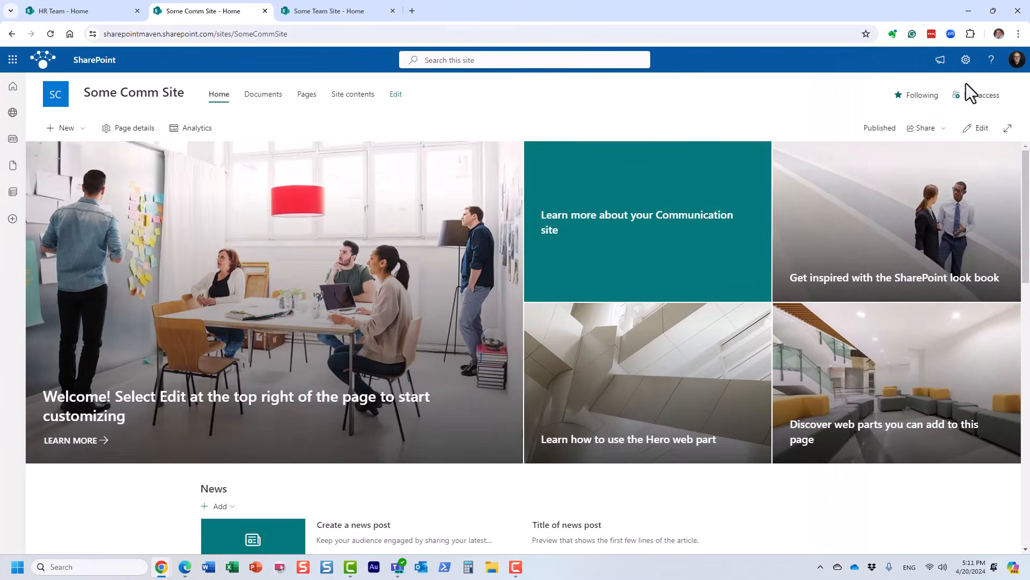
View the Delete site option in Some Comm Site's Site Information, then cancel the deletion and close the settings.
{"action": "left_click", "coordinate": [966, 60]}
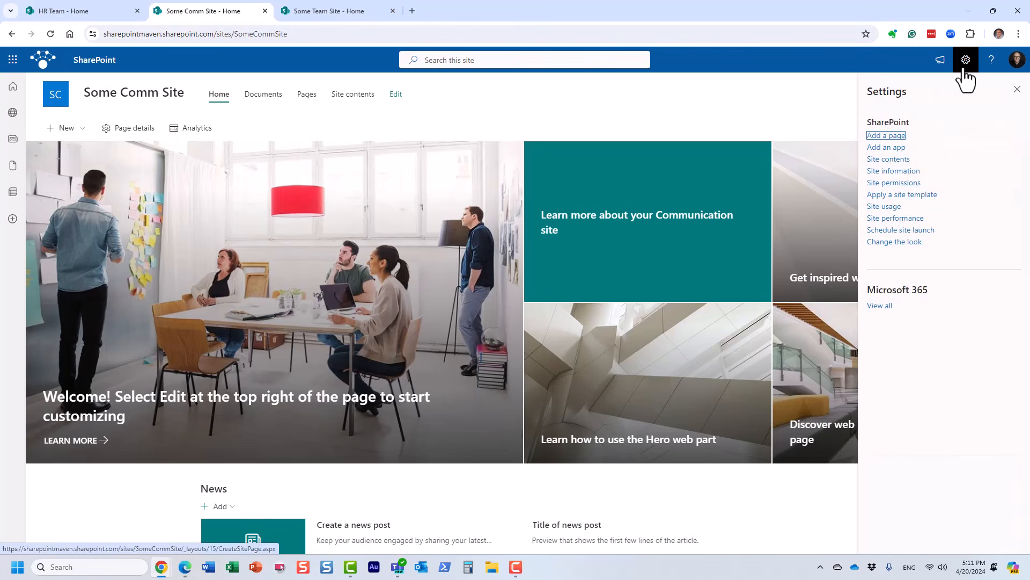
{"action": "left_click", "coordinate": [912, 172]}
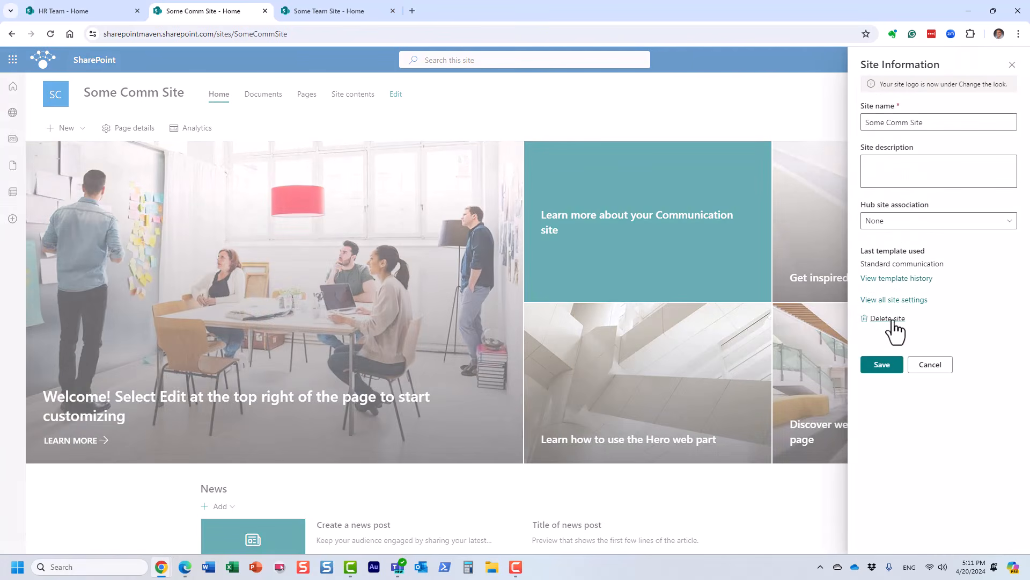
{"action": "left_click", "coordinate": [891, 320]}
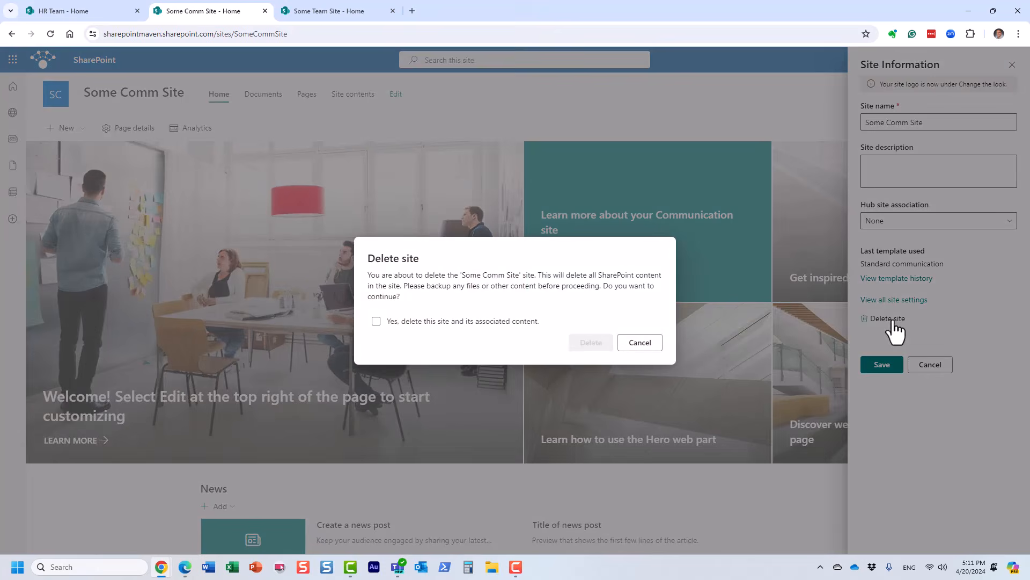
{"action": "left_click", "coordinate": [640, 342]}
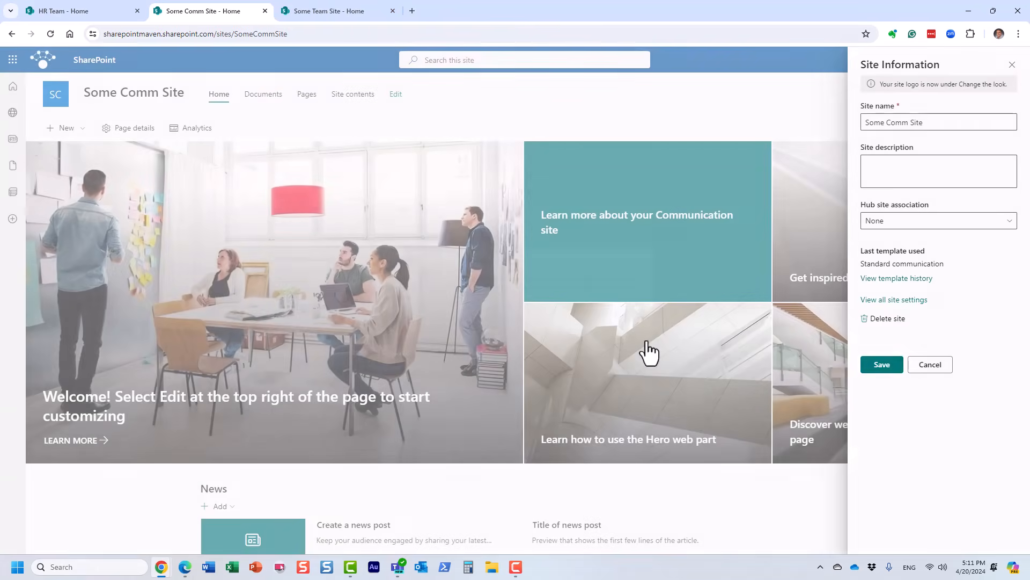
{"action": "left_click", "coordinate": [937, 368]}
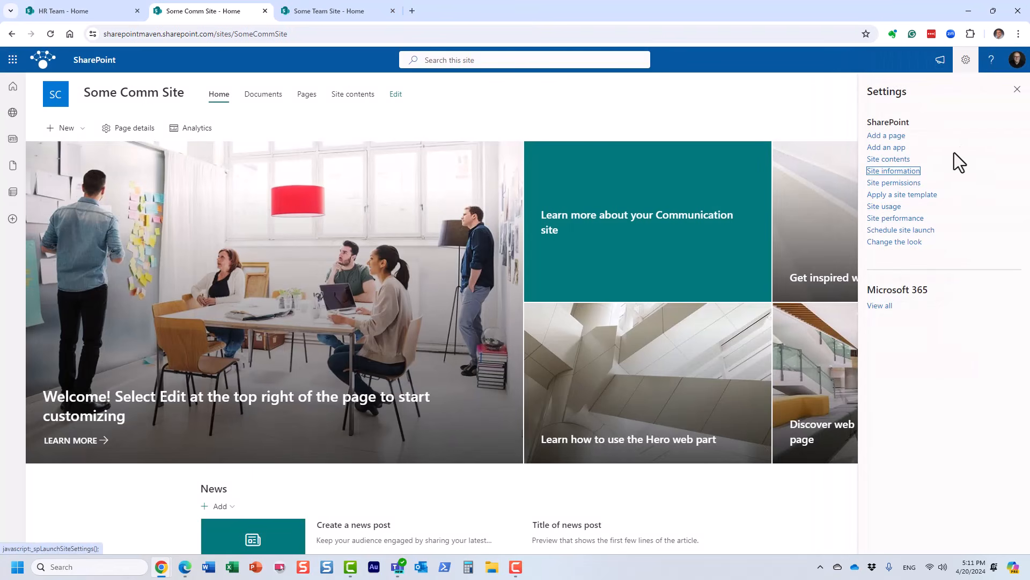
In Some Comm Site's site permissions, reduce the second and third site owners to Edit permission.
{"action": "left_click", "coordinate": [900, 185]}
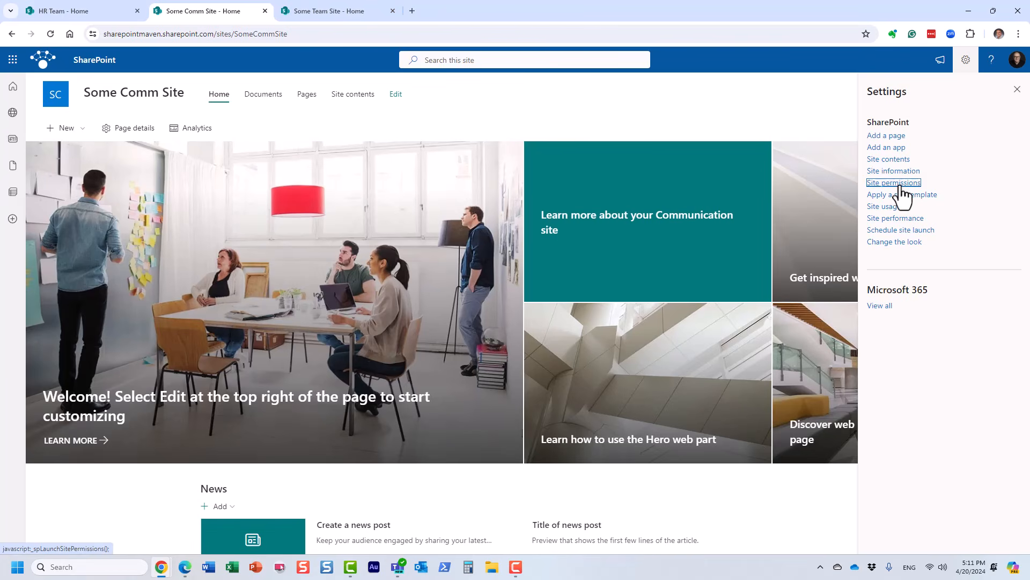
{"action": "left_click", "coordinate": [915, 126]}
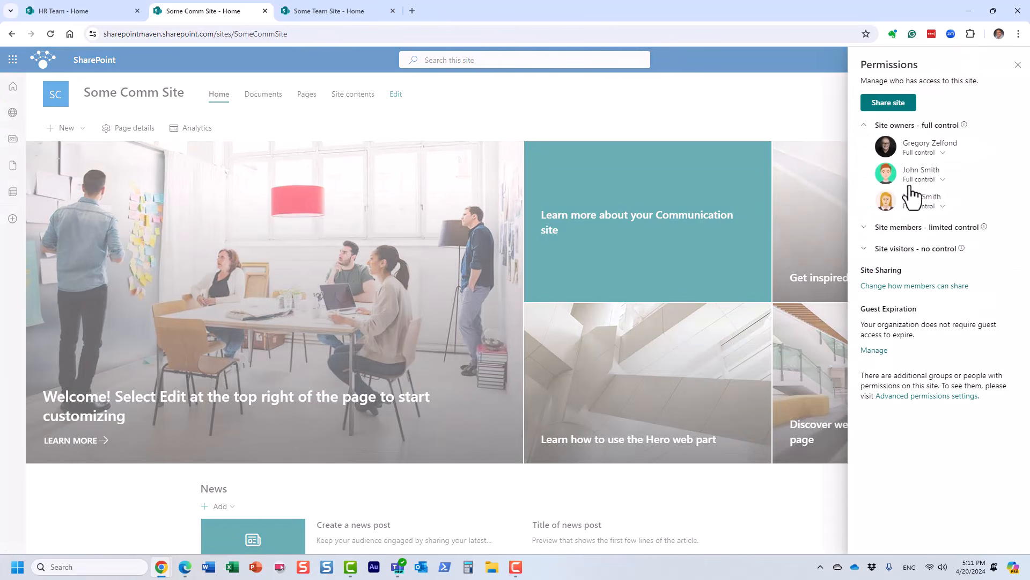
{"action": "left_click", "coordinate": [897, 230]}
{"action": "left_click", "coordinate": [907, 276]}
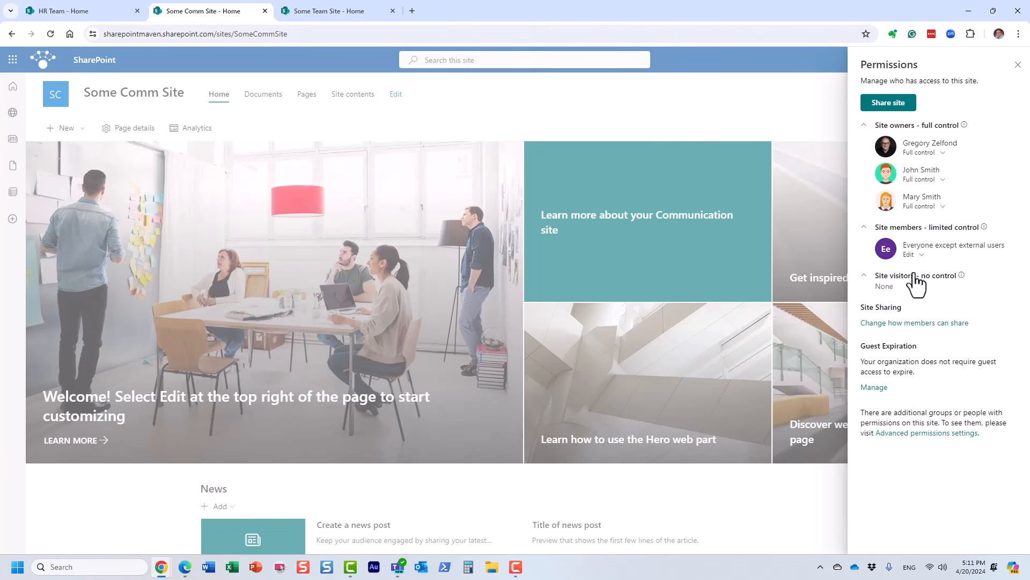
{"action": "left_click", "coordinate": [943, 180]}
{"action": "left_click", "coordinate": [929, 214]}
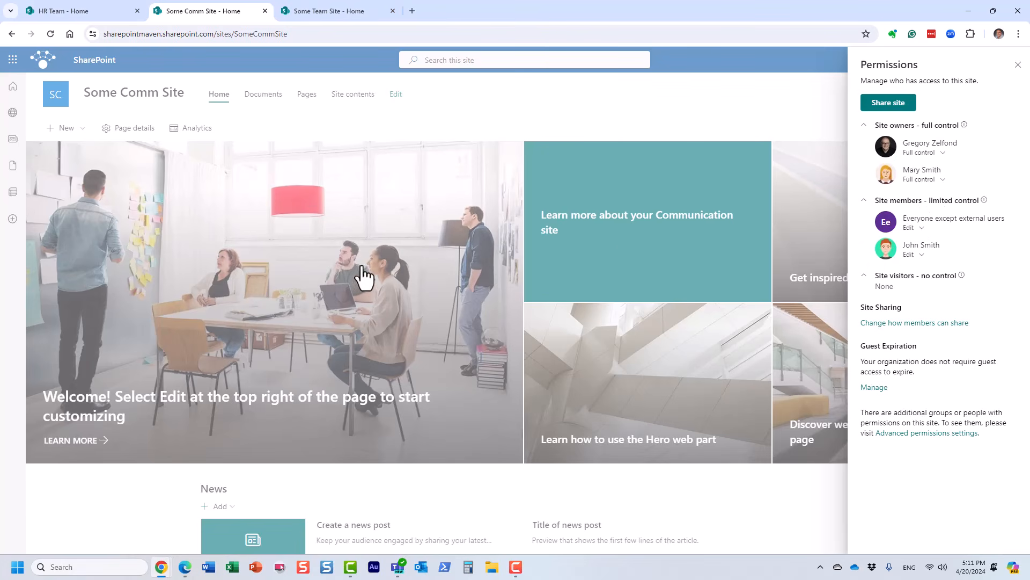
{"action": "left_click", "coordinate": [944, 179]}
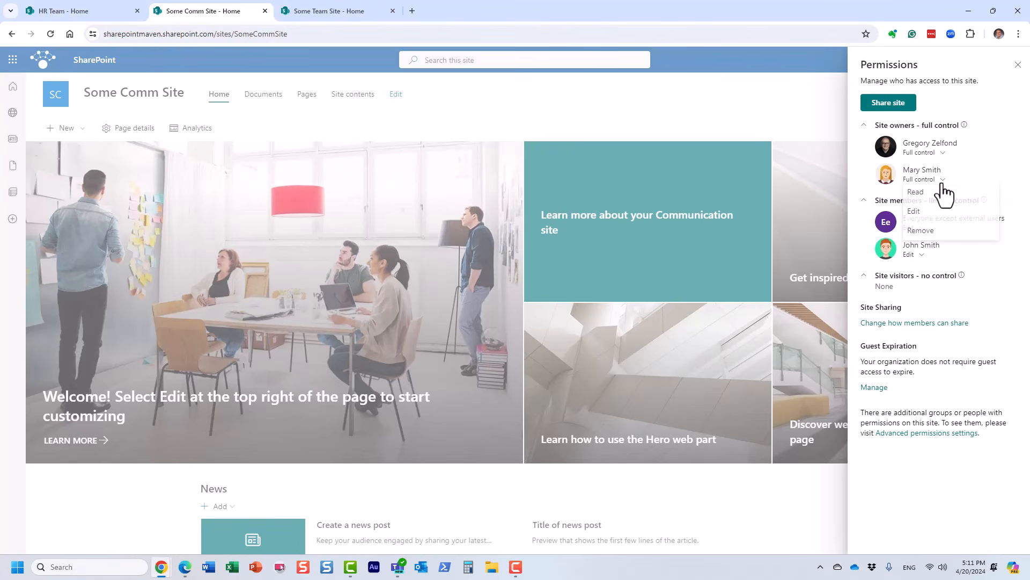
{"action": "left_click", "coordinate": [925, 213]}
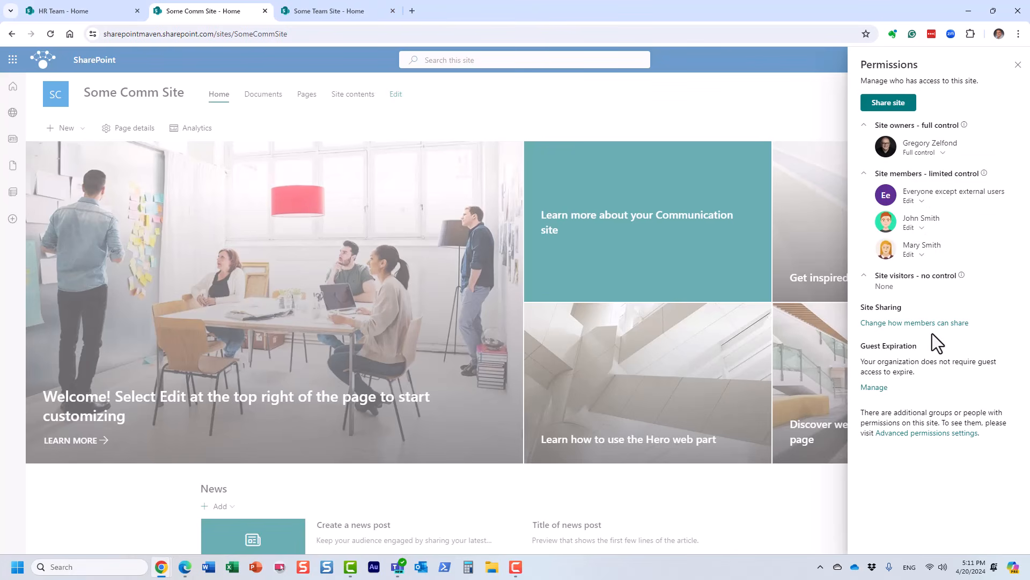
Set the site permission of Everyone except external users to Read and close the site settings.
{"action": "left_click", "coordinate": [923, 202]}
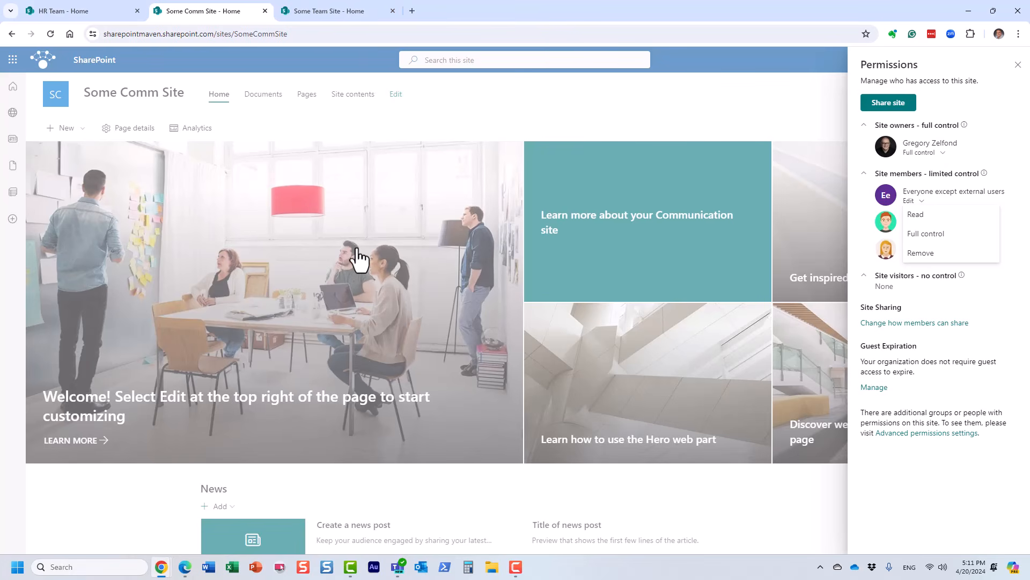
{"action": "left_click", "coordinate": [932, 214]}
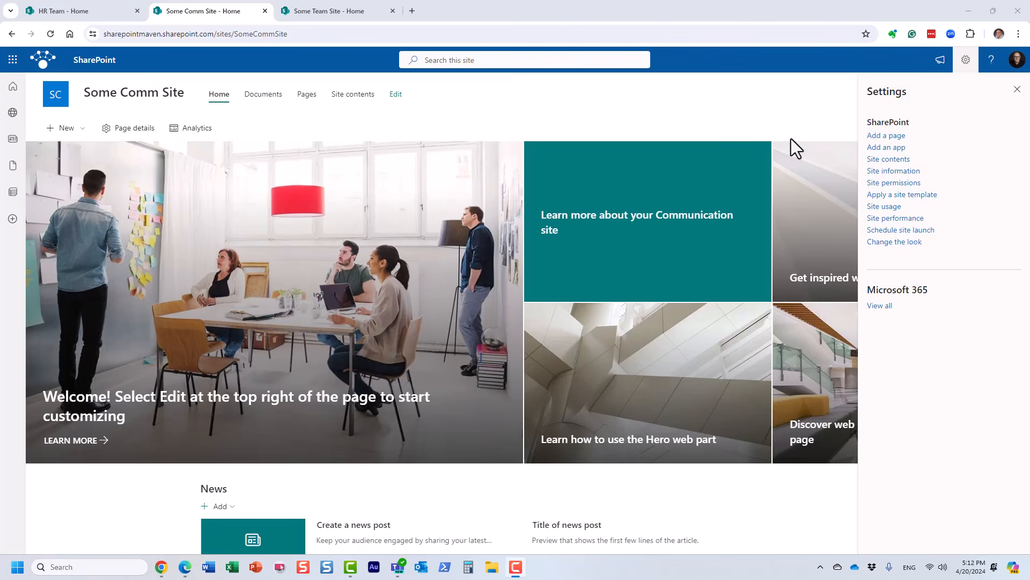
{"action": "left_click", "coordinate": [1017, 89]}
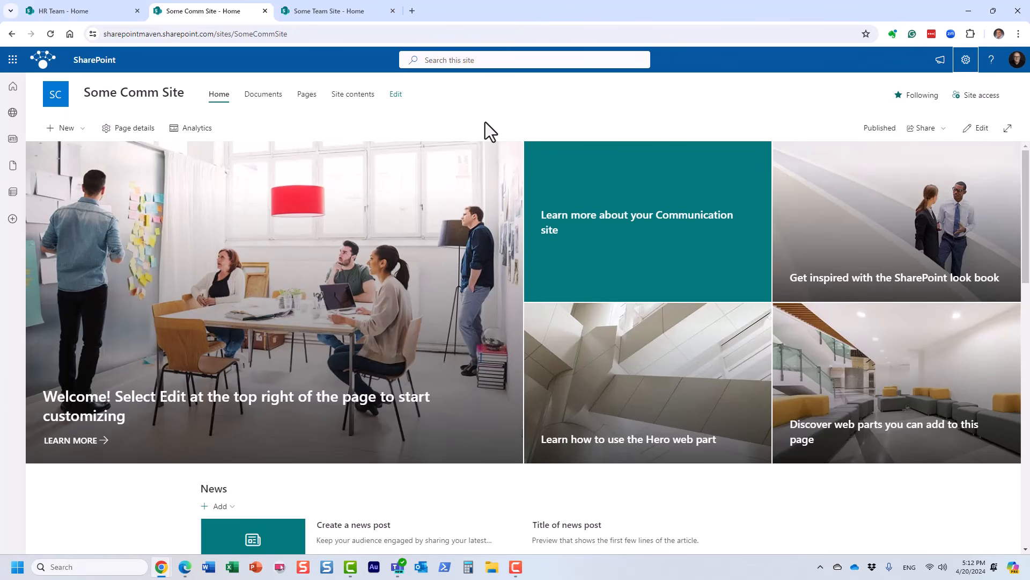
In Some Comm Site's Documents library, start sharing Budget.xlsx and add the colleague's name as recipient.
{"action": "left_click", "coordinate": [264, 102]}
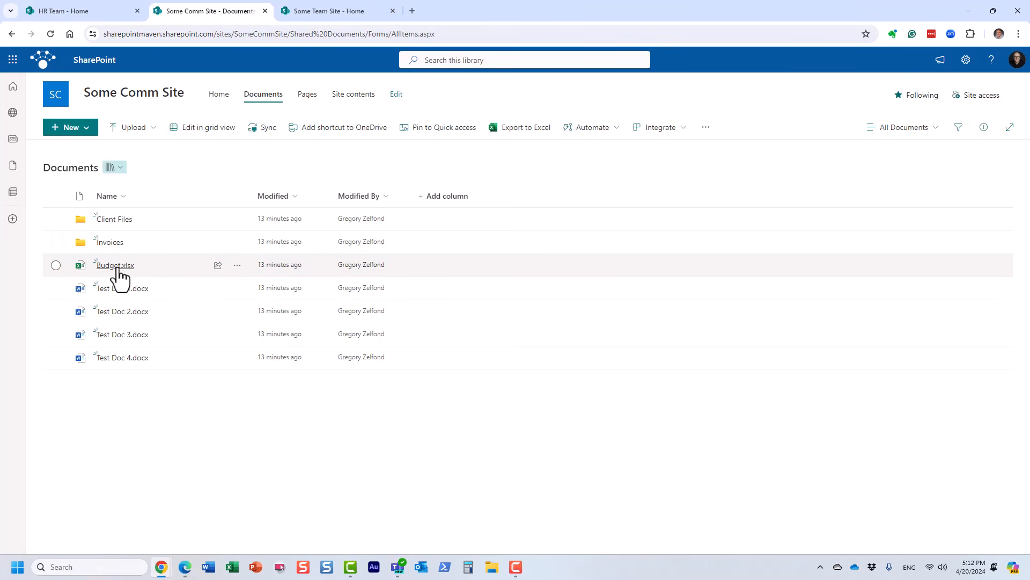
{"action": "mouse_move", "coordinate": [118, 269]}
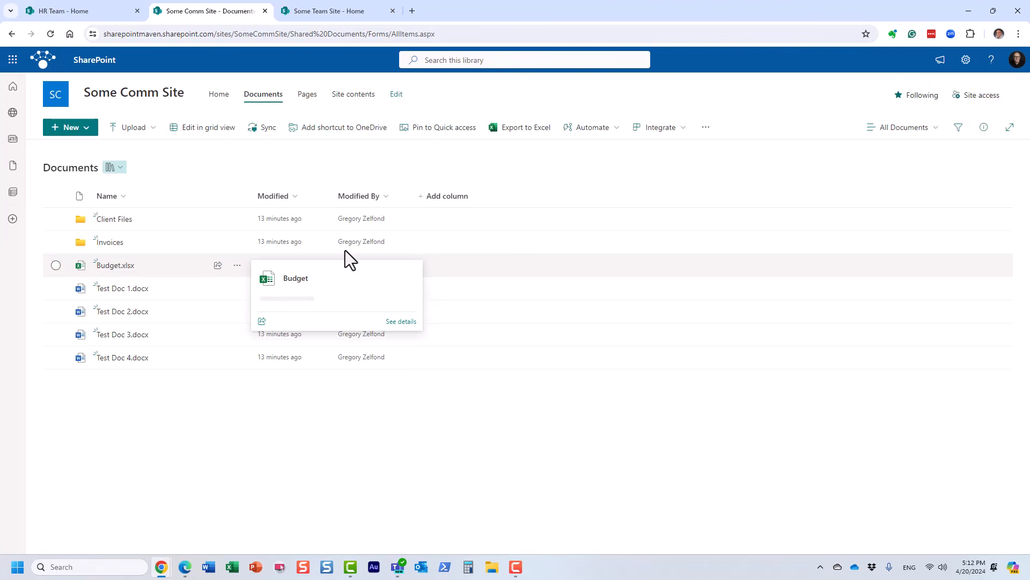
{"action": "right_click", "coordinate": [125, 272]}
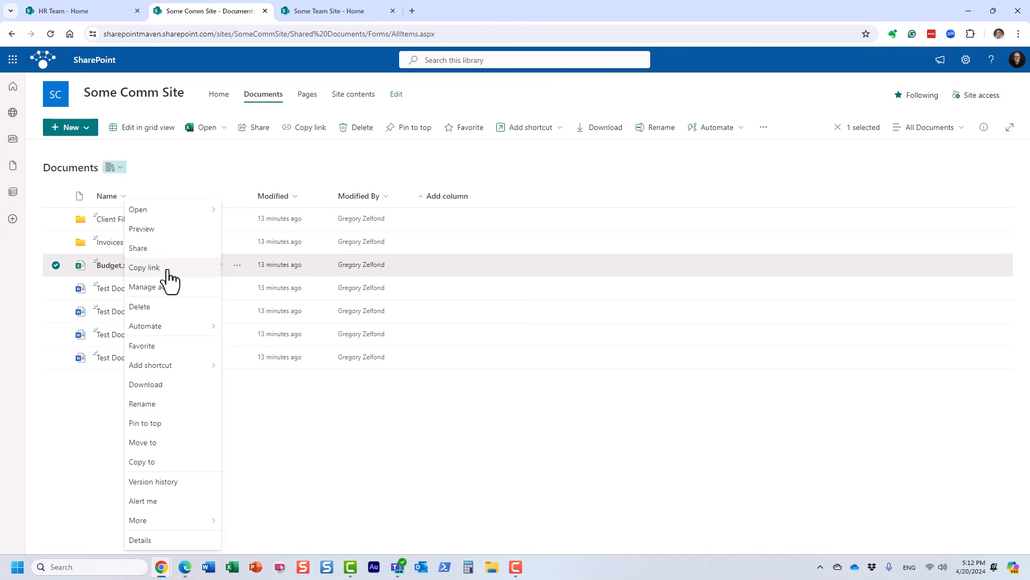
{"action": "left_click", "coordinate": [185, 249]}
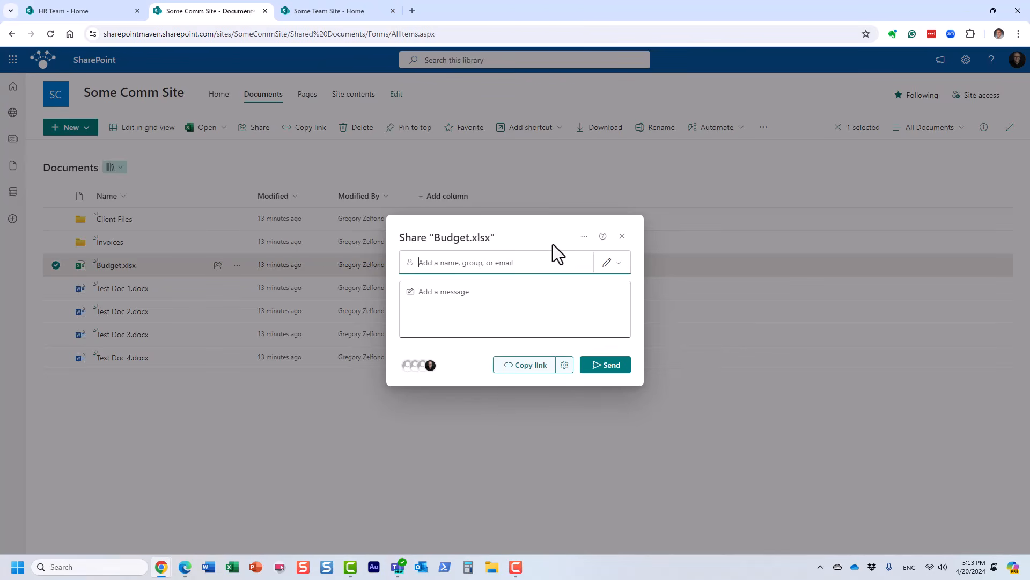
{"action": "type", "text": "mary"}
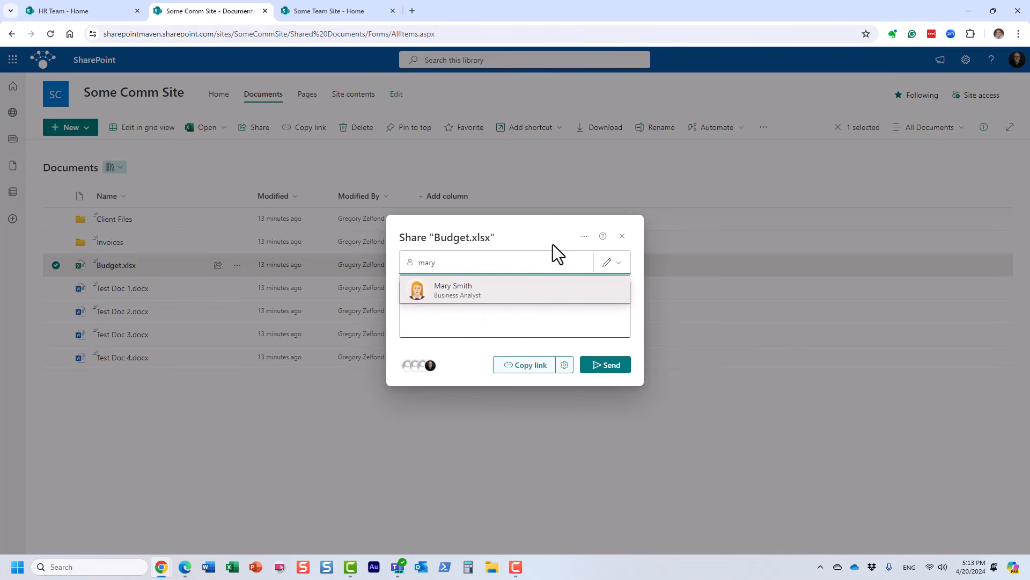
{"action": "key", "text": "BackSpace"}
{"action": "key", "text": "BackSpace"}
{"action": "key", "text": "BackSpace"}
{"action": "key", "text": "BackSpace"}
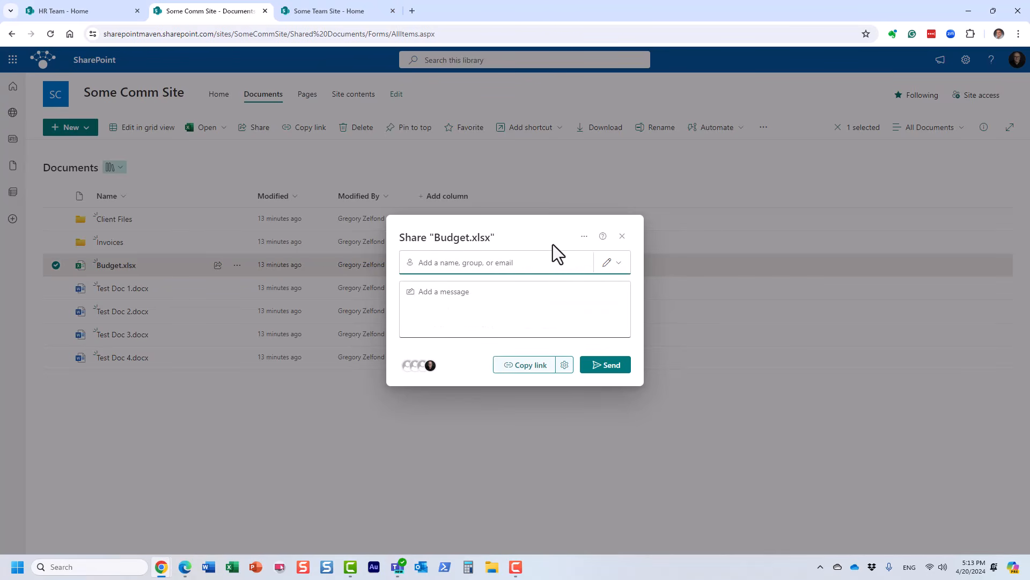
{"action": "type", "text": "mary"}
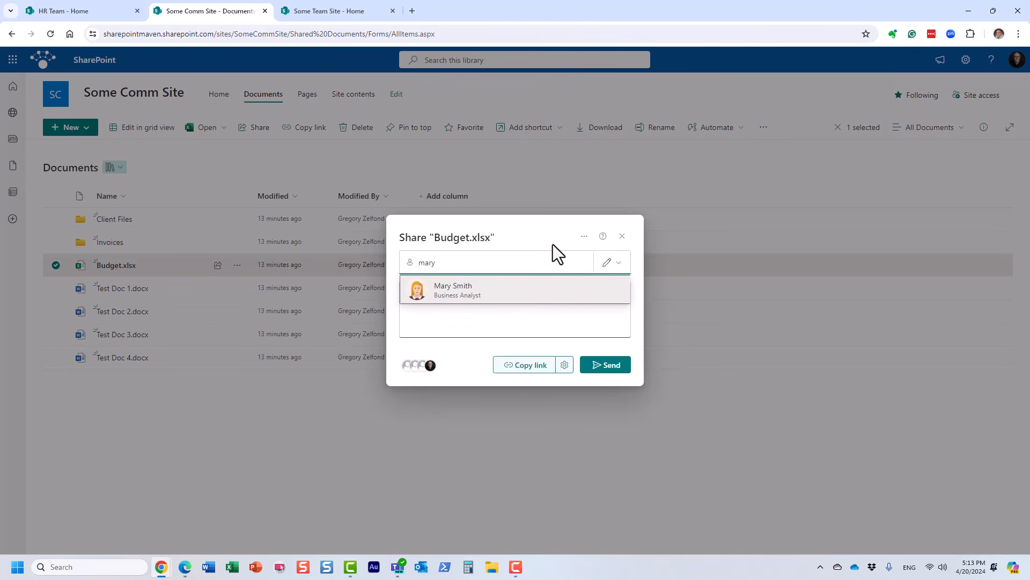
{"action": "left_click", "coordinate": [456, 291]}
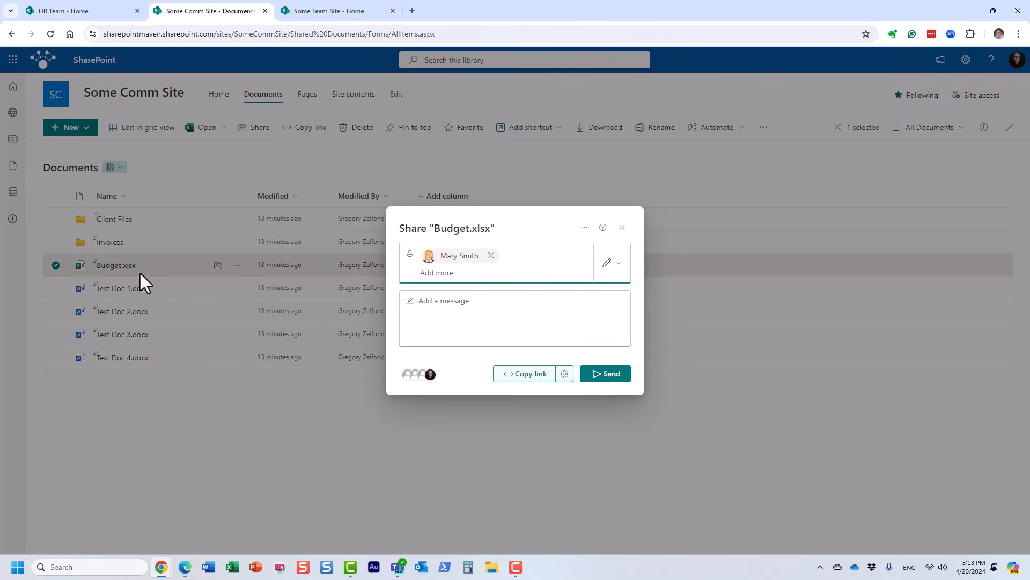
Give the recipient Can view permission on Budget.xlsx and apply link settings of People you choose with Can view.
{"action": "left_click", "coordinate": [613, 278]}
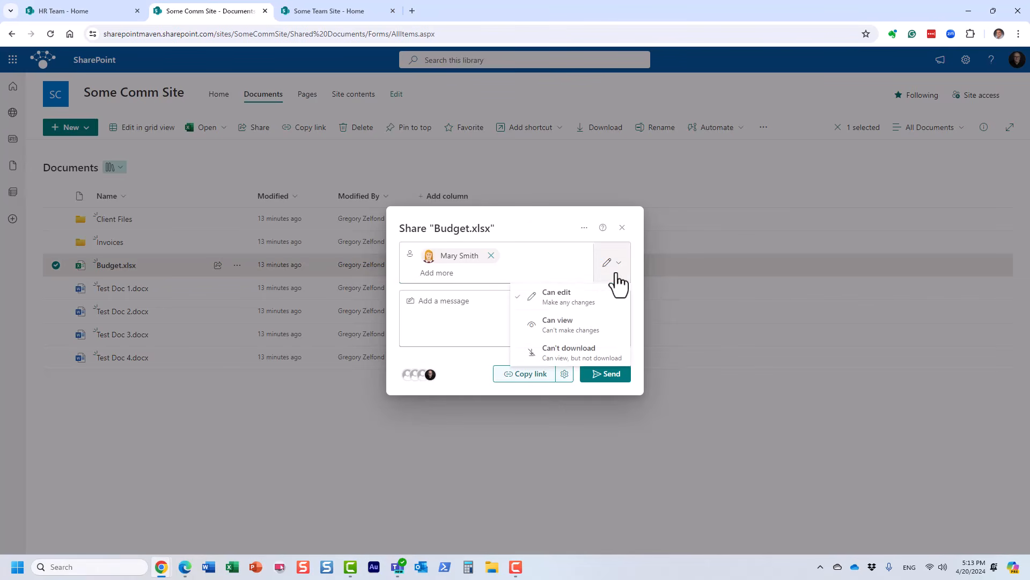
{"action": "left_click", "coordinate": [594, 328]}
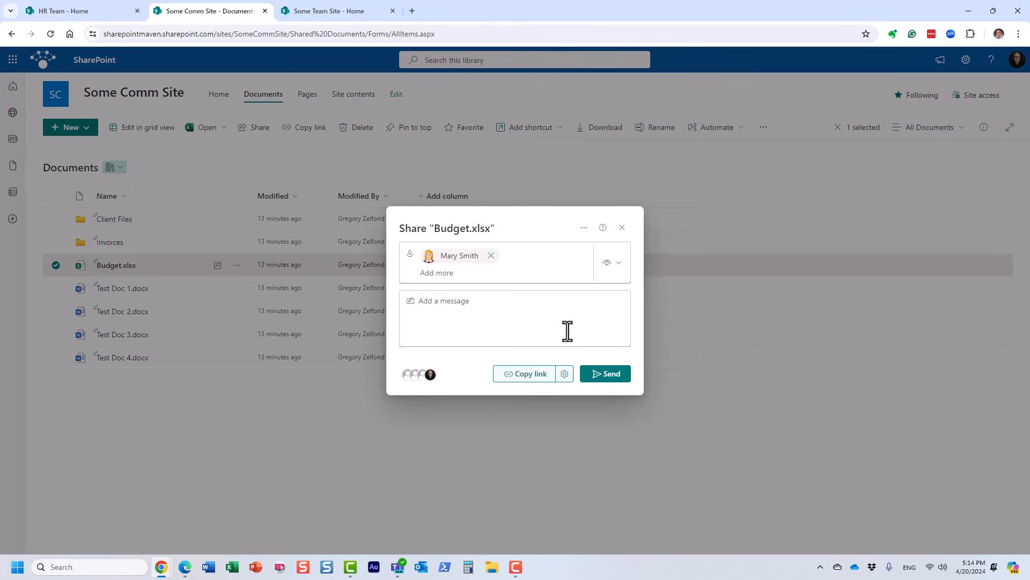
{"action": "left_click", "coordinate": [566, 374]}
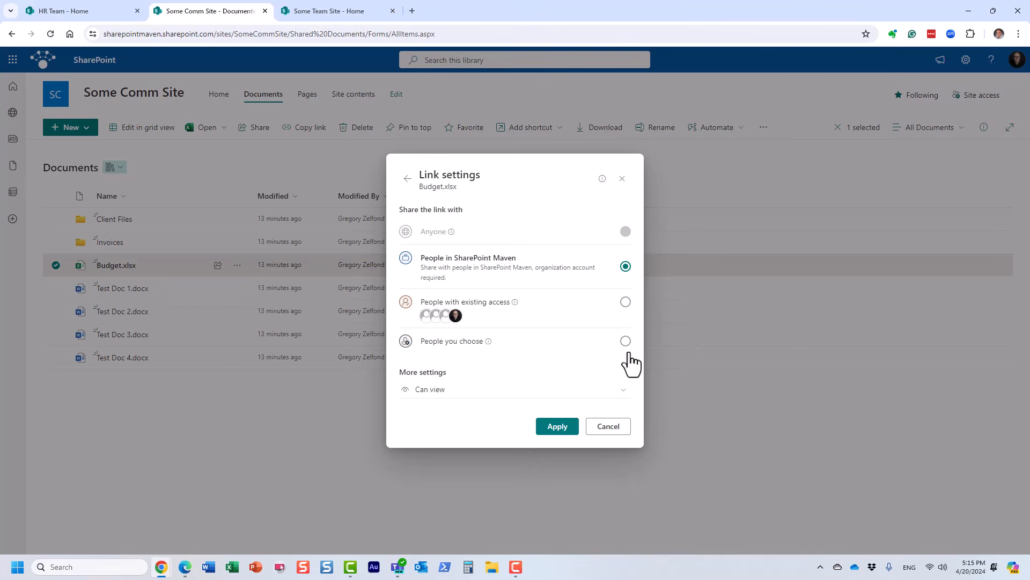
{"action": "left_click", "coordinate": [626, 342]}
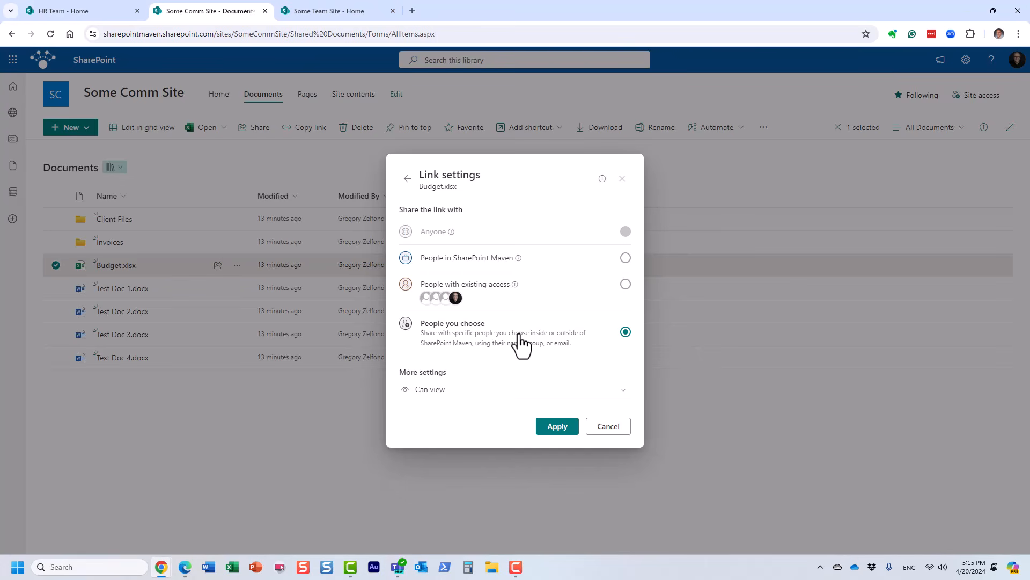
{"action": "left_click", "coordinate": [513, 392]}
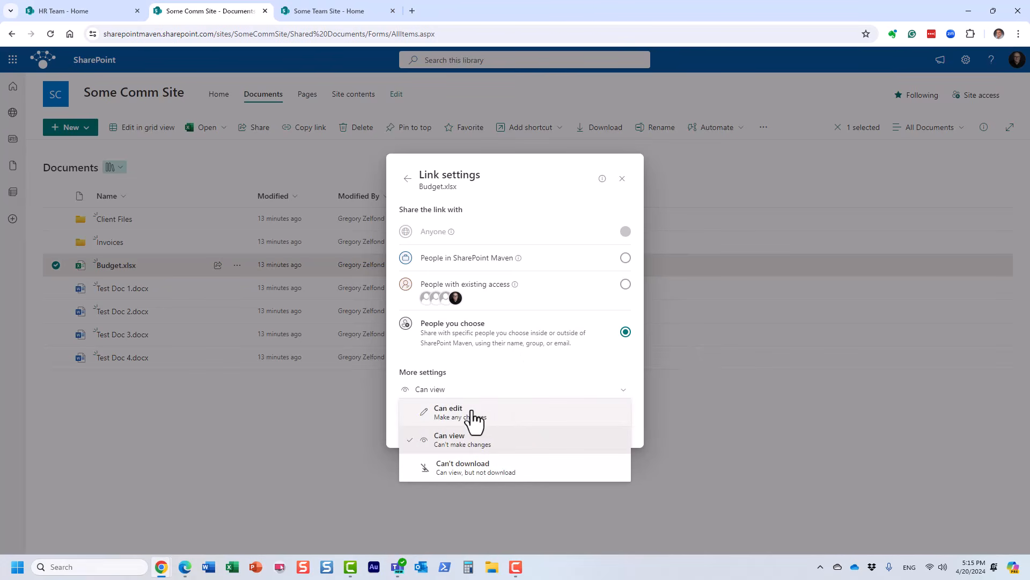
{"action": "left_click", "coordinate": [479, 447]}
{"action": "left_click", "coordinate": [565, 430]}
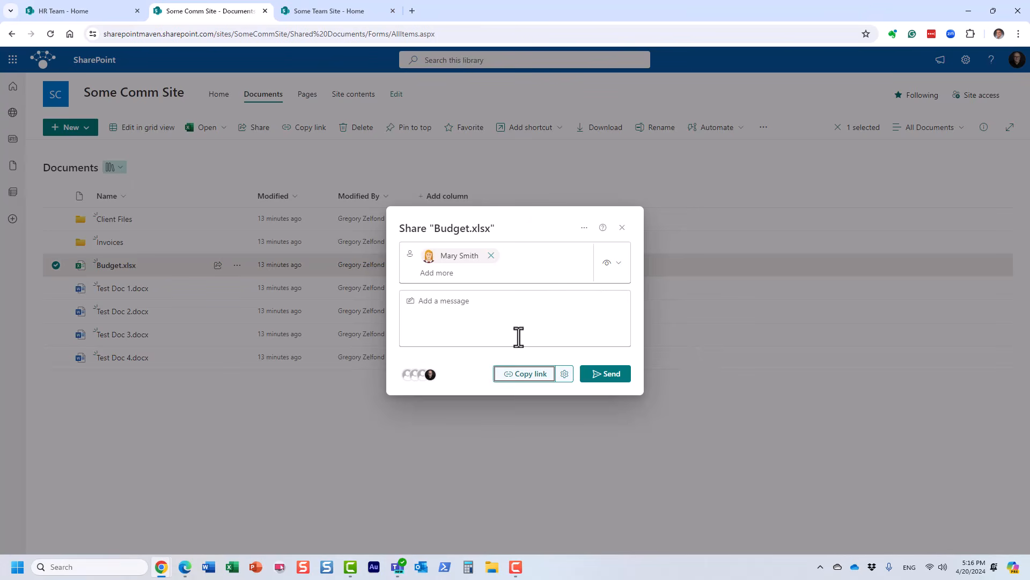
In Budget.xlsx's link settings, select People in SharePoint Maven, then switch back to People you choose with Can view.
{"action": "left_click", "coordinate": [564, 374]}
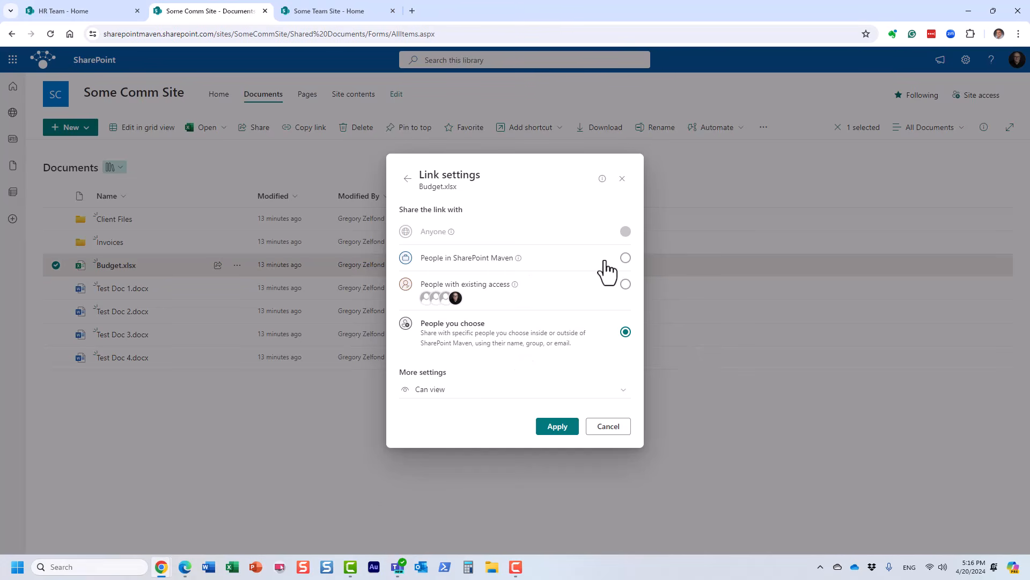
{"action": "left_click", "coordinate": [624, 260]}
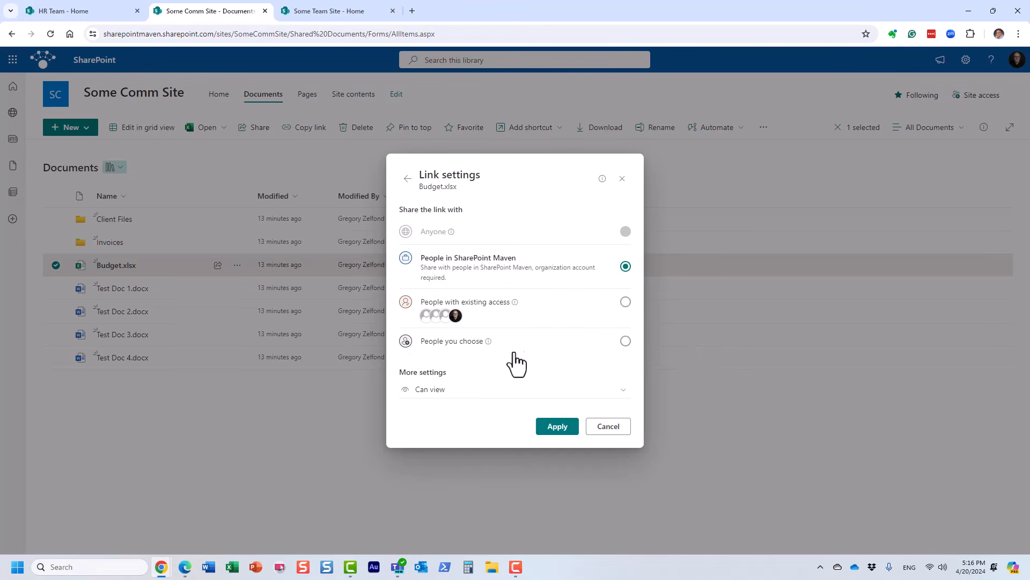
{"action": "left_click", "coordinate": [625, 341]}
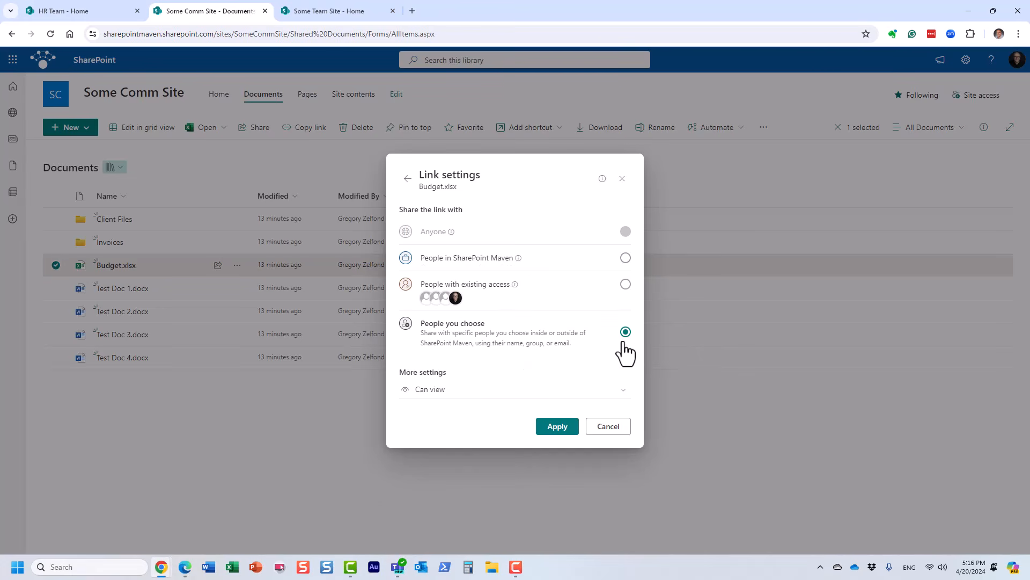
{"action": "left_click", "coordinate": [490, 395]}
{"action": "left_click", "coordinate": [493, 439]}
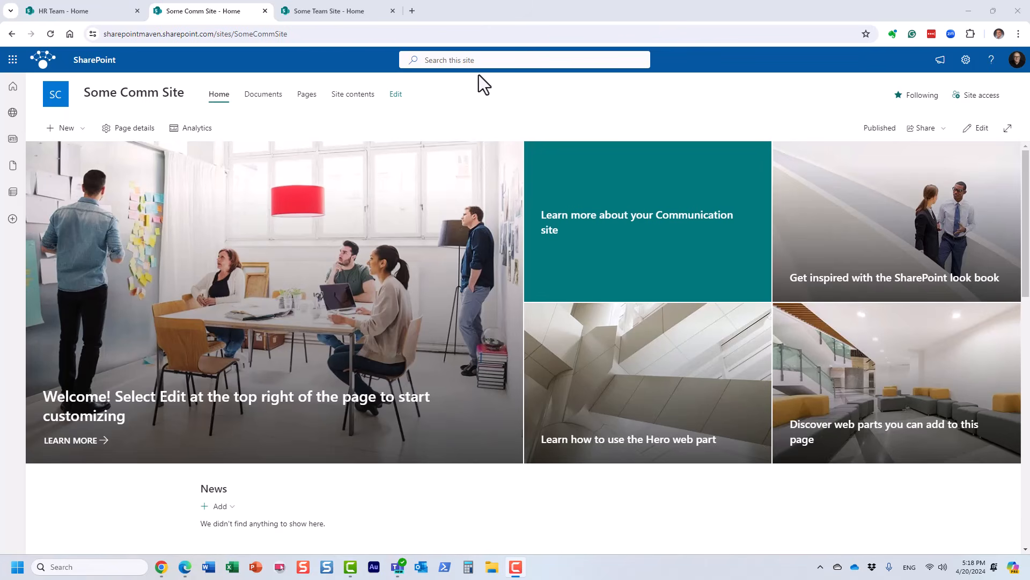
Go to Some Team Site, close its settings, and review the owner and member roles in its group membership.
{"action": "left_click", "coordinate": [348, 12]}
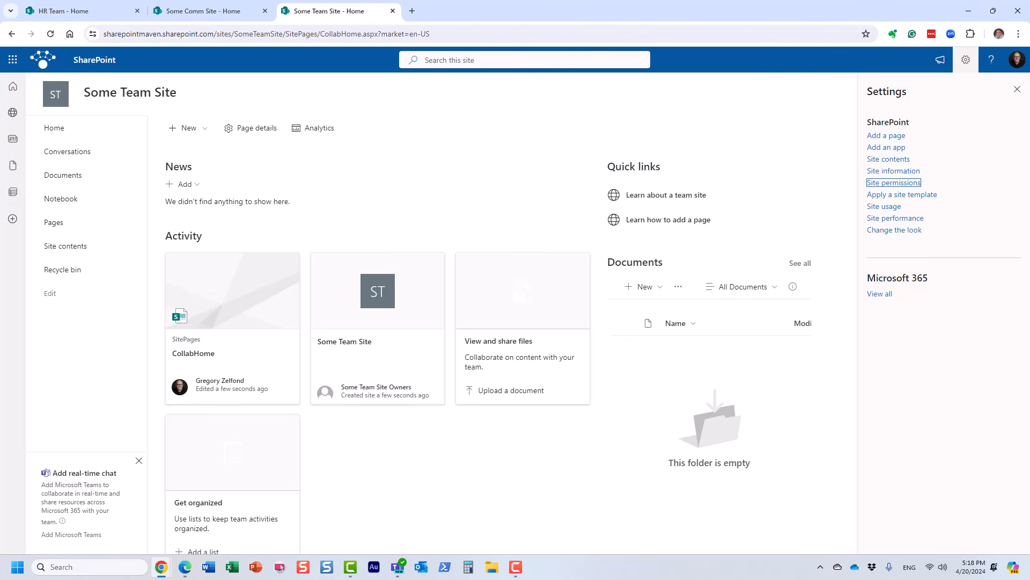
{"action": "left_click", "coordinate": [1017, 89]}
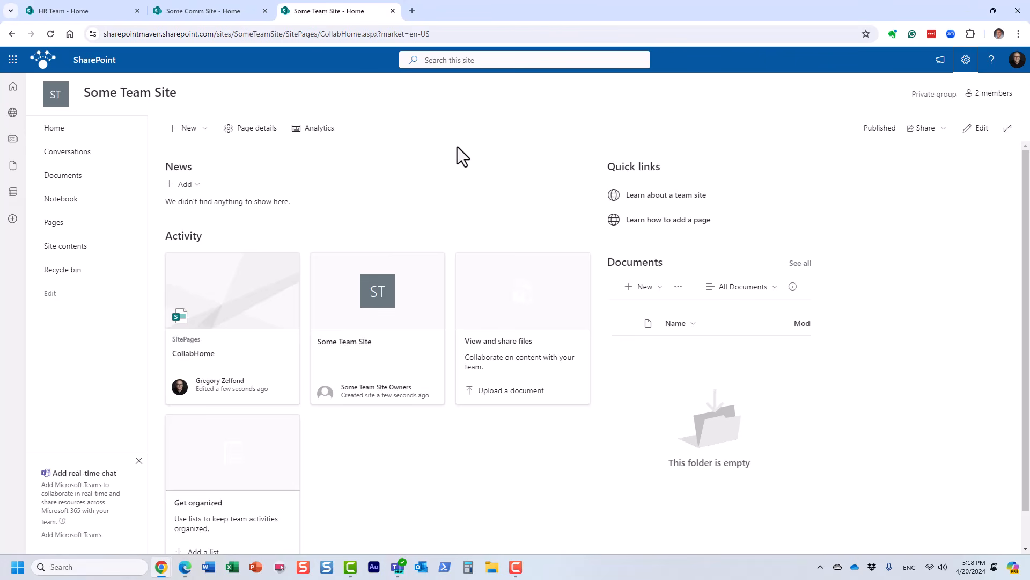
{"action": "left_click", "coordinate": [999, 94]}
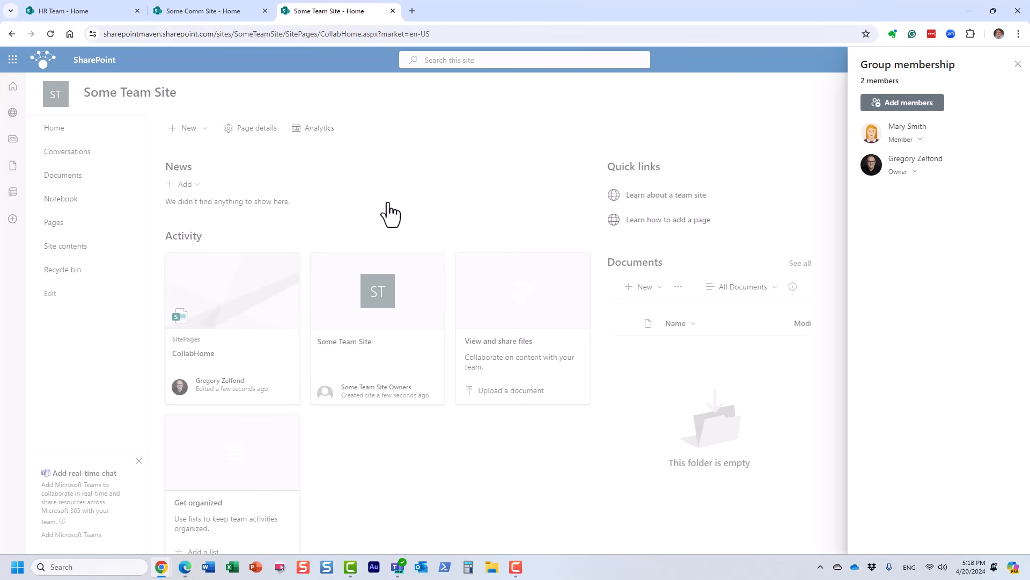
{"action": "left_click", "coordinate": [1018, 64]}
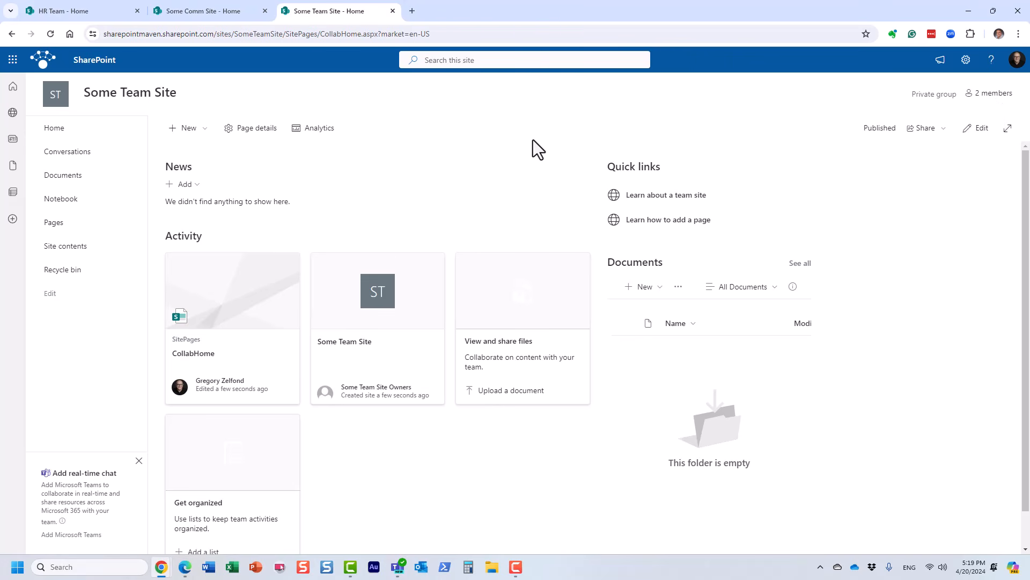
{"action": "left_click", "coordinate": [994, 96]}
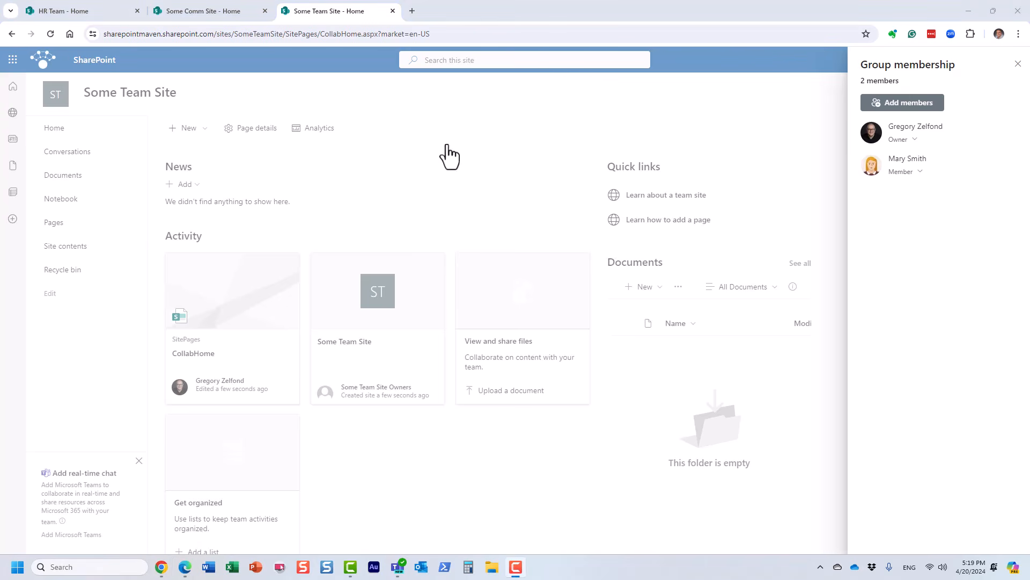
{"action": "left_click", "coordinate": [1018, 64]}
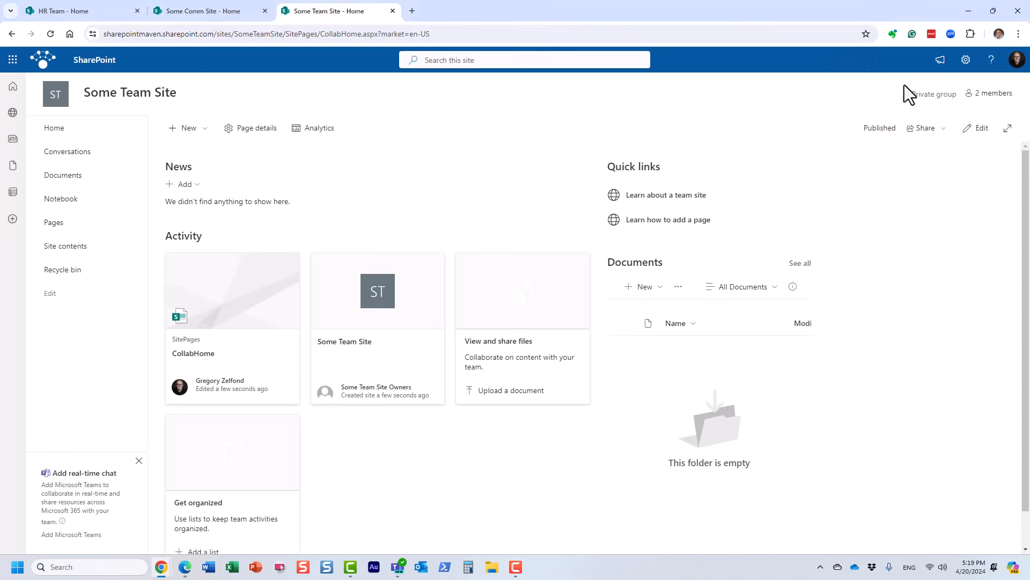
In Some Comm Site's Site access, share the site with the Payroll group at Edit level without sending an email.
{"action": "left_click", "coordinate": [185, 11]}
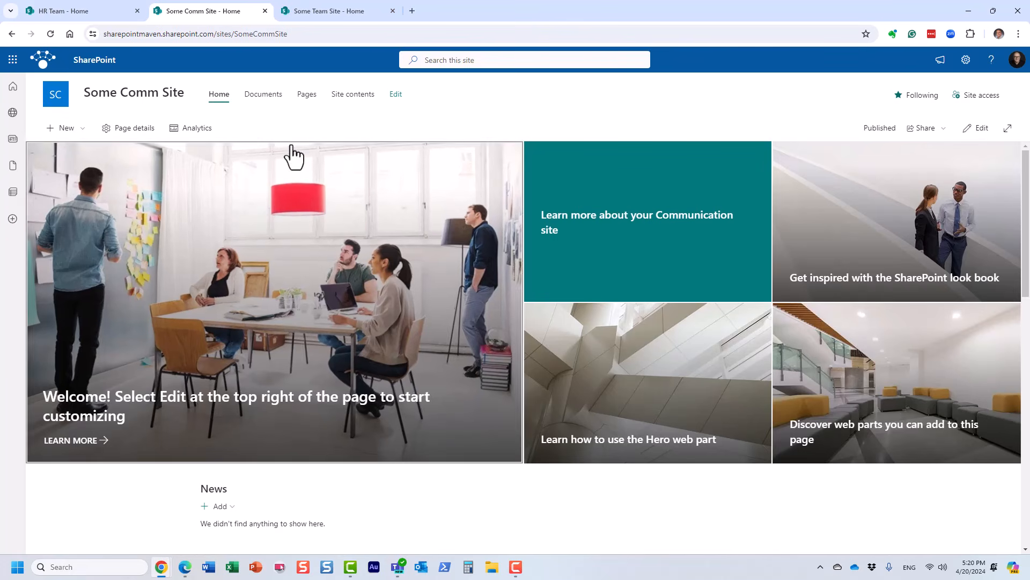
{"action": "left_click", "coordinate": [969, 99]}
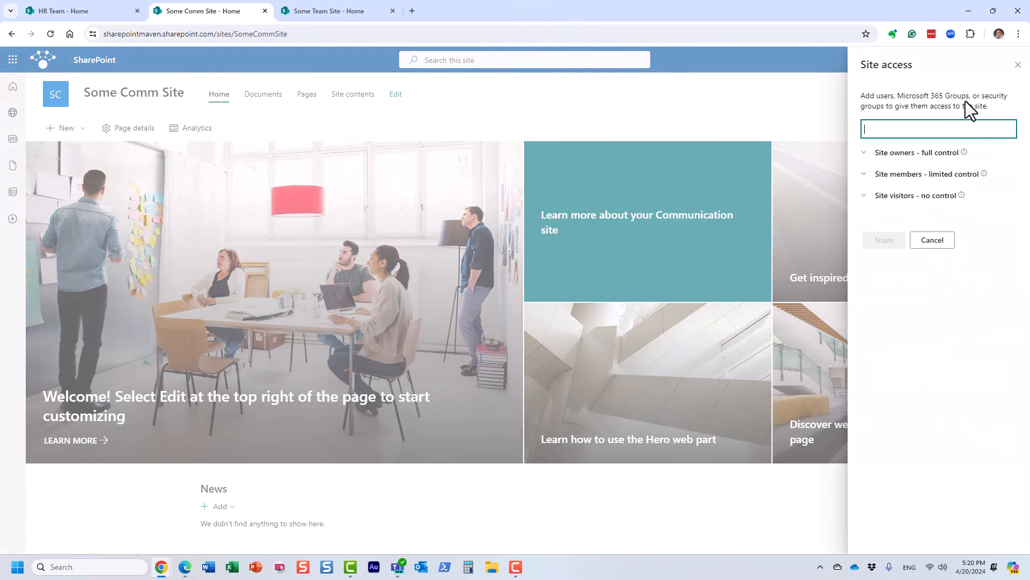
{"action": "type", "text": "payr"}
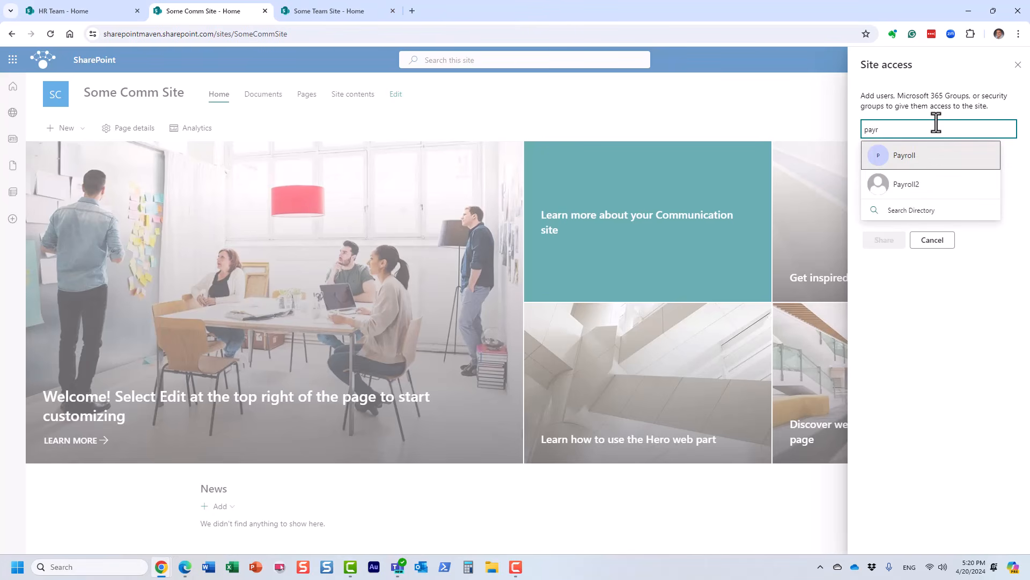
{"action": "left_click", "coordinate": [933, 160]}
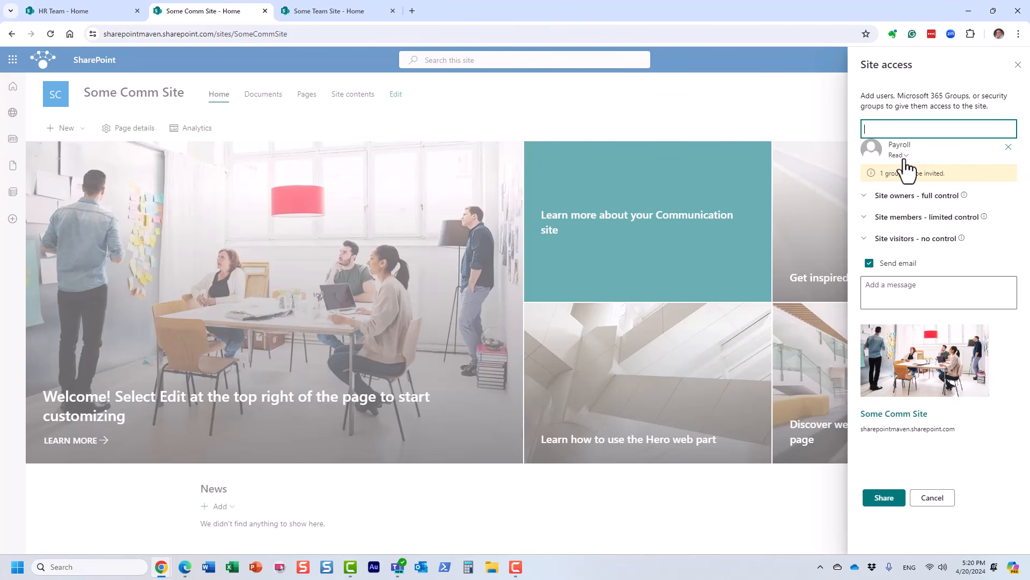
{"action": "left_click", "coordinate": [863, 196]}
{"action": "left_click", "coordinate": [864, 196]}
{"action": "left_click", "coordinate": [897, 156]}
{"action": "left_click", "coordinate": [900, 193]}
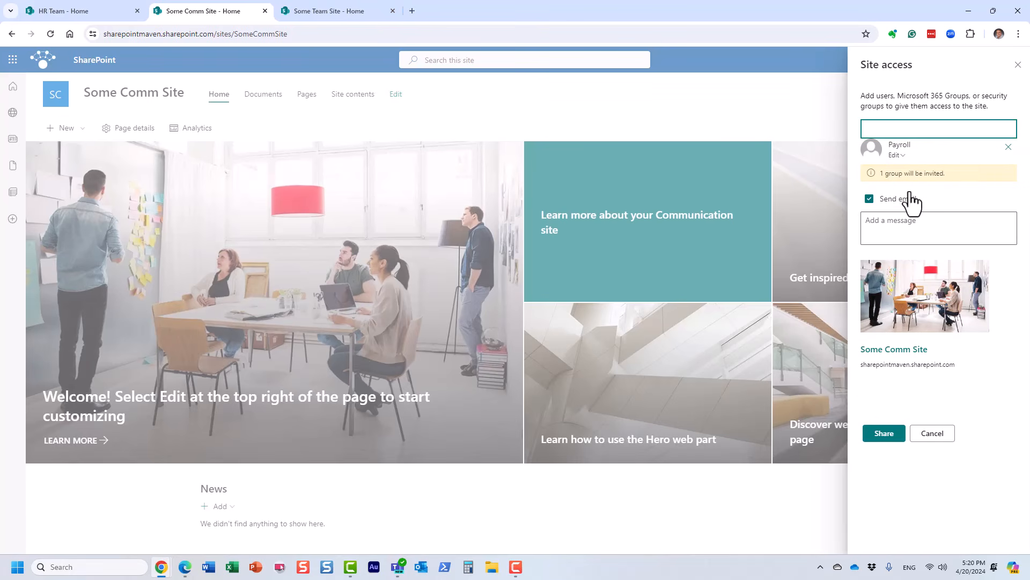
{"action": "left_click", "coordinate": [870, 198]}
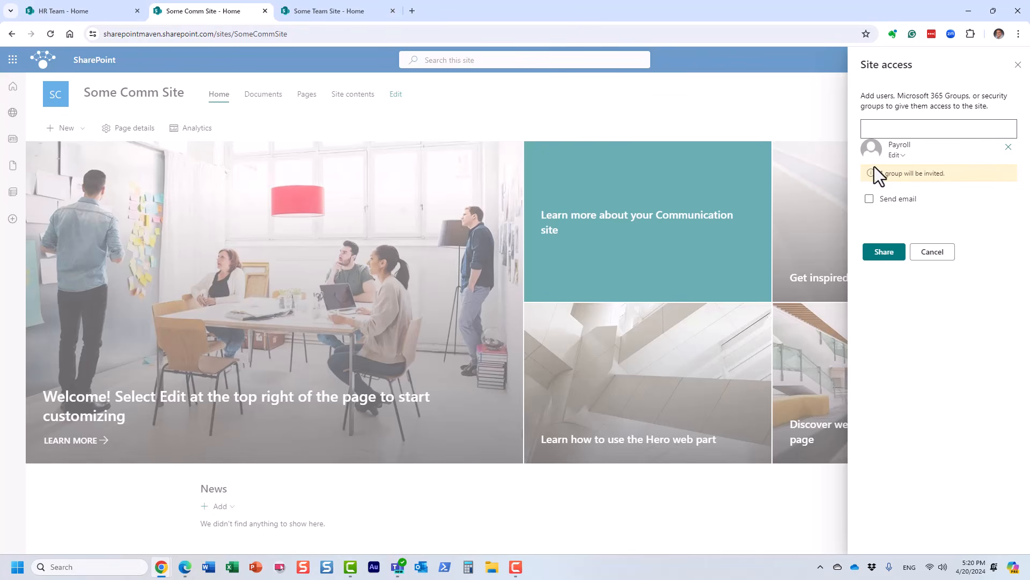
{"action": "left_click", "coordinate": [895, 248]}
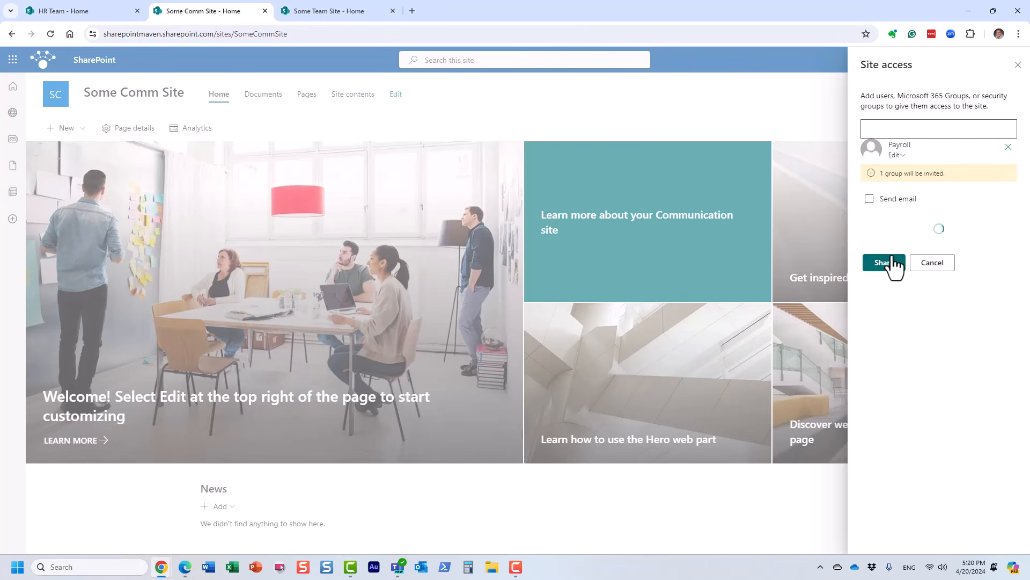
Review Some Comm Site's members and visitors in Site access, close it, and return to Some Team Site.
{"action": "left_click", "coordinate": [981, 102]}
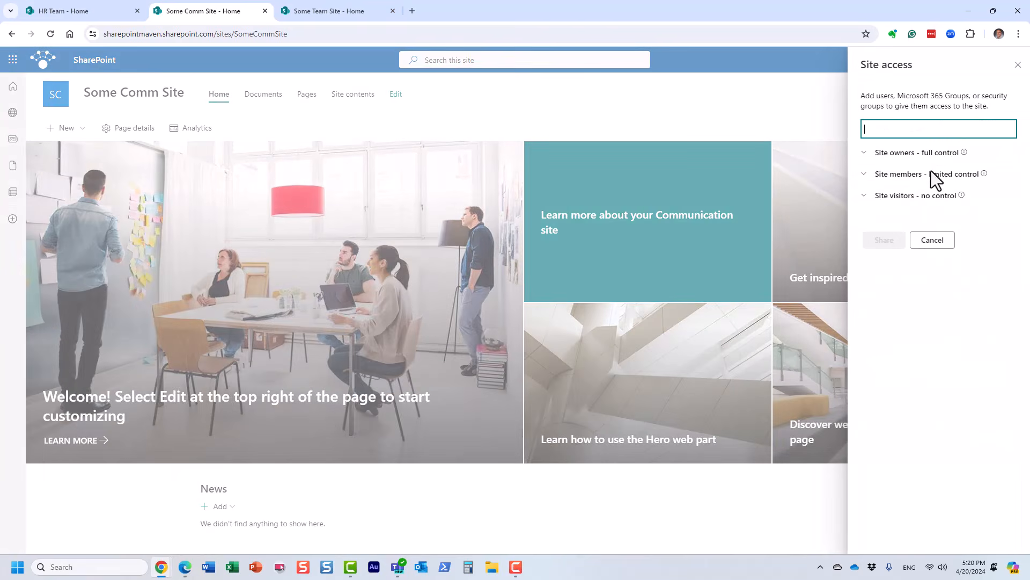
{"action": "left_click", "coordinate": [900, 177]}
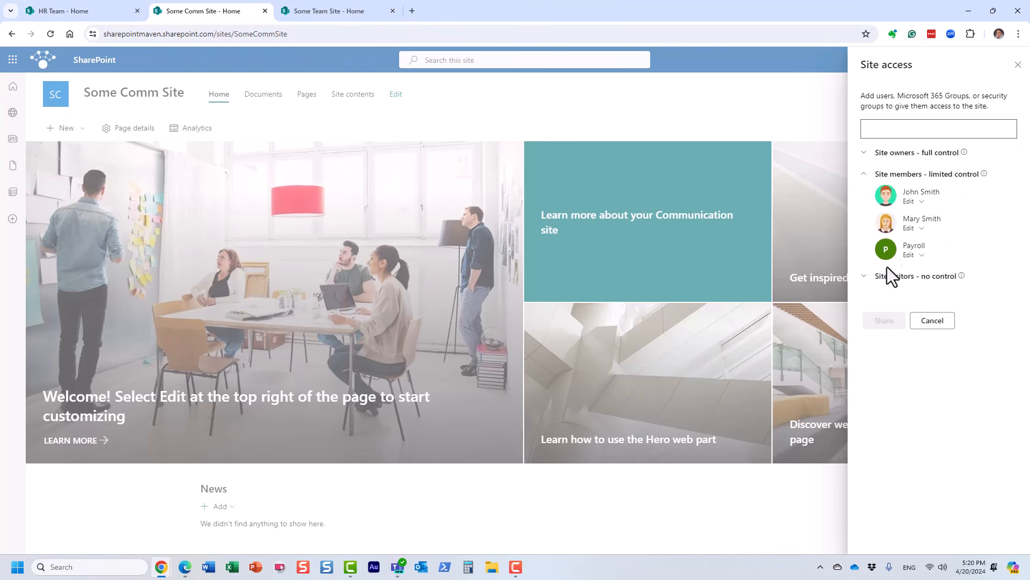
{"action": "left_click", "coordinate": [865, 278]}
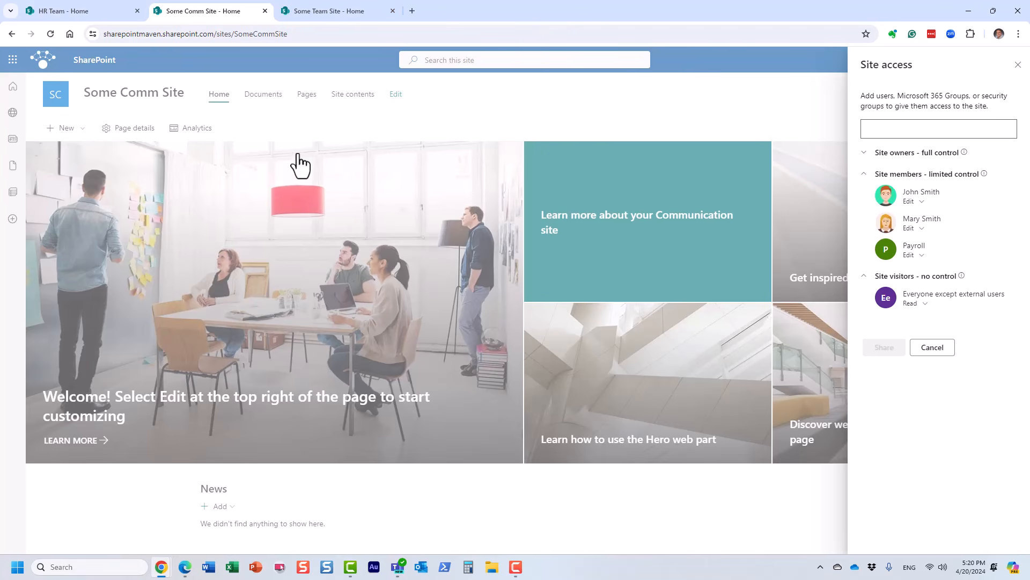
{"action": "left_click", "coordinate": [1018, 65]}
{"action": "left_click", "coordinate": [325, 9]}
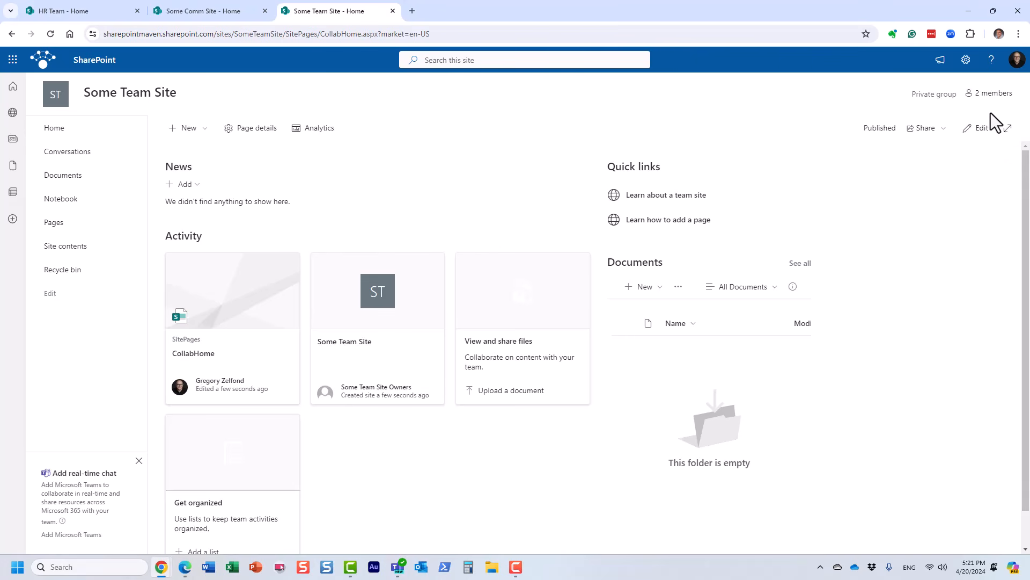
Add the Payroll group as a member of Some Team Site's group membership and save it.
{"action": "left_click", "coordinate": [990, 94]}
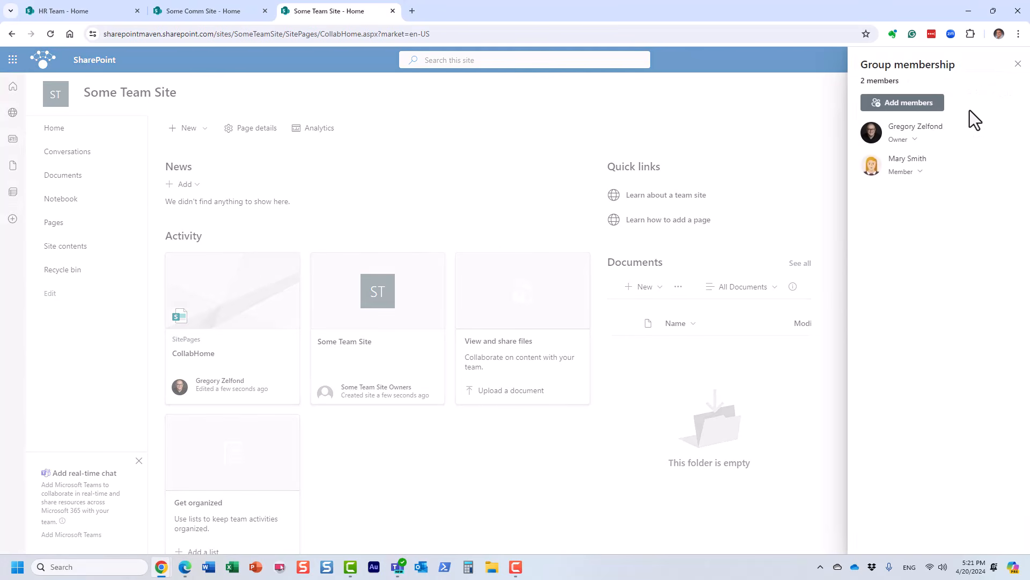
{"action": "left_click", "coordinate": [925, 107]}
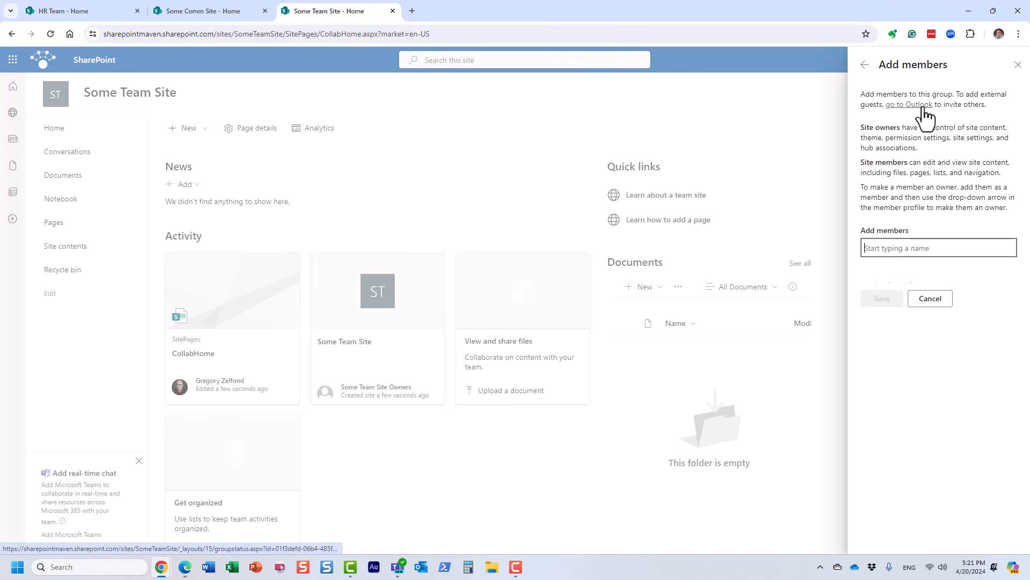
{"action": "type", "text": "payr"}
{"action": "left_click", "coordinate": [964, 276]}
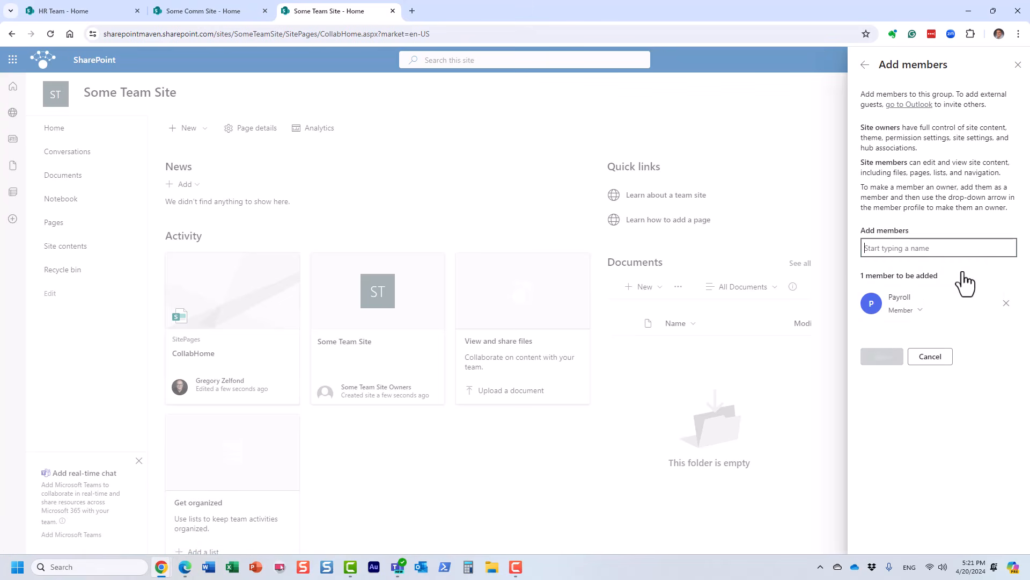
{"action": "left_click", "coordinate": [894, 359]}
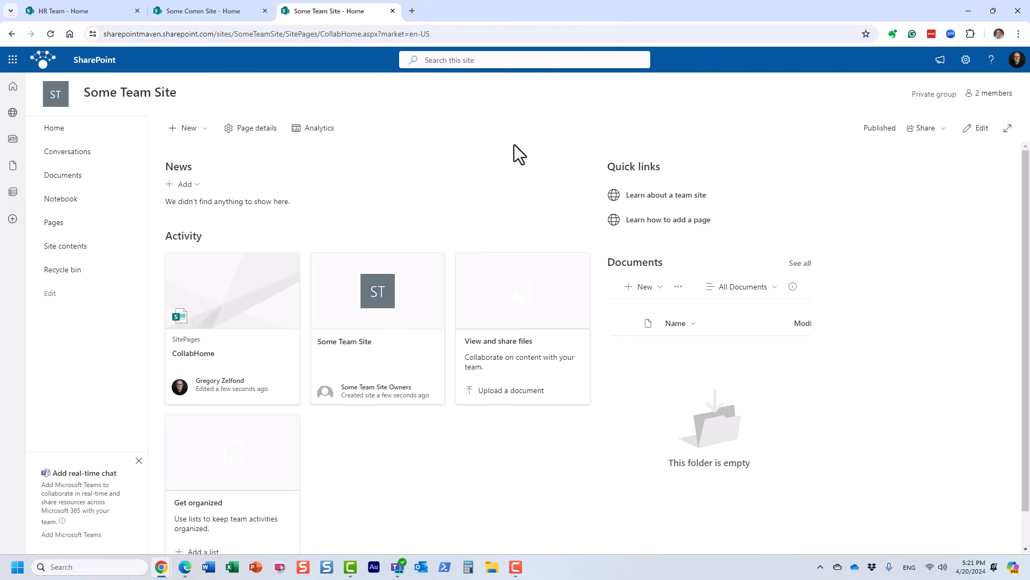
Go to Some Comm Site, switch to the SharePoint Maven website, and review its introduction and consulting services.
{"action": "left_click", "coordinate": [211, 12]}
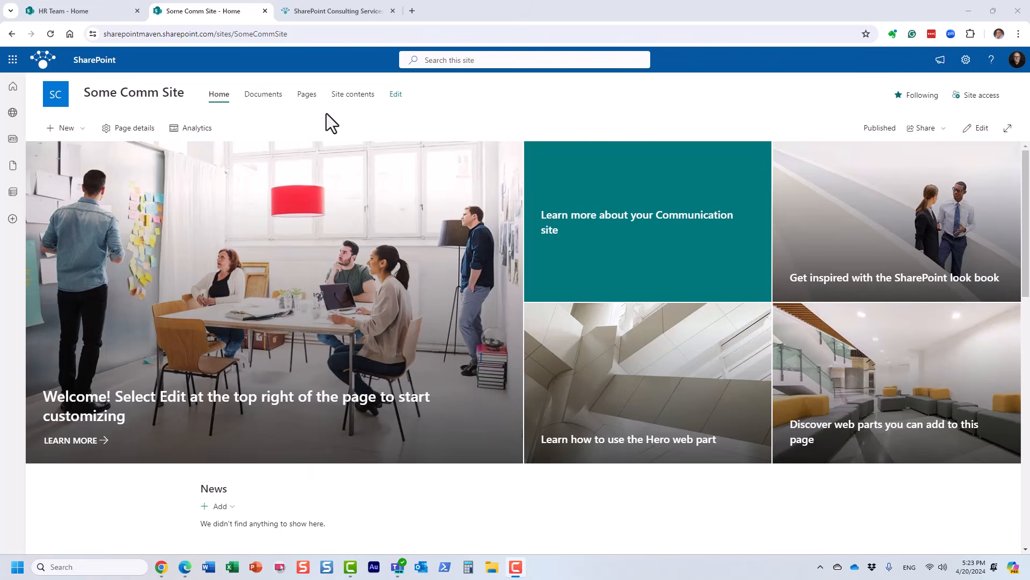
{"action": "left_click", "coordinate": [327, 12]}
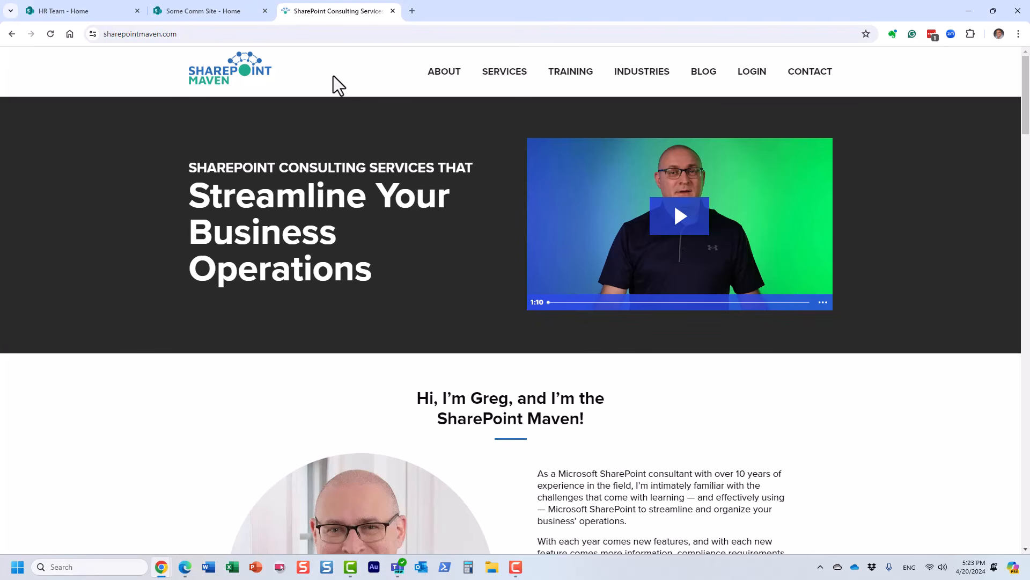
{"action": "scroll", "coordinate": [332, 156], "scroll_direction": "down", "scroll_amount": 7}
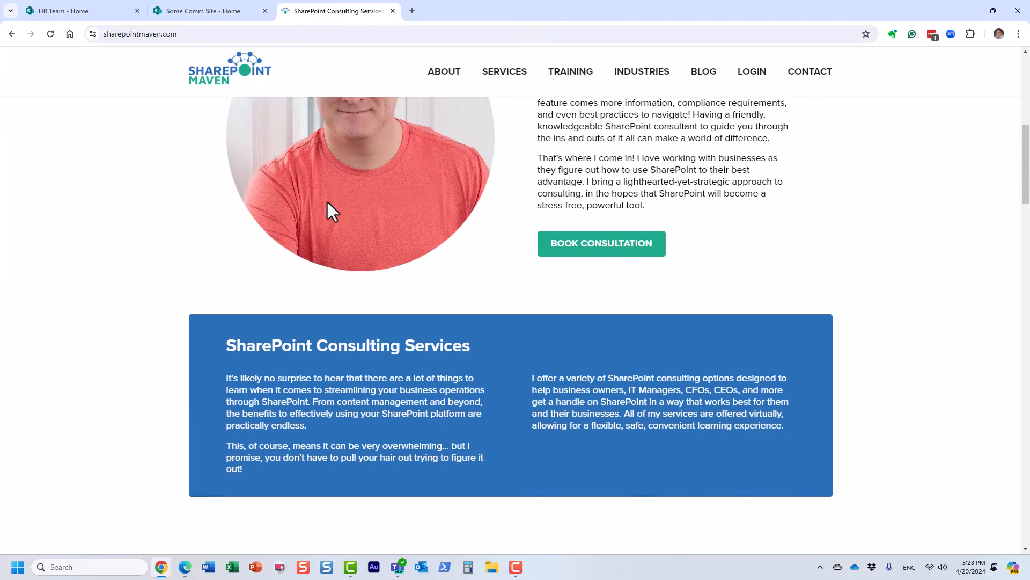
{"action": "scroll", "coordinate": [327, 207], "scroll_direction": "down", "scroll_amount": 8}
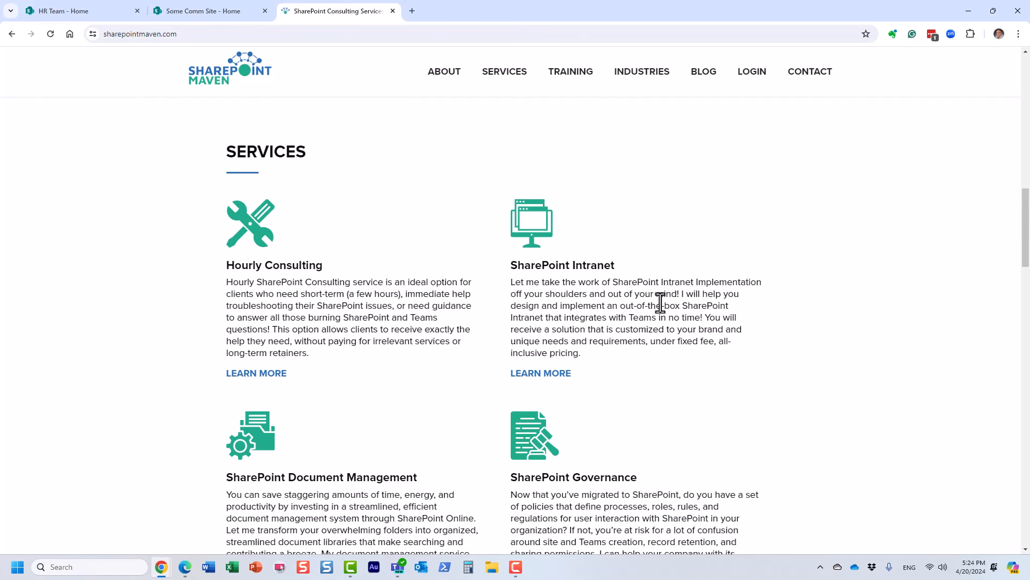
Open the SharePoint Intranet service page, review its project details and pricing, and return to the services overview.
{"action": "scroll", "coordinate": [606, 300], "scroll_direction": "down", "scroll_amount": 1}
{"action": "left_click", "coordinate": [553, 320]}
{"action": "scroll", "coordinate": [628, 273], "scroll_direction": "down", "scroll_amount": 5}
{"action": "scroll", "coordinate": [623, 261], "scroll_direction": "down", "scroll_amount": 9}
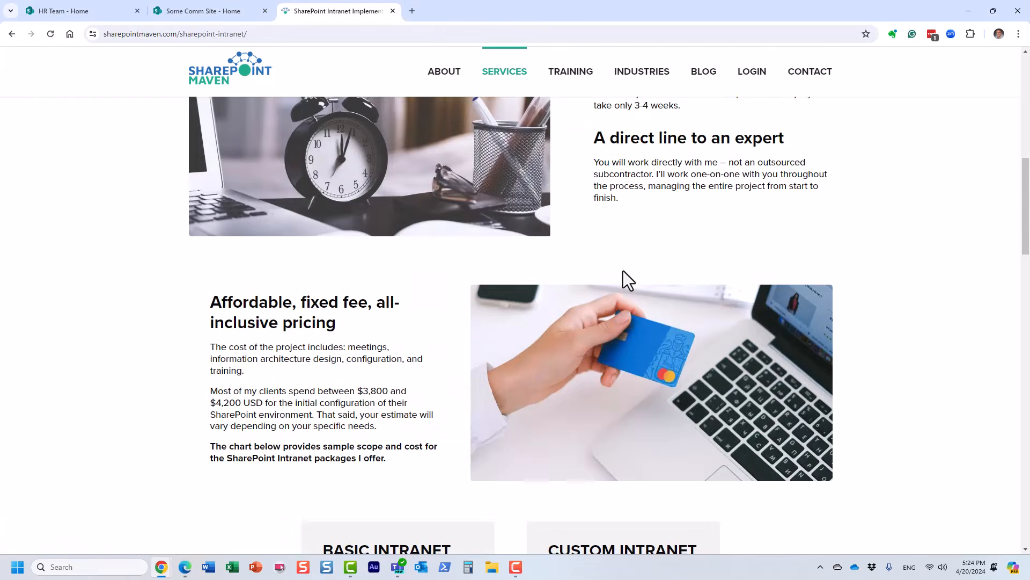
{"action": "left_click", "coordinate": [12, 34]}
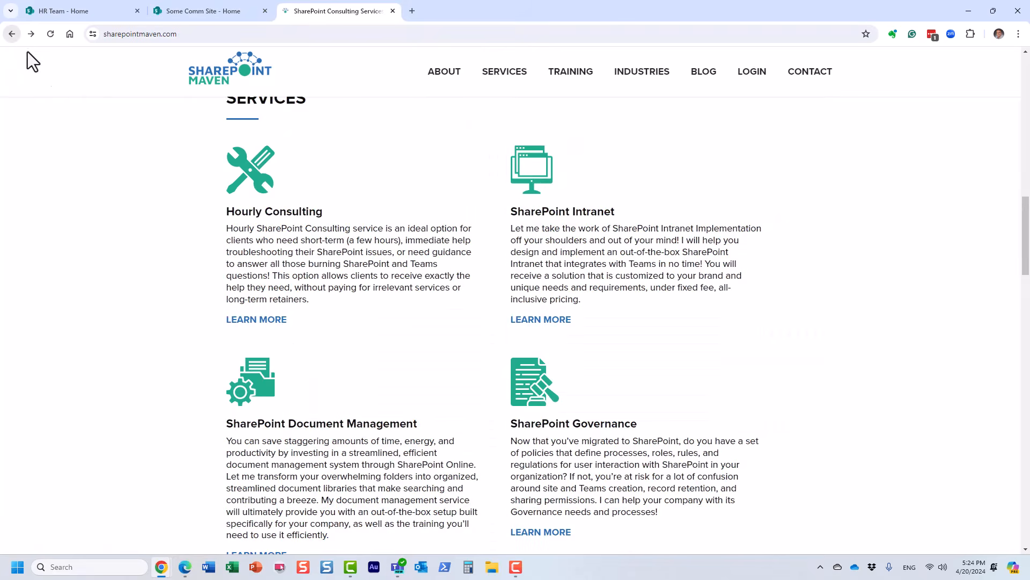
Open the On Demand Training page from the home page's training section and review the available on-demand courses.
{"action": "scroll", "coordinate": [121, 253], "scroll_direction": "down", "scroll_amount": 5}
{"action": "scroll", "coordinate": [119, 253], "scroll_direction": "down", "scroll_amount": 7}
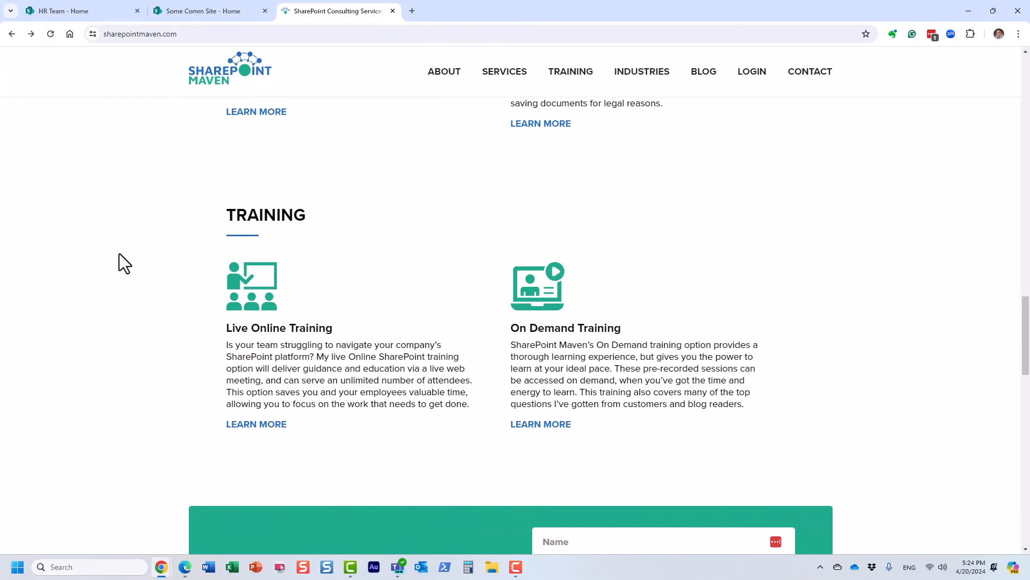
{"action": "left_click", "coordinate": [539, 425]}
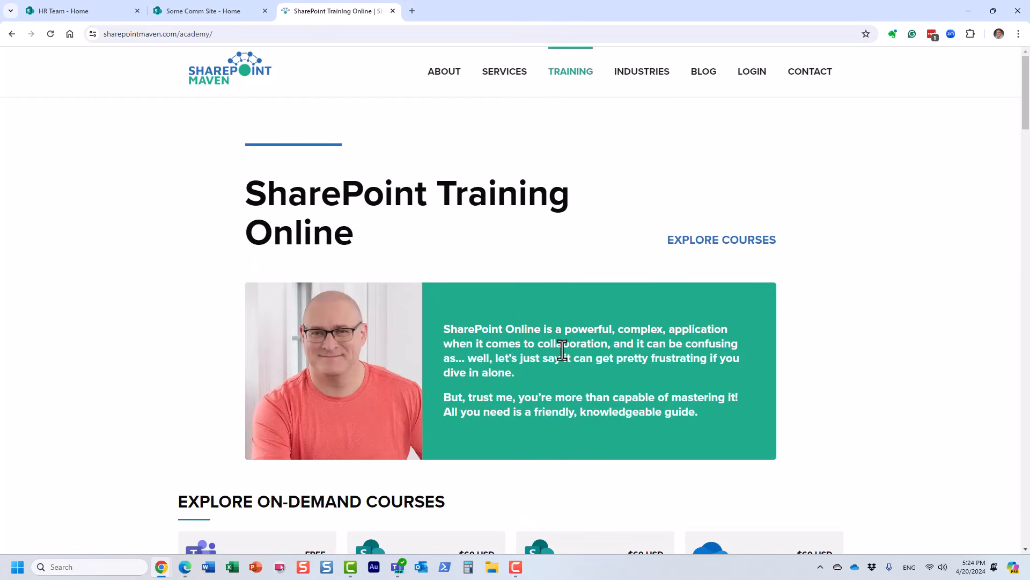
{"action": "scroll", "coordinate": [566, 362], "scroll_direction": "down", "scroll_amount": 5}
{"action": "scroll", "coordinate": [511, 288], "scroll_direction": "down", "scroll_amount": 2}
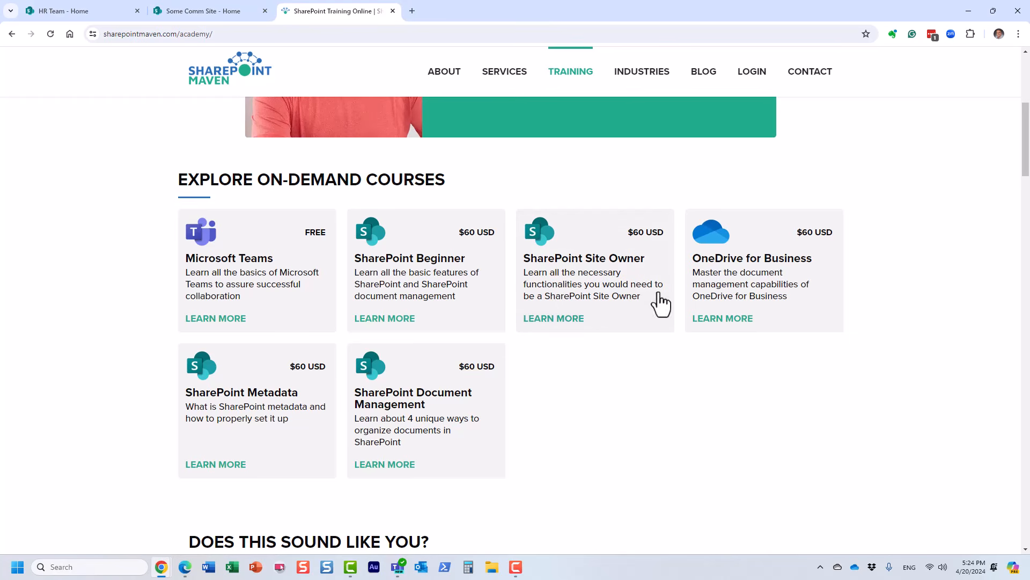
Open the Volume Licensing training page and review the Academy licence costs and discounts.
{"action": "mouse_move", "coordinate": [589, 59]}
{"action": "left_click", "coordinate": [600, 191]}
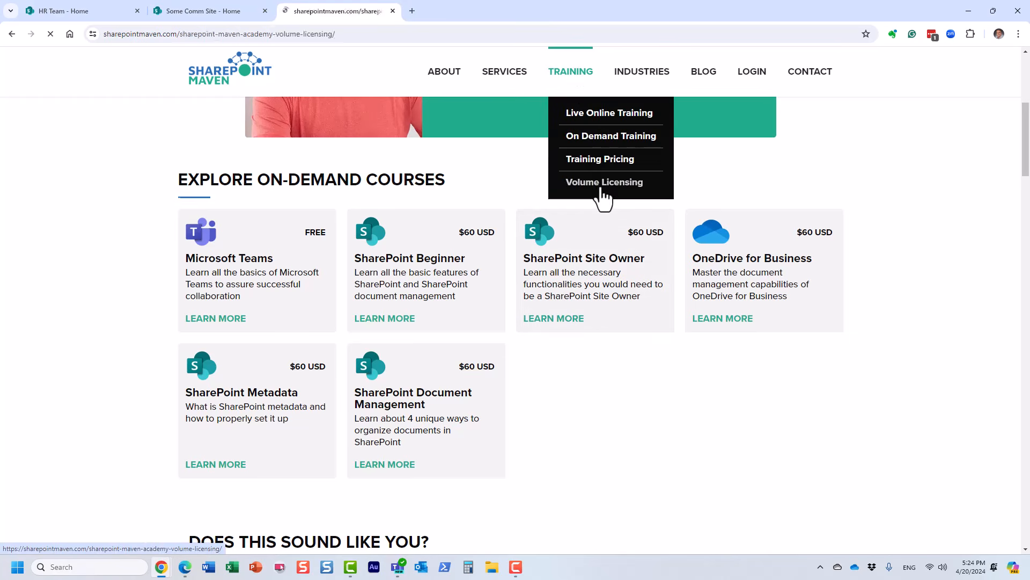
{"action": "scroll", "coordinate": [639, 352], "scroll_direction": "down", "scroll_amount": 3}
{"action": "scroll", "coordinate": [641, 355], "scroll_direction": "down", "scroll_amount": 3}
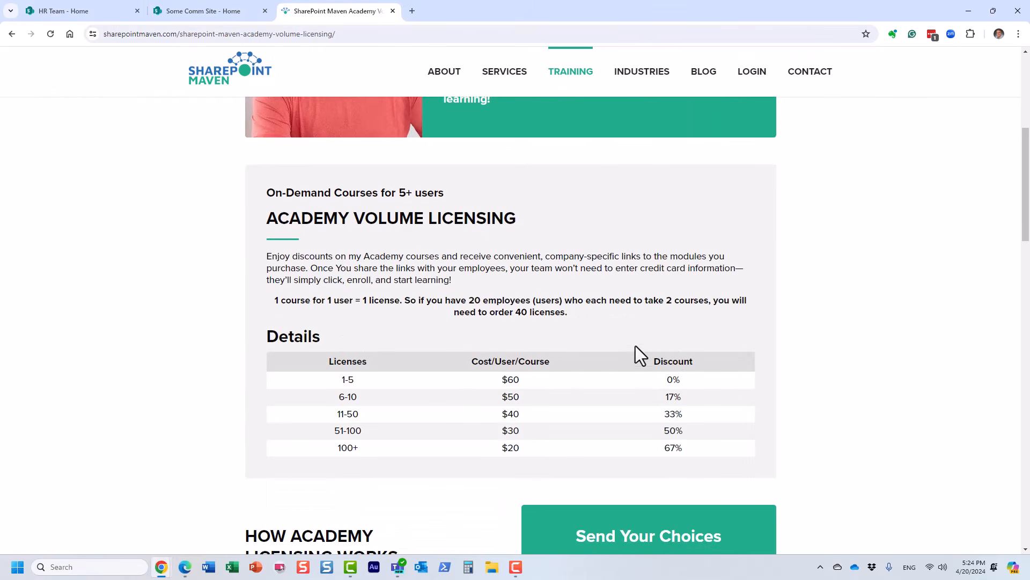
{"action": "scroll", "coordinate": [487, 320], "scroll_direction": "up", "scroll_amount": 5}
{"action": "scroll", "coordinate": [486, 320], "scroll_direction": "up", "scroll_amount": 1}
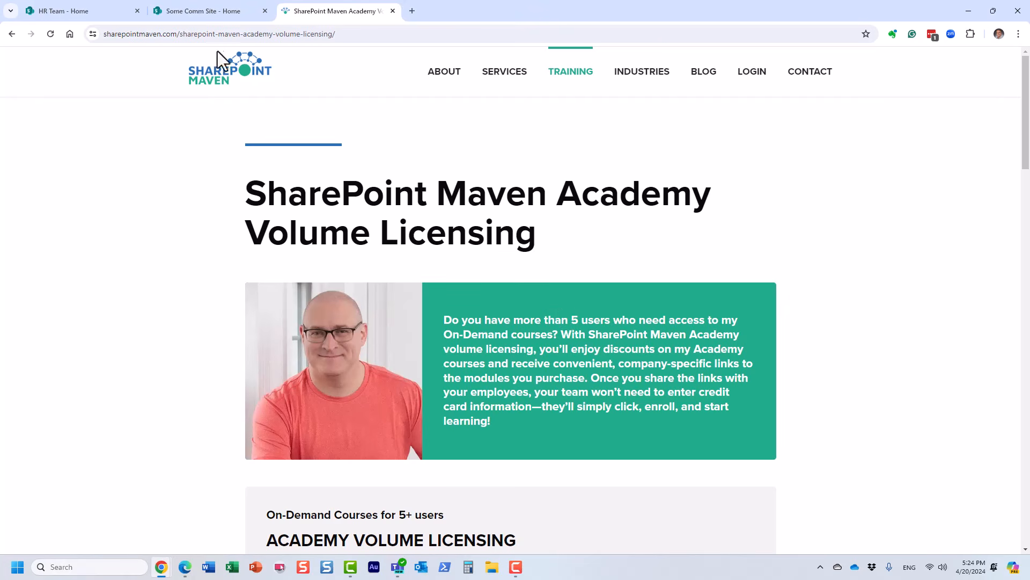
Return to the SharePoint Maven home page, open Live Online Training, and review the beginner and site owner courses.
{"action": "left_click", "coordinate": [226, 82]}
{"action": "scroll", "coordinate": [269, 214], "scroll_direction": "down", "scroll_amount": 5}
{"action": "scroll", "coordinate": [276, 235], "scroll_direction": "down", "scroll_amount": 20}
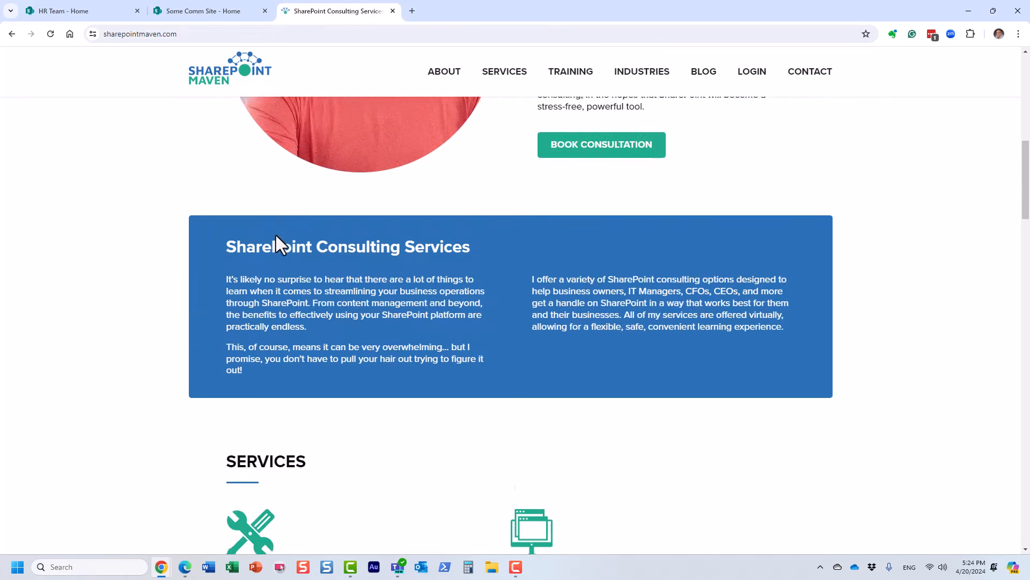
{"action": "scroll", "coordinate": [276, 235], "scroll_direction": "down", "scroll_amount": 1}
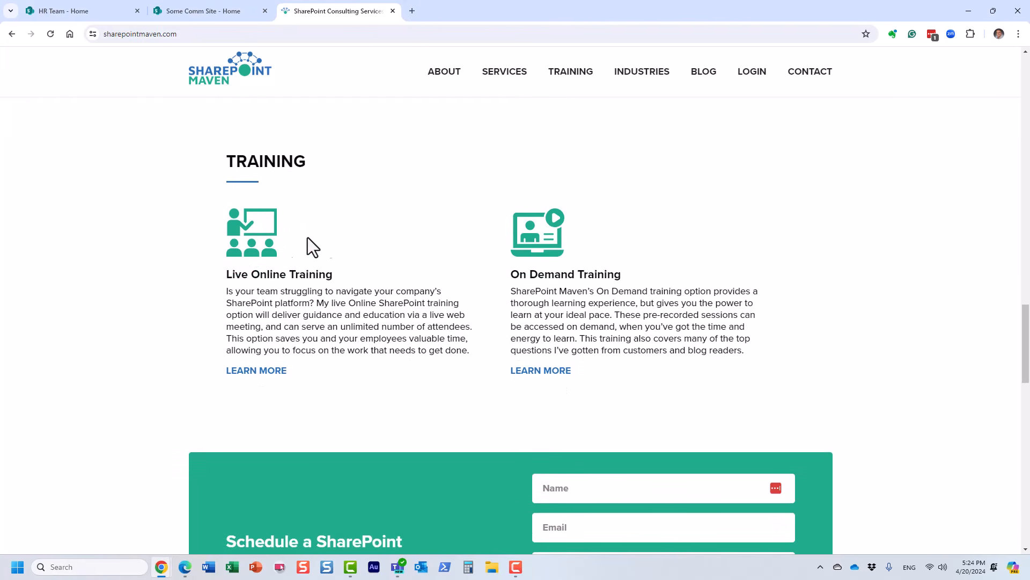
{"action": "left_click", "coordinate": [270, 373]}
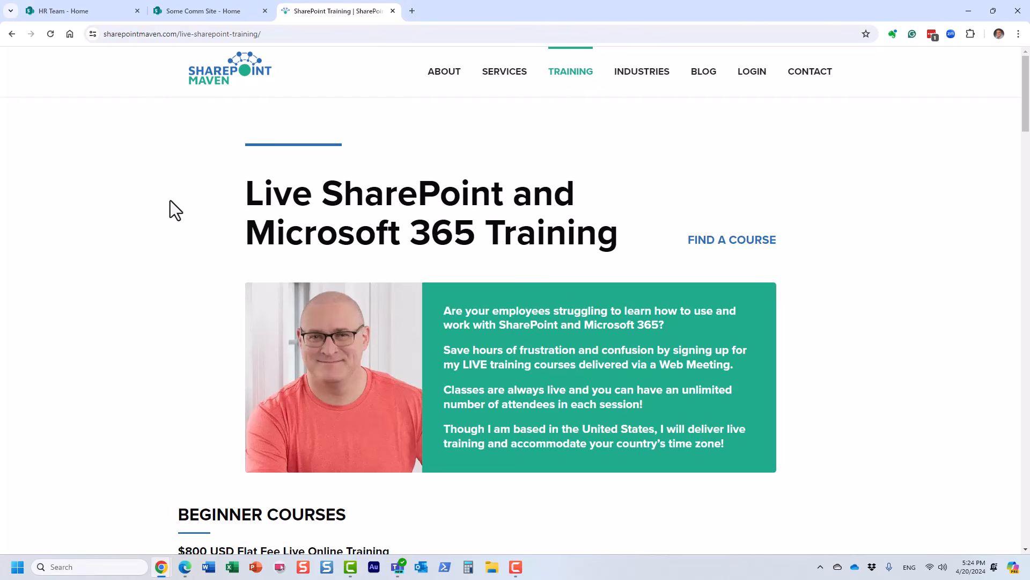
{"action": "scroll", "coordinate": [167, 204], "scroll_direction": "down", "scroll_amount": 6}
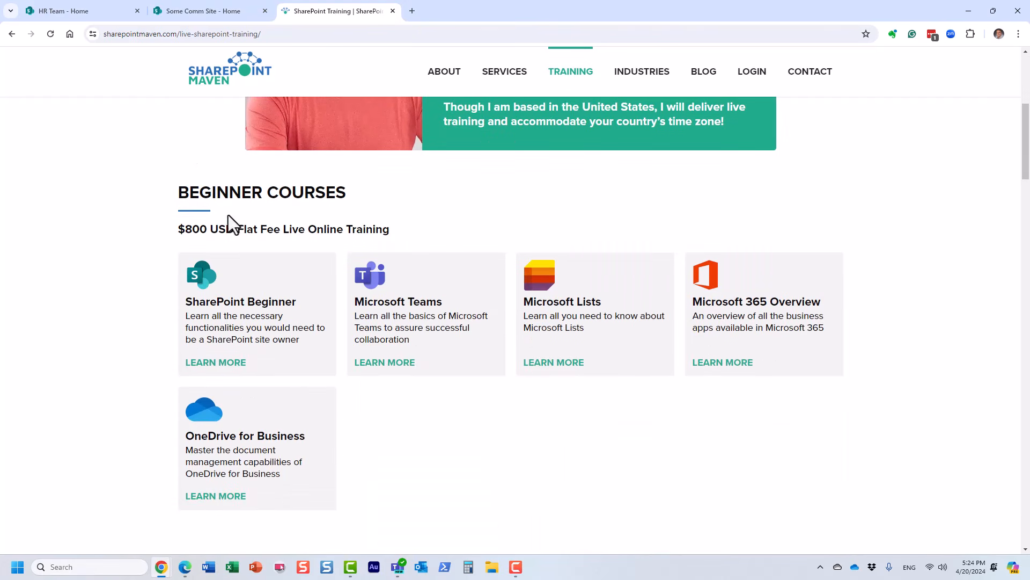
{"action": "scroll", "coordinate": [211, 274], "scroll_direction": "down", "scroll_amount": 3}
{"action": "scroll", "coordinate": [207, 271], "scroll_direction": "down", "scroll_amount": 3}
{"action": "scroll", "coordinate": [300, 225], "scroll_direction": "down", "scroll_amount": 2}
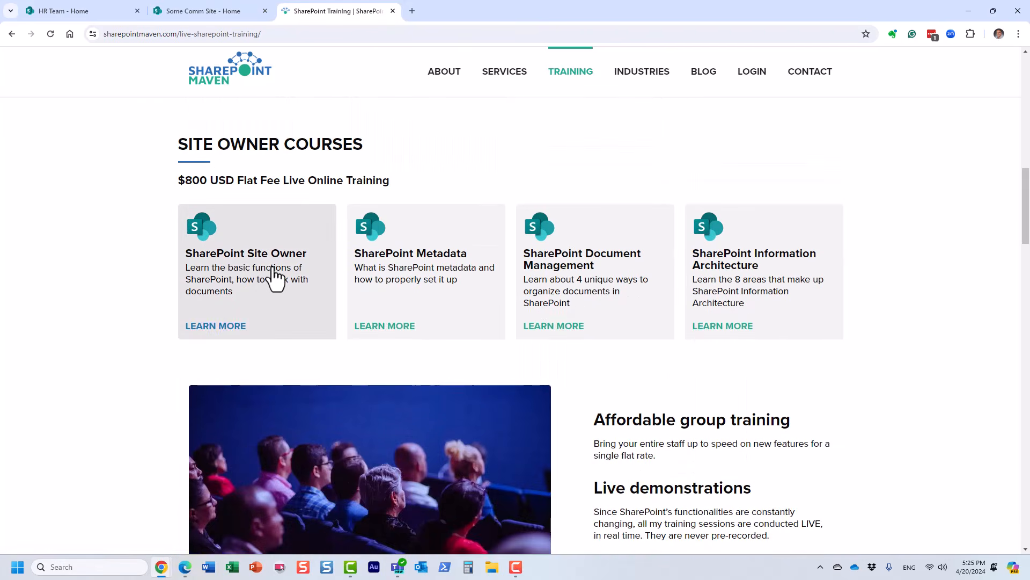
Open the SharePoint Site Owner live course and examine its topics on site security, permissions and sharing.
{"action": "left_click", "coordinate": [272, 276]}
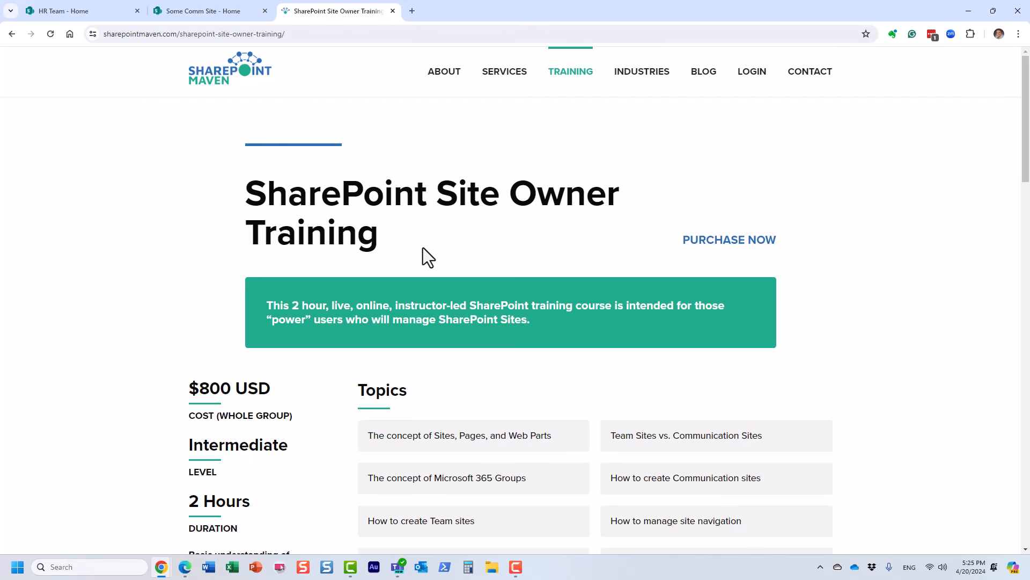
{"action": "scroll", "coordinate": [424, 252], "scroll_direction": "down", "scroll_amount": 3}
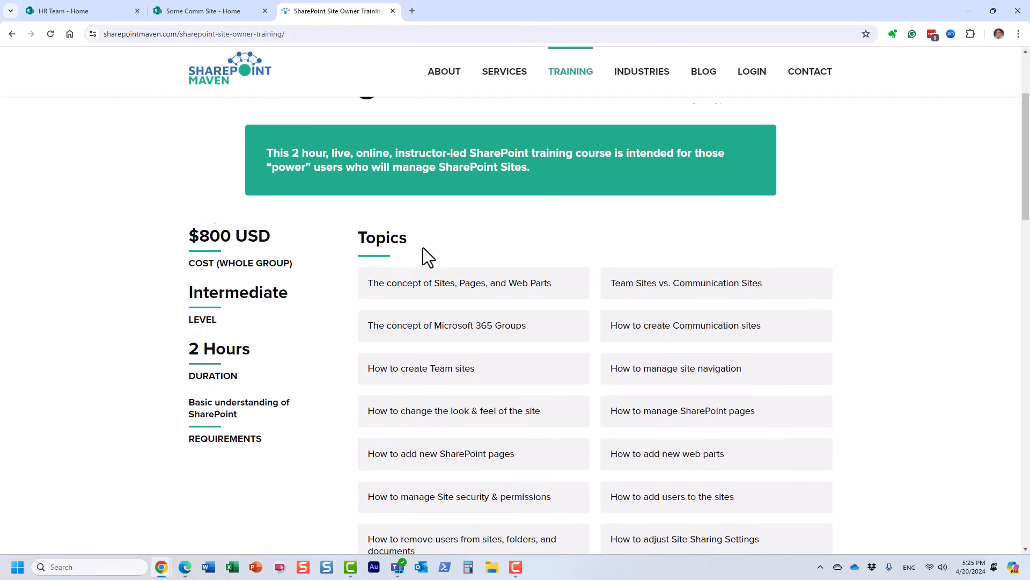
{"action": "scroll", "coordinate": [515, 231], "scroll_direction": "down", "scroll_amount": 2}
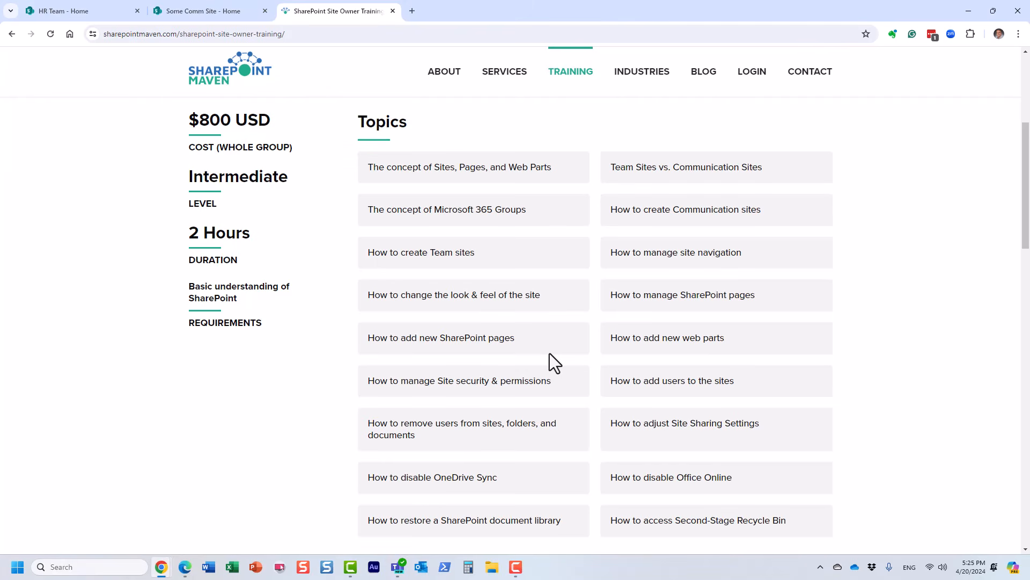
{"action": "scroll", "coordinate": [549, 353], "scroll_direction": "up", "scroll_amount": 5}
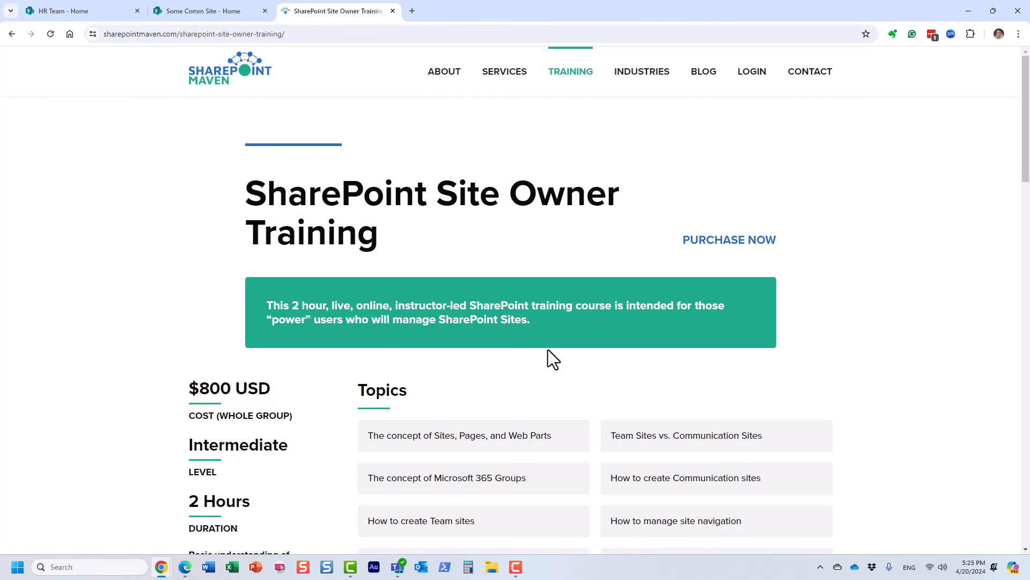
Go to Some Comm Site, review the permissions best practices article in Edge up to its beginning, and return to Some Comm Site in Chrome.
{"action": "key", "text": "ctrl+shift+Tab"}
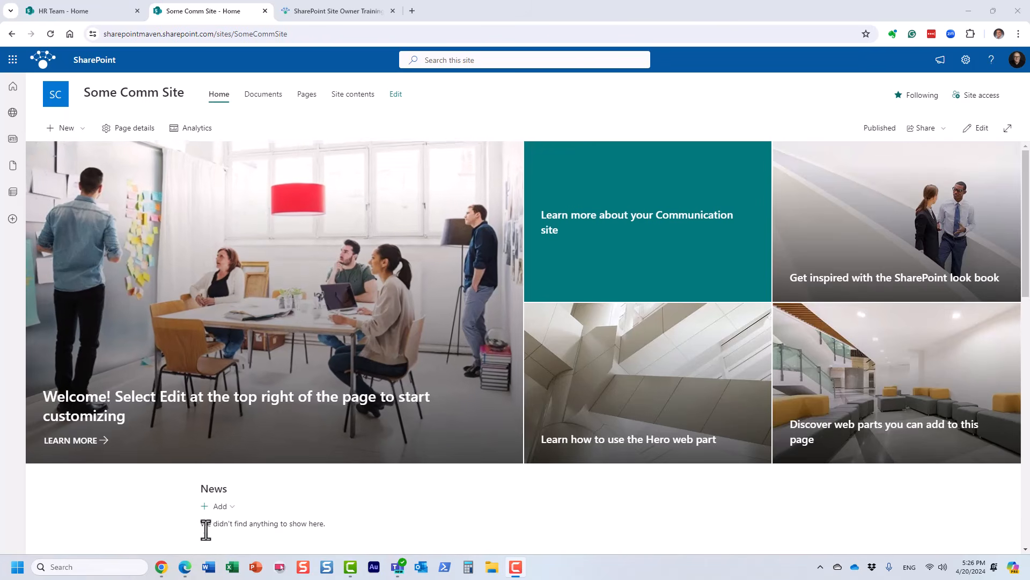
{"action": "left_click", "coordinate": [188, 570]}
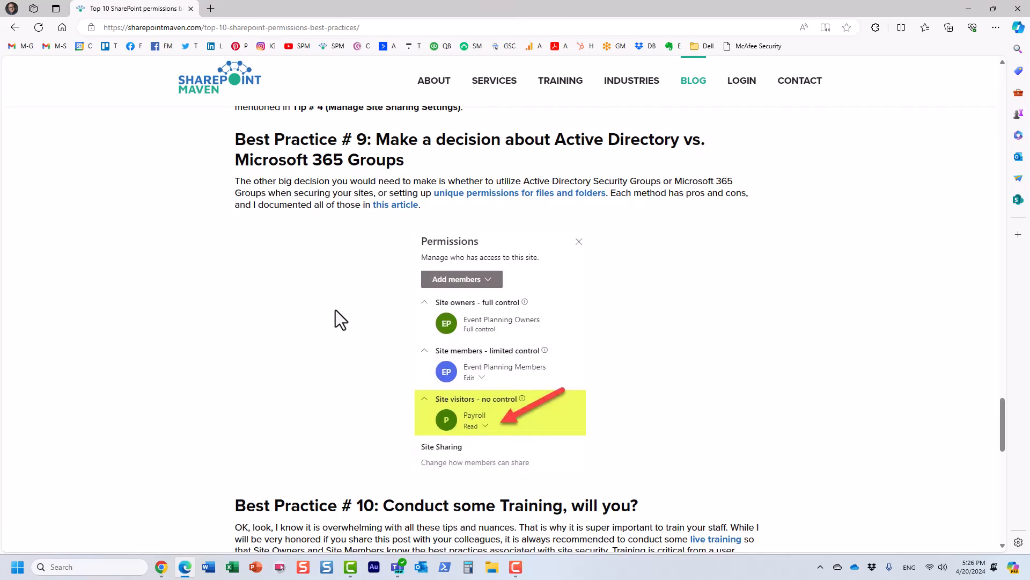
{"action": "scroll", "coordinate": [336, 310], "scroll_direction": "up", "scroll_amount": 10}
{"action": "scroll", "coordinate": [338, 311], "scroll_direction": "up", "scroll_amount": 20}
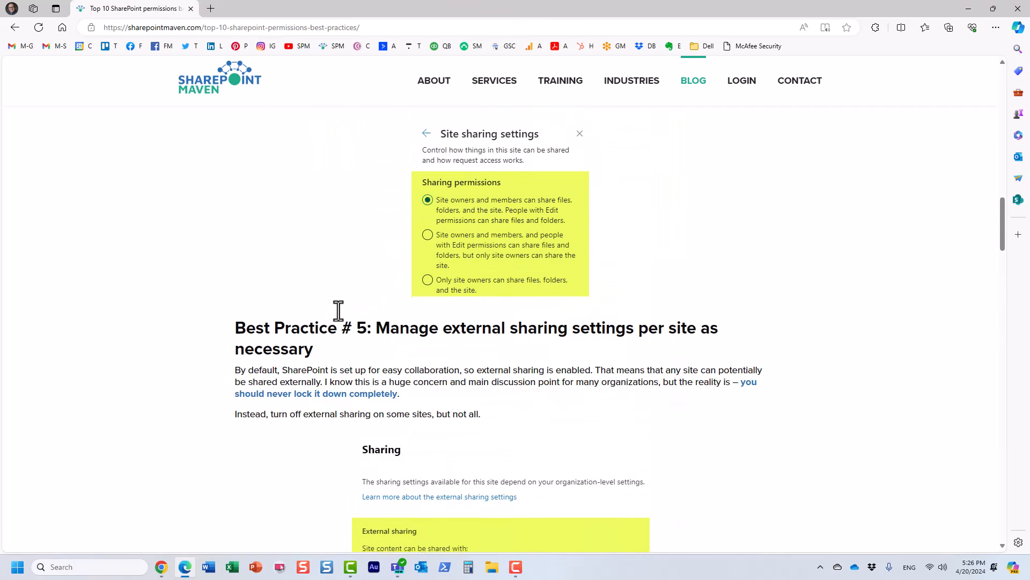
{"action": "scroll", "coordinate": [338, 310], "scroll_direction": "up", "scroll_amount": 7}
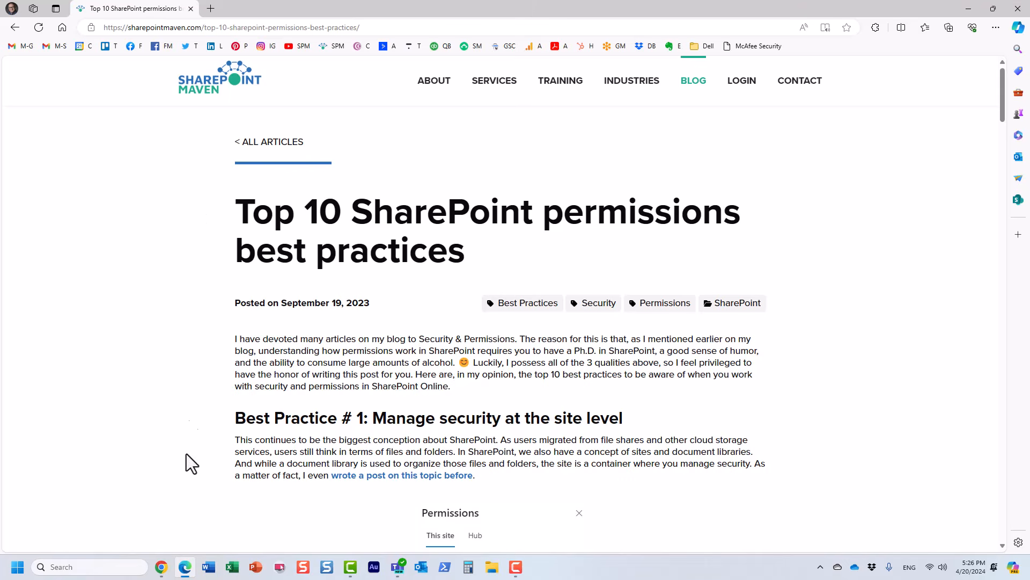
{"action": "mouse_move", "coordinate": [161, 564]}
{"action": "left_click", "coordinate": [116, 520]}
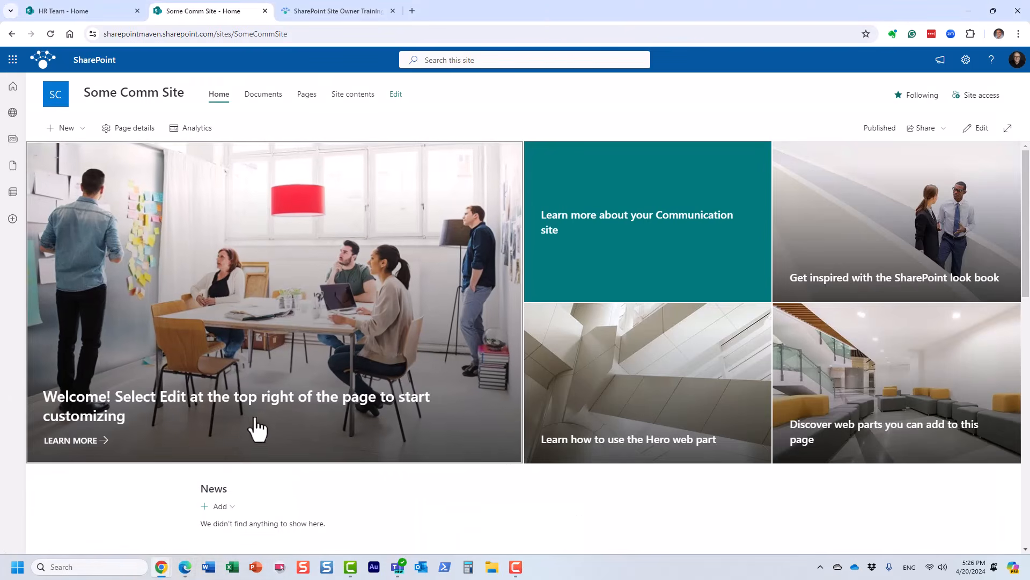